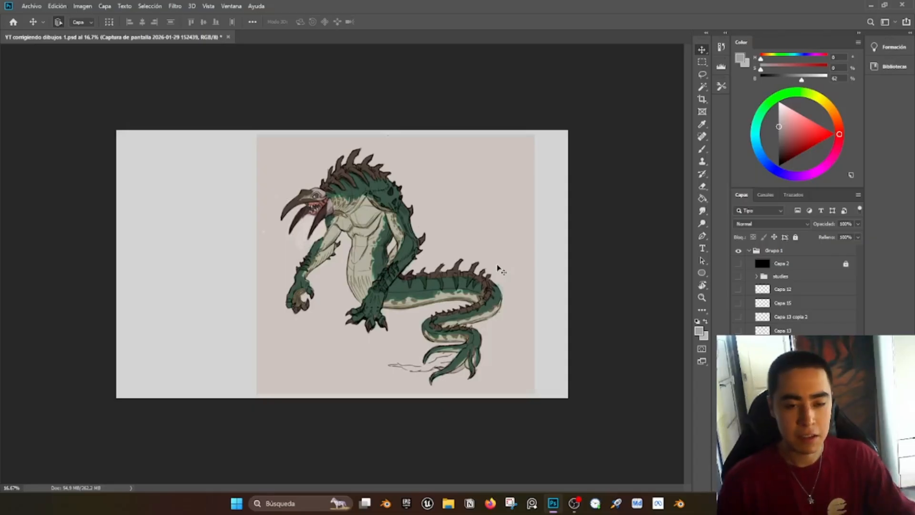
Step: Draw a red arrow pointing at the front of the creature's back spines
{"action": "key", "text": "ctrl+plus"}
{"action": "key", "text": "ctrl+minus"}
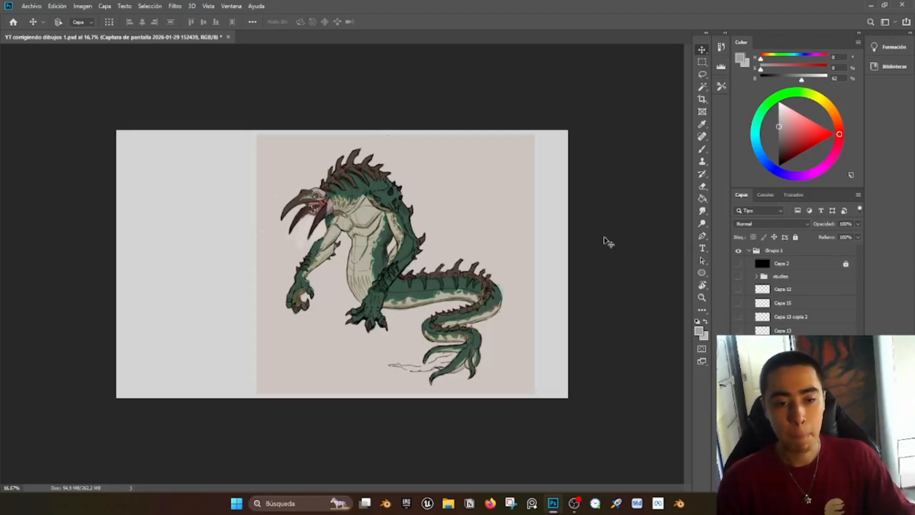
{"action": "mouse_move", "coordinate": [239, 163]}
{"action": "left_mouse_down"}
{"action": "mouse_move", "coordinate": [325, 154]}
{"action": "mouse_move", "coordinate": [308, 158]}
{"action": "left_mouse_up"}
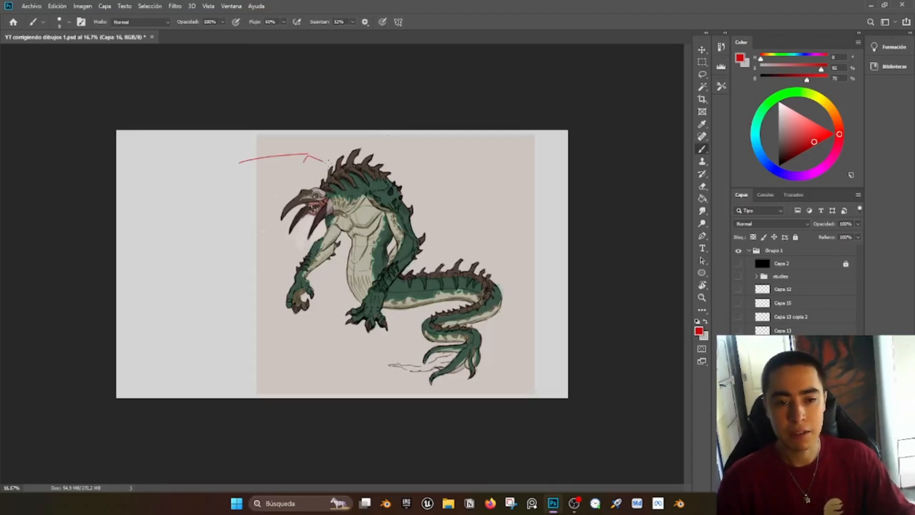
{"action": "key", "text": "ctrl+z"}
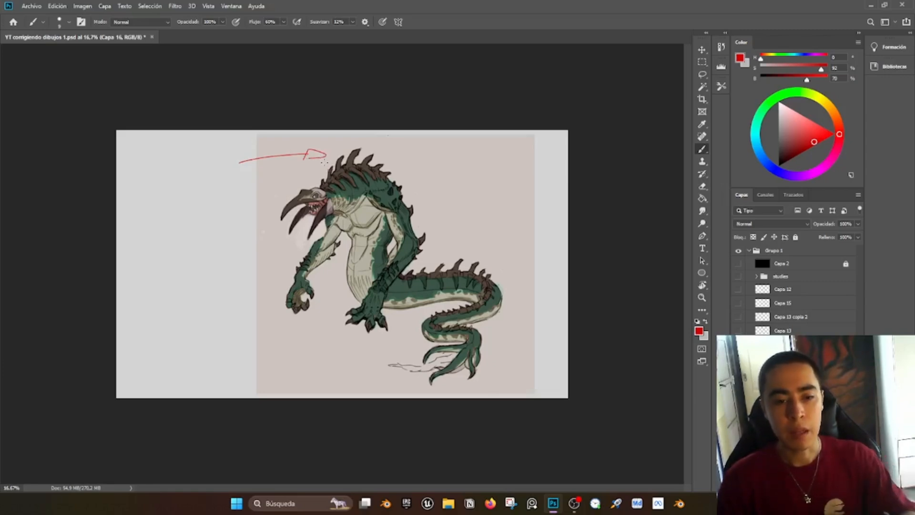
Step: Draw red arrows pointing down at the tail spines and toward the rear side of the back spines
{"action": "key", "text": "ctrl+plus"}
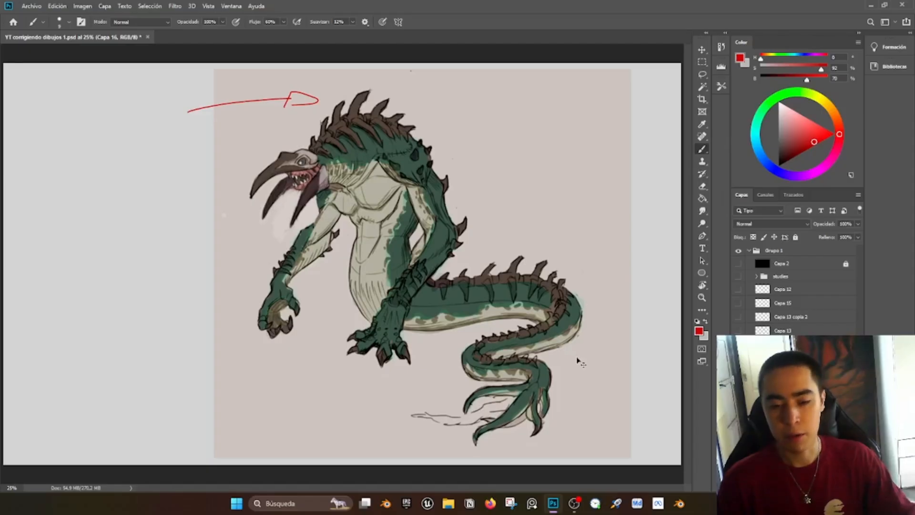
{"action": "key", "text": "ctrl+plus"}
{"action": "scroll", "coordinate": [343, 262], "scroll_direction": "right", "scroll_amount": 3}
{"action": "left_click_drag", "start_coordinate": [461, 187], "coordinate": [453, 258]}
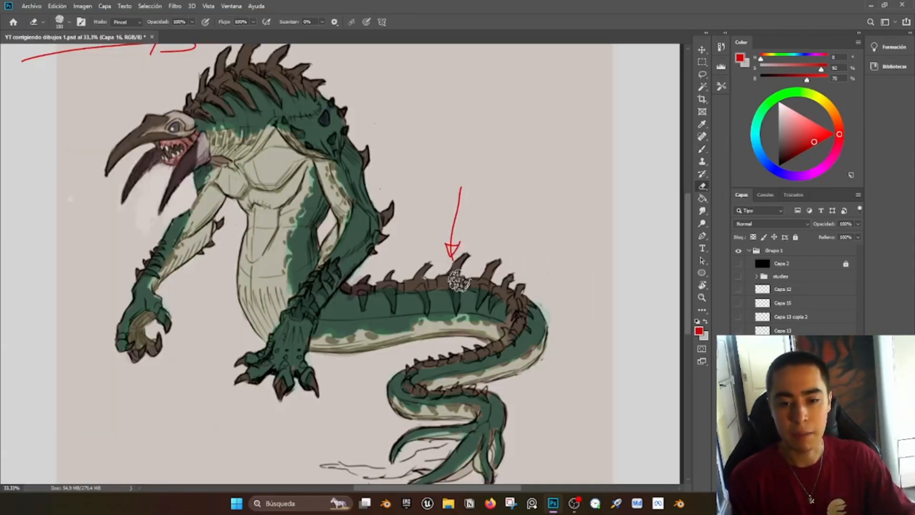
{"action": "scroll", "coordinate": [334, 215], "scroll_direction": "up", "scroll_amount": 3}
{"action": "mouse_move", "coordinate": [314, 100]}
{"action": "left_mouse_down"}
{"action": "mouse_move", "coordinate": [344, 104]}
{"action": "mouse_move", "coordinate": [315, 108]}
{"action": "left_mouse_up"}
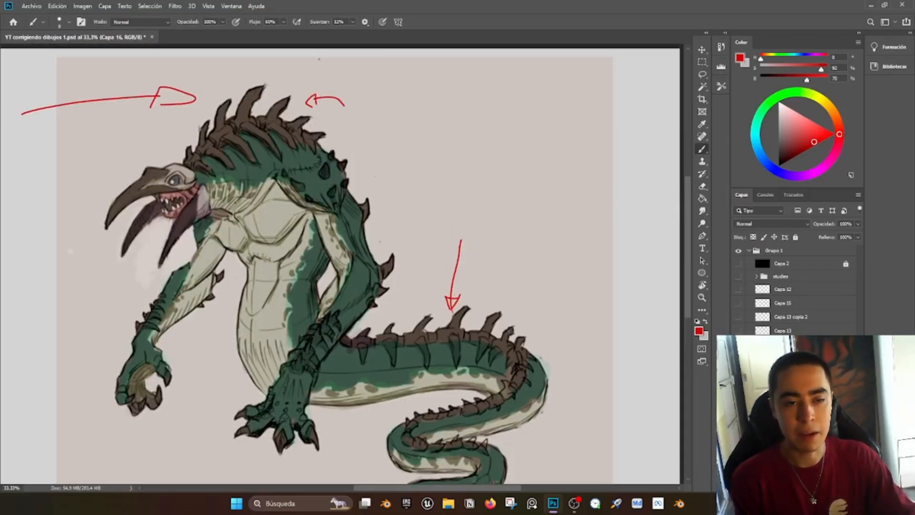
Step: Outline the tallest back spine and the plate at its base in red with a larger brush, and undo the outline
{"action": "key", "text": "bracketright"}
{"action": "key", "text": "bracketright"}
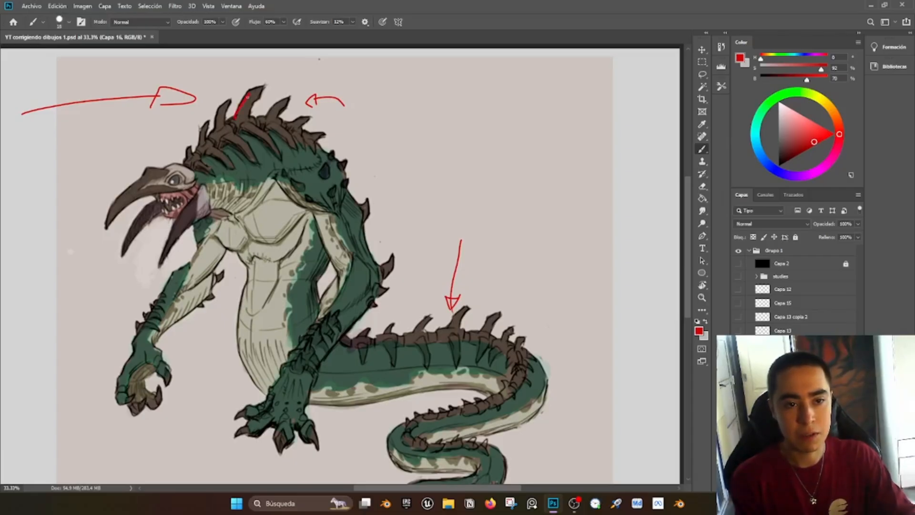
{"action": "mouse_move", "coordinate": [234, 116]}
{"action": "left_mouse_down"}
{"action": "mouse_move", "coordinate": [246, 92]}
{"action": "mouse_move", "coordinate": [264, 84]}
{"action": "mouse_move", "coordinate": [248, 114]}
{"action": "left_mouse_up"}
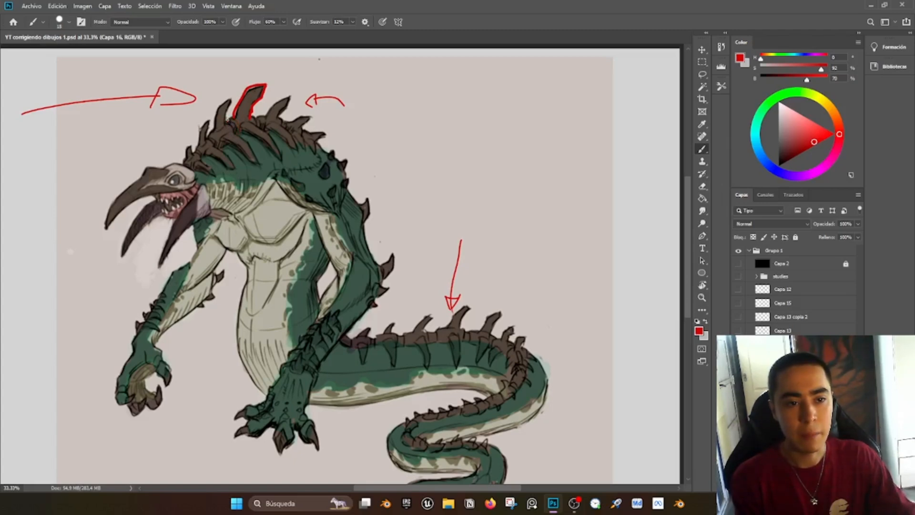
{"action": "mouse_move", "coordinate": [250, 122]}
{"action": "left_mouse_down"}
{"action": "mouse_move", "coordinate": [278, 161]}
{"action": "mouse_move", "coordinate": [241, 128]}
{"action": "left_mouse_up"}
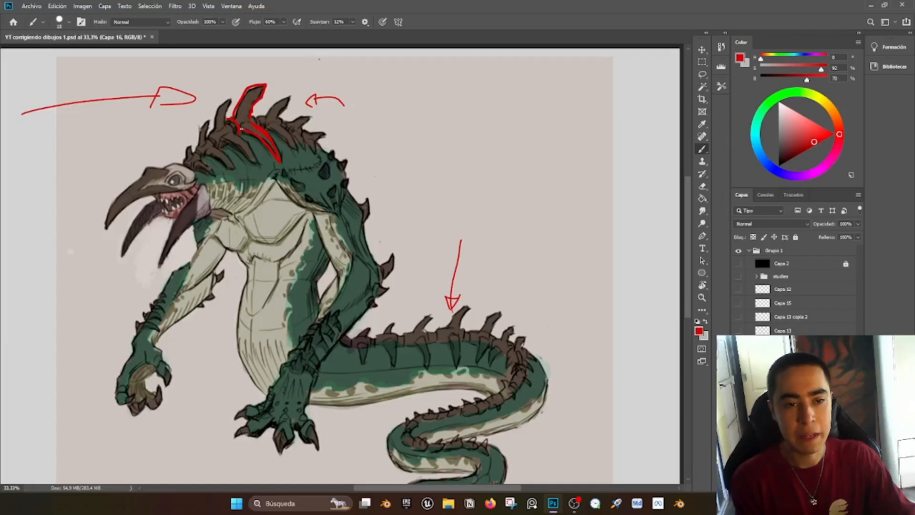
{"action": "key", "text": "ctrl+z"}
{"action": "key", "text": "ctrl+z"}
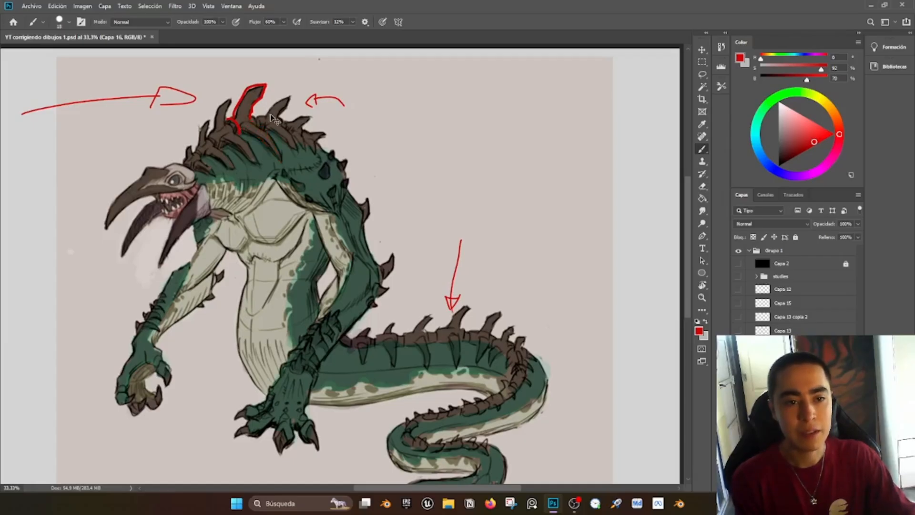
{"action": "key", "text": "ctrl+z"}
{"action": "key", "text": "ctrl+z"}
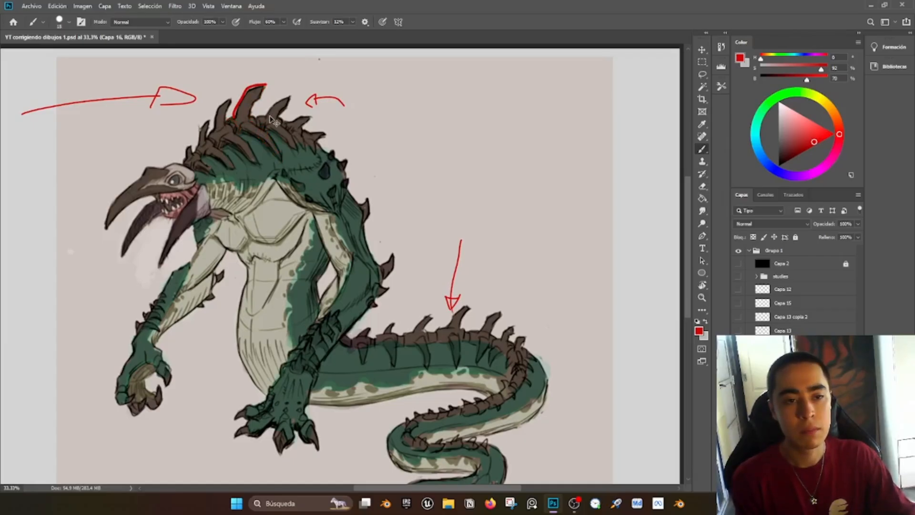
{"action": "key", "text": "v"}
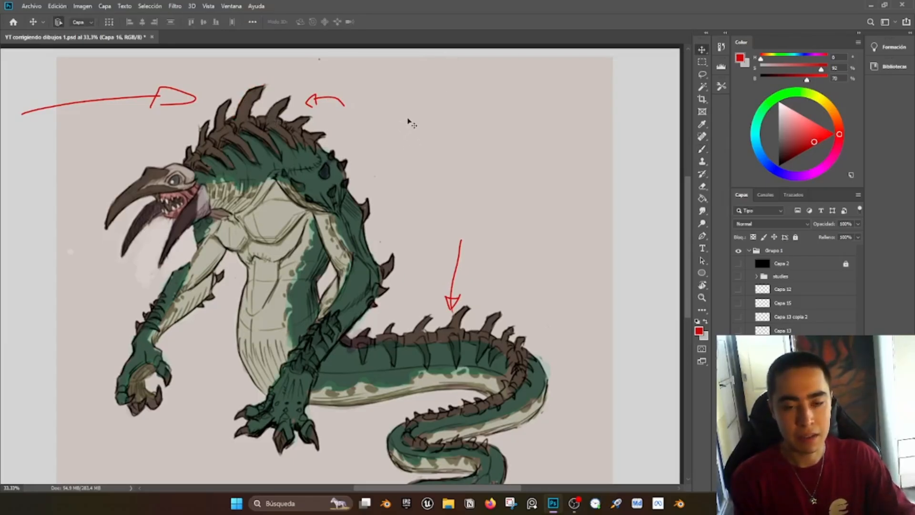
Step: Sketch a small red spine shape with a slanted tip and notched side in the empty space behind the creature, using a thinner brush
{"action": "key", "text": "b"}
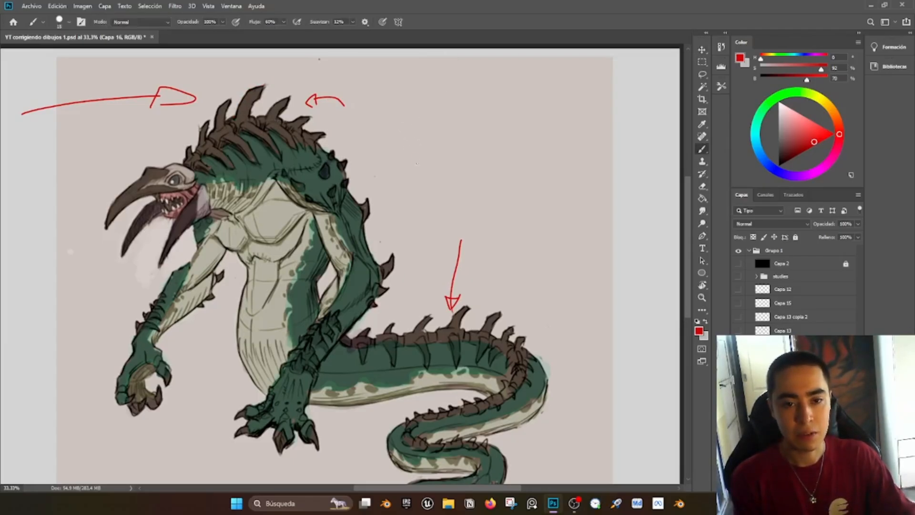
{"action": "left_click_drag", "start_coordinate": [415, 133], "coordinate": [421, 176]}
{"action": "key", "text": "ctrl+z"}
{"action": "key", "text": "bracketleft"}
{"action": "key", "text": "bracketleft"}
{"action": "key", "text": "bracketleft"}
{"action": "key", "text": "bracketleft"}
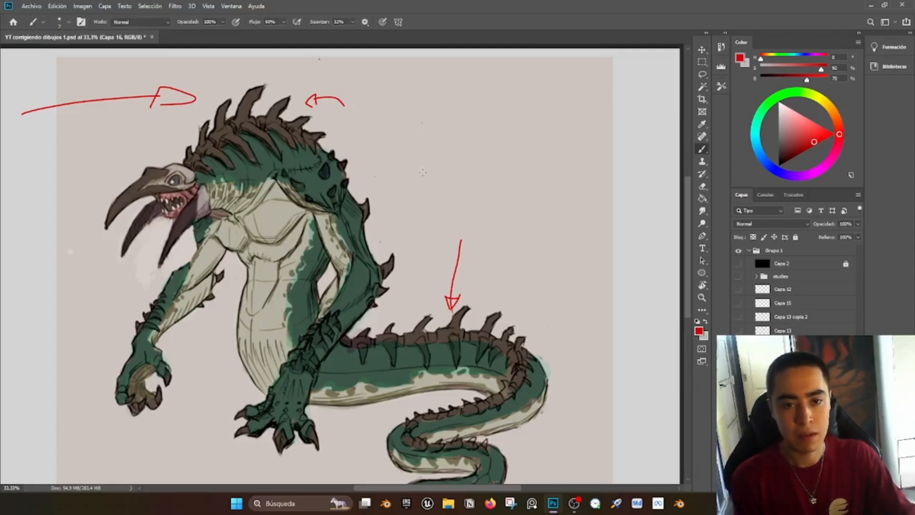
{"action": "mouse_move", "coordinate": [422, 123]}
{"action": "left_mouse_down"}
{"action": "mouse_move", "coordinate": [422, 172]}
{"action": "mouse_move", "coordinate": [456, 109]}
{"action": "mouse_move", "coordinate": [439, 161]}
{"action": "left_mouse_up"}
{"action": "key", "text": "ctrl+z"}
{"action": "key", "text": "ctrl+z"}
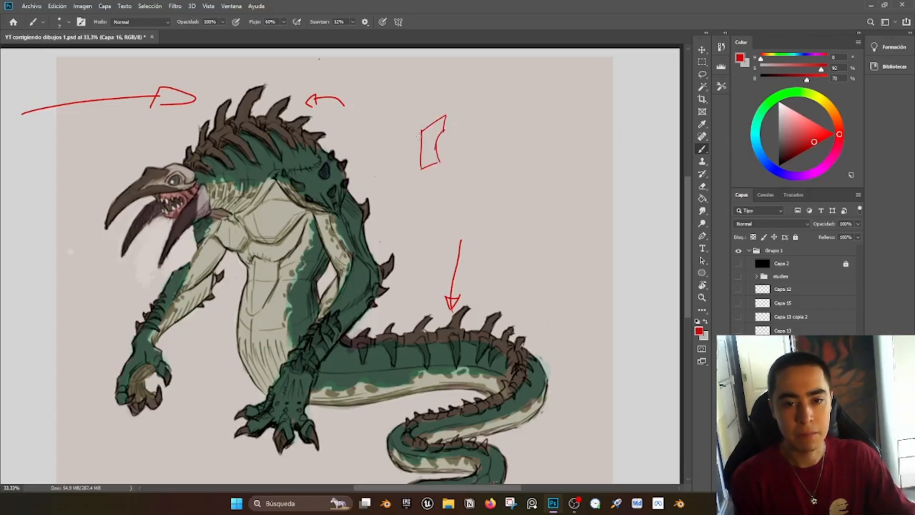
Step: Add a small red arrow pointing at the slanted tip of the spine sketch
{"action": "mouse_move", "coordinate": [413, 132]}
{"action": "left_mouse_down"}
{"action": "mouse_move", "coordinate": [409, 166]}
{"action": "mouse_move", "coordinate": [423, 171]}
{"action": "left_mouse_up"}
{"action": "left_click_drag", "start_coordinate": [413, 130], "coordinate": [432, 117]}
{"action": "key", "text": "ctrl+z"}
{"action": "key", "text": "ctrl+z"}
{"action": "key", "text": "ctrl+z"}
{"action": "key", "text": "ctrl+z"}
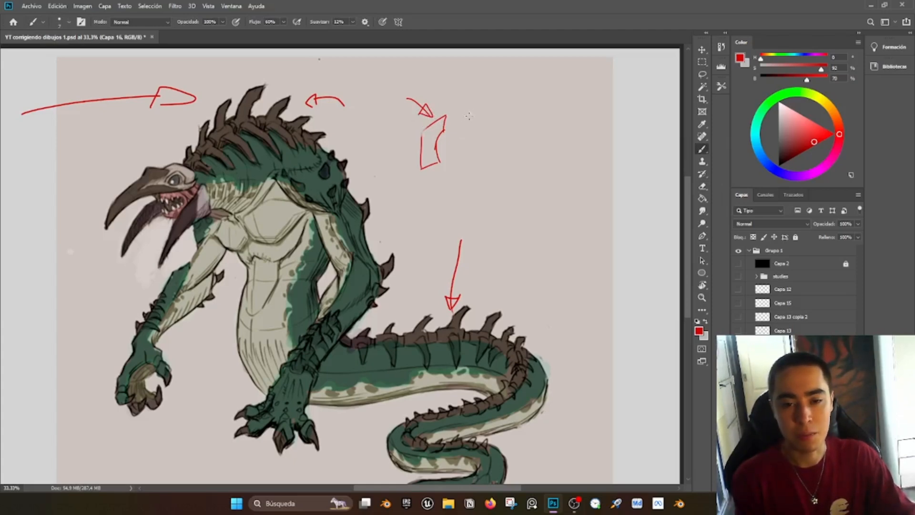
Step: Sketch a second red spine variant beside the first one and undo its strokes
{"action": "mouse_move", "coordinate": [471, 112]}
{"action": "left_mouse_down"}
{"action": "mouse_move", "coordinate": [470, 167]}
{"action": "mouse_move", "coordinate": [480, 137]}
{"action": "mouse_move", "coordinate": [472, 171]}
{"action": "mouse_move", "coordinate": [489, 114]}
{"action": "mouse_move", "coordinate": [486, 169]}
{"action": "left_mouse_up"}
{"action": "key", "text": "ctrl+z"}
{"action": "key", "text": "ctrl+z"}
{"action": "key", "text": "ctrl+z"}
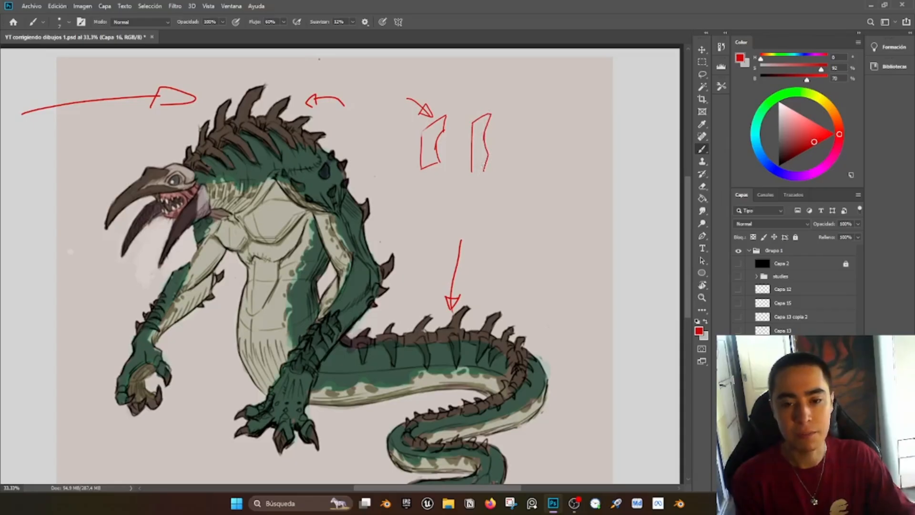
{"action": "key", "text": "ctrl+z"}
{"action": "key", "text": "ctrl+z"}
{"action": "key", "text": "ctrl+z"}
{"action": "key", "text": "ctrl+z"}
Step: Draw a curved red arrow pointing at the spikes on the creature's front forearm
{"action": "key", "text": "ctrl+minus"}
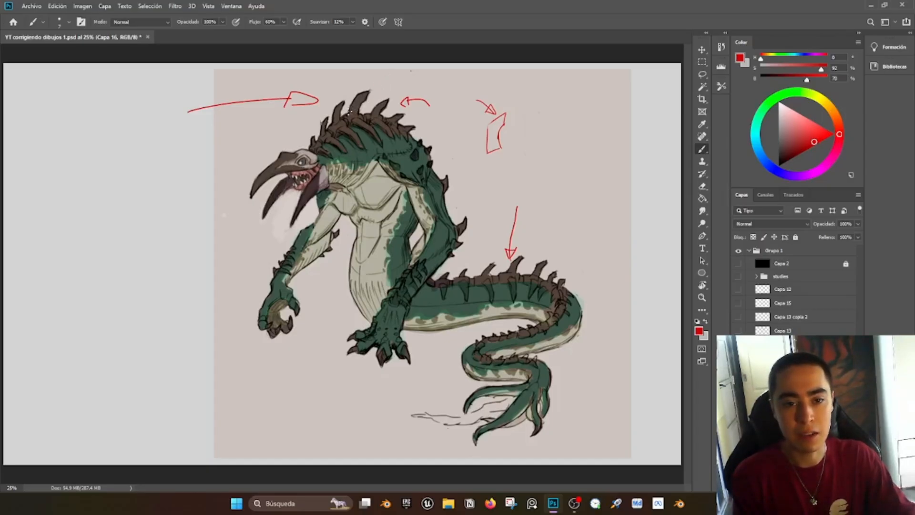
{"action": "mouse_move", "coordinate": [350, 111]}
{"action": "left_mouse_down"}
{"action": "mouse_move", "coordinate": [364, 92]}
{"action": "mouse_move", "coordinate": [353, 108]}
{"action": "left_mouse_up"}
{"action": "key", "text": "ctrl+z"}
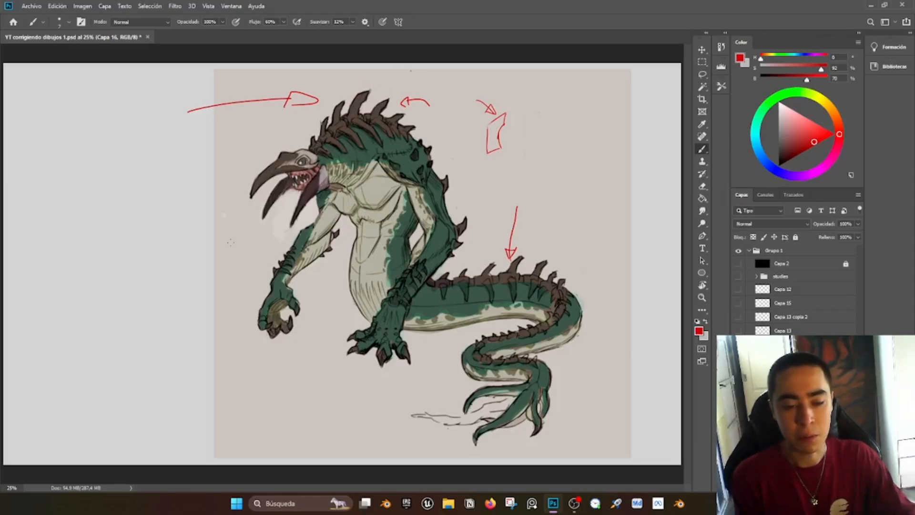
{"action": "left_click_drag", "start_coordinate": [227, 240], "coordinate": [253, 276]}
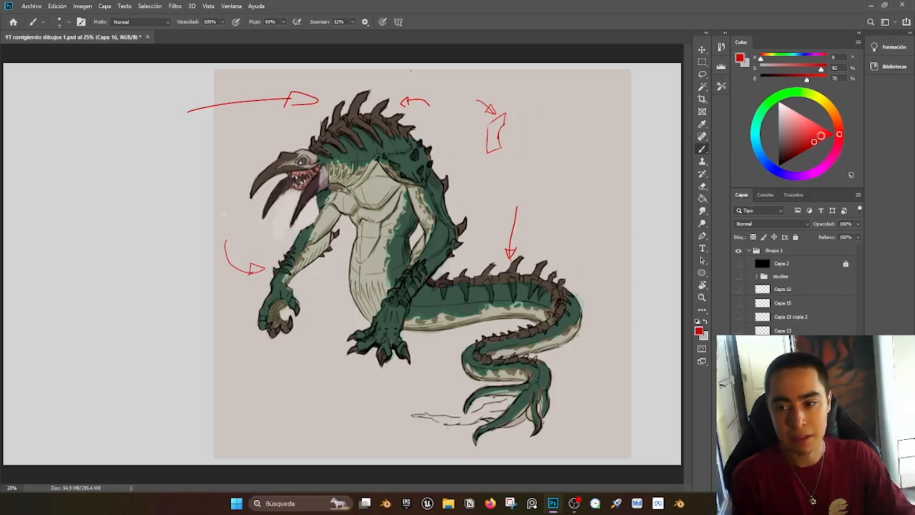
Step: Change the brush colour to magenta with hue 311, enlarge the brush to 20, and mark the forearm spikes
{"action": "left_click", "coordinate": [820, 136]}
{"action": "left_click", "coordinate": [826, 169]}
{"action": "key", "text": "bracketright"}
{"action": "key", "text": "bracketright"}
{"action": "key", "text": "bracketright"}
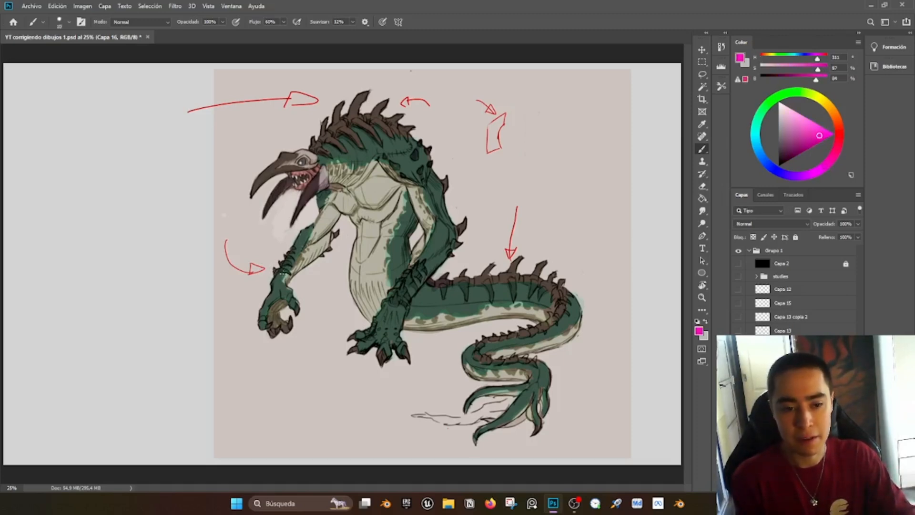
{"action": "key", "text": "bracketright"}
{"action": "key", "text": "bracketright"}
{"action": "mouse_move", "coordinate": [276, 272]}
{"action": "left_mouse_down"}
{"action": "mouse_move", "coordinate": [291, 272]}
{"action": "mouse_move", "coordinate": [296, 249]}
{"action": "left_mouse_up"}
{"action": "key", "text": "bracketleft"}
{"action": "key", "text": "bracketright"}
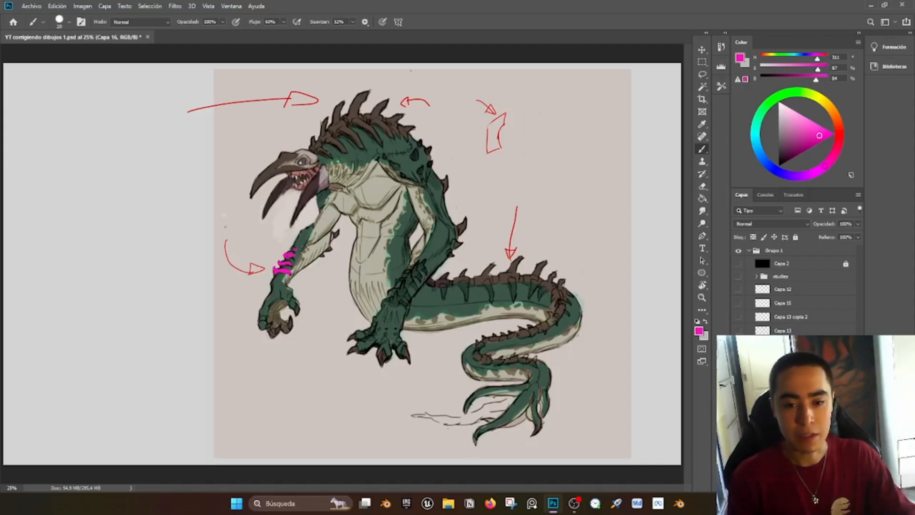
Step: Outline the plates along the creature's neck and back and the shoulder spots in magenta
{"action": "mouse_move", "coordinate": [325, 133]}
{"action": "left_mouse_down"}
{"action": "mouse_move", "coordinate": [349, 155]}
{"action": "mouse_move", "coordinate": [333, 157]}
{"action": "mouse_move", "coordinate": [331, 143]}
{"action": "mouse_move", "coordinate": [365, 142]}
{"action": "mouse_move", "coordinate": [365, 150]}
{"action": "mouse_move", "coordinate": [344, 138]}
{"action": "mouse_move", "coordinate": [348, 129]}
{"action": "mouse_move", "coordinate": [343, 143]}
{"action": "mouse_move", "coordinate": [346, 120]}
{"action": "left_mouse_up"}
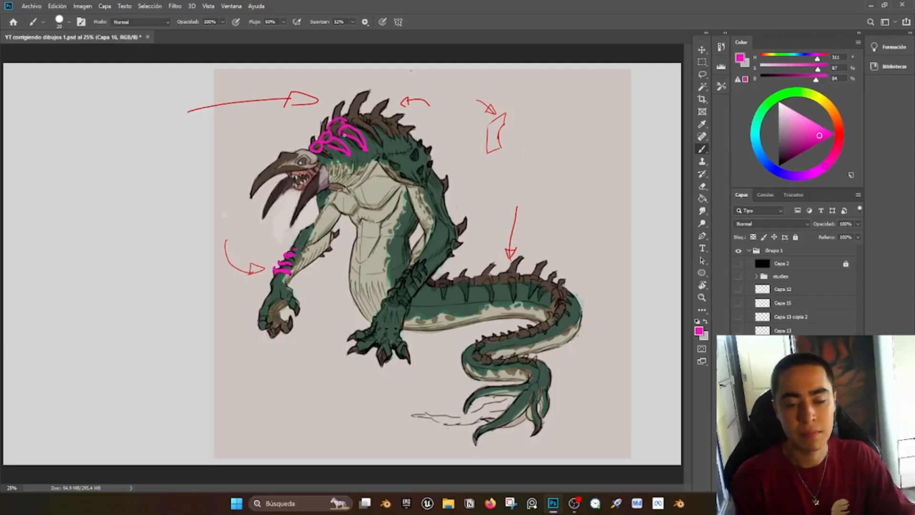
{"action": "key", "text": "ctrl+minus"}
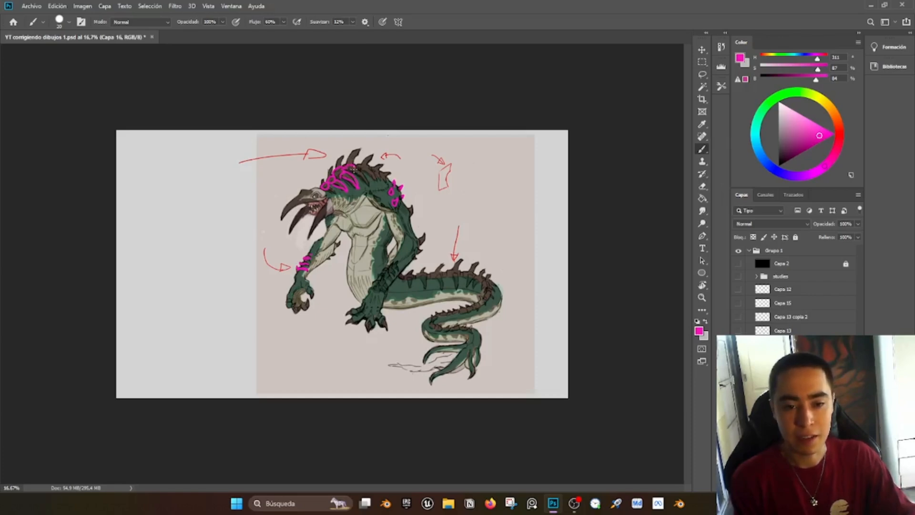
{"action": "left_click_drag", "start_coordinate": [355, 167], "coordinate": [371, 185]}
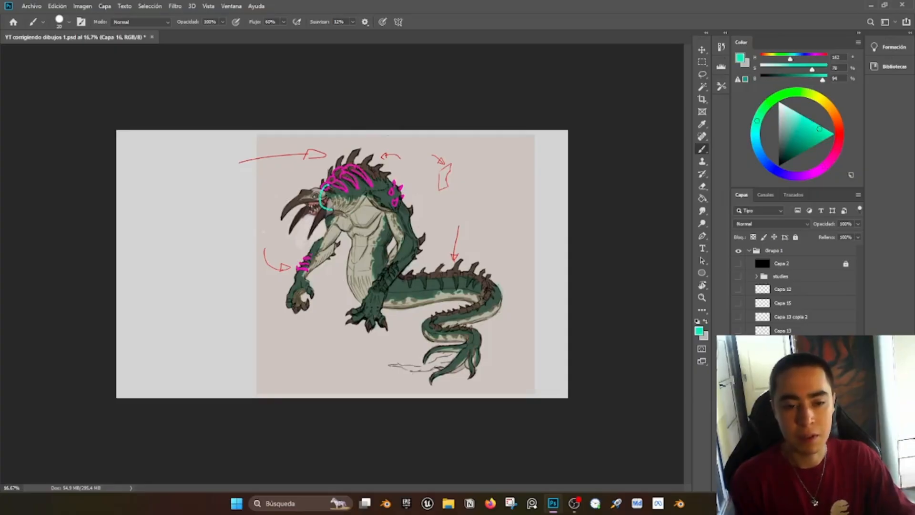
Step: Trace the main body masses from neck and torso through the waist to the tail in turquoise
{"action": "mouse_move", "coordinate": [327, 200]}
{"action": "left_mouse_down"}
{"action": "mouse_move", "coordinate": [342, 236]}
{"action": "mouse_move", "coordinate": [392, 226]}
{"action": "mouse_move", "coordinate": [388, 180]}
{"action": "mouse_move", "coordinate": [355, 173]}
{"action": "mouse_move", "coordinate": [327, 180]}
{"action": "left_mouse_up"}
{"action": "left_click_drag", "start_coordinate": [353, 247], "coordinate": [347, 281]}
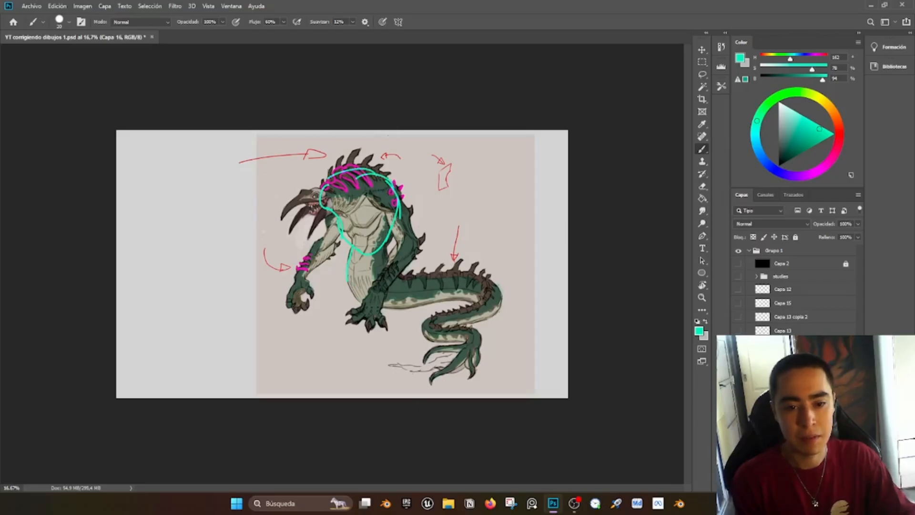
{"action": "mouse_move", "coordinate": [388, 252]}
{"action": "left_mouse_down"}
{"action": "mouse_move", "coordinate": [393, 281]}
{"action": "mouse_move", "coordinate": [487, 287]}
{"action": "left_mouse_up"}
Step: Switch the brush back to magenta with hue 310, paint over the back spines, and circle the upper back plate area
{"action": "left_click", "coordinate": [827, 167]}
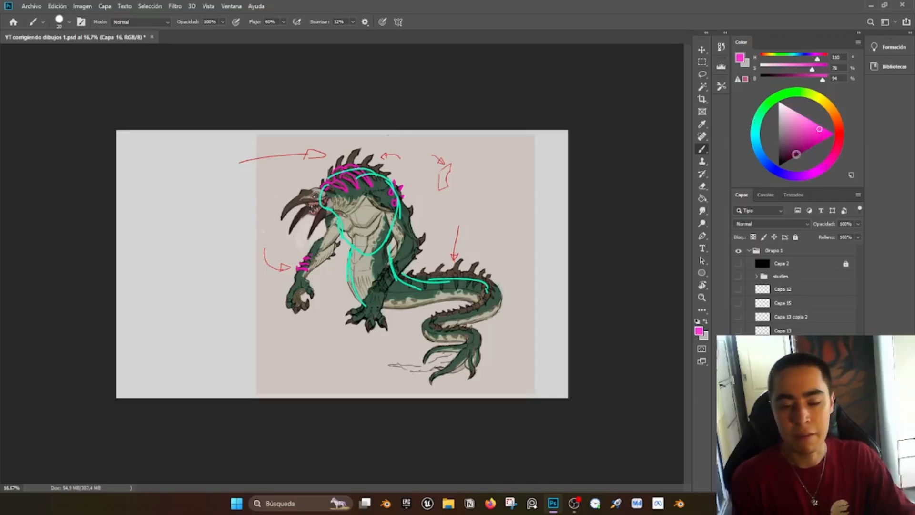
{"action": "key", "text": "e"}
{"action": "key", "text": "b"}
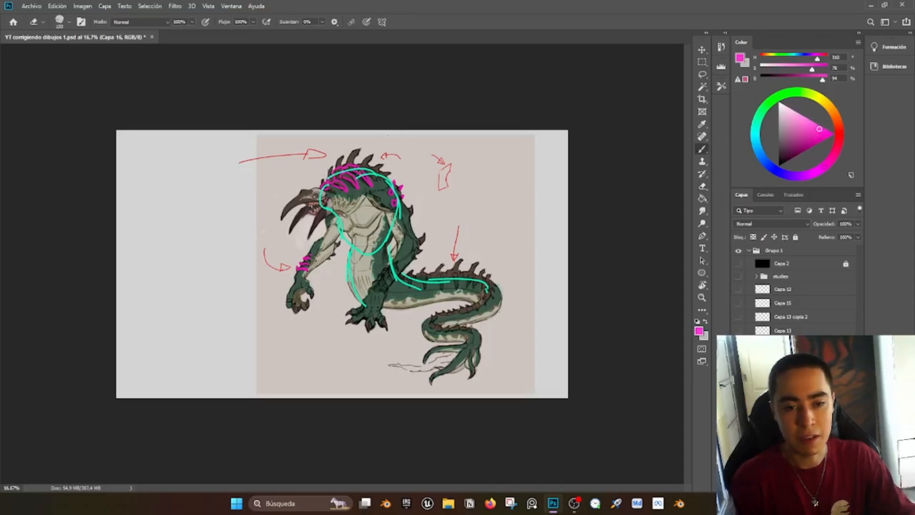
{"action": "mouse_move", "coordinate": [366, 168]}
{"action": "left_mouse_down"}
{"action": "mouse_move", "coordinate": [374, 152]}
{"action": "mouse_move", "coordinate": [356, 151]}
{"action": "left_mouse_up"}
{"action": "left_click_drag", "start_coordinate": [343, 171], "coordinate": [342, 153]}
{"action": "mouse_move", "coordinate": [331, 185]}
{"action": "left_mouse_down"}
{"action": "mouse_move", "coordinate": [331, 167]}
{"action": "mouse_move", "coordinate": [319, 178]}
{"action": "left_mouse_up"}
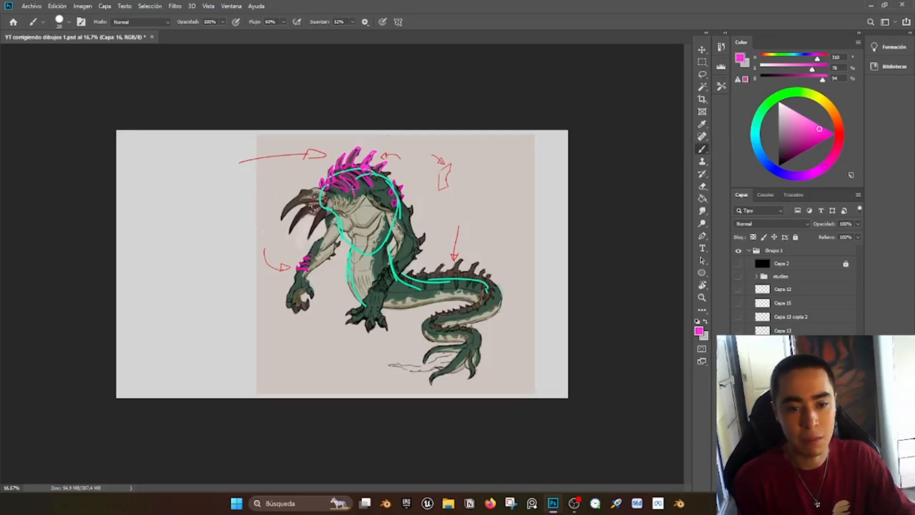
{"action": "mouse_move", "coordinate": [341, 195]}
{"action": "left_mouse_down"}
{"action": "mouse_move", "coordinate": [379, 193]}
{"action": "mouse_move", "coordinate": [387, 182]}
{"action": "mouse_move", "coordinate": [371, 175]}
{"action": "mouse_move", "coordinate": [352, 192]}
{"action": "left_mouse_up"}
Step: Show the Capa 2 layer for a grayscale view and mark the tail band, both forearms and the chest in magenta
{"action": "mouse_move", "coordinate": [399, 277]}
{"action": "left_mouse_down"}
{"action": "mouse_move", "coordinate": [401, 296]}
{"action": "mouse_move", "coordinate": [447, 287]}
{"action": "mouse_move", "coordinate": [482, 305]}
{"action": "left_mouse_up"}
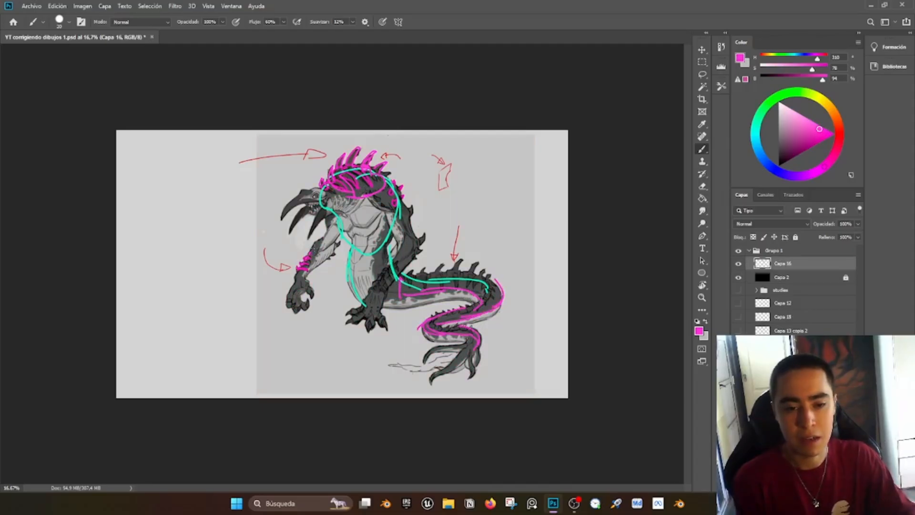
{"action": "left_click_drag", "start_coordinate": [322, 244], "coordinate": [293, 276]}
{"action": "mouse_move", "coordinate": [376, 290]}
{"action": "left_mouse_down"}
{"action": "mouse_move", "coordinate": [395, 253]}
{"action": "mouse_move", "coordinate": [381, 286]}
{"action": "left_mouse_up"}
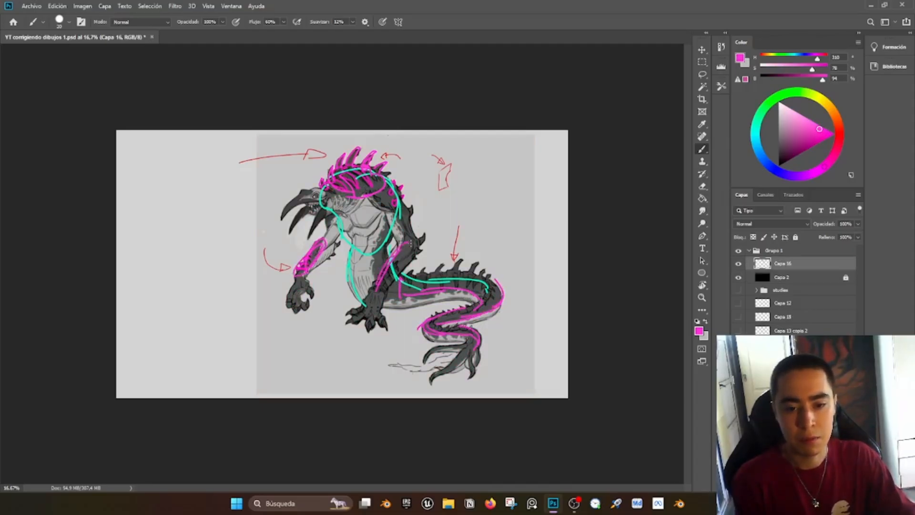
{"action": "mouse_move", "coordinate": [414, 244]}
{"action": "left_mouse_down"}
{"action": "mouse_move", "coordinate": [390, 286]}
{"action": "mouse_move", "coordinate": [372, 297]}
{"action": "mouse_move", "coordinate": [408, 253]}
{"action": "left_mouse_up"}
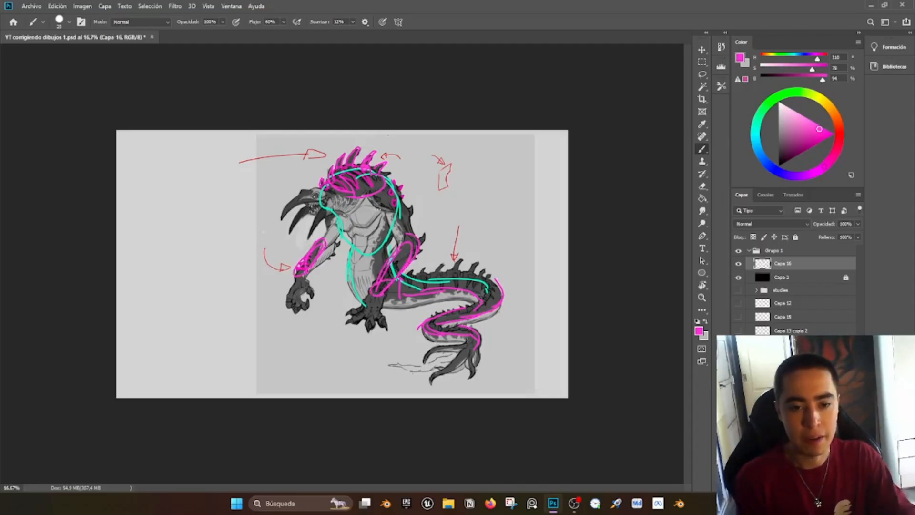
{"action": "left_click_drag", "start_coordinate": [379, 213], "coordinate": [359, 226]}
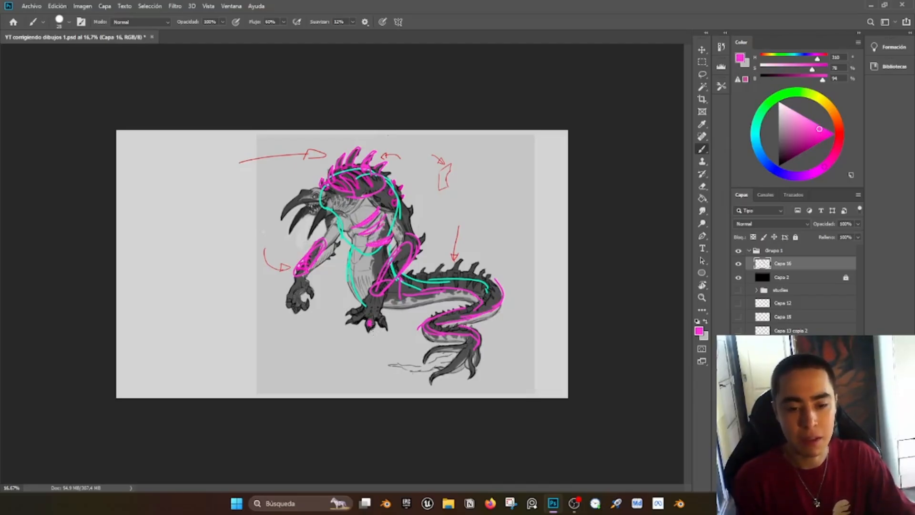
Step: Draw longer magenta claws on two fingers of the creature's planted hand
{"action": "mouse_move", "coordinate": [370, 322]}
{"action": "left_mouse_down"}
{"action": "mouse_move", "coordinate": [361, 334]}
{"action": "mouse_move", "coordinate": [382, 339]}
{"action": "mouse_move", "coordinate": [369, 327]}
{"action": "mouse_move", "coordinate": [369, 342]}
{"action": "left_mouse_up"}
{"action": "key", "text": "ctrl+z"}
{"action": "key", "text": "ctrl+z"}
{"action": "key", "text": "ctrl+z"}
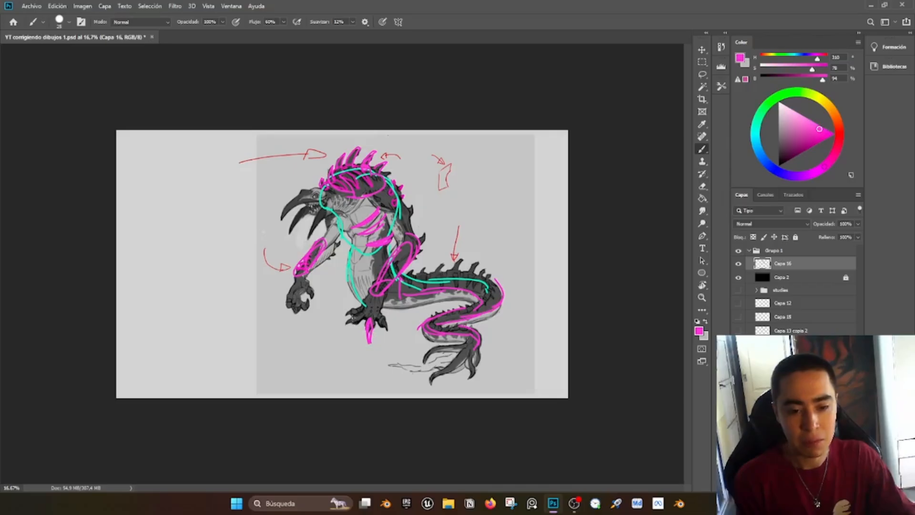
{"action": "left_click_drag", "start_coordinate": [355, 314], "coordinate": [333, 331]}
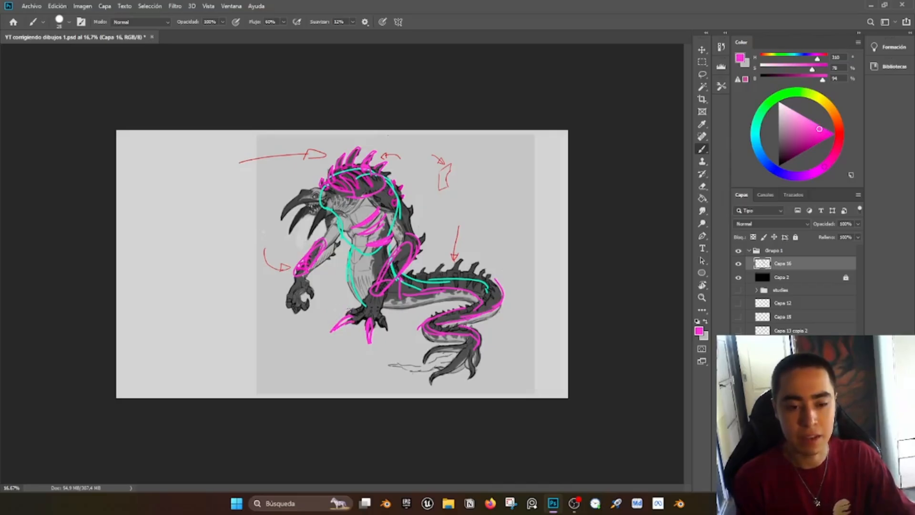
Step: Add longer magenta claws to the remaining fingers of the creature's planted hand
{"action": "mouse_move", "coordinate": [354, 310]}
{"action": "left_mouse_down"}
{"action": "mouse_move", "coordinate": [328, 318]}
{"action": "mouse_move", "coordinate": [394, 334]}
{"action": "mouse_move", "coordinate": [393, 348]}
{"action": "left_mouse_up"}
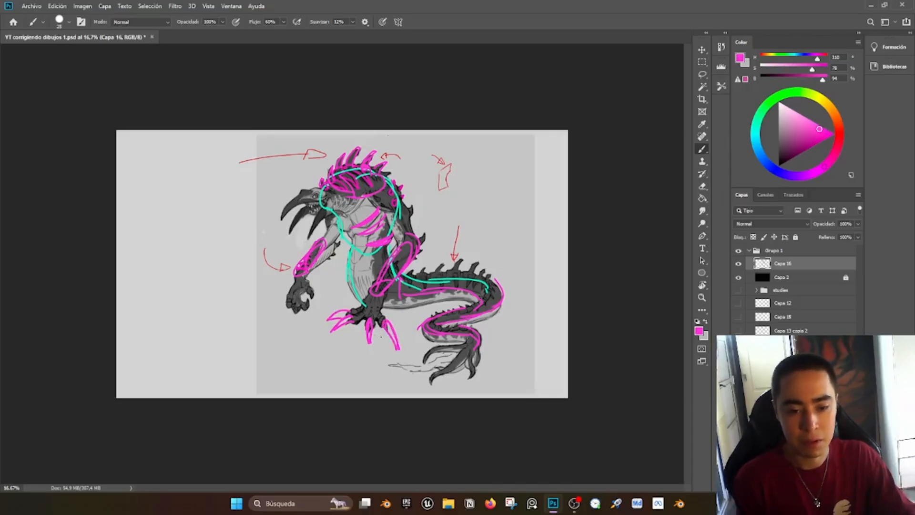
{"action": "key", "text": "e"}
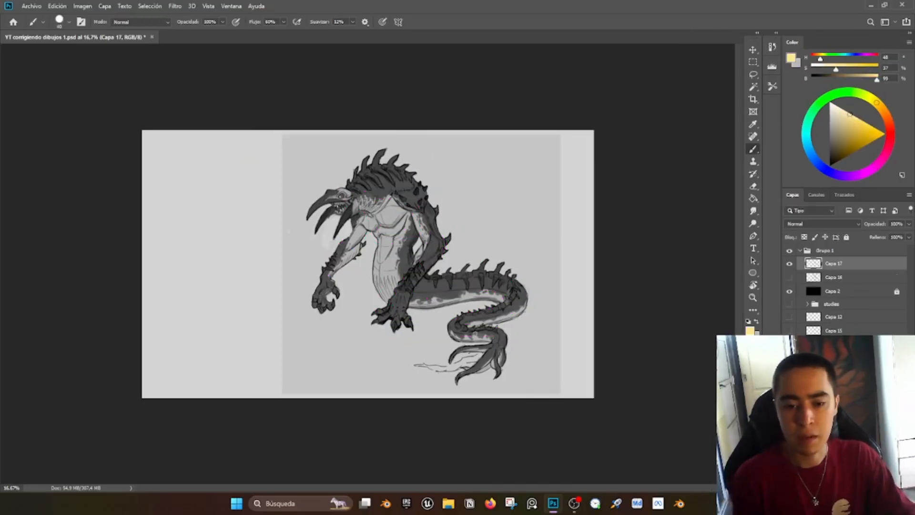
Step: On the Capa 17 layer, outline a tail fin in cream and sketch a frilled, S-curved tail with a forked fin in pink
{"action": "mouse_move", "coordinate": [489, 348]}
{"action": "left_mouse_down"}
{"action": "mouse_move", "coordinate": [449, 384]}
{"action": "mouse_move", "coordinate": [493, 344]}
{"action": "mouse_move", "coordinate": [499, 359]}
{"action": "left_mouse_up"}
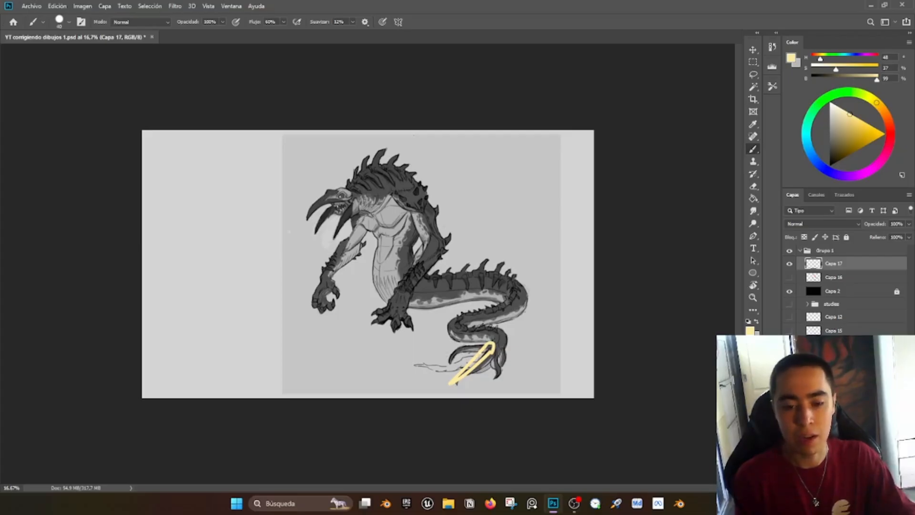
{"action": "left_click", "coordinate": [866, 172]}
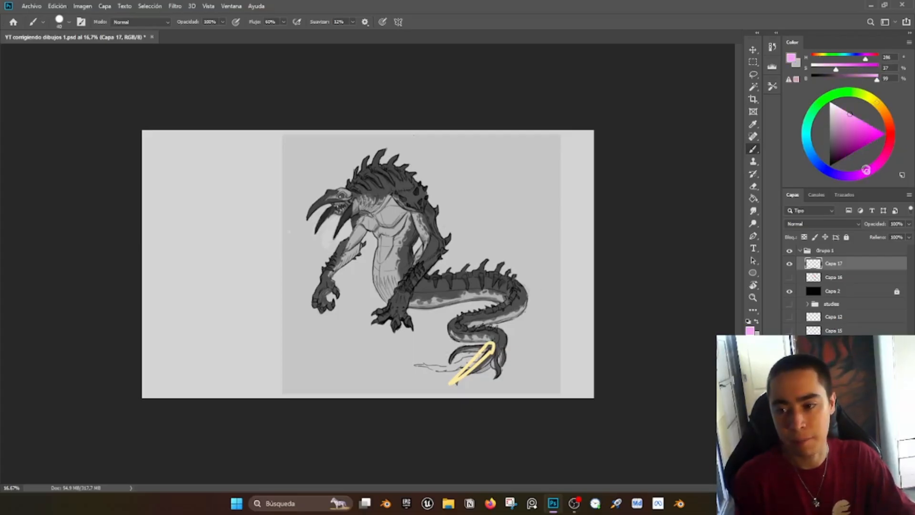
{"action": "left_click_drag", "start_coordinate": [441, 160], "coordinate": [416, 207]}
{"action": "key", "text": "ctrl+z"}
{"action": "left_click_drag", "start_coordinate": [427, 154], "coordinate": [467, 222]}
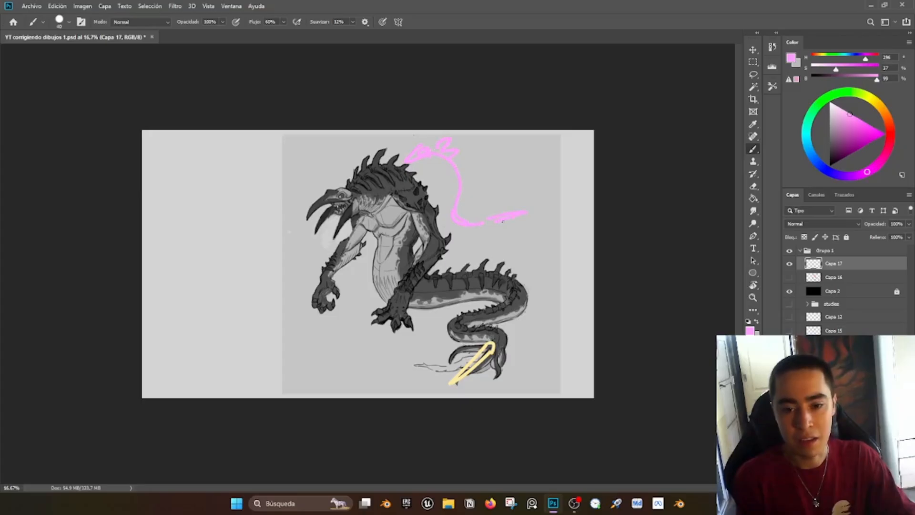
{"action": "key", "text": "ctrl+z"}
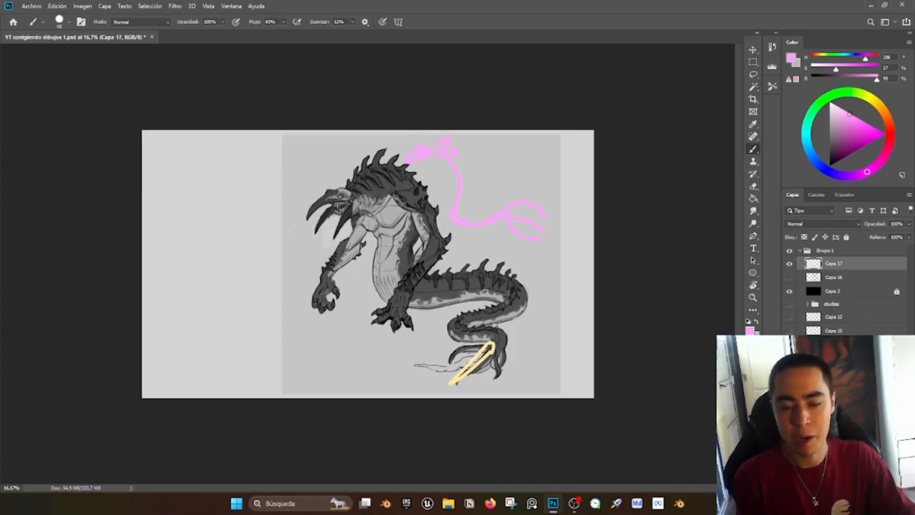
{"action": "left_click_drag", "start_coordinate": [470, 161], "coordinate": [529, 186]}
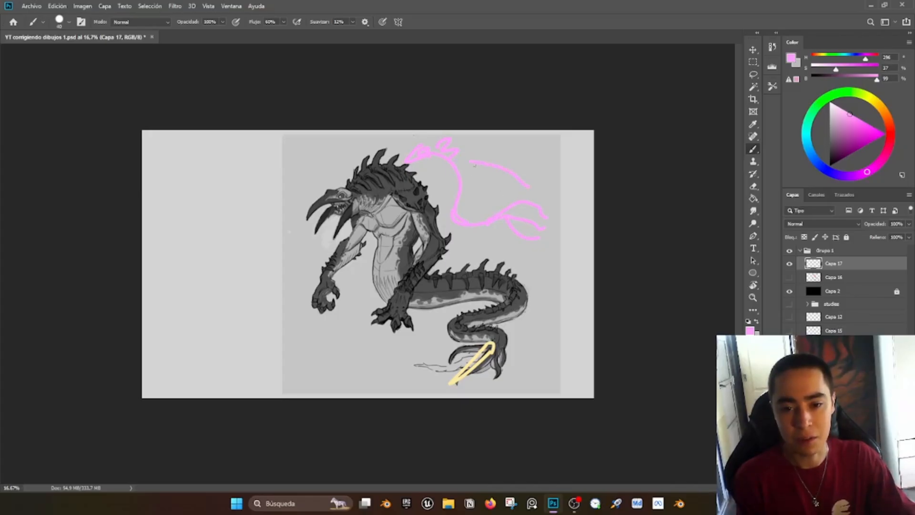
Step: Trace the branches of the pink forked fin in light blue
{"action": "left_click", "coordinate": [809, 143]}
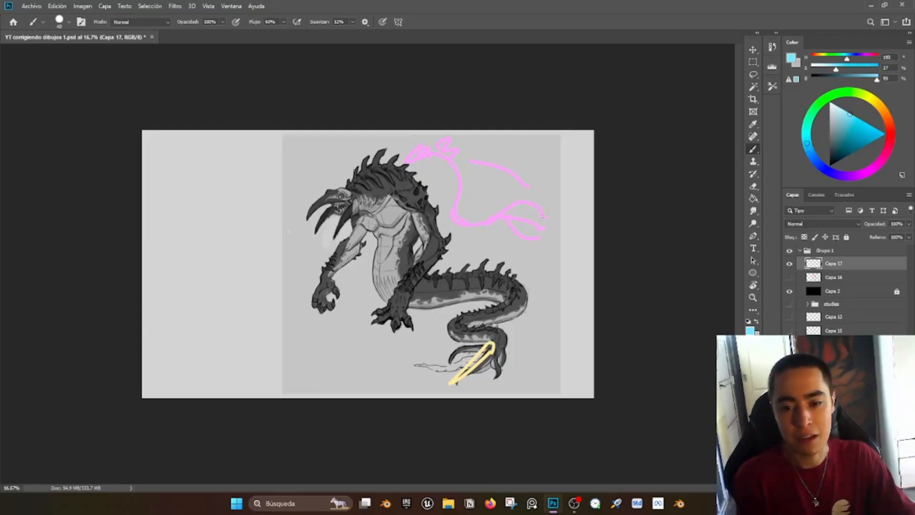
{"action": "mouse_move", "coordinate": [544, 217]}
{"action": "left_mouse_down"}
{"action": "mouse_move", "coordinate": [519, 209]}
{"action": "mouse_move", "coordinate": [489, 219]}
{"action": "mouse_move", "coordinate": [514, 215]}
{"action": "mouse_move", "coordinate": [552, 227]}
{"action": "left_mouse_up"}
{"action": "key", "text": "ctrl+z"}
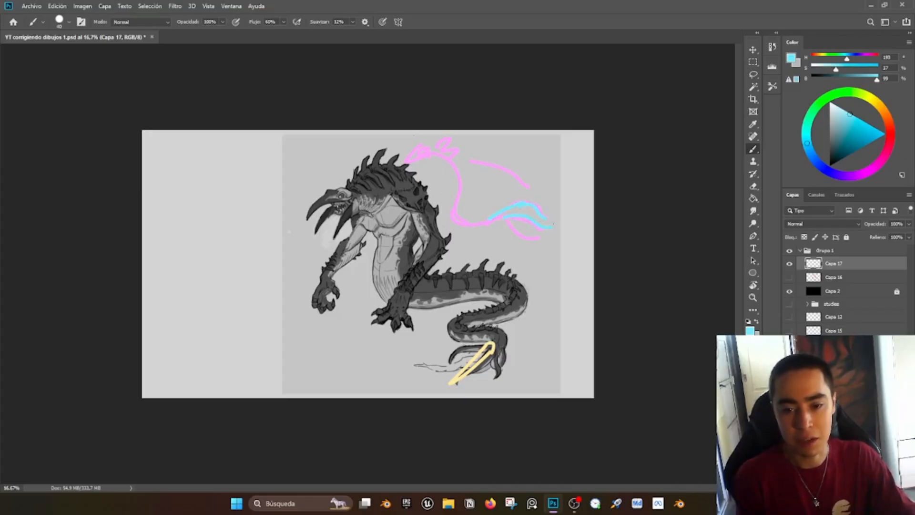
{"action": "left_click_drag", "start_coordinate": [494, 218], "coordinate": [537, 237]}
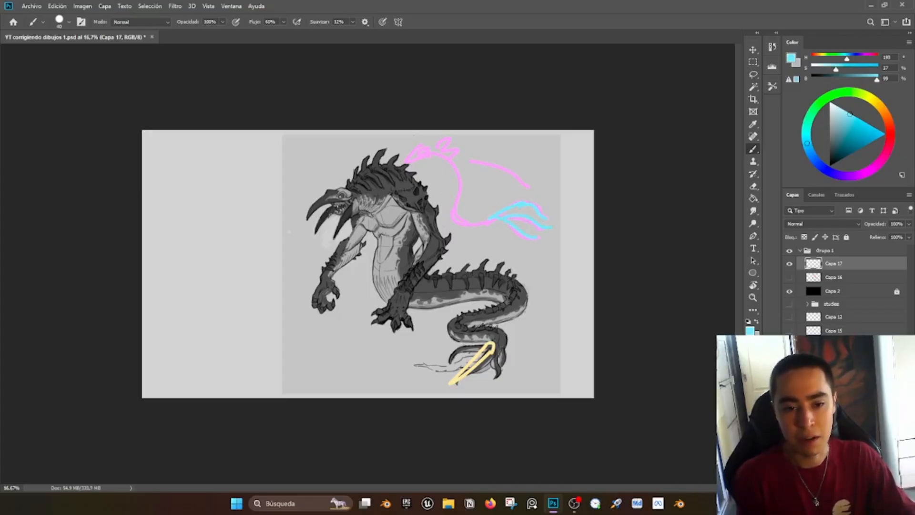
{"action": "key", "text": "ctrl+z"}
Step: Try light blue wavy strands below the jaws and above the back spines, and undo them
{"action": "mouse_move", "coordinate": [336, 228]}
{"action": "left_mouse_down"}
{"action": "mouse_move", "coordinate": [339, 239]}
{"action": "mouse_move", "coordinate": [328, 246]}
{"action": "mouse_move", "coordinate": [341, 247]}
{"action": "left_mouse_up"}
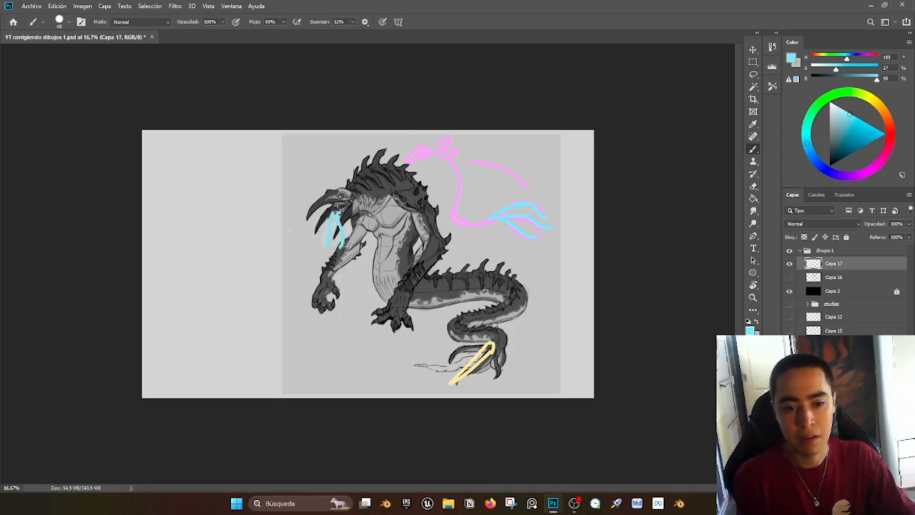
{"action": "left_click_drag", "start_coordinate": [350, 212], "coordinate": [357, 245]}
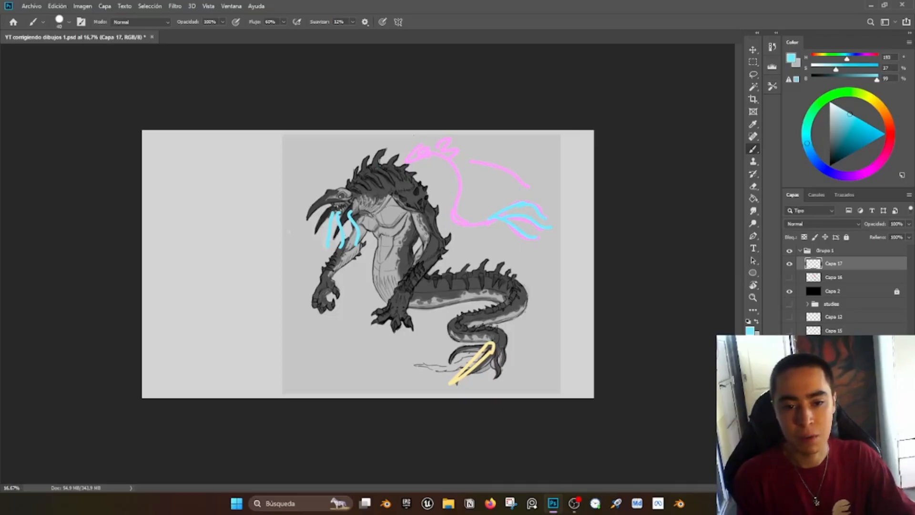
{"action": "mouse_move", "coordinate": [378, 168]}
{"action": "left_mouse_down"}
{"action": "mouse_move", "coordinate": [387, 132]}
{"action": "mouse_move", "coordinate": [376, 168]}
{"action": "mouse_move", "coordinate": [404, 150]}
{"action": "left_mouse_up"}
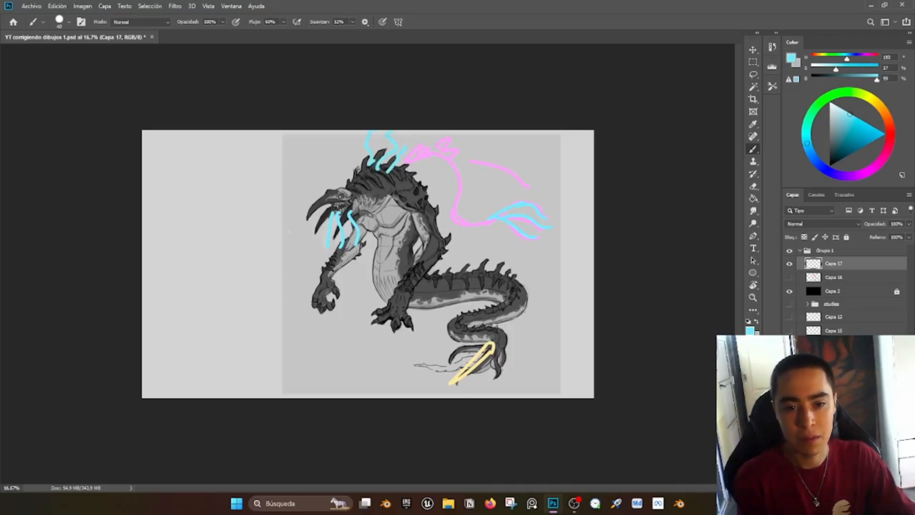
{"action": "key", "text": "ctrl+z"}
{"action": "key", "text": "ctrl+z"}
{"action": "key", "text": "ctrl+z"}
{"action": "key", "text": "ctrl+z"}
{"action": "key", "text": "ctrl+z"}
{"action": "key", "text": "ctrl+z"}
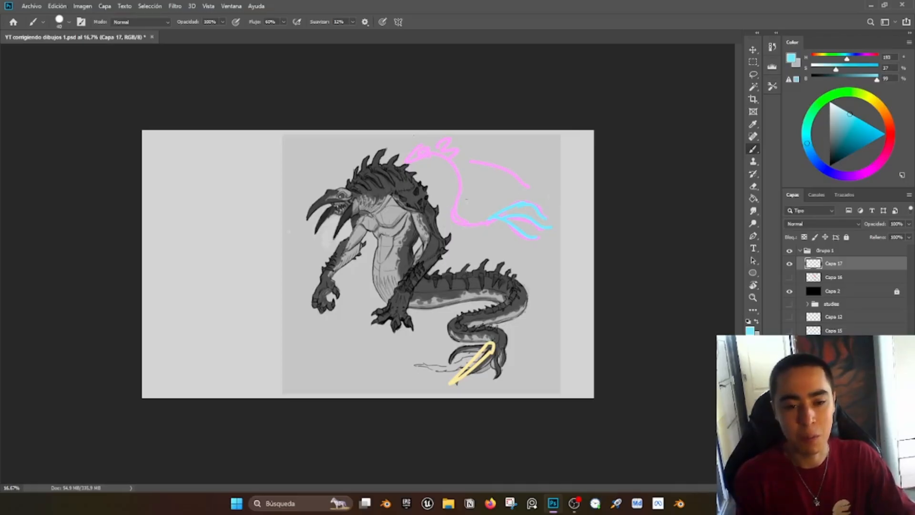
Step: Handwrite "HUMANOIDE + SERPIENTE +" in black on the blank area beside the creature
{"action": "left_click", "coordinate": [813, 110]}
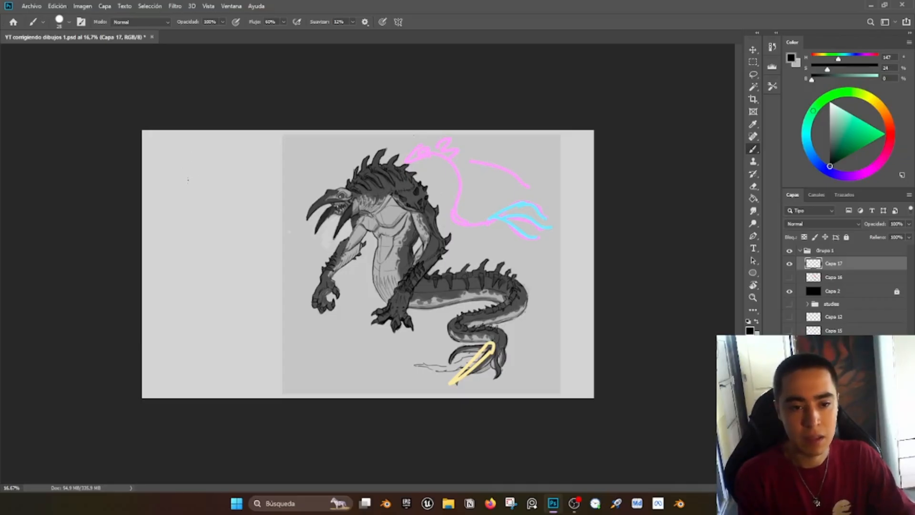
{"action": "mouse_move", "coordinate": [187, 161]}
{"action": "left_mouse_down"}
{"action": "mouse_move", "coordinate": [187, 190]}
{"action": "mouse_move", "coordinate": [198, 195]}
{"action": "left_mouse_up"}
{"action": "left_click_drag", "start_coordinate": [188, 180], "coordinate": [257, 177]}
{"action": "left_click_drag", "start_coordinate": [258, 178], "coordinate": [291, 191]}
{"action": "left_click_drag", "start_coordinate": [224, 211], "coordinate": [248, 210]}
{"action": "mouse_move", "coordinate": [233, 200]}
{"action": "left_mouse_down"}
{"action": "mouse_move", "coordinate": [234, 219]}
{"action": "mouse_move", "coordinate": [180, 237]}
{"action": "mouse_move", "coordinate": [203, 242]}
{"action": "left_mouse_up"}
{"action": "left_click_drag", "start_coordinate": [204, 235], "coordinate": [218, 241]}
{"action": "mouse_move", "coordinate": [216, 228]}
{"action": "left_mouse_down"}
{"action": "mouse_move", "coordinate": [216, 243]}
{"action": "mouse_move", "coordinate": [225, 242]}
{"action": "left_mouse_up"}
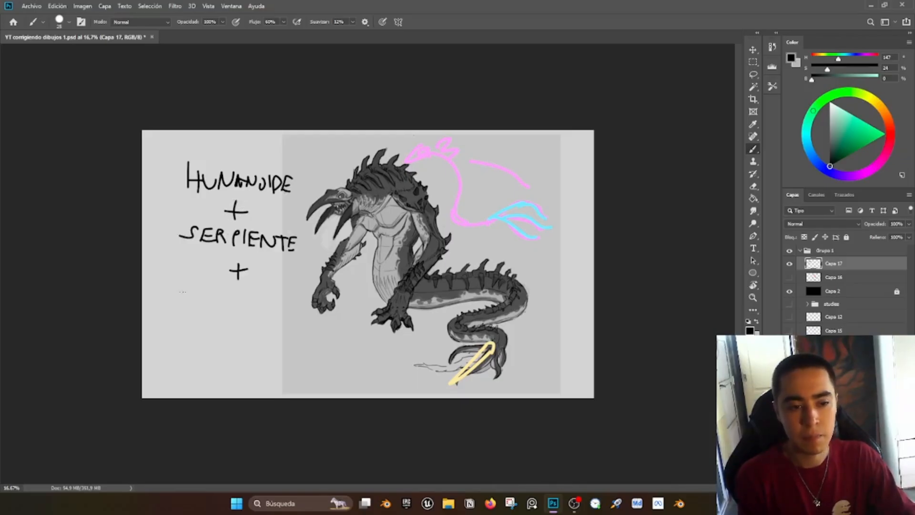
Step: Handwrite "PROTEGE CON LOS RESTOS DE SUS PRESAS" below the plus sign and scale the whole note down
{"action": "mouse_move", "coordinate": [184, 291]}
{"action": "left_mouse_down"}
{"action": "mouse_move", "coordinate": [176, 306]}
{"action": "mouse_move", "coordinate": [195, 309]}
{"action": "left_mouse_up"}
{"action": "key", "text": "ctrl+z"}
{"action": "key", "text": "ctrl+z"}
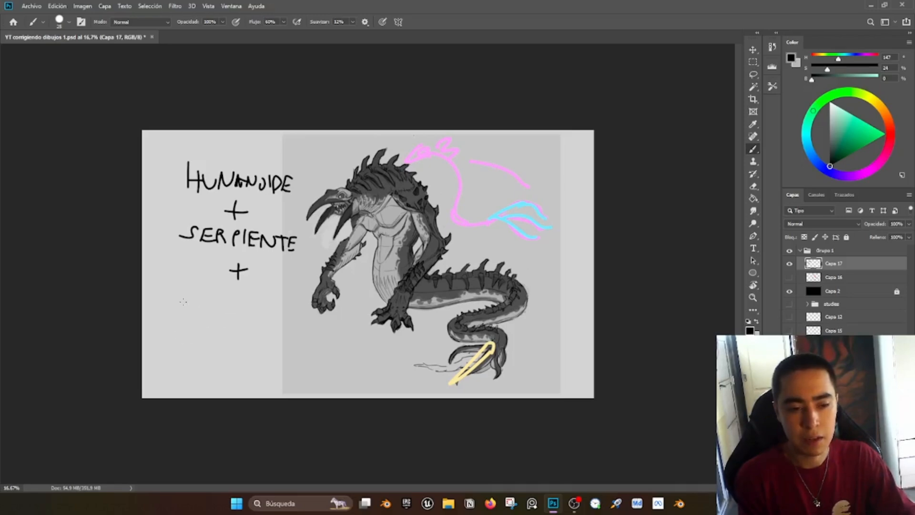
{"action": "mouse_move", "coordinate": [231, 326]}
{"action": "left_mouse_down"}
{"action": "mouse_move", "coordinate": [227, 339]}
{"action": "mouse_move", "coordinate": [237, 330]}
{"action": "mouse_move", "coordinate": [244, 340]}
{"action": "mouse_move", "coordinate": [291, 334]}
{"action": "left_mouse_up"}
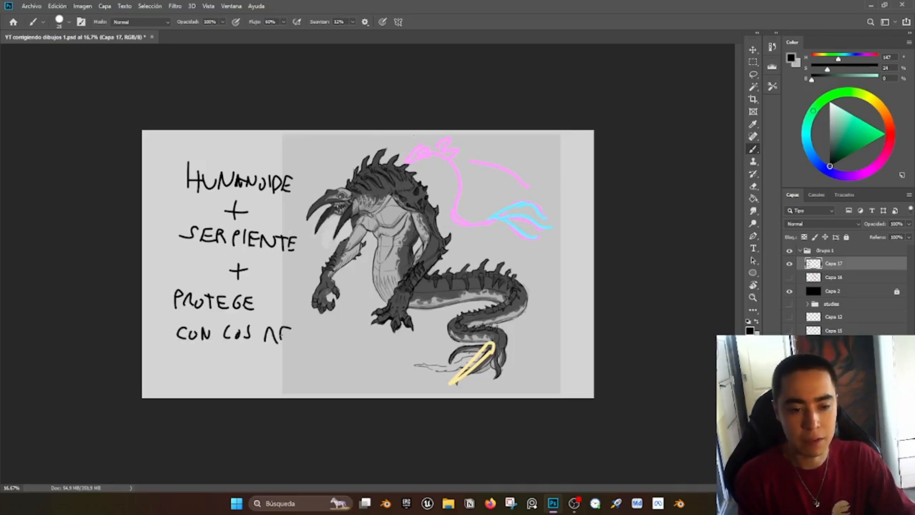
{"action": "left_click_drag", "start_coordinate": [281, 340], "coordinate": [296, 340]}
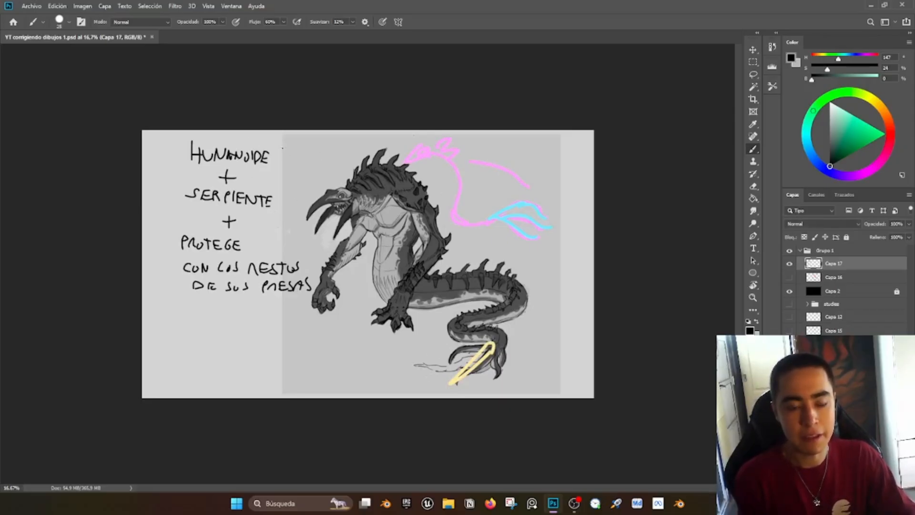
Step: Draw a black line from "HUMANOIDE" towards the creature's head, circle "SERPIENTE", and link it to the tail fin with a curved arrow
{"action": "mouse_move", "coordinate": [283, 148]}
{"action": "left_mouse_down"}
{"action": "mouse_move", "coordinate": [319, 154]}
{"action": "mouse_move", "coordinate": [330, 168]}
{"action": "mouse_move", "coordinate": [337, 159]}
{"action": "left_mouse_up"}
{"action": "key", "text": "ctrl+z"}
{"action": "key", "text": "ctrl+z"}
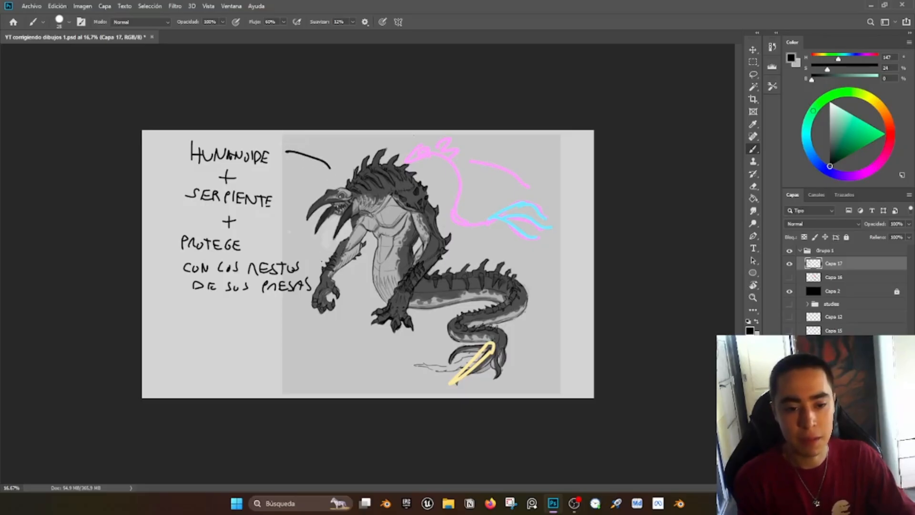
{"action": "mouse_move", "coordinate": [377, 369]}
{"action": "left_mouse_down"}
{"action": "mouse_move", "coordinate": [438, 366]}
{"action": "mouse_move", "coordinate": [443, 381]}
{"action": "left_mouse_up"}
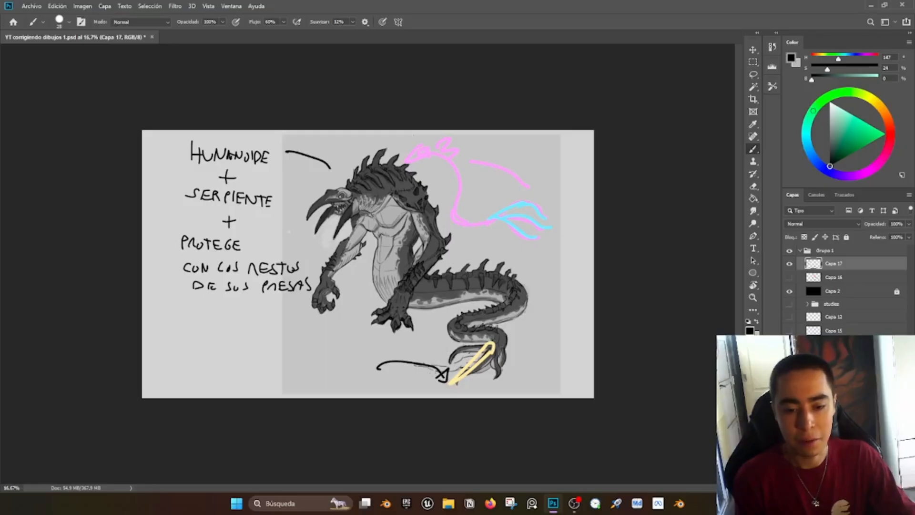
{"action": "mouse_move", "coordinate": [361, 368]}
{"action": "left_mouse_down"}
{"action": "mouse_move", "coordinate": [191, 328]}
{"action": "mouse_move", "coordinate": [175, 215]}
{"action": "mouse_move", "coordinate": [191, 202]}
{"action": "mouse_move", "coordinate": [187, 221]}
{"action": "mouse_move", "coordinate": [205, 225]}
{"action": "left_mouse_up"}
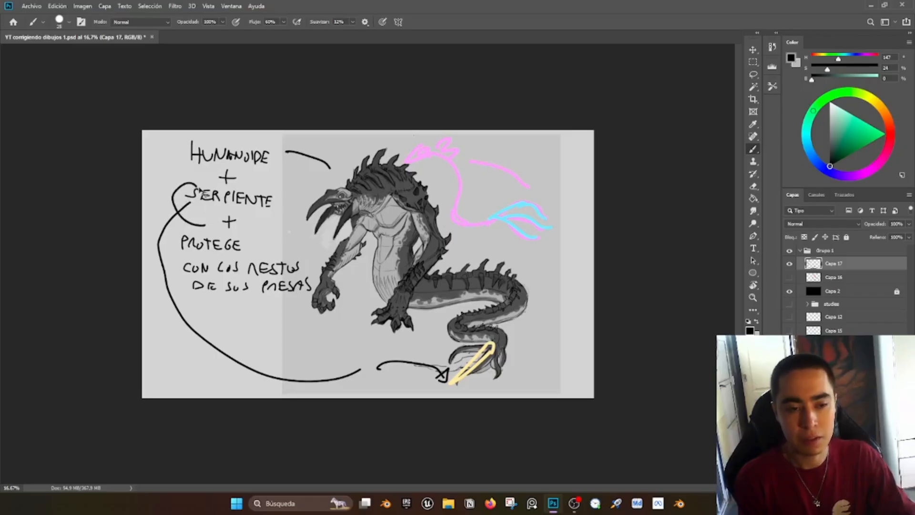
{"action": "key", "text": "ctrl+z"}
{"action": "mouse_move", "coordinate": [194, 179]}
{"action": "left_mouse_down"}
{"action": "mouse_move", "coordinate": [183, 207]}
{"action": "mouse_move", "coordinate": [276, 220]}
{"action": "mouse_move", "coordinate": [283, 196]}
{"action": "mouse_move", "coordinate": [201, 175]}
{"action": "left_mouse_up"}
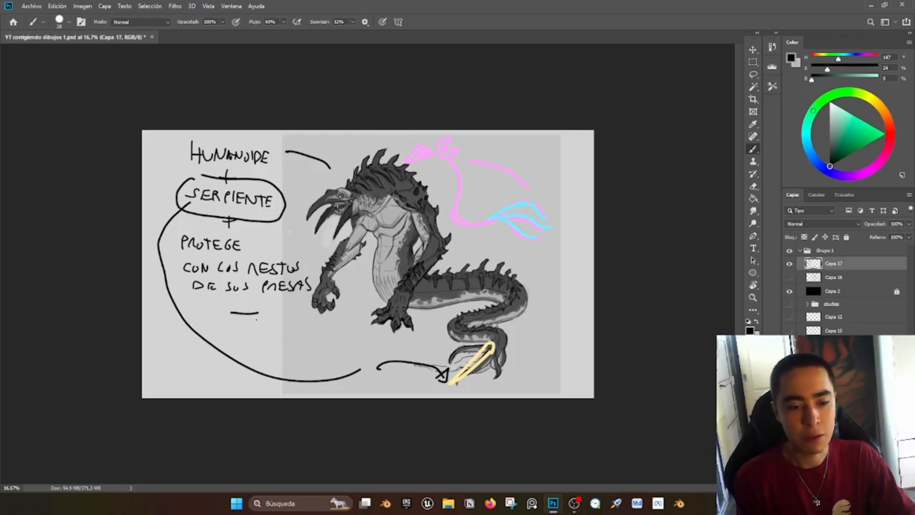
Step: Add another plus sign, erase the part of the curve crossing the space below, and handwrite "CIUDAD SUBTERRANEA" there
{"action": "mouse_move", "coordinate": [241, 318]}
{"action": "left_mouse_down"}
{"action": "mouse_move", "coordinate": [253, 316]}
{"action": "mouse_move", "coordinate": [246, 323]}
{"action": "left_mouse_up"}
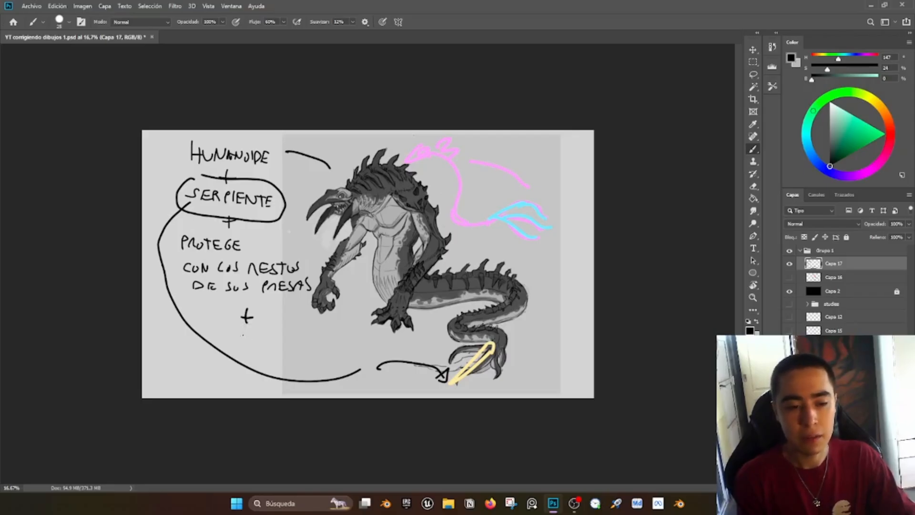
{"action": "key", "text": "e"}
{"action": "left_click_drag", "start_coordinate": [221, 348], "coordinate": [263, 372]}
{"action": "key", "text": "b"}
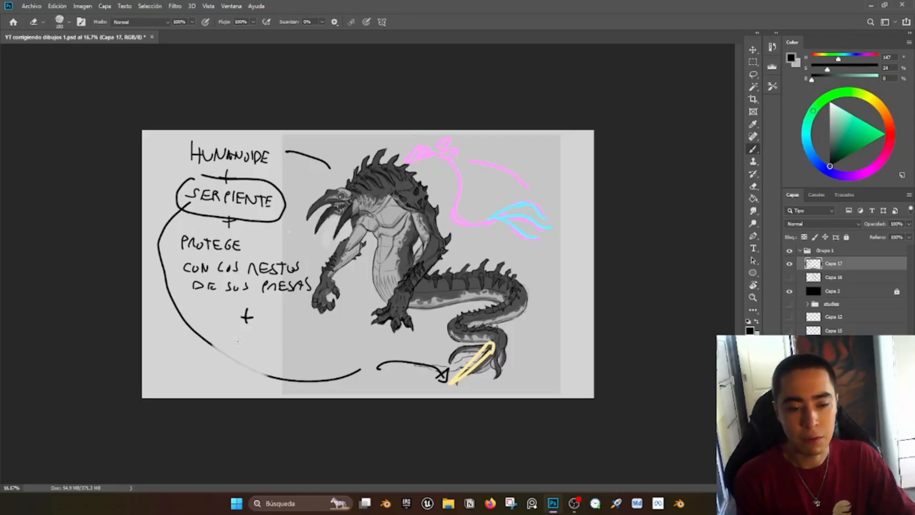
{"action": "left_click_drag", "start_coordinate": [239, 334], "coordinate": [238, 351]}
{"action": "mouse_move", "coordinate": [236, 334]}
{"action": "left_mouse_down"}
{"action": "mouse_move", "coordinate": [236, 350]}
{"action": "mouse_move", "coordinate": [259, 336]}
{"action": "mouse_move", "coordinate": [262, 350]}
{"action": "mouse_move", "coordinate": [301, 348]}
{"action": "left_mouse_up"}
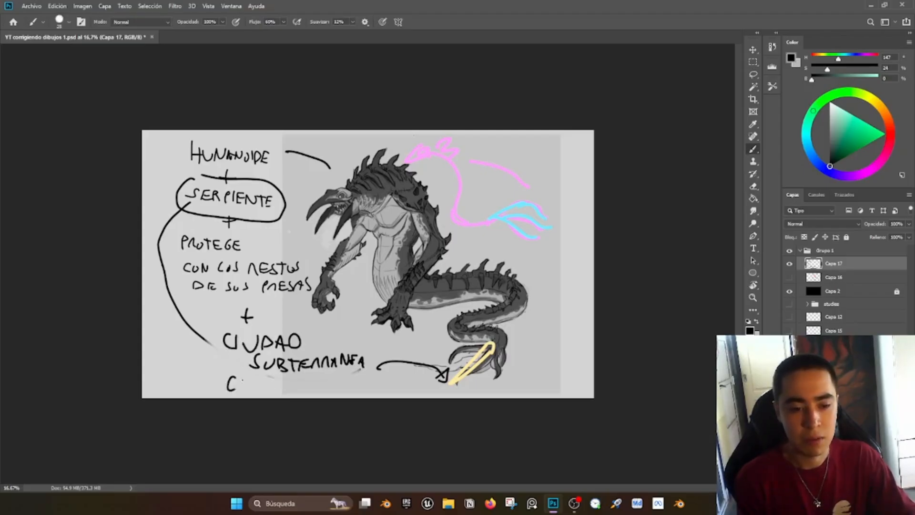
Step: Handwrite "O TEMPLO" in black under "CIUDAD SUBTERRANEA"
{"action": "mouse_move", "coordinate": [240, 374]}
{"action": "left_mouse_down"}
{"action": "mouse_move", "coordinate": [235, 389]}
{"action": "mouse_move", "coordinate": [260, 392]}
{"action": "left_mouse_up"}
{"action": "left_click_drag", "start_coordinate": [252, 378], "coordinate": [284, 390]}
{"action": "mouse_move", "coordinate": [283, 391]}
{"action": "left_mouse_down"}
{"action": "mouse_move", "coordinate": [297, 381]}
{"action": "mouse_move", "coordinate": [299, 392]}
{"action": "left_mouse_up"}
{"action": "mouse_move", "coordinate": [305, 378]}
{"action": "left_mouse_down"}
{"action": "mouse_move", "coordinate": [305, 393]}
{"action": "mouse_move", "coordinate": [307, 386]}
{"action": "left_mouse_up"}
{"action": "mouse_move", "coordinate": [319, 379]}
{"action": "left_mouse_down"}
{"action": "mouse_move", "coordinate": [318, 391]}
{"action": "mouse_move", "coordinate": [326, 382]}
{"action": "left_mouse_up"}
{"action": "key", "text": "ctrl+z"}
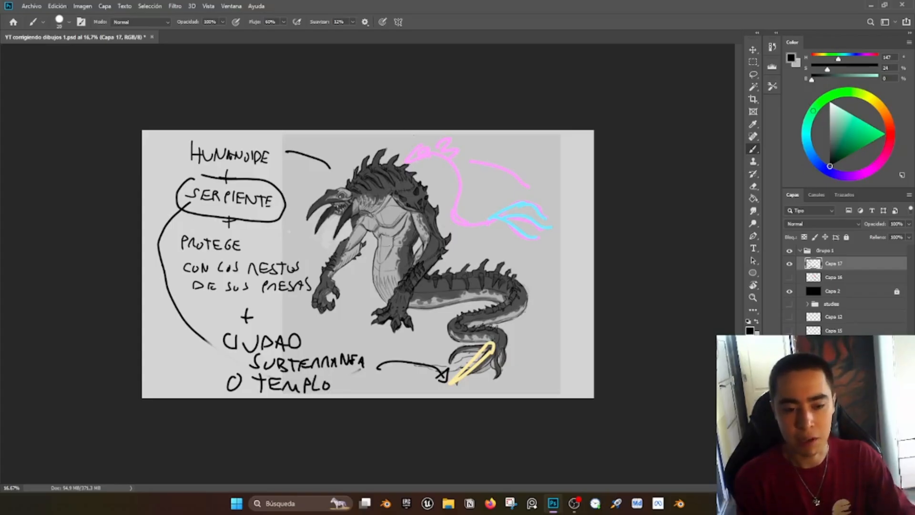
Step: Draw ornamental cyan marks on the creature's chest and shoulder with a smaller brush at hue 181
{"action": "key", "text": "bracketleft"}
{"action": "left_click", "coordinate": [889, 134]}
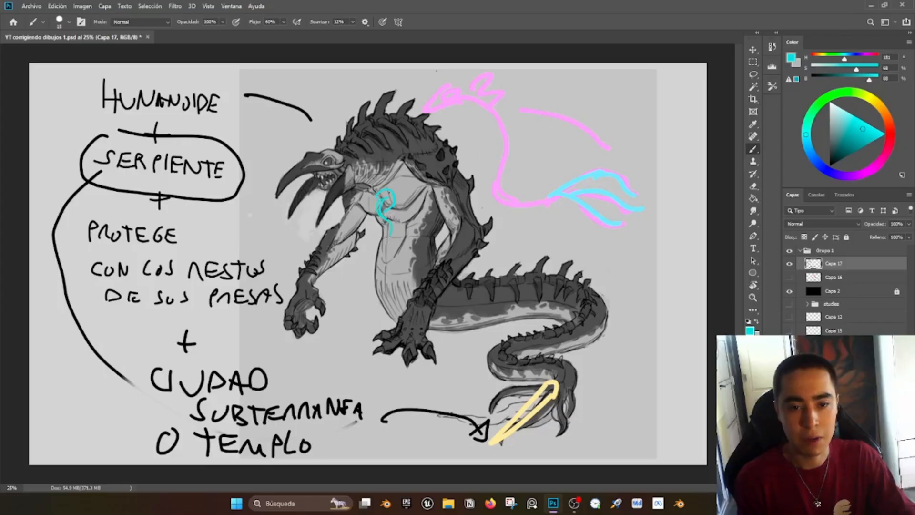
{"action": "mouse_move", "coordinate": [442, 152]}
{"action": "left_mouse_down"}
{"action": "mouse_move", "coordinate": [455, 179]}
{"action": "mouse_move", "coordinate": [441, 176]}
{"action": "left_mouse_up"}
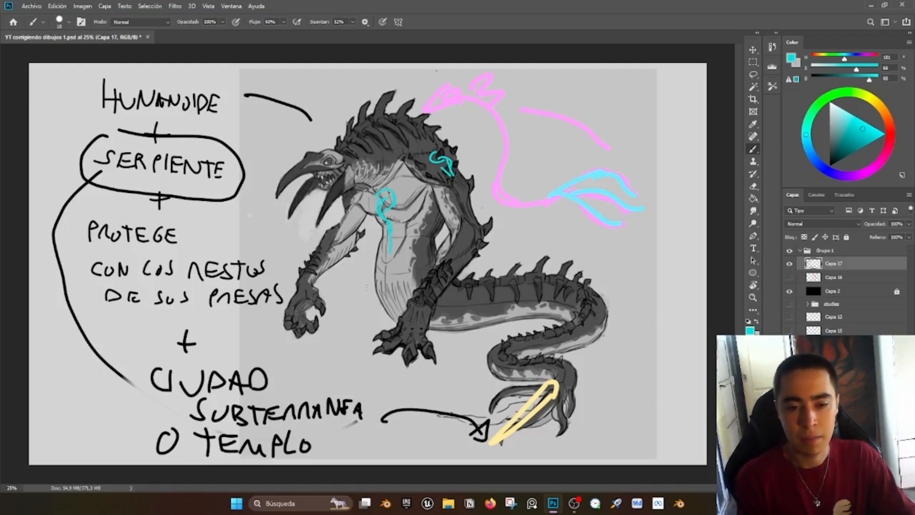
Step: Draw a black arrow from the chest mark to "CIUDAD SUBTERRANEA" and erase part of its upper end
{"action": "left_click_drag", "start_coordinate": [837, 148], "coordinate": [829, 167]}
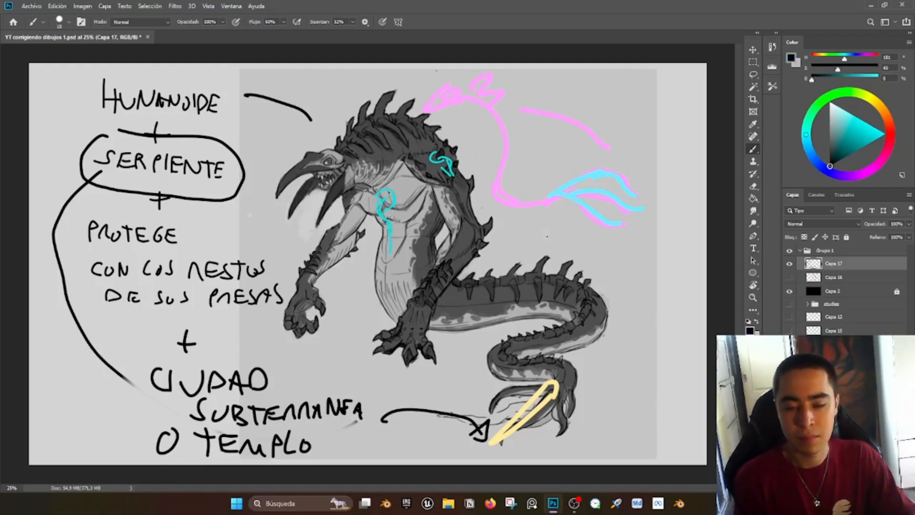
{"action": "mouse_move", "coordinate": [380, 251]}
{"action": "left_mouse_down"}
{"action": "mouse_move", "coordinate": [310, 385]}
{"action": "mouse_move", "coordinate": [322, 385]}
{"action": "mouse_move", "coordinate": [304, 394]}
{"action": "left_mouse_up"}
{"action": "left_click_drag", "start_coordinate": [310, 389], "coordinate": [323, 381]}
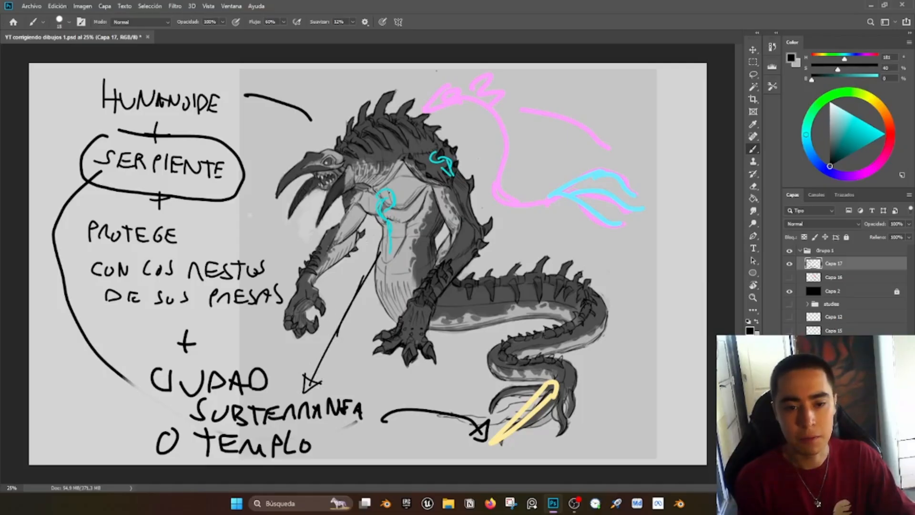
{"action": "key", "text": "e"}
{"action": "mouse_move", "coordinate": [371, 270]}
{"action": "left_mouse_down"}
{"action": "mouse_move", "coordinate": [382, 242]}
{"action": "mouse_move", "coordinate": [367, 278]}
{"action": "left_mouse_up"}
{"action": "key", "text": "b"}
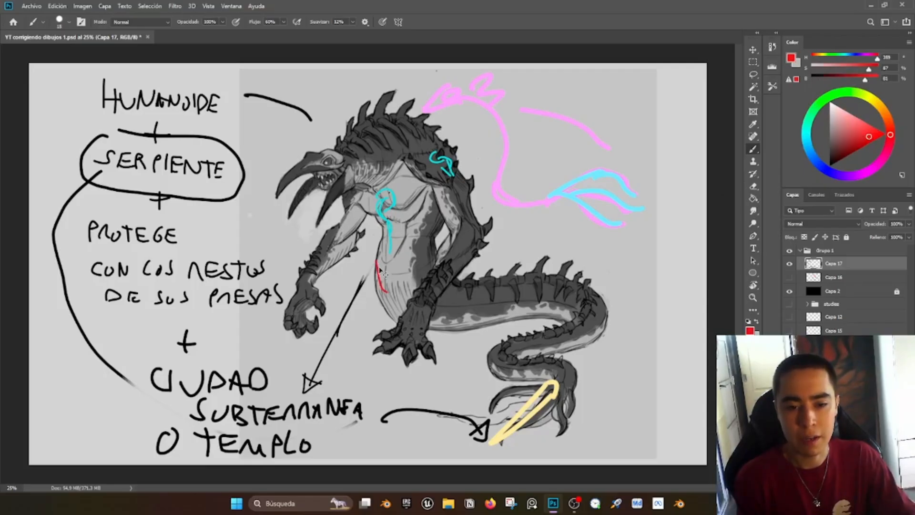
Step: Try red V-shaped marks down the creature's belly, and undo them
{"action": "mouse_move", "coordinate": [375, 268]}
{"action": "left_mouse_down"}
{"action": "mouse_move", "coordinate": [384, 288]}
{"action": "mouse_move", "coordinate": [404, 262]}
{"action": "mouse_move", "coordinate": [383, 298]}
{"action": "mouse_move", "coordinate": [408, 253]}
{"action": "mouse_move", "coordinate": [381, 262]}
{"action": "mouse_move", "coordinate": [409, 231]}
{"action": "left_mouse_up"}
{"action": "key", "text": "ctrl+z"}
{"action": "key", "text": "ctrl+z"}
{"action": "key", "text": "ctrl+z"}
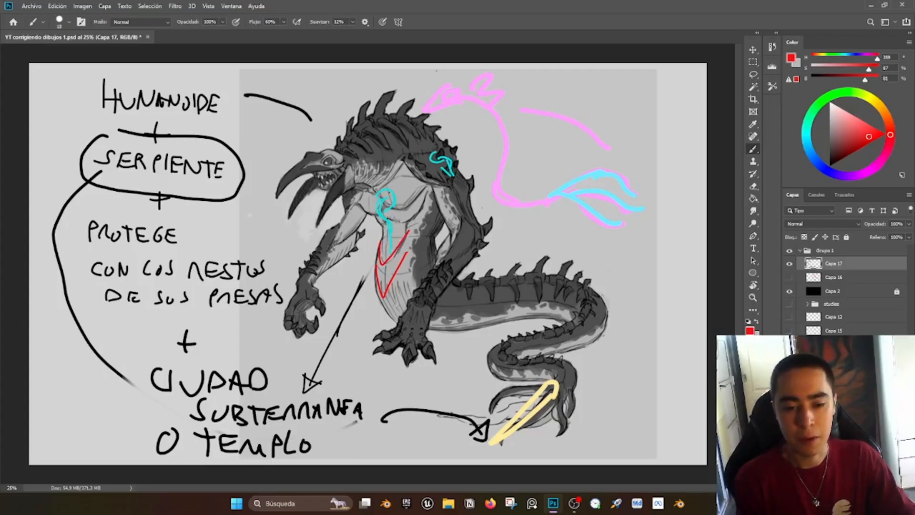
{"action": "key", "text": "ctrl+z"}
{"action": "key", "text": "ctrl+z"}
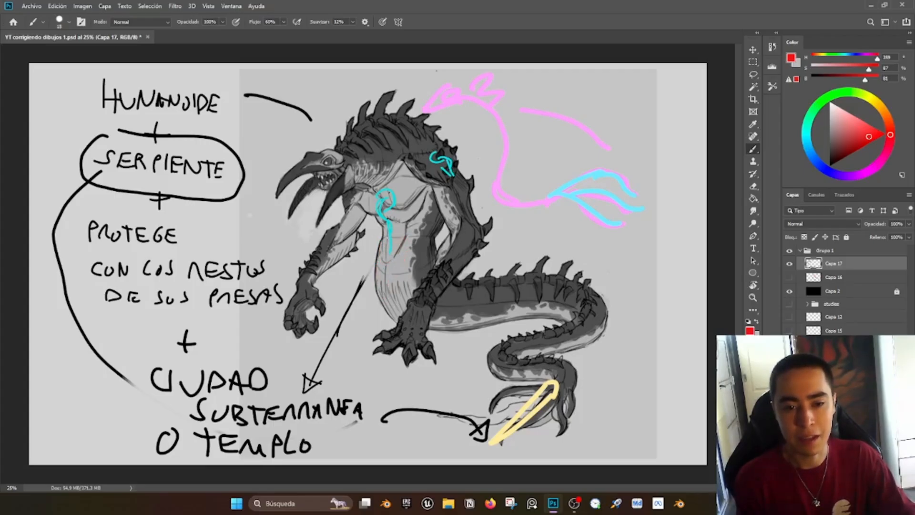
Step: Hide the Capa 17 annotation layer
{"action": "left_click", "coordinate": [789, 265]}
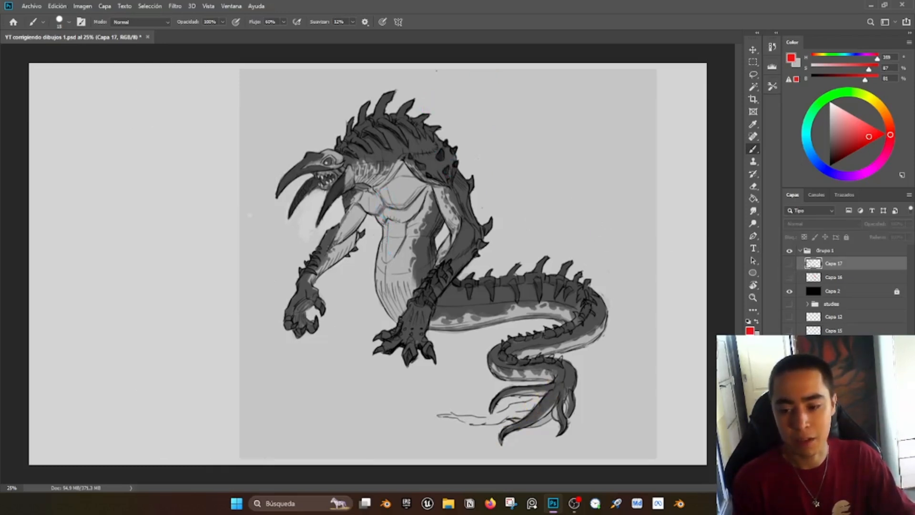
Step: Add a new layer and sketch rows of red V-shaped marks down the creature's belly
{"action": "key", "text": "ctrl+shift+alt+n"}
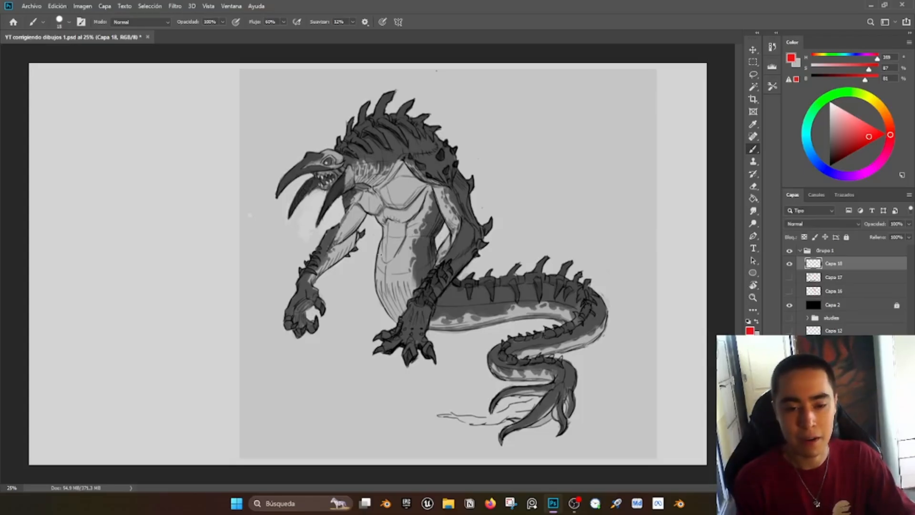
{"action": "left_click_drag", "start_coordinate": [376, 262], "coordinate": [381, 294]}
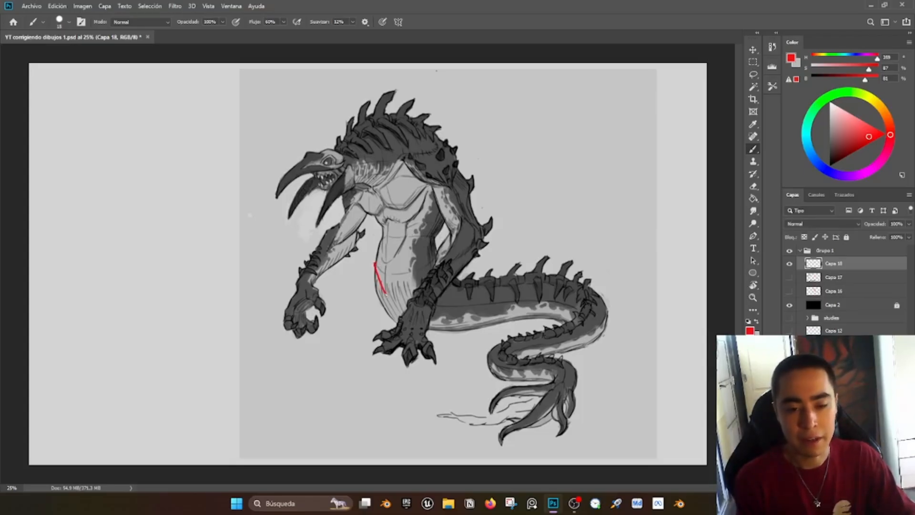
{"action": "key", "text": "ctrl+z"}
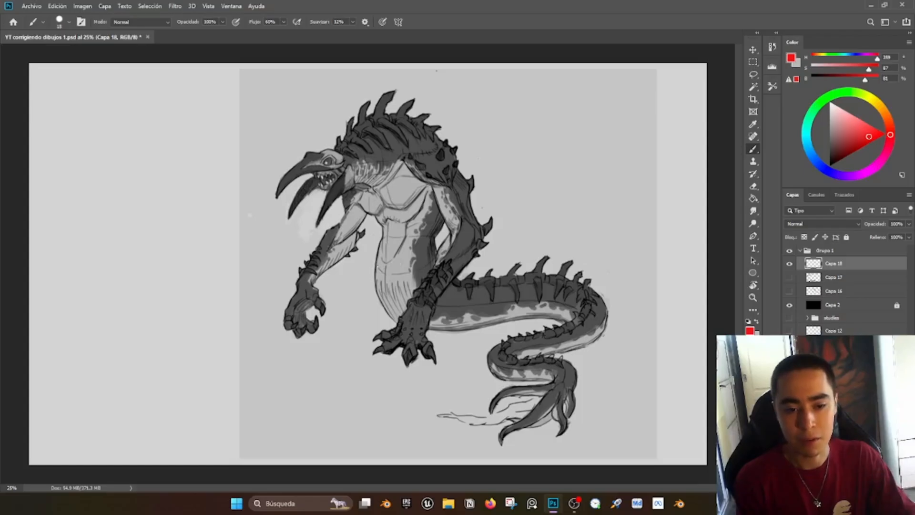
{"action": "mouse_move", "coordinate": [376, 254]}
{"action": "left_mouse_down"}
{"action": "mouse_move", "coordinate": [389, 291]}
{"action": "mouse_move", "coordinate": [411, 256]}
{"action": "mouse_move", "coordinate": [396, 257]}
{"action": "mouse_move", "coordinate": [411, 230]}
{"action": "mouse_move", "coordinate": [403, 218]}
{"action": "left_mouse_up"}
{"action": "mouse_move", "coordinate": [376, 293]}
{"action": "left_mouse_down"}
{"action": "mouse_move", "coordinate": [403, 310]}
{"action": "mouse_move", "coordinate": [409, 273]}
{"action": "left_mouse_up"}
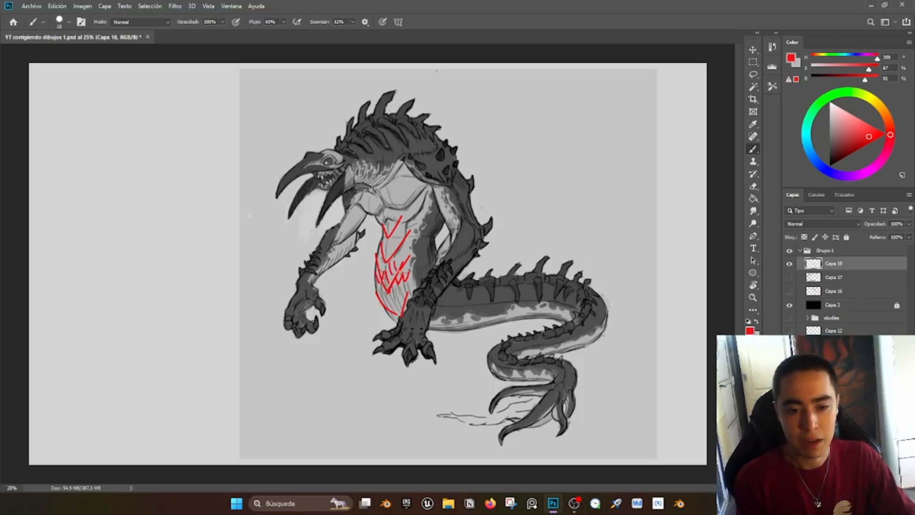
{"action": "left_click_drag", "start_coordinate": [403, 248], "coordinate": [376, 284]}
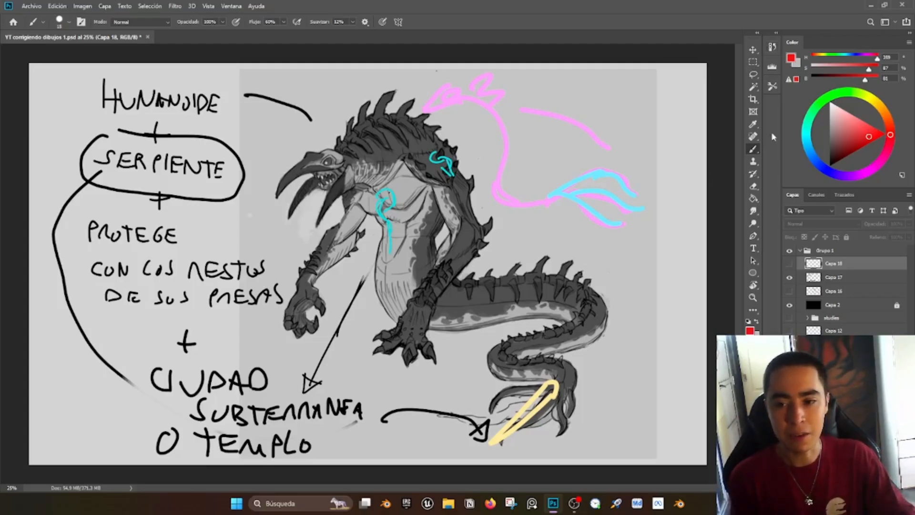
Step: On another new layer, draw a small red arrow pointing down at the creature's hanging forearm
{"action": "key", "text": "ctrl+shift+alt+n"}
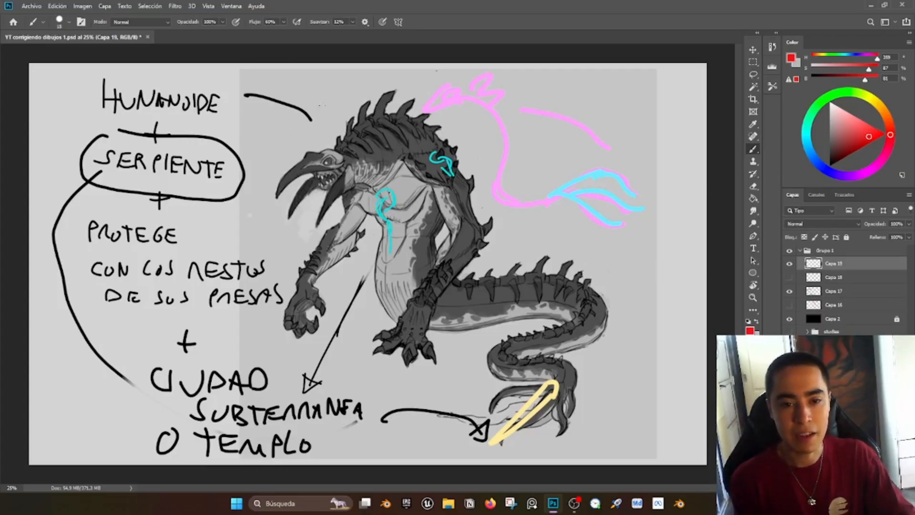
{"action": "mouse_move", "coordinate": [262, 214]}
{"action": "left_mouse_down"}
{"action": "mouse_move", "coordinate": [296, 244]}
{"action": "mouse_move", "coordinate": [296, 258]}
{"action": "mouse_move", "coordinate": [301, 247]}
{"action": "left_mouse_up"}
{"action": "key", "text": "ctrl+z"}
{"action": "key", "text": "ctrl+z"}
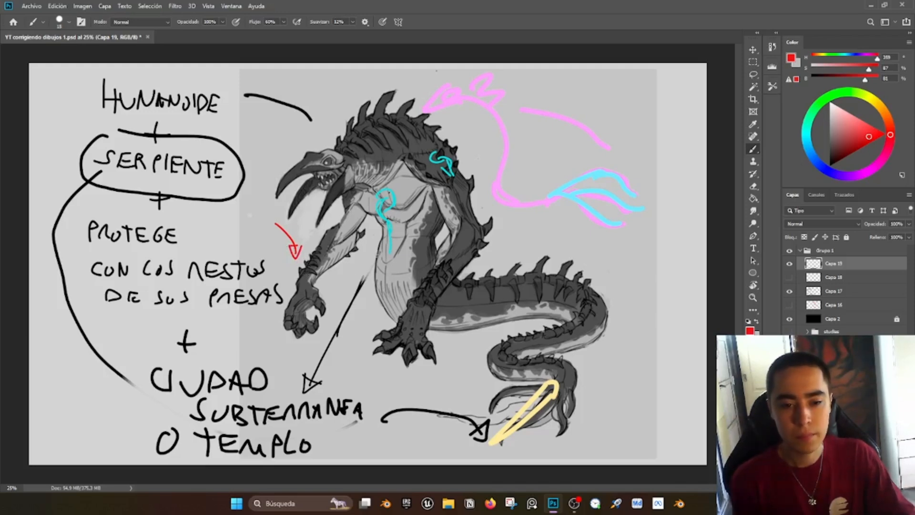
Step: Try red bands around both of the creature's wrists, and undo them
{"action": "mouse_move", "coordinate": [302, 270]}
{"action": "left_mouse_down"}
{"action": "mouse_move", "coordinate": [326, 280]}
{"action": "mouse_move", "coordinate": [311, 270]}
{"action": "mouse_move", "coordinate": [316, 257]}
{"action": "mouse_move", "coordinate": [308, 268]}
{"action": "mouse_move", "coordinate": [330, 255]}
{"action": "left_mouse_up"}
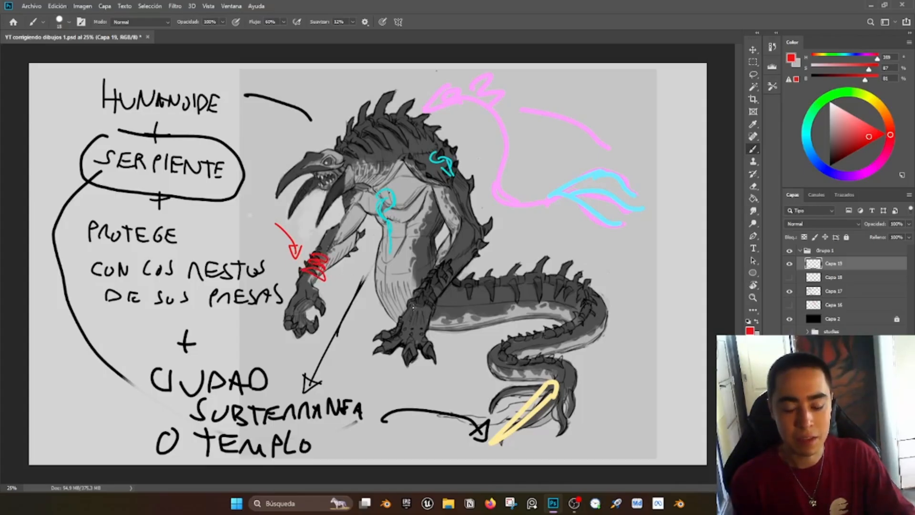
{"action": "mouse_move", "coordinate": [407, 301]}
{"action": "left_mouse_down"}
{"action": "mouse_move", "coordinate": [432, 309]}
{"action": "mouse_move", "coordinate": [418, 289]}
{"action": "mouse_move", "coordinate": [433, 298]}
{"action": "mouse_move", "coordinate": [414, 288]}
{"action": "left_mouse_up"}
{"action": "key", "text": "ctrl+z"}
{"action": "key", "text": "ctrl+z"}
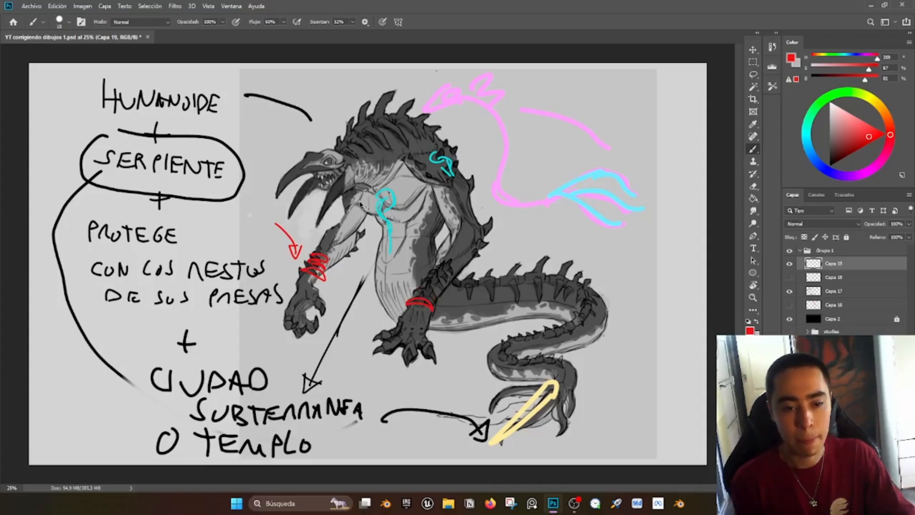
{"action": "key", "text": "ctrl+z"}
{"action": "key", "text": "ctrl+z"}
{"action": "key", "text": "ctrl+z"}
Step: Outline the hanging forearm in red, then try red lines across the neck and shoulder and undo them
{"action": "mouse_move", "coordinate": [302, 274]}
{"action": "left_mouse_down"}
{"action": "mouse_move", "coordinate": [326, 227]}
{"action": "mouse_move", "coordinate": [341, 246]}
{"action": "left_mouse_up"}
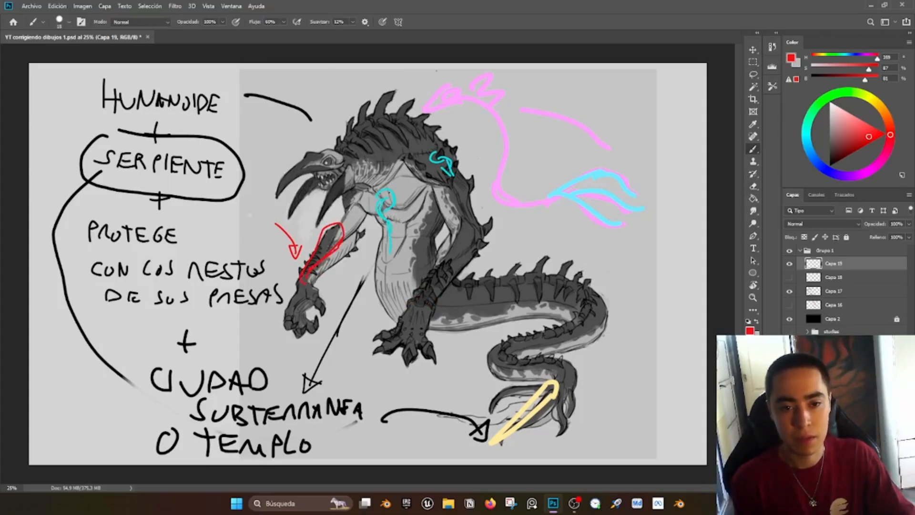
{"action": "mouse_move", "coordinate": [341, 150]}
{"action": "left_mouse_down"}
{"action": "mouse_move", "coordinate": [370, 174]}
{"action": "mouse_move", "coordinate": [429, 140]}
{"action": "left_mouse_up"}
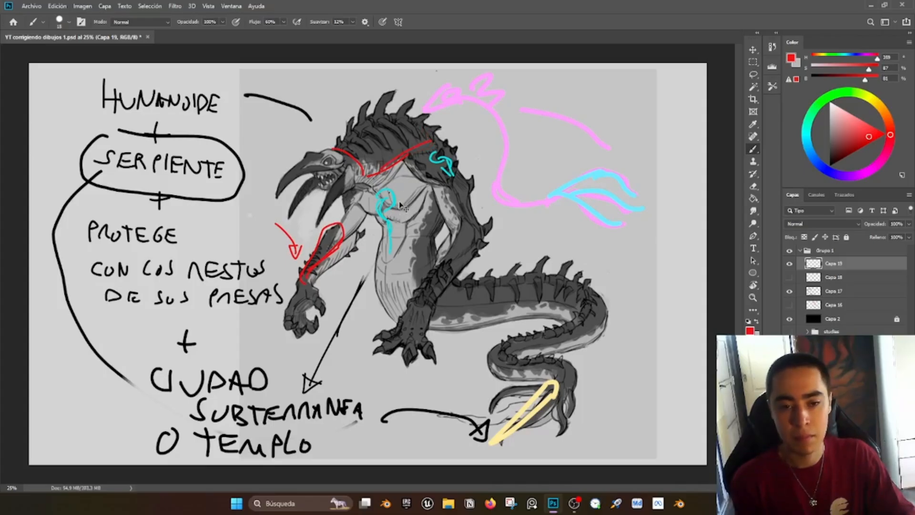
{"action": "key", "text": "ctrl+z"}
{"action": "key", "text": "ctrl+z"}
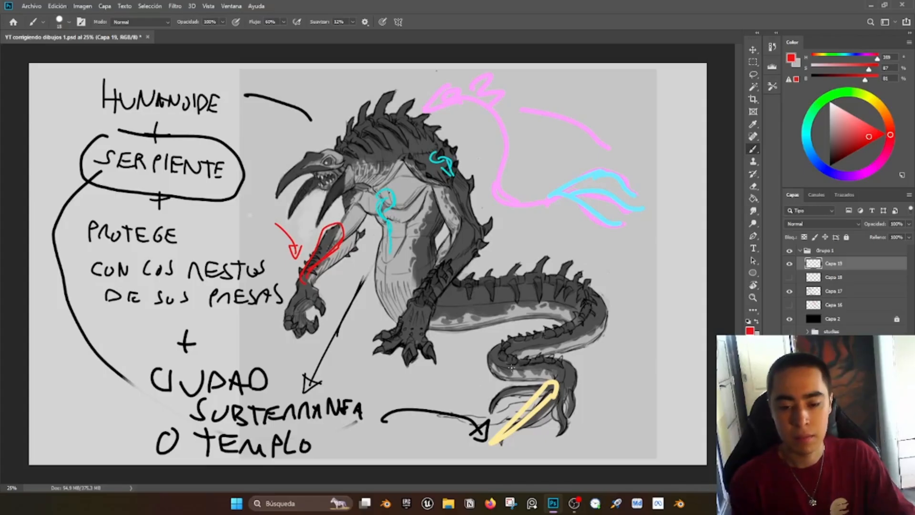
Step: Sample the grey background and paint over the creature's tail fins with a larger brush to remove them
{"action": "left_click", "coordinate": [610, 351], "text": "alt"}
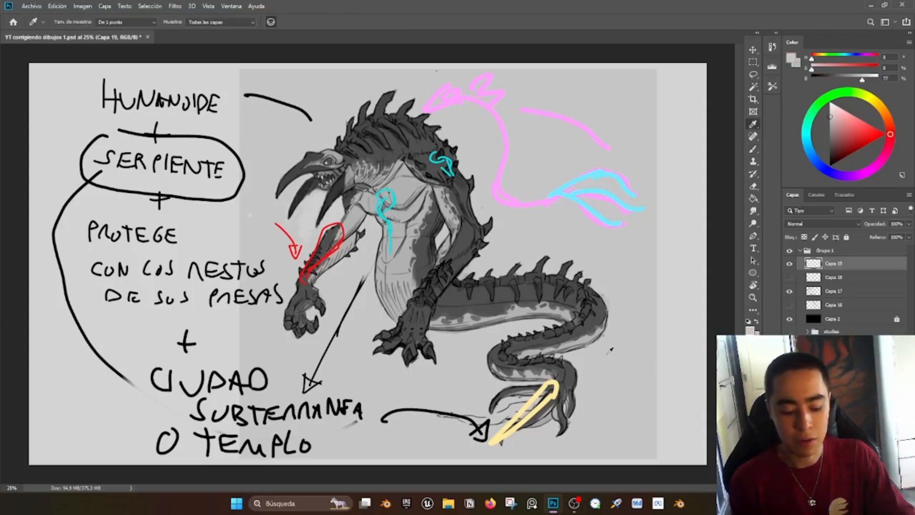
{"action": "key", "text": "bracketright"}
{"action": "key", "text": "bracketright"}
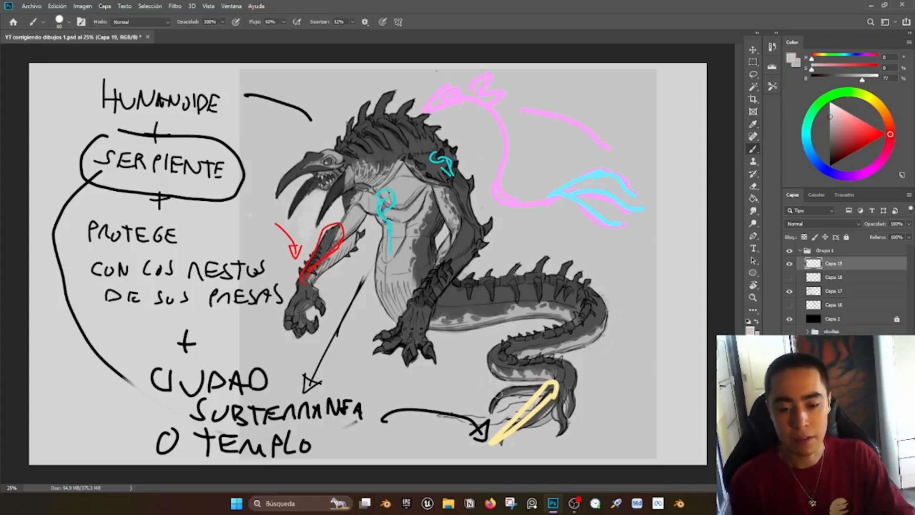
{"action": "mouse_move", "coordinate": [499, 394]}
{"action": "left_mouse_down"}
{"action": "mouse_move", "coordinate": [508, 391]}
{"action": "mouse_move", "coordinate": [491, 412]}
{"action": "left_mouse_up"}
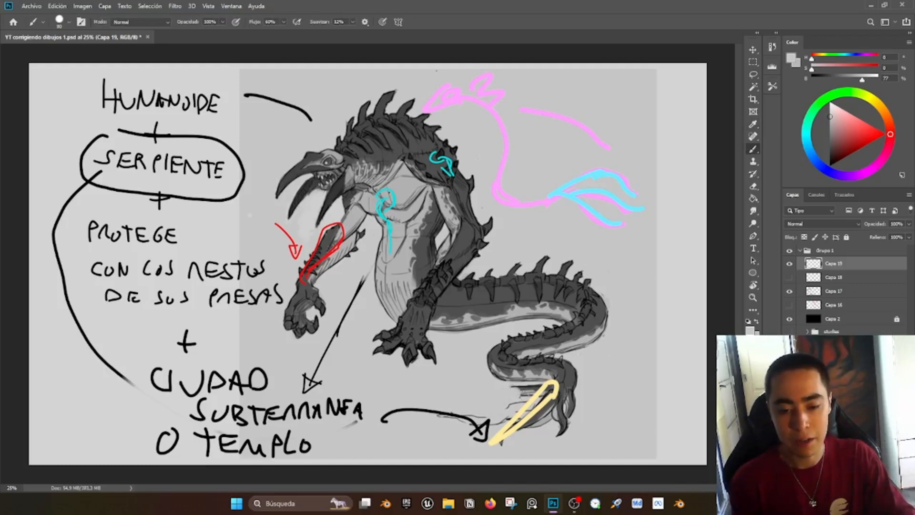
{"action": "mouse_move", "coordinate": [534, 387]}
{"action": "left_mouse_down"}
{"action": "mouse_move", "coordinate": [521, 384]}
{"action": "mouse_move", "coordinate": [503, 412]}
{"action": "mouse_move", "coordinate": [531, 396]}
{"action": "mouse_move", "coordinate": [562, 416]}
{"action": "mouse_move", "coordinate": [560, 433]}
{"action": "left_mouse_up"}
{"action": "mouse_move", "coordinate": [572, 393]}
{"action": "left_mouse_down"}
{"action": "mouse_move", "coordinate": [518, 436]}
{"action": "mouse_move", "coordinate": [546, 395]}
{"action": "left_mouse_up"}
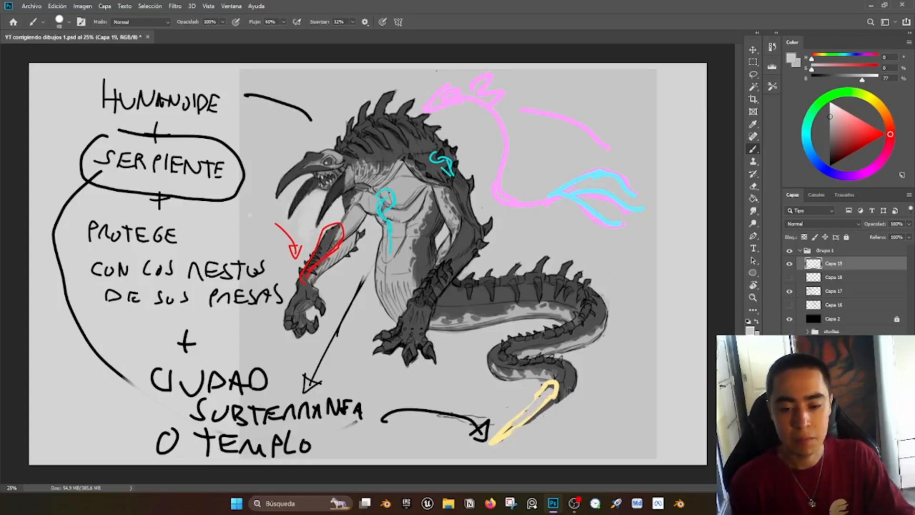
Step: Sample the pale yellow of the tail-tip mark and paint with it at the end of the tail
{"action": "key", "text": "i"}
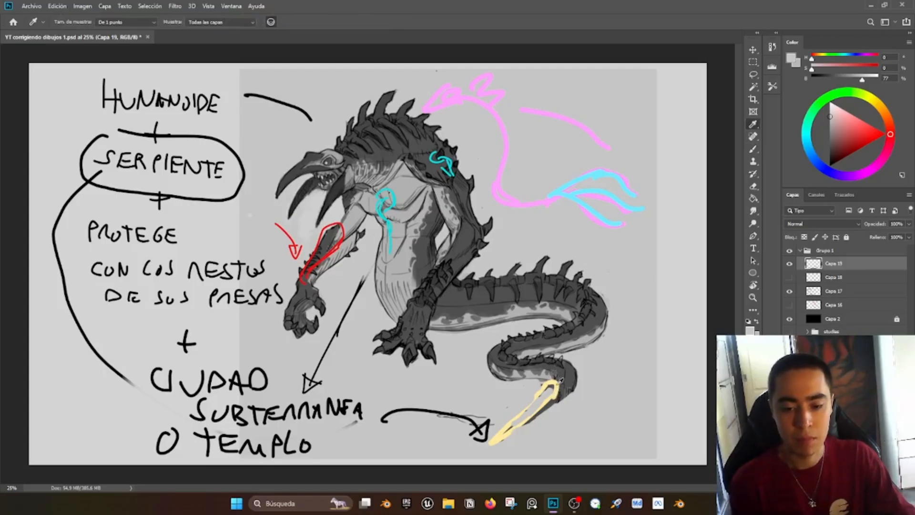
{"action": "left_click", "coordinate": [556, 382]}
{"action": "key", "text": "b"}
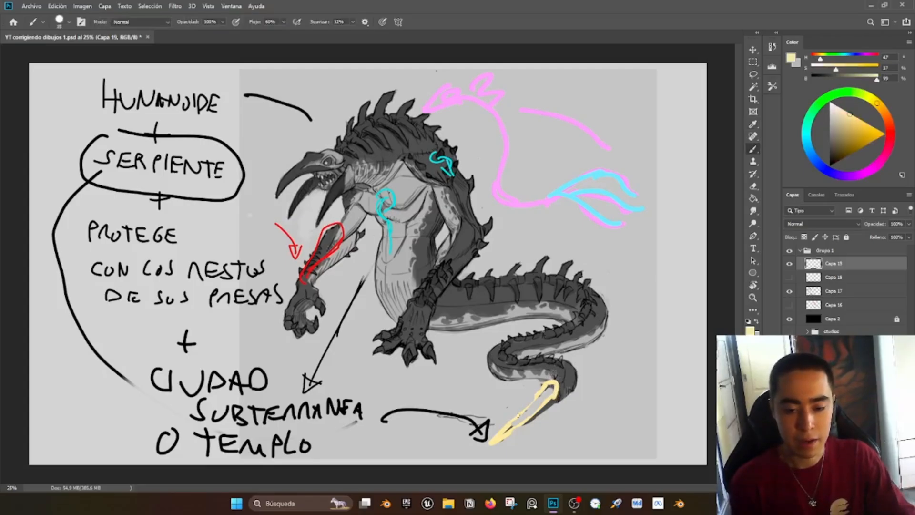
{"action": "left_click_drag", "start_coordinate": [519, 416], "coordinate": [543, 393]}
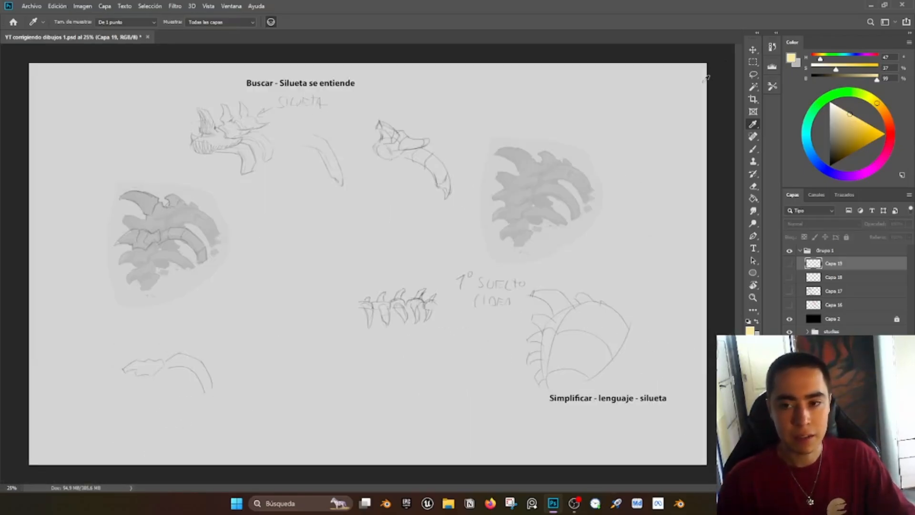
Step: Raise the opacity of the shaded rib-bone study on Capa 6 and move it slightly upward
{"action": "left_click", "coordinate": [753, 49]}
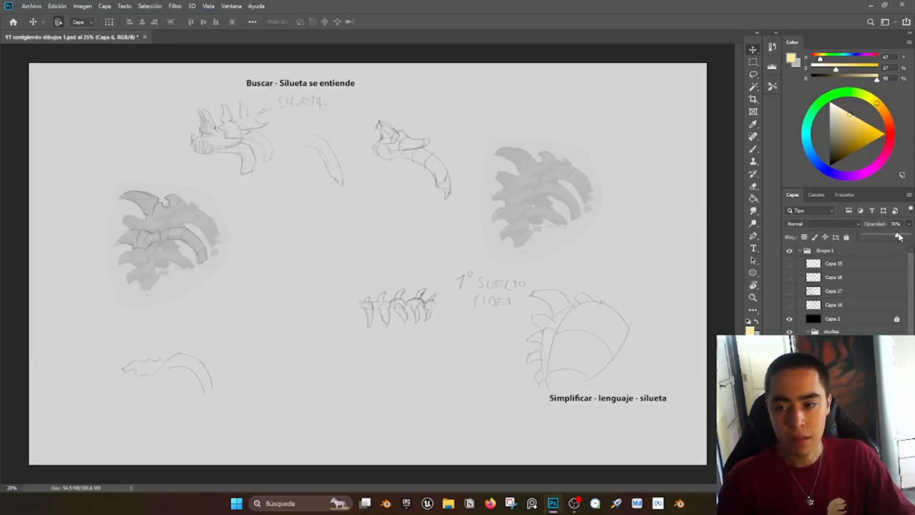
{"action": "left_click_drag", "start_coordinate": [899, 236], "coordinate": [909, 235]}
{"action": "left_click_drag", "start_coordinate": [561, 203], "coordinate": [561, 195]}
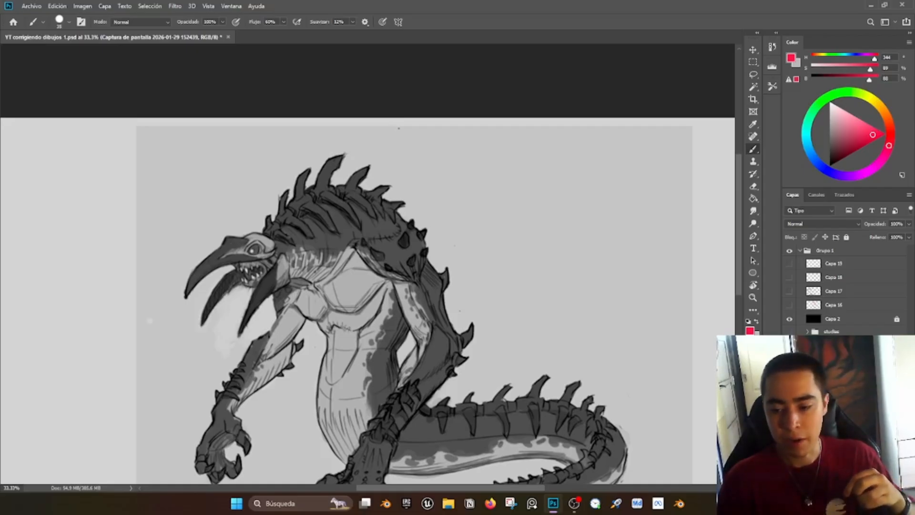
Step: Add a new layer above Capa 2, try a pink mark on the creature's back spines, undo it and reduce the brush size
{"action": "key", "text": "ctrl+shift+alt+n"}
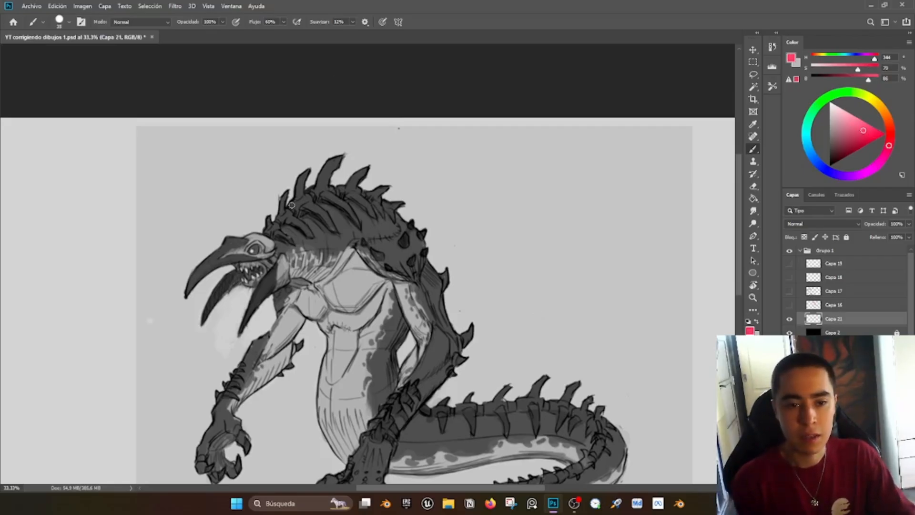
{"action": "left_click_drag", "start_coordinate": [291, 203], "coordinate": [302, 221]}
{"action": "key", "text": "ctrl+z"}
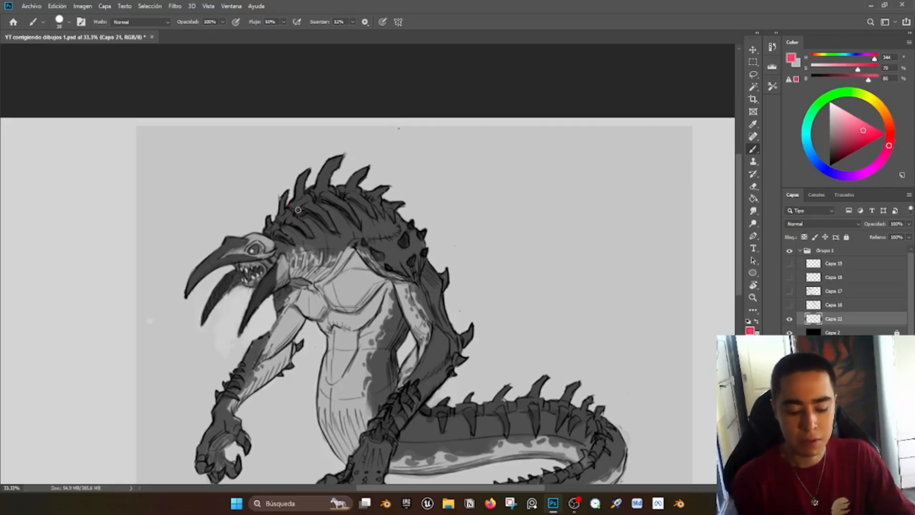
{"action": "key", "text": "bracketleft"}
{"action": "key", "text": "bracketleft"}
{"action": "key", "text": "ctrl+z"}
{"action": "key", "text": "bracketleft"}
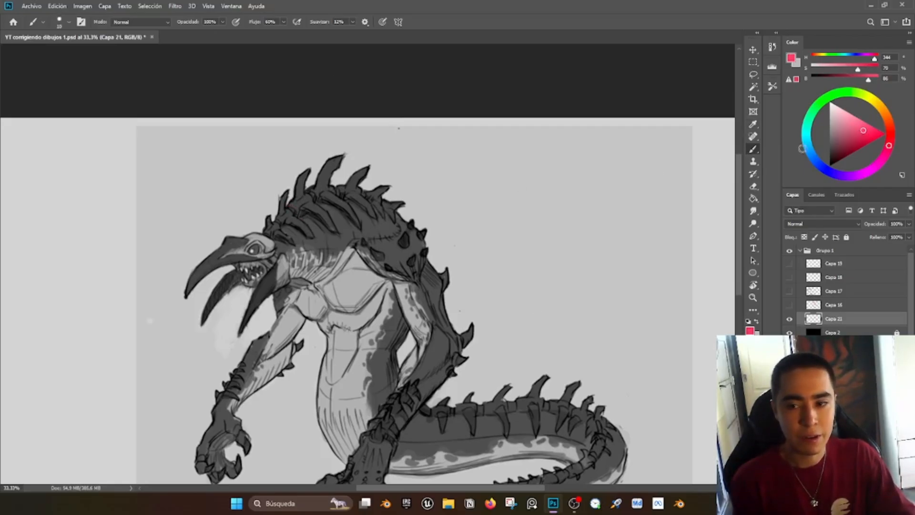
Step: With black, sketch a small circle topped by a tall curved spine in the empty area behind the creature's back
{"action": "left_click_drag", "start_coordinate": [818, 162], "coordinate": [816, 206]}
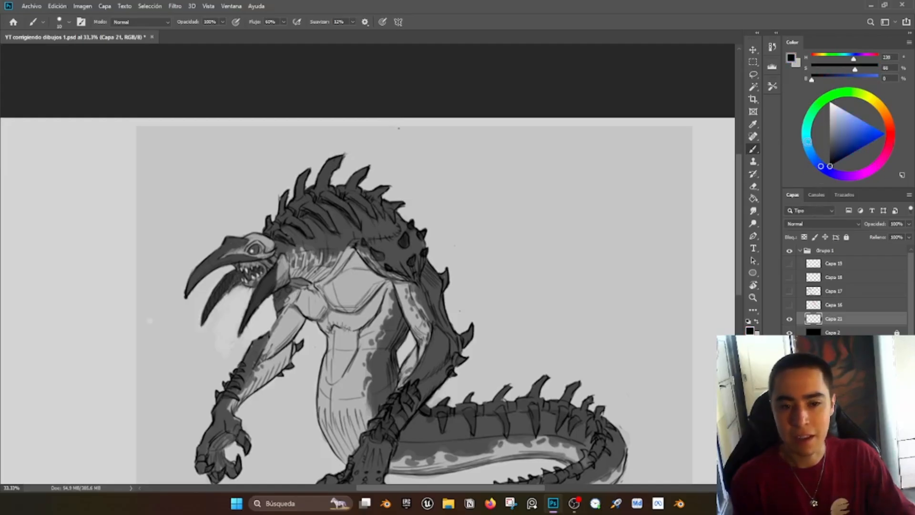
{"action": "left_click", "coordinate": [807, 136]}
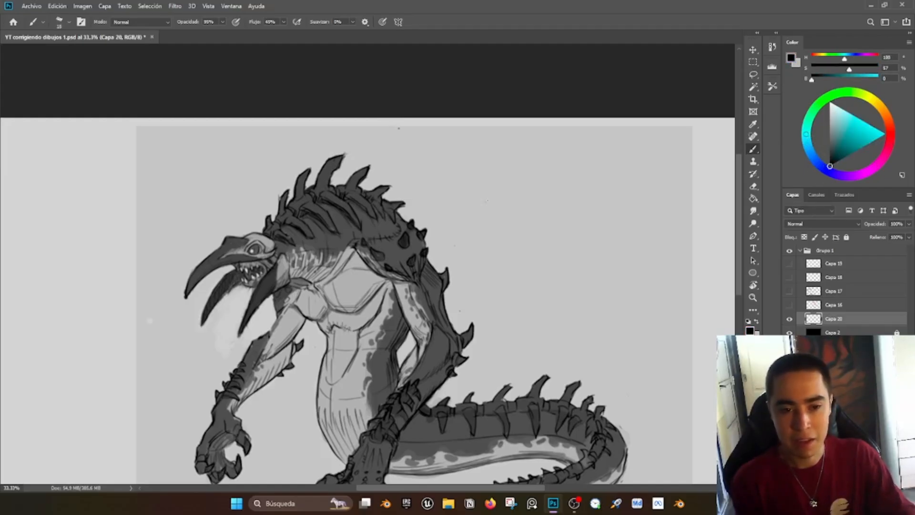
{"action": "mouse_move", "coordinate": [488, 200]}
{"action": "left_mouse_down"}
{"action": "mouse_move", "coordinate": [497, 217]}
{"action": "mouse_move", "coordinate": [490, 200]}
{"action": "mouse_move", "coordinate": [519, 183]}
{"action": "mouse_move", "coordinate": [508, 191]}
{"action": "left_mouse_up"}
{"action": "key", "text": "ctrl+z"}
{"action": "key", "text": "ctrl+z"}
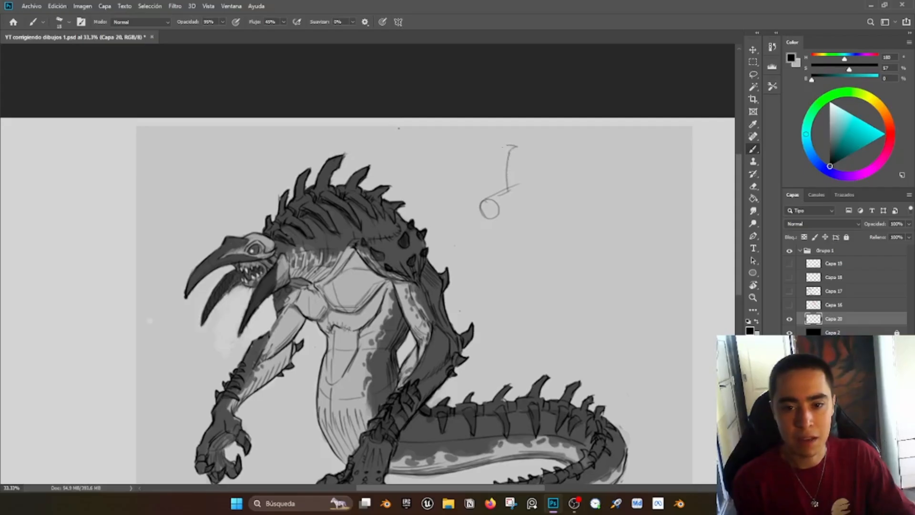
{"action": "mouse_move", "coordinate": [507, 146]}
{"action": "left_mouse_down"}
{"action": "mouse_move", "coordinate": [487, 169]}
{"action": "mouse_move", "coordinate": [492, 193]}
{"action": "left_mouse_up"}
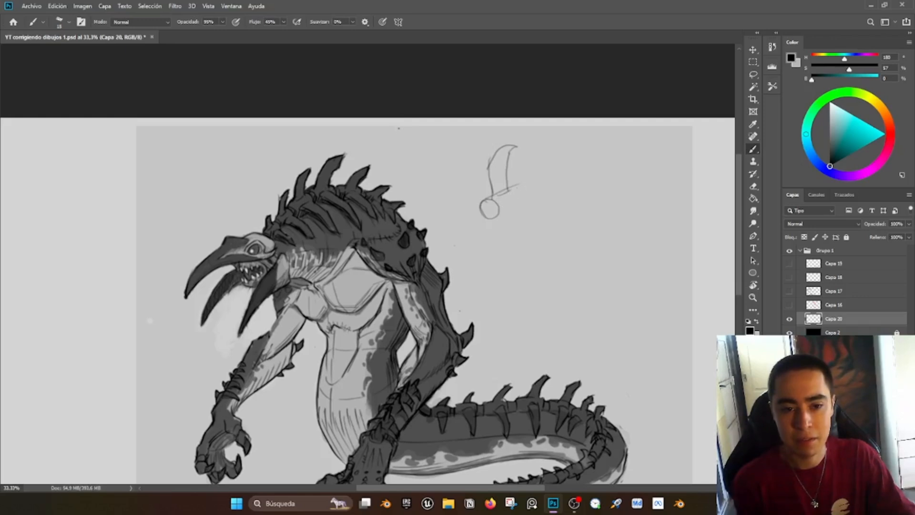
Step: Extend the vertebra sketch with a curved, pointed rib sweeping down from its body
{"action": "left_click_drag", "start_coordinate": [516, 185], "coordinate": [525, 201]}
{"action": "key", "text": "ctrl+z"}
{"action": "key", "text": "ctrl+z"}
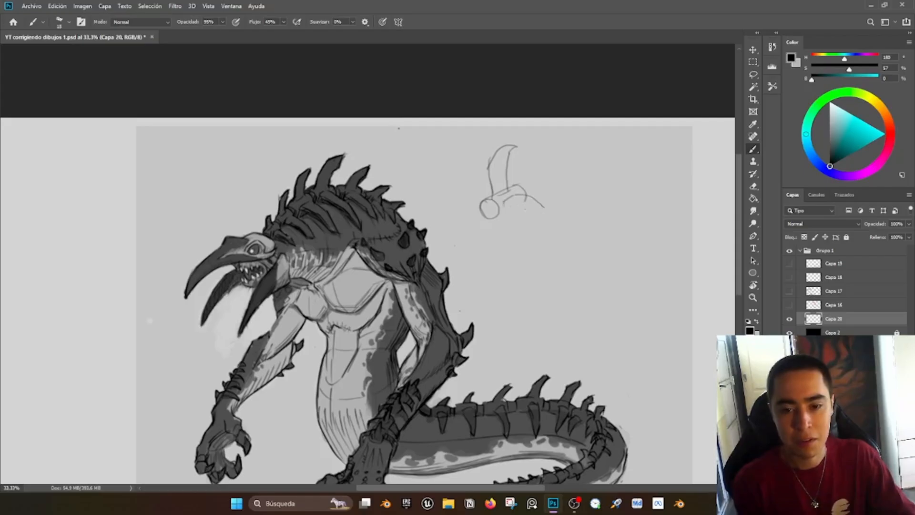
{"action": "mouse_move", "coordinate": [509, 206]}
{"action": "left_mouse_down"}
{"action": "mouse_move", "coordinate": [544, 215]}
{"action": "mouse_move", "coordinate": [555, 236]}
{"action": "left_mouse_up"}
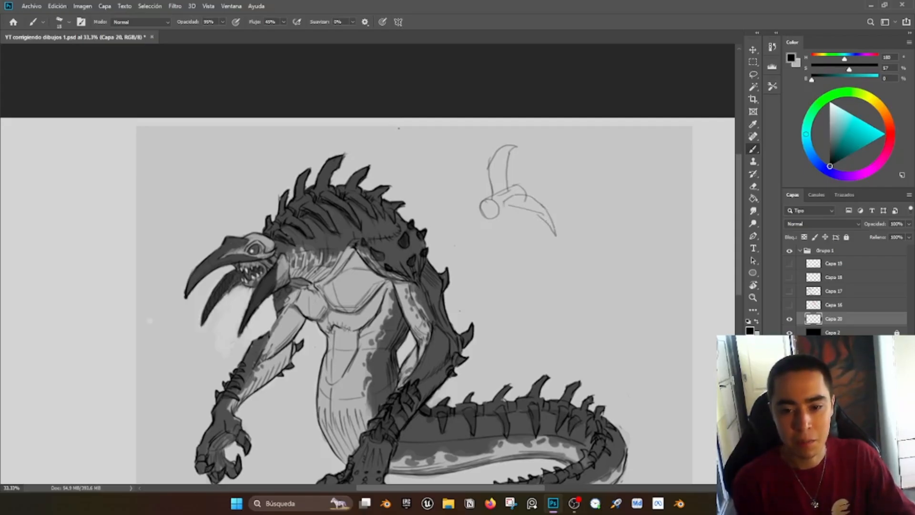
{"action": "mouse_move", "coordinate": [533, 195]}
{"action": "left_mouse_down"}
{"action": "mouse_move", "coordinate": [540, 217]}
{"action": "mouse_move", "coordinate": [513, 205]}
{"action": "left_mouse_up"}
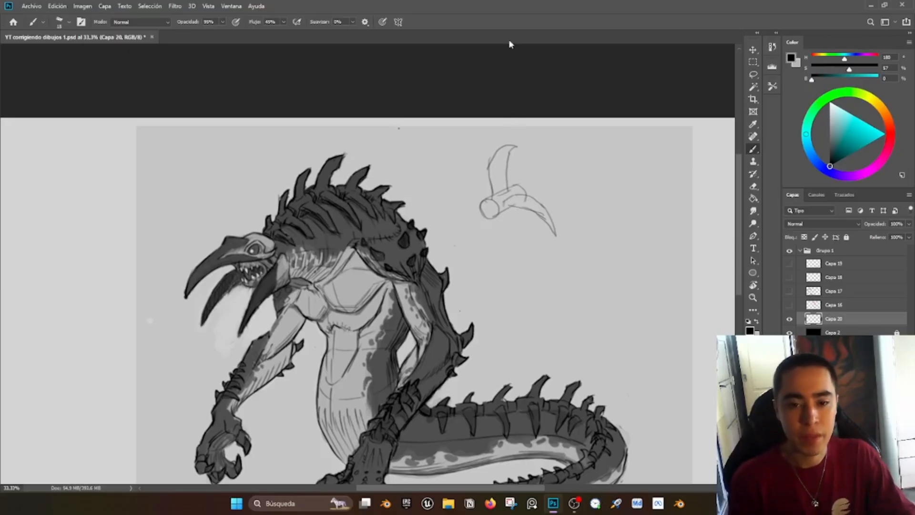
Step: Draw a diagonal guide line along the axis of the vertebra sketch
{"action": "key", "text": "ctrl+minus"}
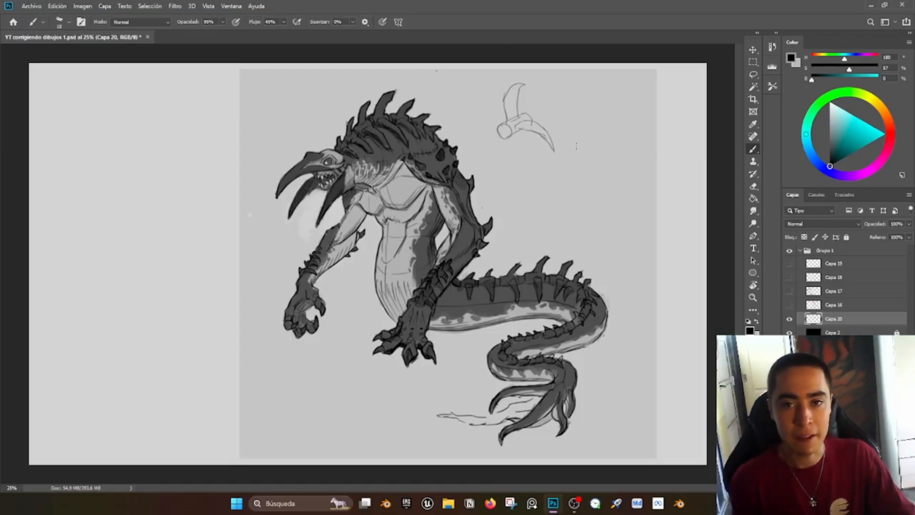
{"action": "left_click_drag", "start_coordinate": [554, 101], "coordinate": [523, 106]}
{"action": "key", "text": "ctrl+z"}
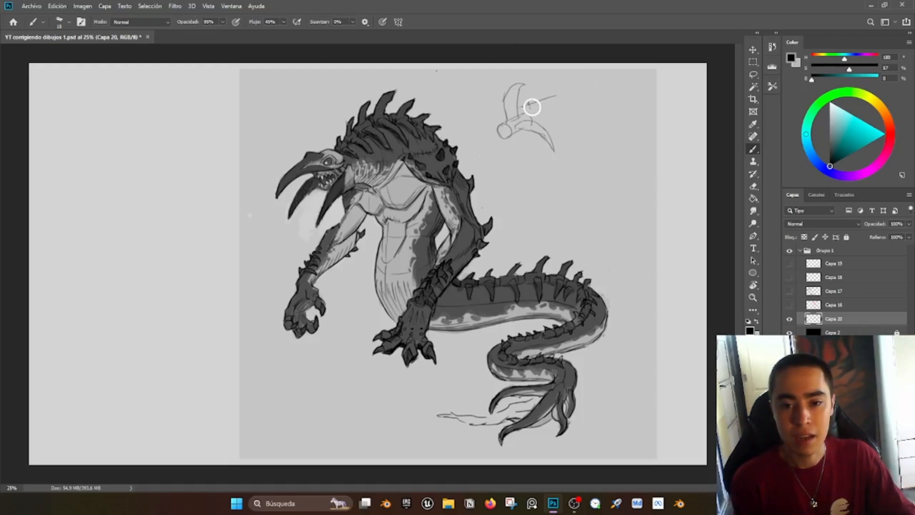
{"action": "right_click", "coordinate": [532, 107]}
{"action": "left_click", "coordinate": [532, 108]}
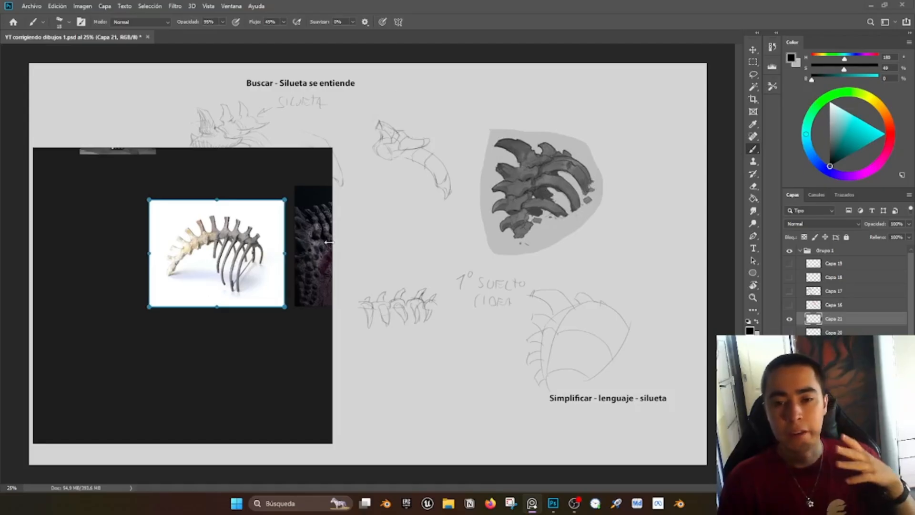
Step: Move the Hollow serpent1 reference window showing the spine photo closer to the rib-bone study
{"action": "left_click_drag", "start_coordinate": [253, 157], "coordinate": [278, 150]}
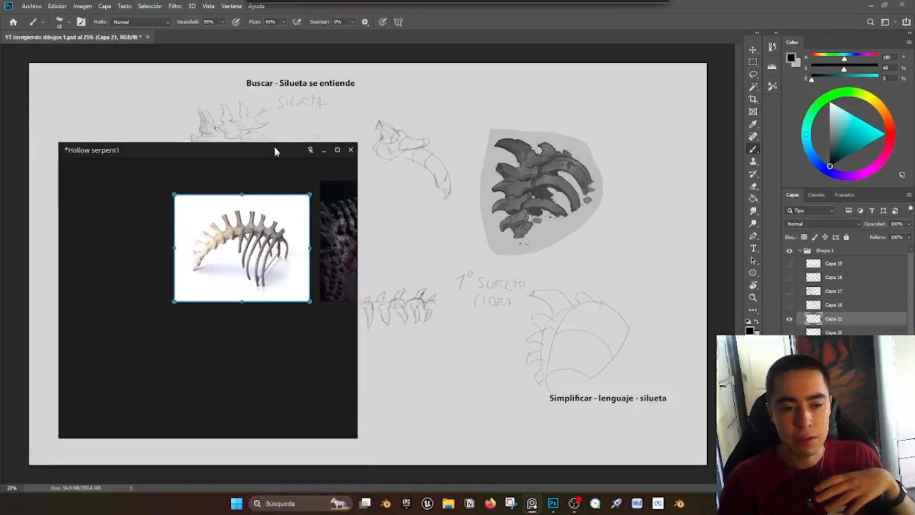
Step: Try drawing a pointed red spine over the last vertebra at the rib end of the spine photo
{"action": "scroll", "coordinate": [264, 220], "scroll_direction": "up", "scroll_amount": 3}
{"action": "scroll", "coordinate": [263, 220], "scroll_direction": "up", "scroll_amount": 2}
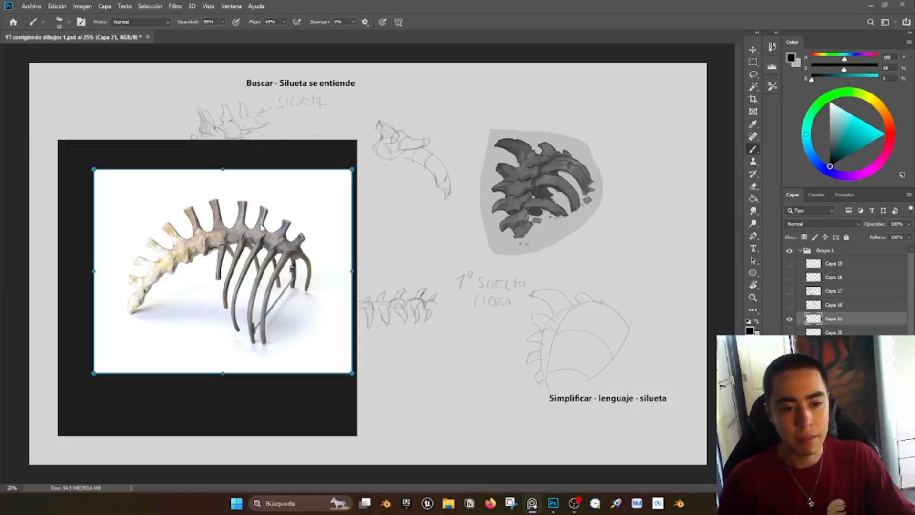
{"action": "scroll", "coordinate": [275, 288], "scroll_direction": "up", "scroll_amount": 1}
{"action": "scroll", "coordinate": [276, 272], "scroll_direction": "down", "scroll_amount": 1}
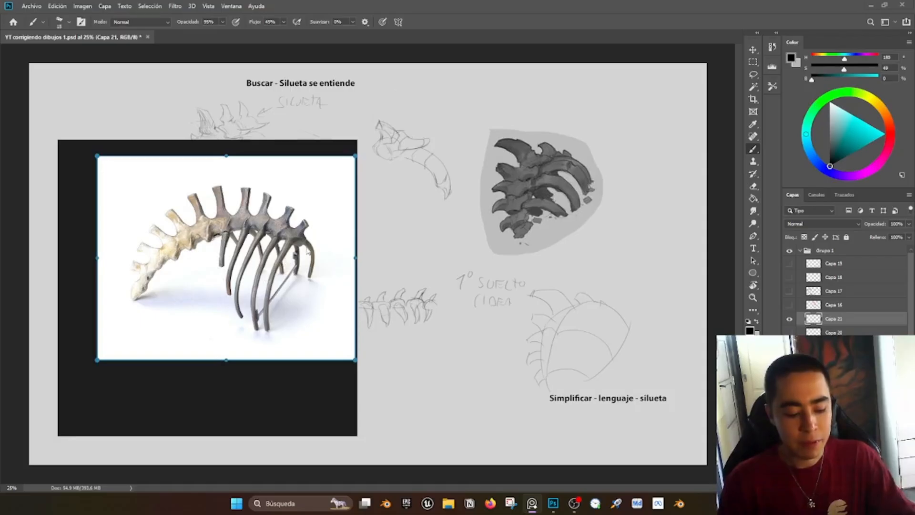
{"action": "left_click", "coordinate": [305, 220]}
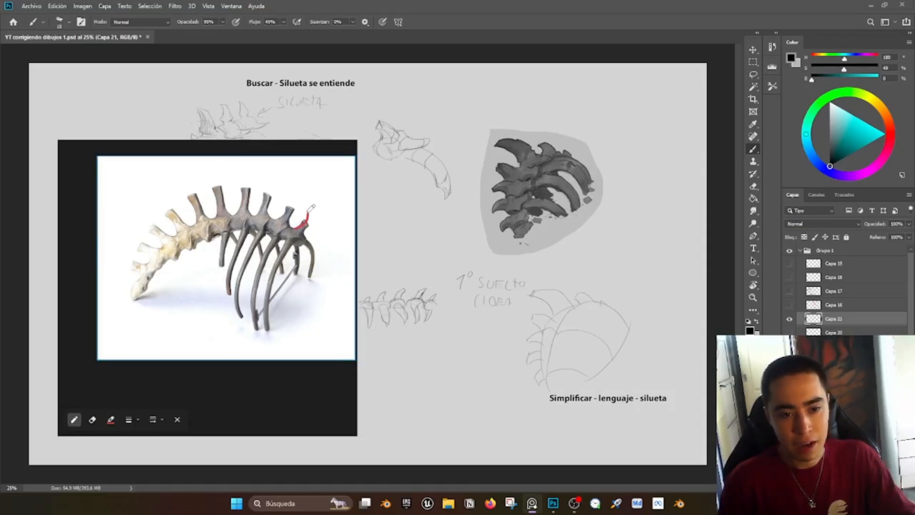
{"action": "mouse_move", "coordinate": [295, 228]}
{"action": "left_mouse_down"}
{"action": "mouse_move", "coordinate": [309, 206]}
{"action": "mouse_move", "coordinate": [306, 234]}
{"action": "left_mouse_up"}
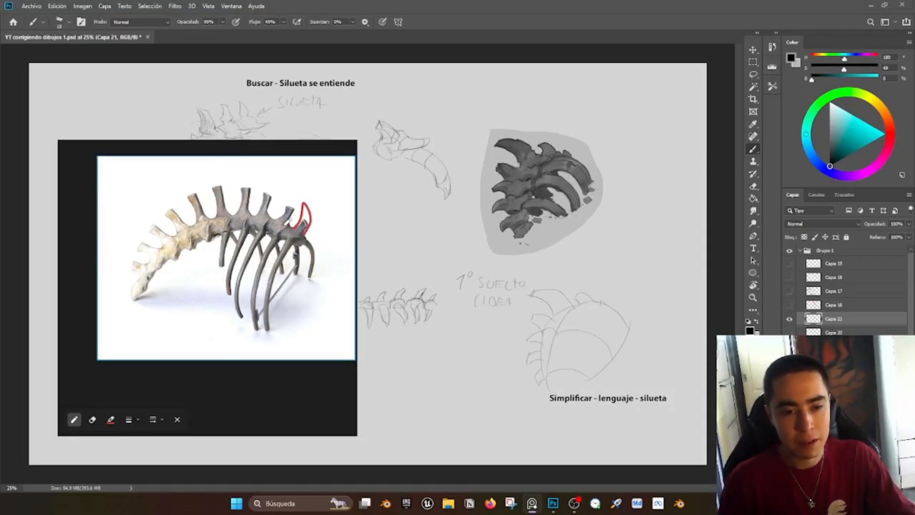
{"action": "key", "text": "ctrl+z"}
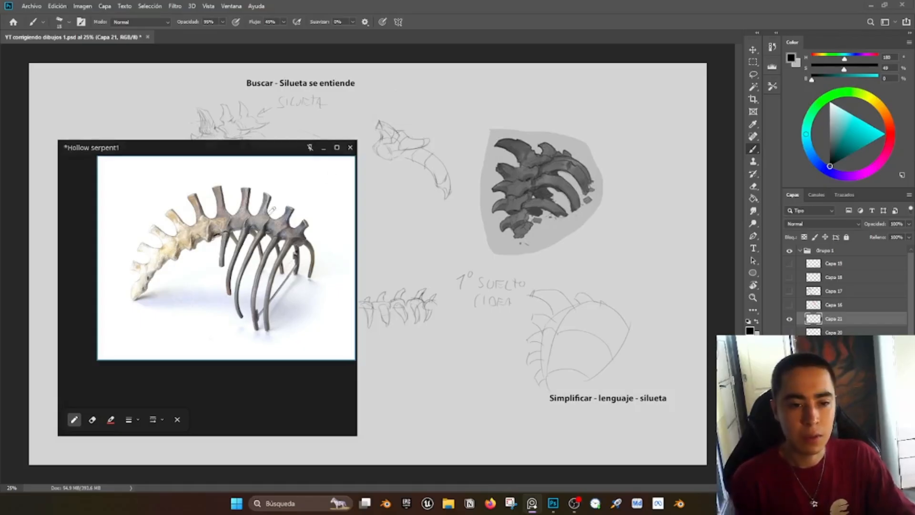
Step: Outline the silhouettes of the last three vertebral spines in red on the spine photo
{"action": "left_click_drag", "start_coordinate": [281, 215], "coordinate": [285, 191]}
{"action": "mouse_move", "coordinate": [294, 206]}
{"action": "left_mouse_down"}
{"action": "mouse_move", "coordinate": [293, 228]}
{"action": "mouse_move", "coordinate": [287, 212]}
{"action": "mouse_move", "coordinate": [282, 219]}
{"action": "mouse_move", "coordinate": [286, 200]}
{"action": "mouse_move", "coordinate": [297, 205]}
{"action": "mouse_move", "coordinate": [286, 198]}
{"action": "mouse_move", "coordinate": [295, 201]}
{"action": "mouse_move", "coordinate": [296, 225]}
{"action": "mouse_move", "coordinate": [310, 223]}
{"action": "mouse_move", "coordinate": [306, 235]}
{"action": "mouse_move", "coordinate": [262, 188]}
{"action": "left_mouse_up"}
{"action": "key", "text": "e"}
{"action": "key", "text": "e"}
{"action": "key", "text": "ctrl+z"}
{"action": "mouse_move", "coordinate": [310, 147]}
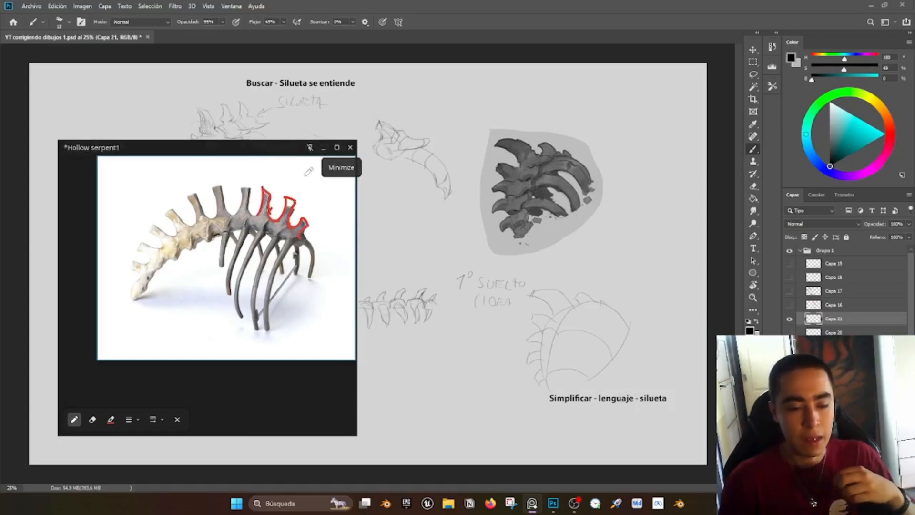
Step: Leave the drawing mode of the spine reference and minimize the Hollow serpent1 window
{"action": "scroll", "coordinate": [286, 222], "scroll_direction": "down", "scroll_amount": 2}
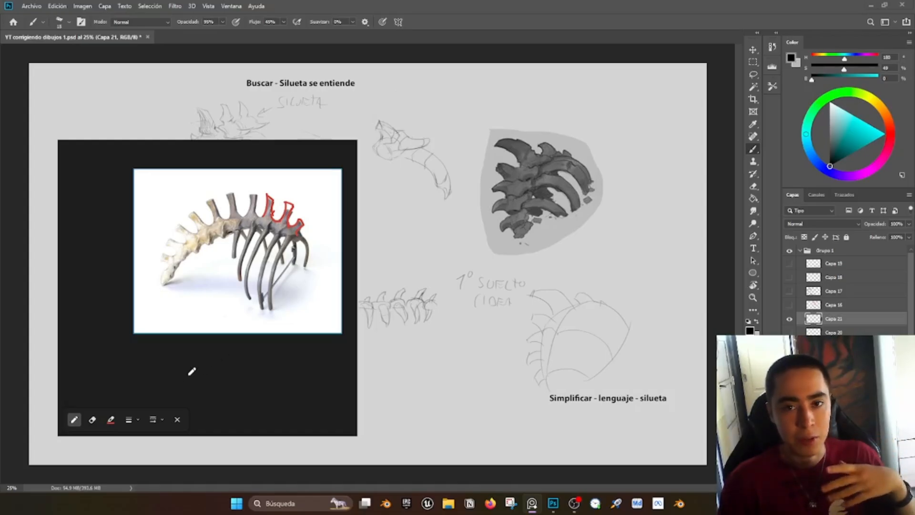
{"action": "left_click", "coordinate": [178, 420]}
{"action": "left_click", "coordinate": [324, 148]}
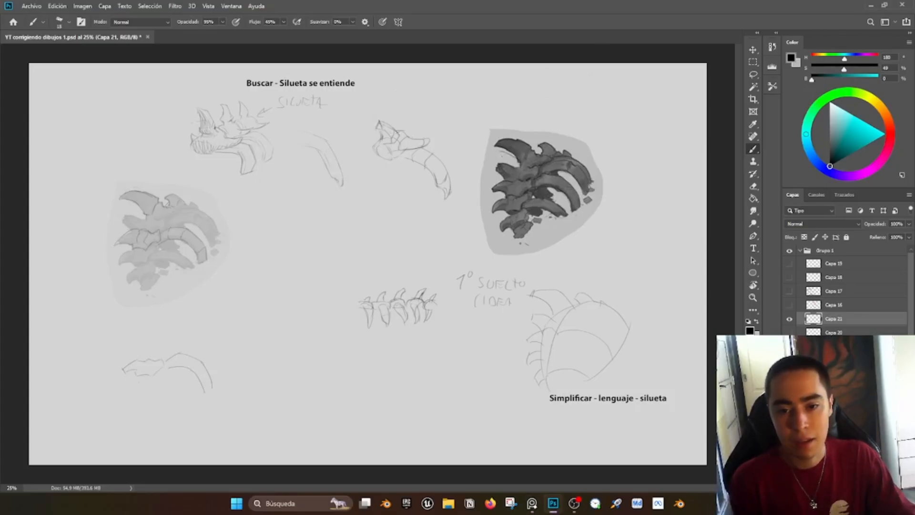
Step: Choose a light red brush colour and add a new empty layer for marks on the studies
{"action": "left_click", "coordinate": [890, 134]}
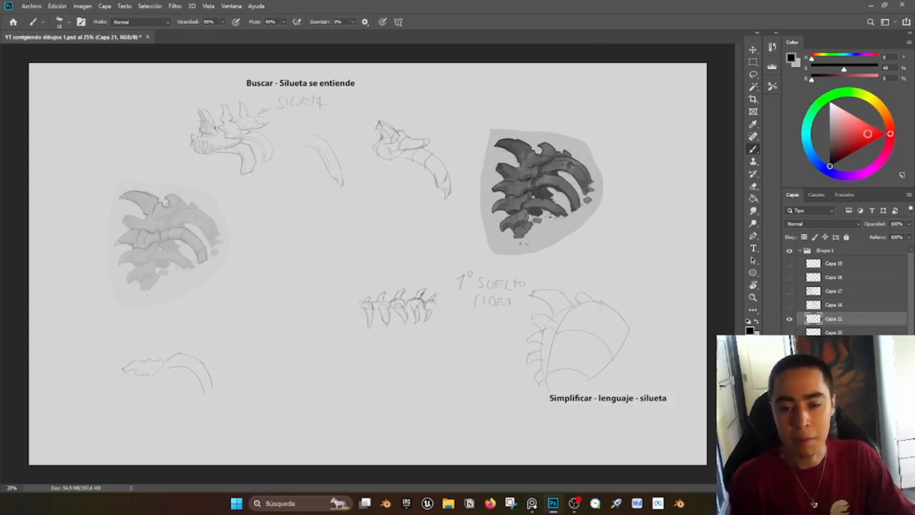
{"action": "left_click", "coordinate": [870, 132]}
{"action": "left_click", "coordinate": [856, 118]}
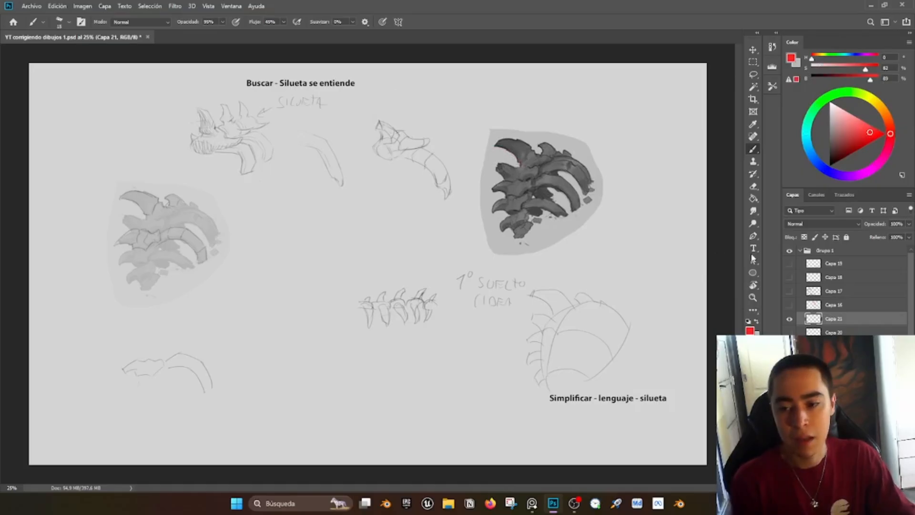
{"action": "key", "text": "ctrl+shift+alt+n"}
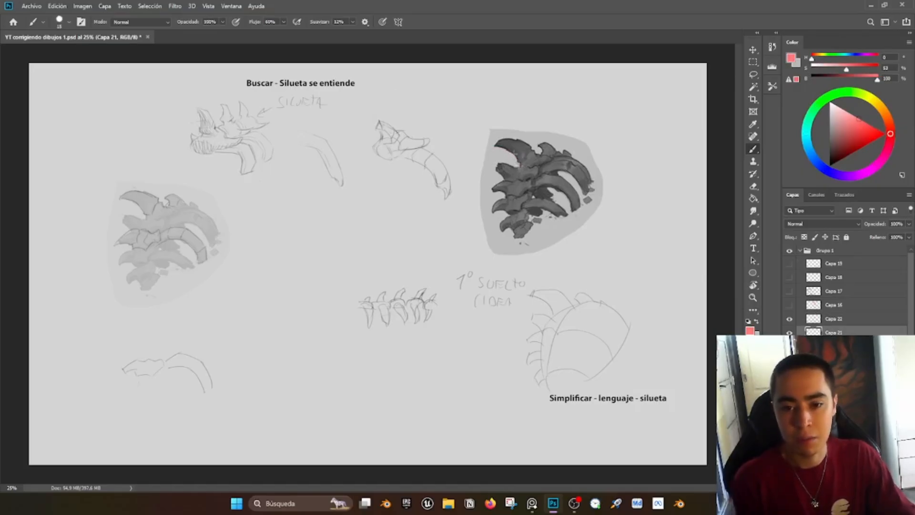
Step: Try tracing the silhouettes of the upper spines on the dark rib study in light red
{"action": "mouse_move", "coordinate": [487, 145]}
{"action": "left_mouse_down"}
{"action": "mouse_move", "coordinate": [509, 139]}
{"action": "mouse_move", "coordinate": [534, 153]}
{"action": "mouse_move", "coordinate": [549, 140]}
{"action": "left_mouse_up"}
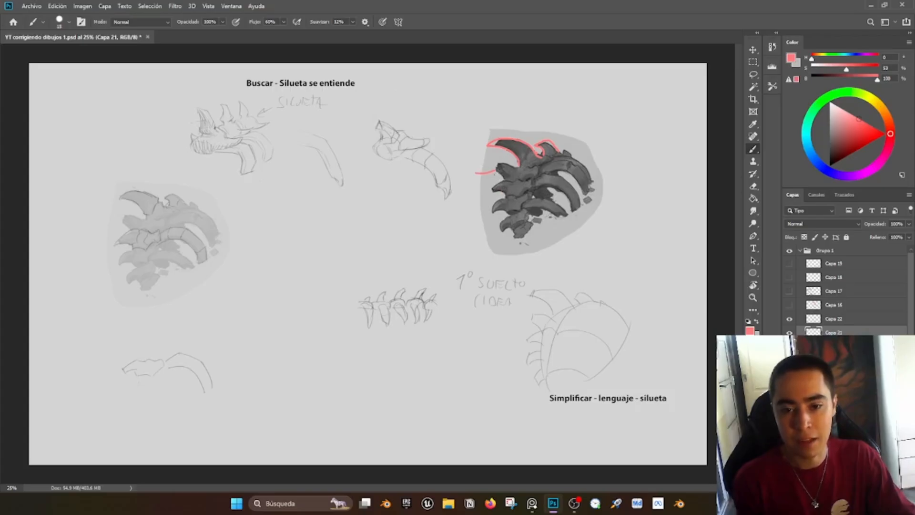
{"action": "mouse_move", "coordinate": [494, 170]}
{"action": "left_mouse_down"}
{"action": "mouse_move", "coordinate": [468, 175]}
{"action": "mouse_move", "coordinate": [487, 176]}
{"action": "left_mouse_up"}
{"action": "key", "text": "e"}
{"action": "left_click_drag", "start_coordinate": [500, 166], "coordinate": [498, 178]}
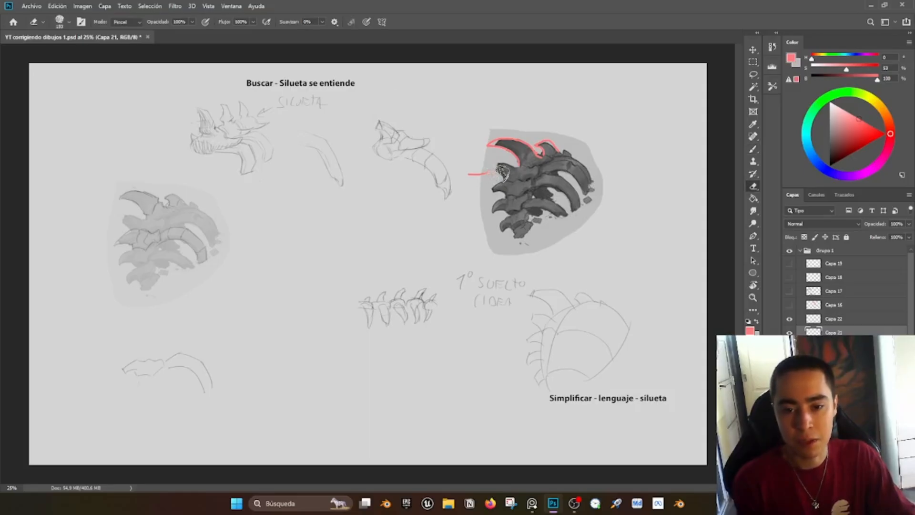
{"action": "key", "text": "b"}
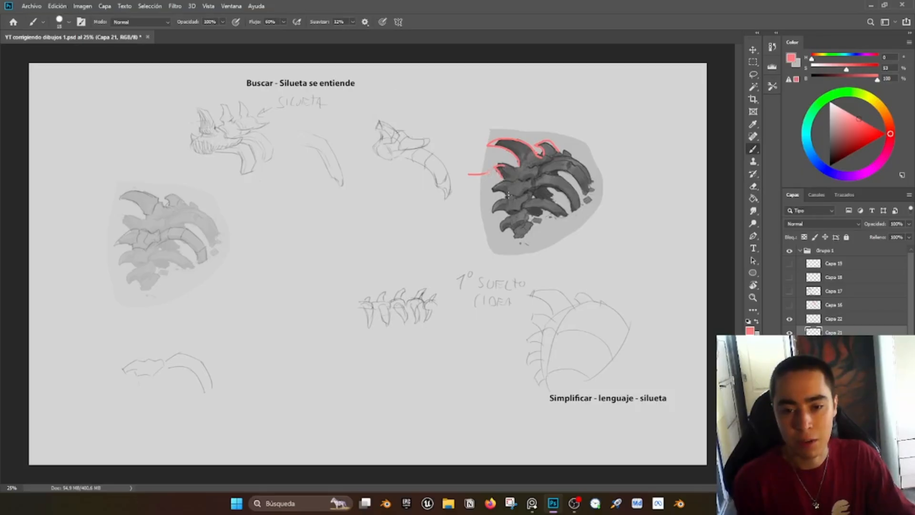
{"action": "left_click_drag", "start_coordinate": [498, 191], "coordinate": [490, 196]}
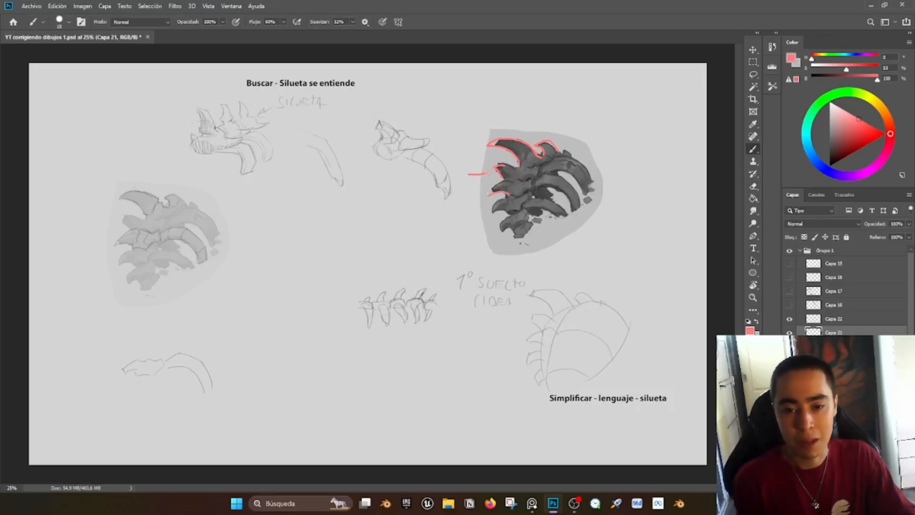
{"action": "key", "text": "ctrl+z"}
{"action": "key", "text": "ctrl+z"}
{"action": "key", "text": "ctrl+z"}
{"action": "key", "text": "ctrl+z"}
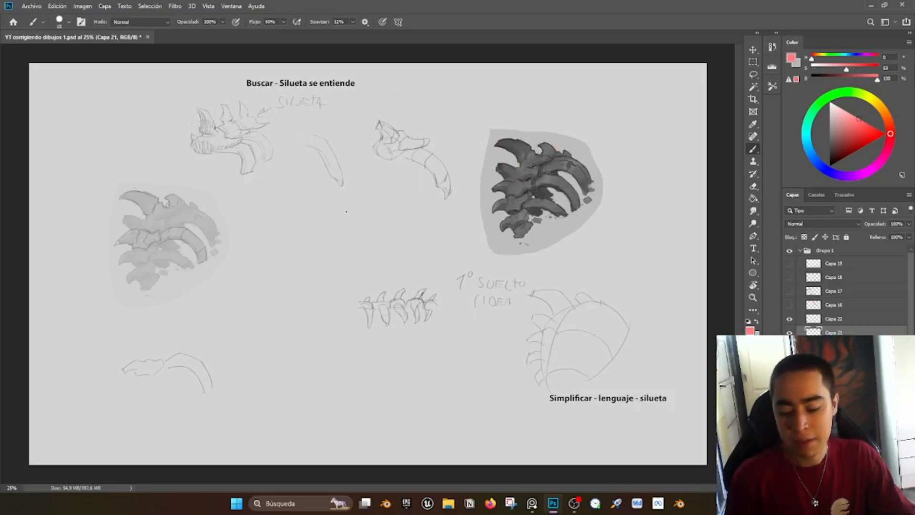
Step: With a smaller, stronger red brush on a new layer, outline the front horn, rounded end and body of the sketch marked Silueta
{"action": "key", "text": "ctrl+plus"}
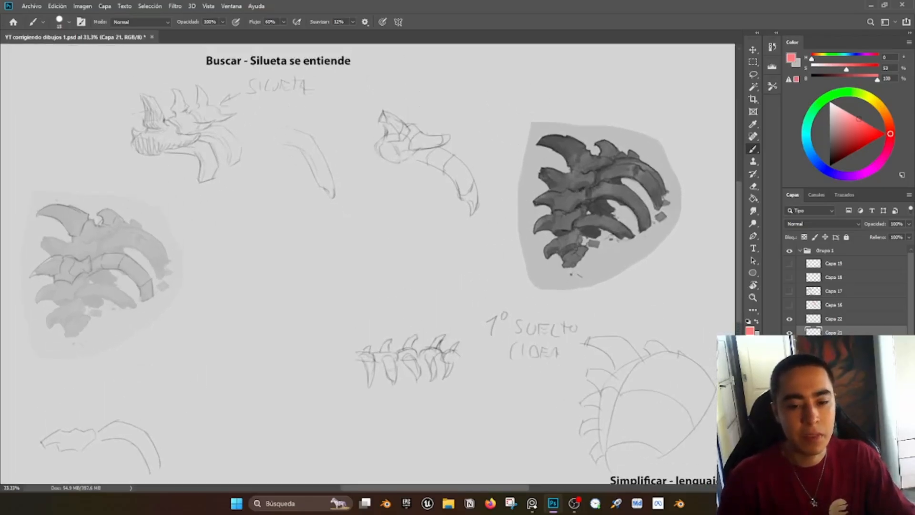
{"action": "key", "text": "bracketleft"}
{"action": "key", "text": "bracketleft"}
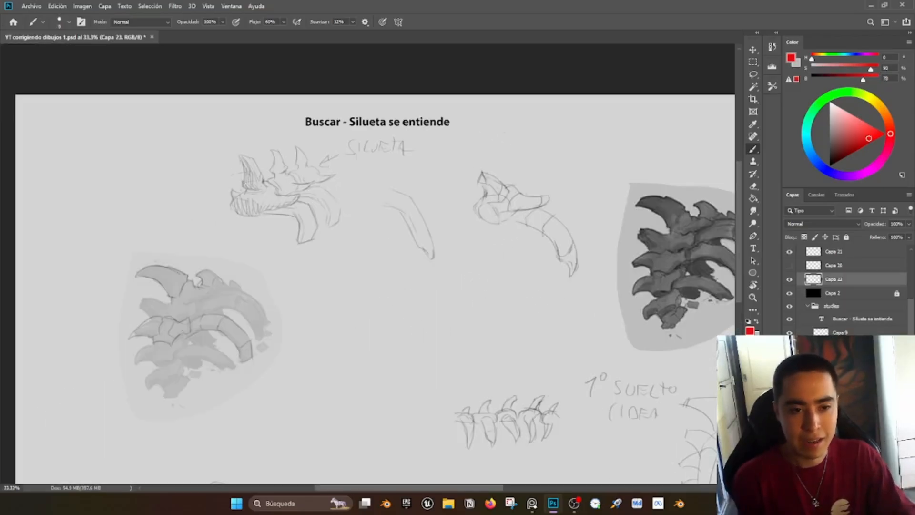
{"action": "mouse_move", "coordinate": [243, 187]}
{"action": "left_mouse_down"}
{"action": "mouse_move", "coordinate": [237, 156]}
{"action": "mouse_move", "coordinate": [247, 155]}
{"action": "mouse_move", "coordinate": [265, 190]}
{"action": "mouse_move", "coordinate": [248, 191]}
{"action": "left_mouse_up"}
{"action": "key", "text": "ctrl+z"}
{"action": "key", "text": "ctrl+z"}
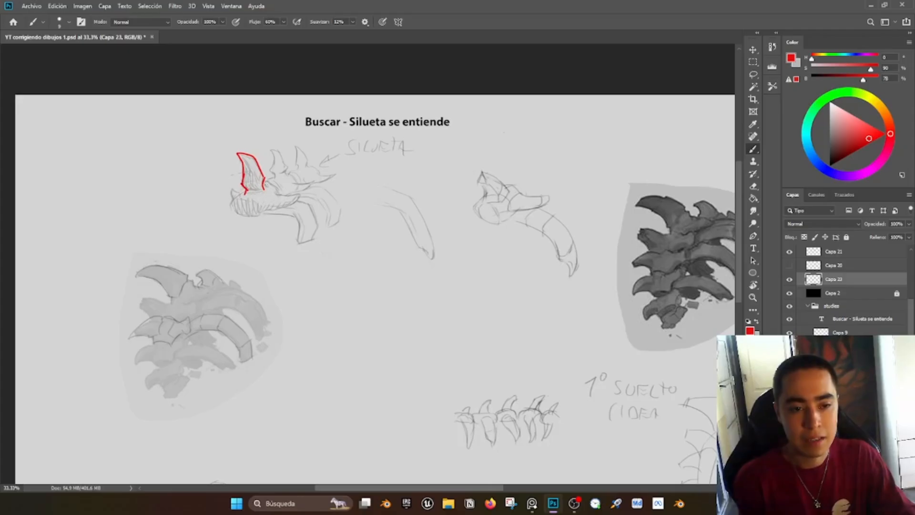
{"action": "mouse_move", "coordinate": [262, 181]}
{"action": "left_mouse_down"}
{"action": "mouse_move", "coordinate": [275, 188]}
{"action": "mouse_move", "coordinate": [232, 198]}
{"action": "mouse_move", "coordinate": [259, 215]}
{"action": "mouse_move", "coordinate": [238, 196]}
{"action": "mouse_move", "coordinate": [289, 207]}
{"action": "mouse_move", "coordinate": [301, 194]}
{"action": "mouse_move", "coordinate": [231, 184]}
{"action": "mouse_move", "coordinate": [232, 201]}
{"action": "left_mouse_up"}
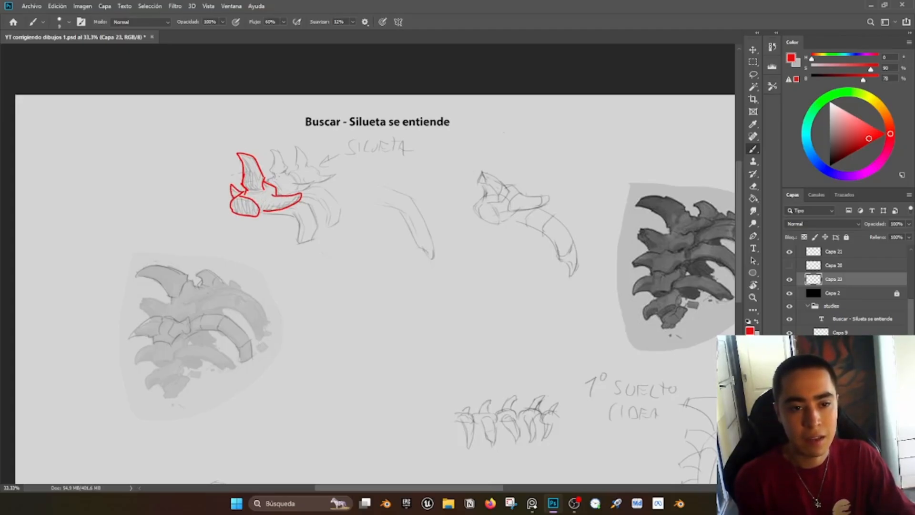
Step: Outline the other two spined vertebrae and the two curved ribs of the Silueta sketch in red
{"action": "mouse_move", "coordinate": [274, 165]}
{"action": "left_mouse_down"}
{"action": "mouse_move", "coordinate": [269, 179]}
{"action": "mouse_move", "coordinate": [284, 157]}
{"action": "mouse_move", "coordinate": [291, 181]}
{"action": "mouse_move", "coordinate": [314, 180]}
{"action": "left_mouse_up"}
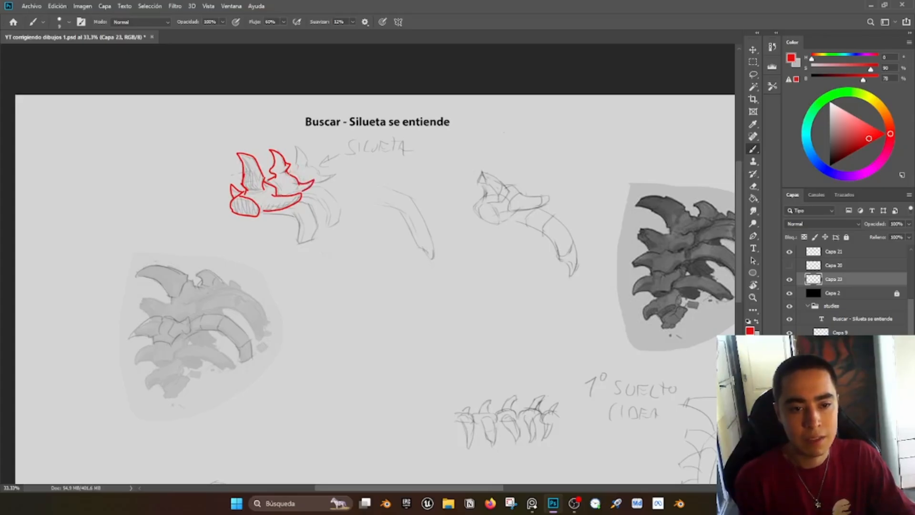
{"action": "mouse_move", "coordinate": [297, 173]}
{"action": "left_mouse_down"}
{"action": "mouse_move", "coordinate": [296, 146]}
{"action": "mouse_move", "coordinate": [304, 170]}
{"action": "mouse_move", "coordinate": [334, 173]}
{"action": "mouse_move", "coordinate": [296, 201]}
{"action": "mouse_move", "coordinate": [313, 208]}
{"action": "mouse_move", "coordinate": [306, 243]}
{"action": "left_mouse_up"}
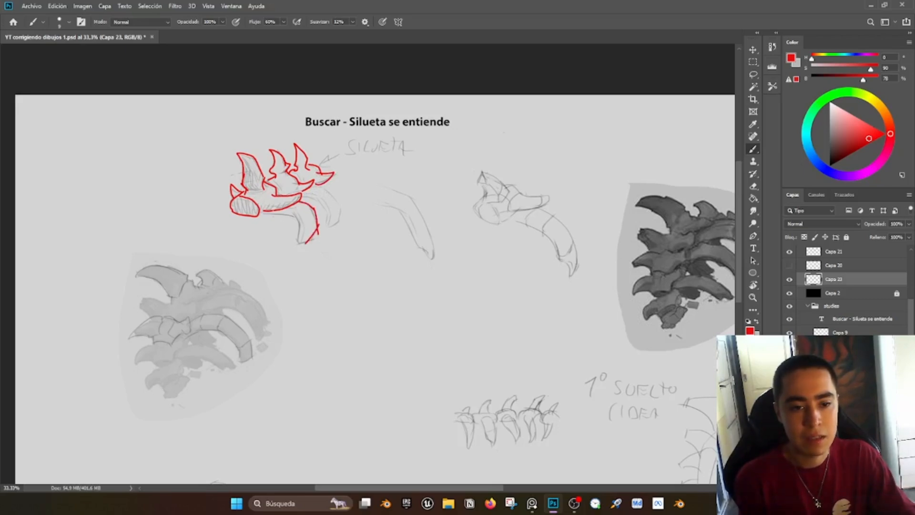
{"action": "mouse_move", "coordinate": [269, 215]}
{"action": "left_mouse_down"}
{"action": "mouse_move", "coordinate": [292, 212]}
{"action": "mouse_move", "coordinate": [299, 245]}
{"action": "mouse_move", "coordinate": [311, 240]}
{"action": "left_mouse_up"}
{"action": "mouse_move", "coordinate": [312, 184]}
{"action": "left_mouse_down"}
{"action": "mouse_move", "coordinate": [336, 191]}
{"action": "mouse_move", "coordinate": [341, 206]}
{"action": "mouse_move", "coordinate": [328, 228]}
{"action": "left_mouse_up"}
{"action": "left_click_drag", "start_coordinate": [302, 200], "coordinate": [319, 205]}
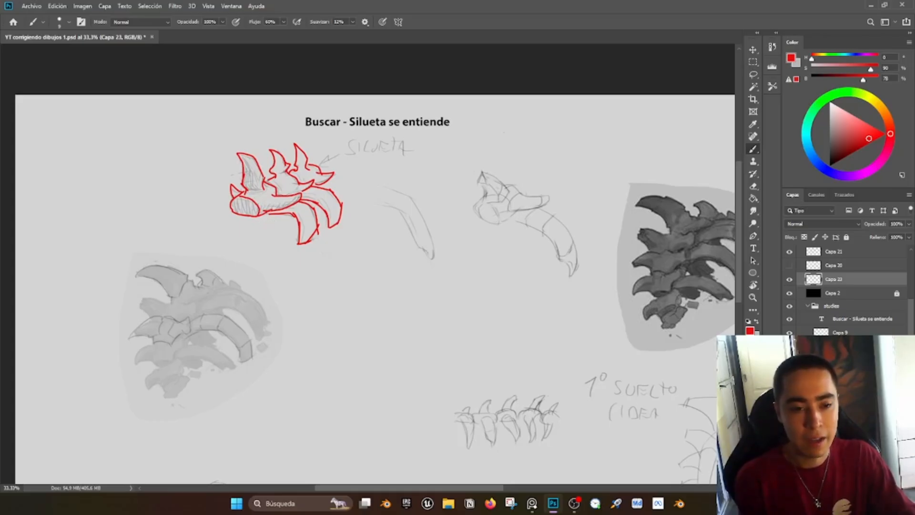
Step: Move the red silhouette outline off the pencil sketch into the empty area beside its front end
{"action": "key", "text": "ctrl+t"}
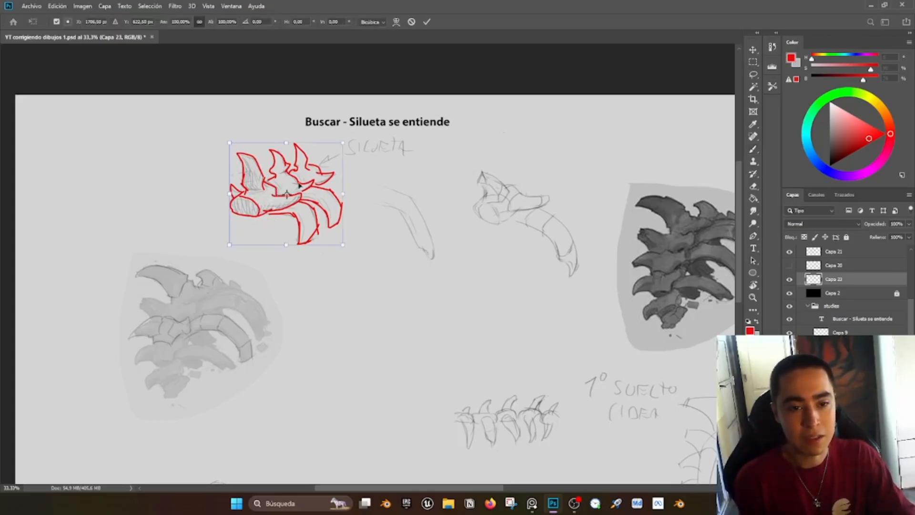
{"action": "mouse_move", "coordinate": [273, 196]}
{"action": "left_mouse_down"}
{"action": "mouse_move", "coordinate": [211, 192]}
{"action": "mouse_move", "coordinate": [198, 176]}
{"action": "left_mouse_up"}
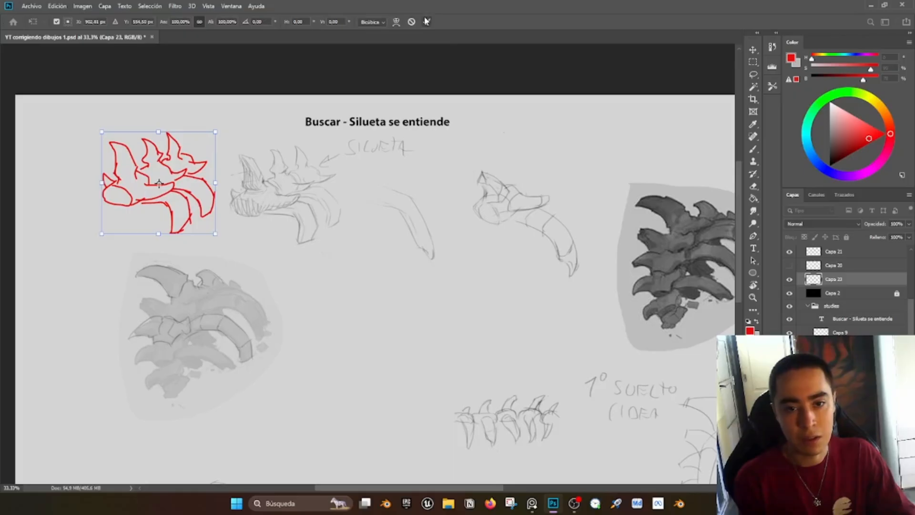
{"action": "left_click", "coordinate": [426, 22]}
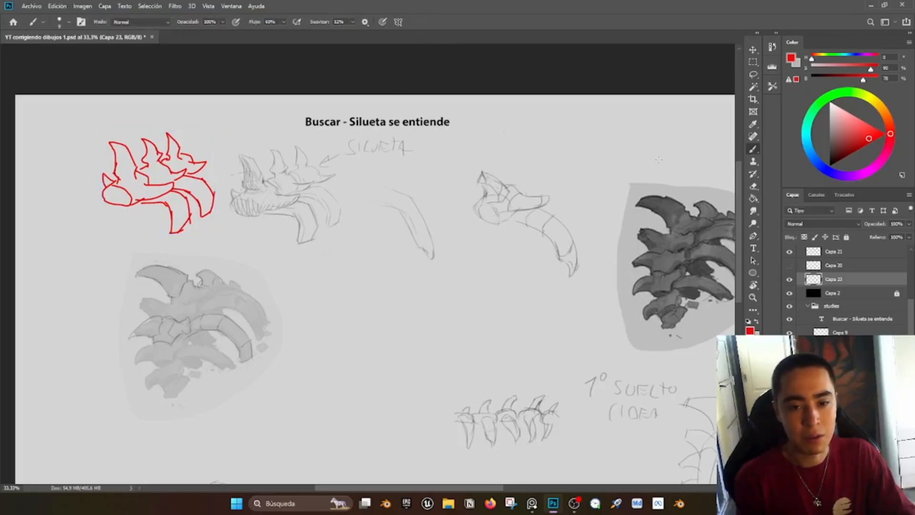
Step: Draw a red arrow pointing down at the tip of the single vertebra sketch with the segmented rib
{"action": "scroll", "coordinate": [659, 159], "scroll_direction": "down", "scroll_amount": 2}
{"action": "mouse_move", "coordinate": [488, 81]}
{"action": "left_mouse_down"}
{"action": "mouse_move", "coordinate": [503, 128]}
{"action": "mouse_move", "coordinate": [512, 128]}
{"action": "mouse_move", "coordinate": [499, 131]}
{"action": "left_mouse_up"}
{"action": "key", "text": "ctrl+z"}
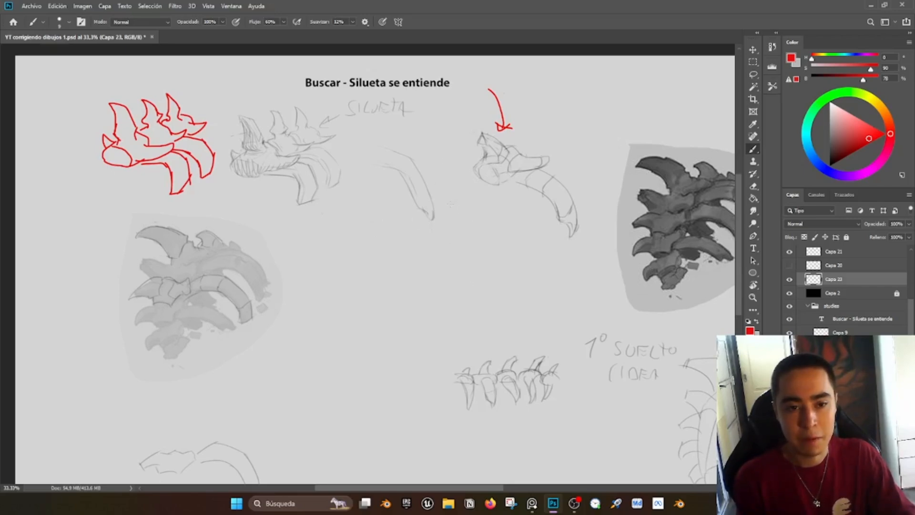
{"action": "left_click_drag", "start_coordinate": [333, 130], "coordinate": [357, 135]}
{"action": "key", "text": "ctrl+z"}
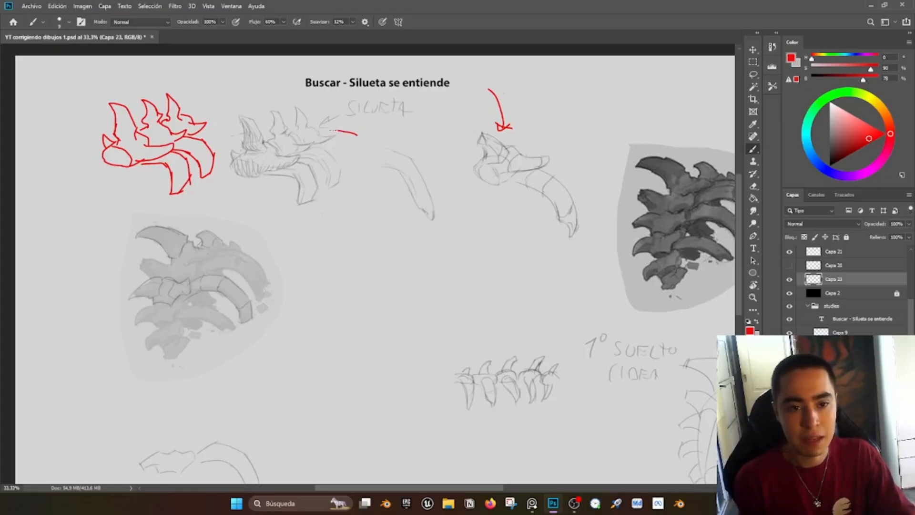
{"action": "key", "text": "ctrl+z"}
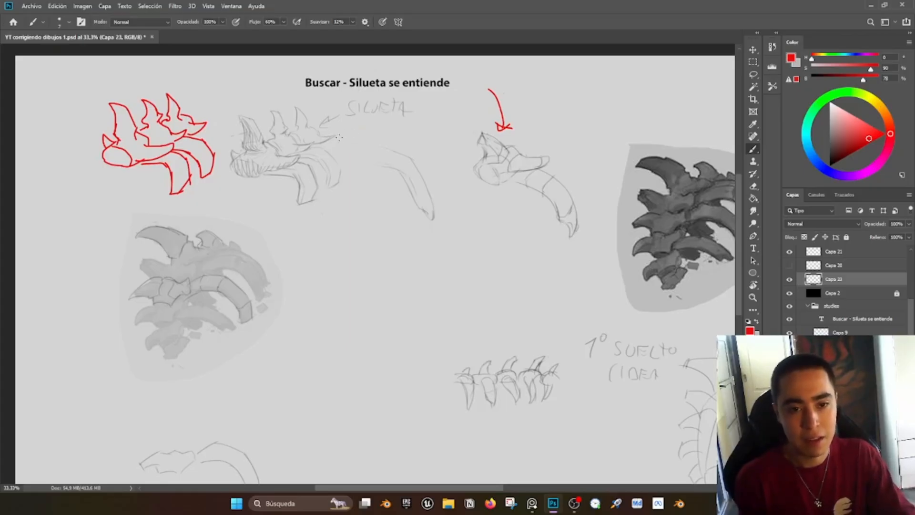
Step: Try marking thin red plane and cross-contour lines on the lone rib sketch and the segmented rib
{"action": "left_click_drag", "start_coordinate": [861, 125], "coordinate": [830, 166]}
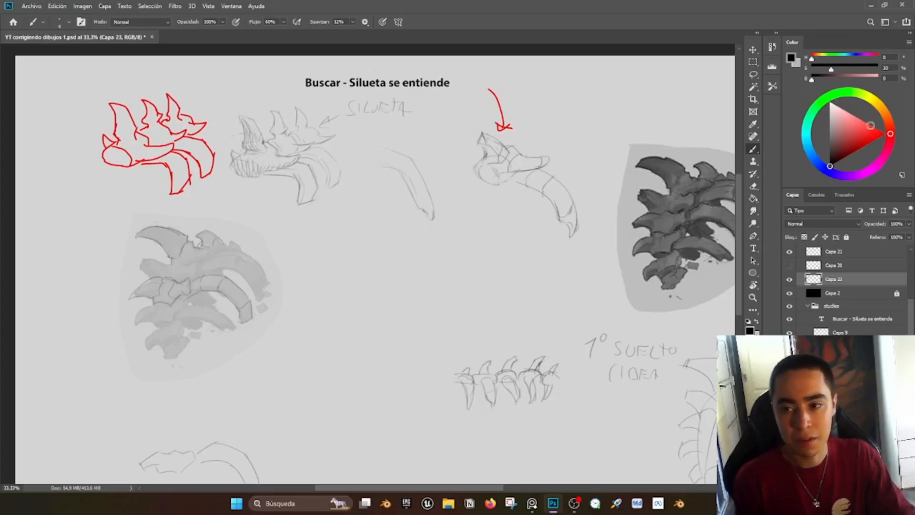
{"action": "left_click", "coordinate": [873, 128]}
{"action": "left_click_drag", "start_coordinate": [399, 170], "coordinate": [416, 196]}
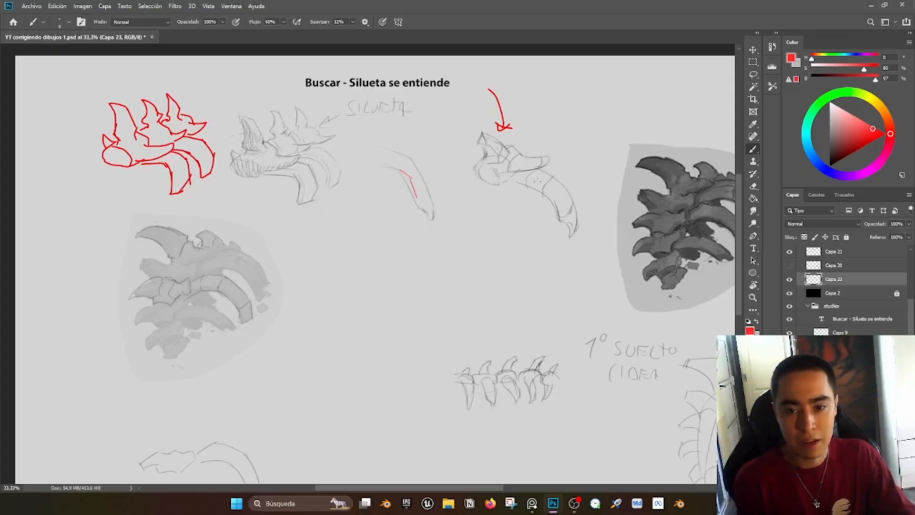
{"action": "left_click_drag", "start_coordinate": [532, 172], "coordinate": [527, 184]}
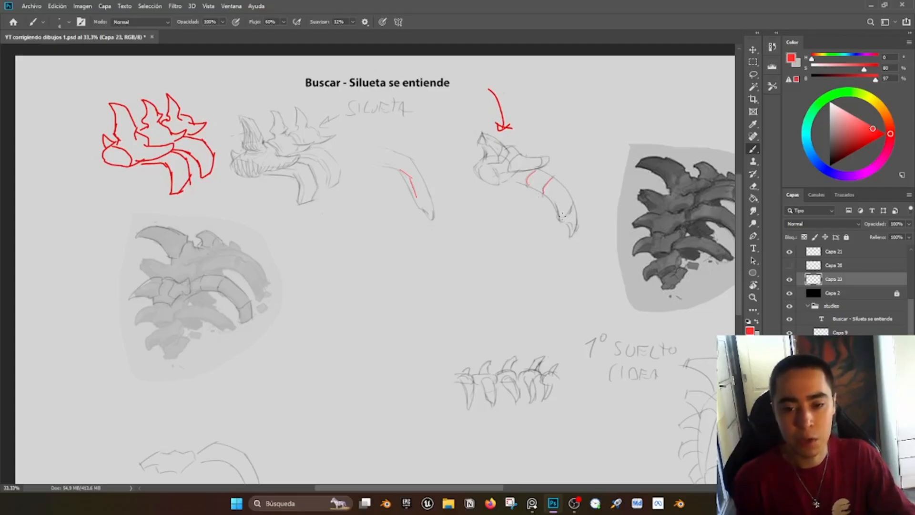
{"action": "left_click_drag", "start_coordinate": [558, 217], "coordinate": [566, 217]}
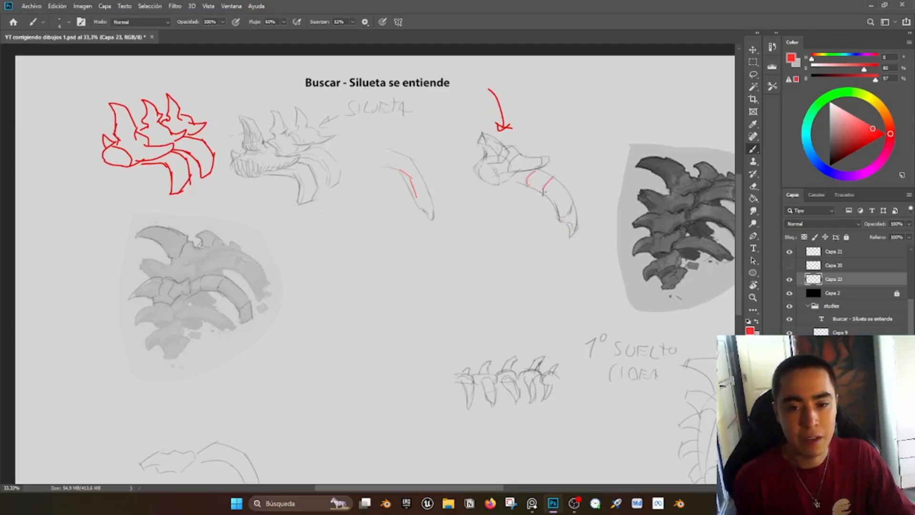
{"action": "key", "text": "ctrl+z"}
{"action": "key", "text": "ctrl+z"}
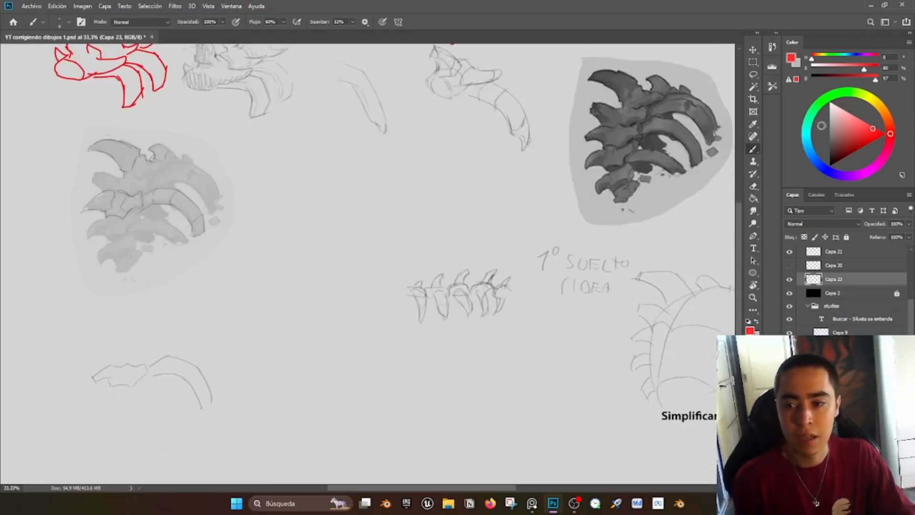
Step: Try a muted red arrow at the small row of spined vertebrae and a line from the dark spine reference
{"action": "left_click", "coordinate": [854, 134]}
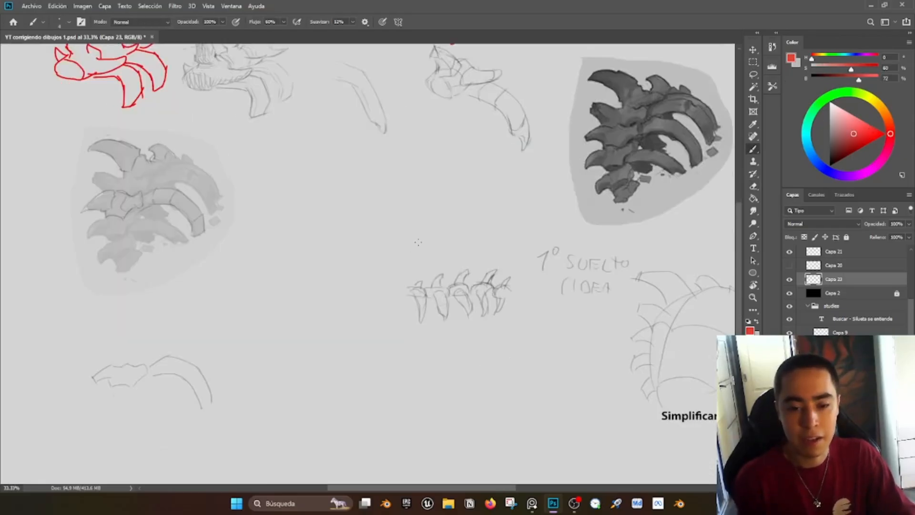
{"action": "left_click_drag", "start_coordinate": [421, 240], "coordinate": [439, 270]}
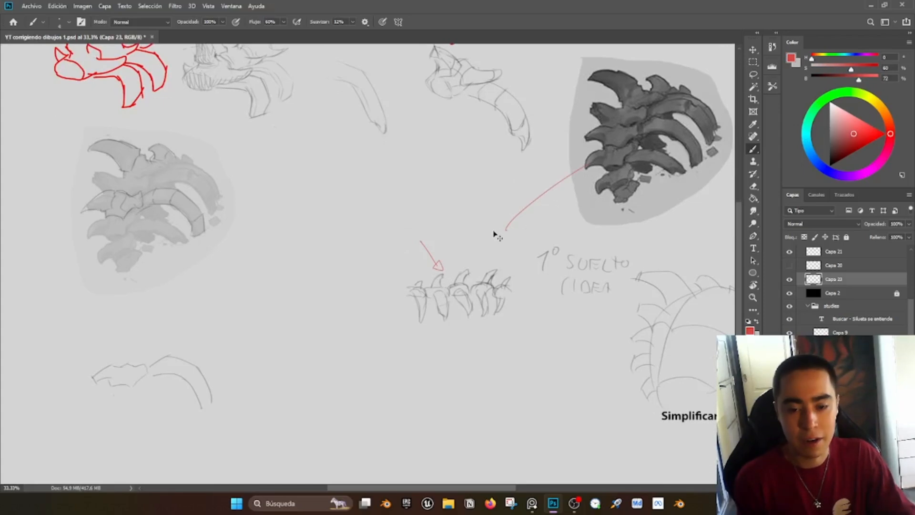
{"action": "mouse_move", "coordinate": [455, 250]}
{"action": "left_mouse_down"}
{"action": "mouse_move", "coordinate": [548, 175]}
{"action": "mouse_move", "coordinate": [548, 163]}
{"action": "mouse_move", "coordinate": [542, 180]}
{"action": "left_mouse_up"}
{"action": "key", "text": "ctrl+z"}
{"action": "key", "text": "ctrl+z"}
{"action": "key", "text": "ctrl+z"}
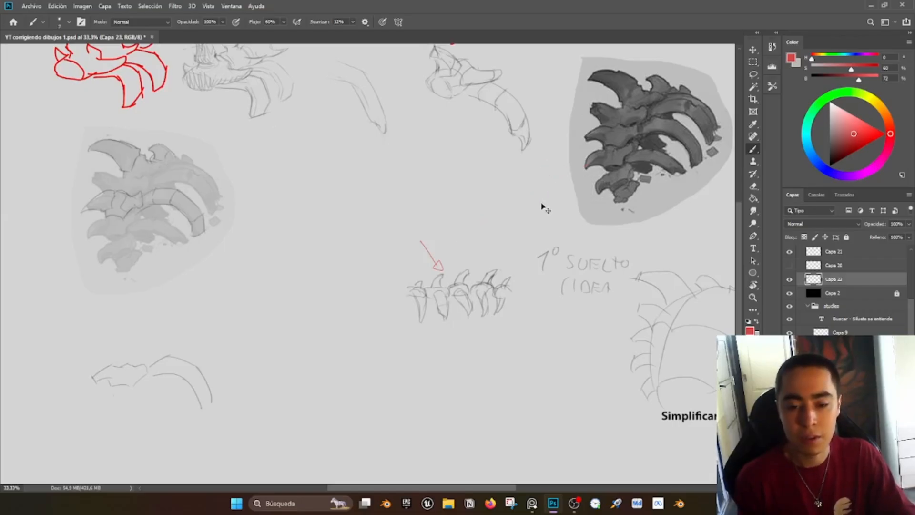
{"action": "key", "text": "ctrl+z"}
{"action": "key", "text": "ctrl+z"}
Step: Move the faded spine reference off the pencil studies into the empty area beside them
{"action": "left_click_drag", "start_coordinate": [432, 485], "coordinate": [372, 464]}
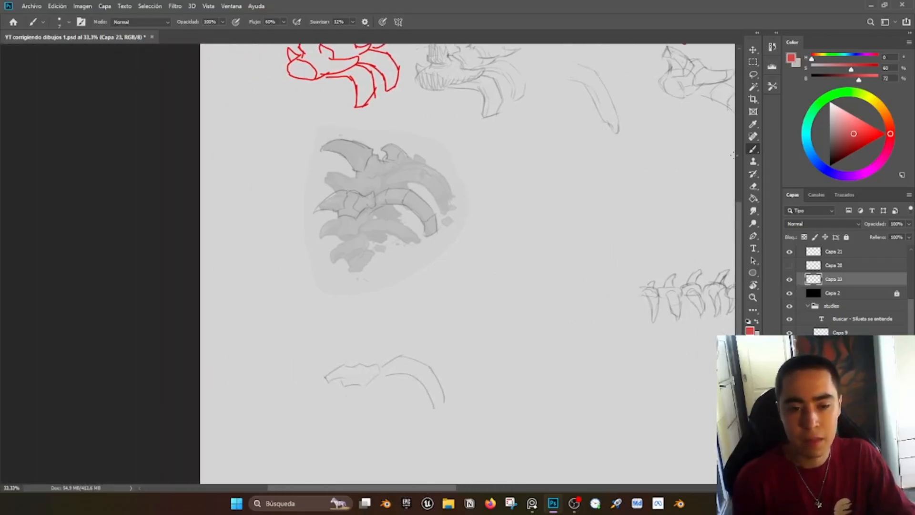
{"action": "key", "text": "v"}
{"action": "left_click_drag", "start_coordinate": [393, 174], "coordinate": [544, 184]}
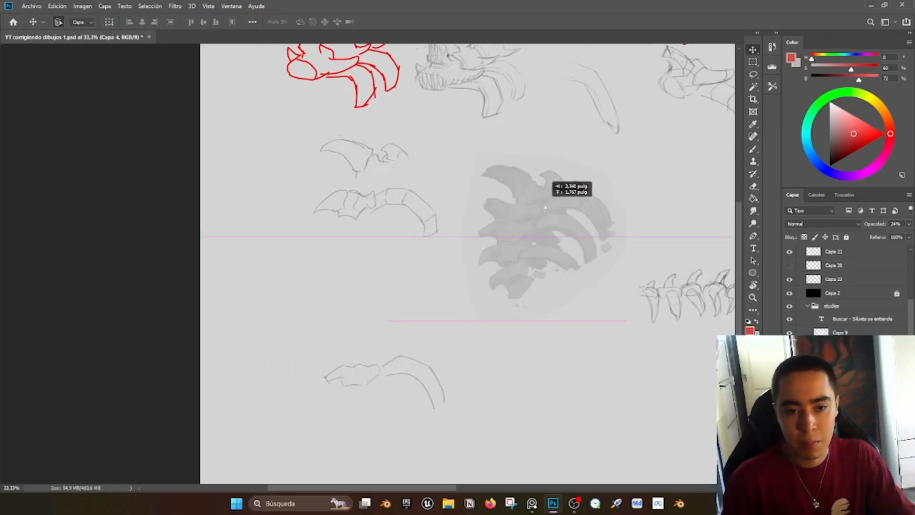
{"action": "scroll", "coordinate": [527, 184], "scroll_direction": "up", "scroll_amount": 1}
{"action": "left_click_drag", "start_coordinate": [431, 487], "coordinate": [450, 488]}
{"action": "scroll", "coordinate": [504, 409], "scroll_direction": "up", "scroll_amount": 1}
Step: On layer Capa 23, outline the uppermost large spine and its base on the faded spine reference with a darker red brush
{"action": "left_click", "coordinate": [860, 136]}
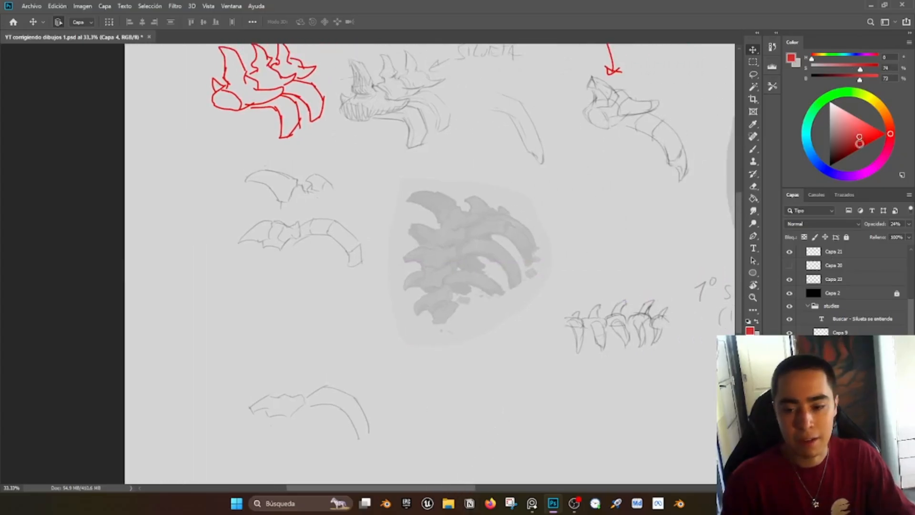
{"action": "left_click", "coordinate": [840, 283]}
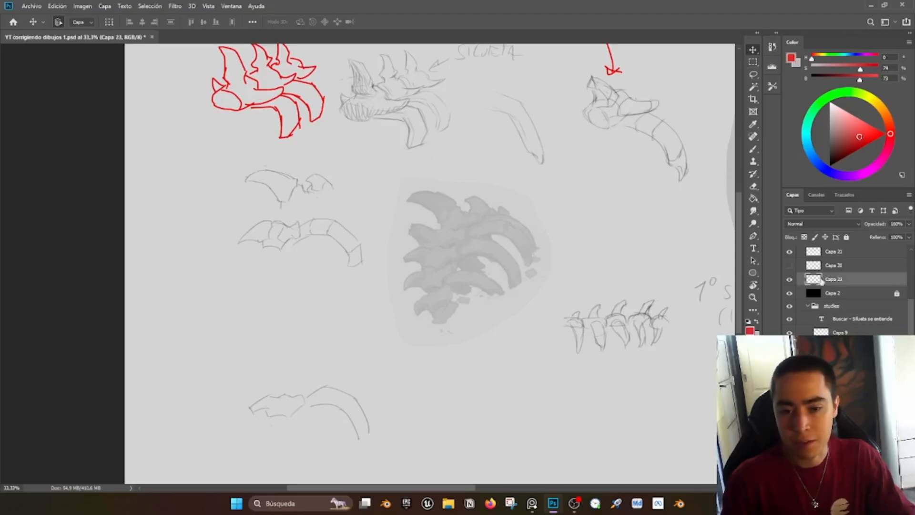
{"action": "key", "text": "b"}
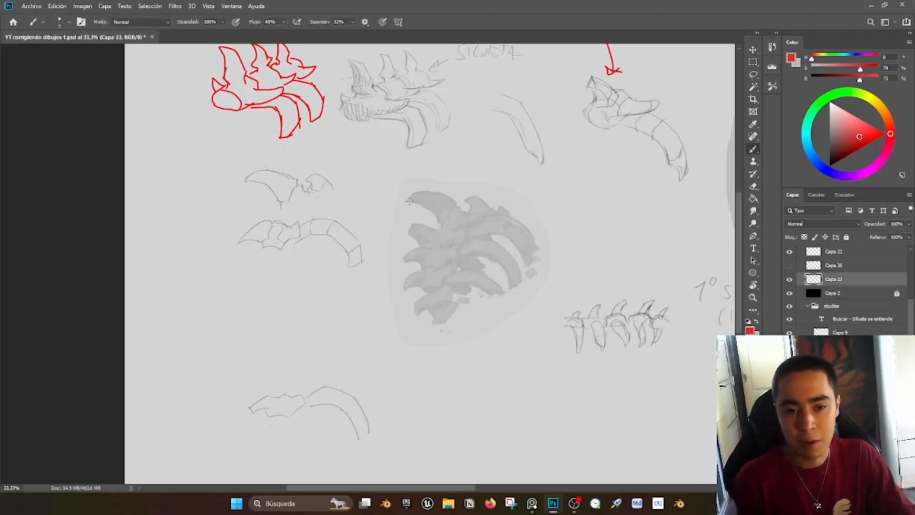
{"action": "mouse_move", "coordinate": [406, 202]}
{"action": "left_mouse_down"}
{"action": "mouse_move", "coordinate": [413, 191]}
{"action": "mouse_move", "coordinate": [456, 198]}
{"action": "left_mouse_up"}
{"action": "key", "text": "ctrl+z"}
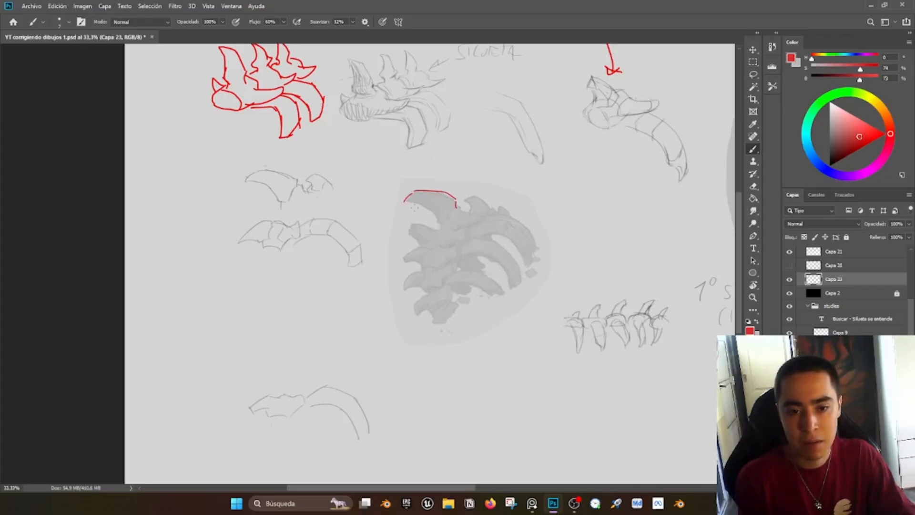
{"action": "left_click_drag", "start_coordinate": [408, 203], "coordinate": [438, 226]}
{"action": "key", "text": "ctrl+z"}
{"action": "mouse_move", "coordinate": [456, 205]}
{"action": "left_mouse_down"}
{"action": "mouse_move", "coordinate": [478, 222]}
{"action": "mouse_move", "coordinate": [465, 213]}
{"action": "mouse_move", "coordinate": [480, 214]}
{"action": "mouse_move", "coordinate": [476, 223]}
{"action": "mouse_move", "coordinate": [484, 217]}
{"action": "mouse_move", "coordinate": [458, 227]}
{"action": "left_mouse_up"}
{"action": "key", "text": "ctrl+z"}
{"action": "key", "text": "ctrl+z"}
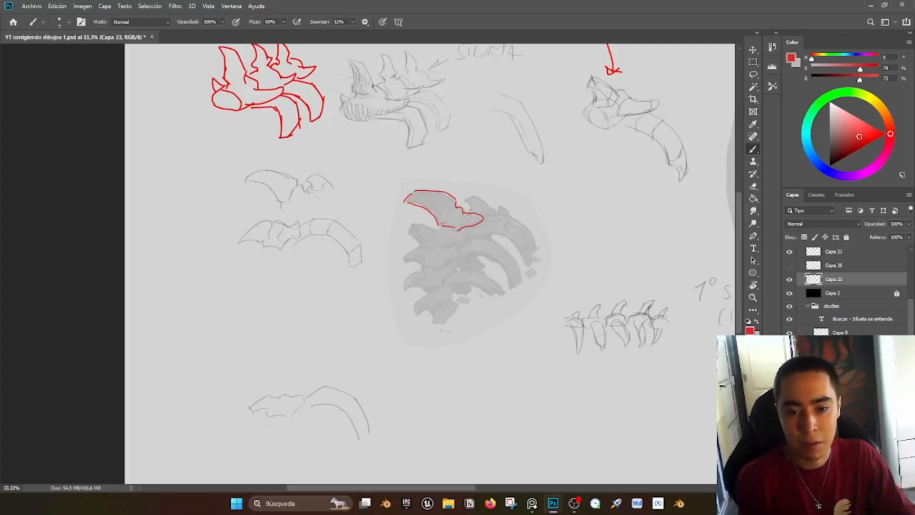
Step: Outline the small spike behind the uppermost spine and the three front spikes below it in red
{"action": "mouse_move", "coordinate": [470, 212]}
{"action": "left_mouse_down"}
{"action": "mouse_move", "coordinate": [463, 201]}
{"action": "mouse_move", "coordinate": [472, 198]}
{"action": "mouse_move", "coordinate": [496, 211]}
{"action": "left_mouse_up"}
{"action": "key", "text": "ctrl+z"}
{"action": "key", "text": "ctrl+z"}
{"action": "mouse_move", "coordinate": [438, 231]}
{"action": "left_mouse_down"}
{"action": "mouse_move", "coordinate": [409, 227]}
{"action": "mouse_move", "coordinate": [421, 249]}
{"action": "mouse_move", "coordinate": [402, 260]}
{"action": "mouse_move", "coordinate": [425, 264]}
{"action": "left_mouse_up"}
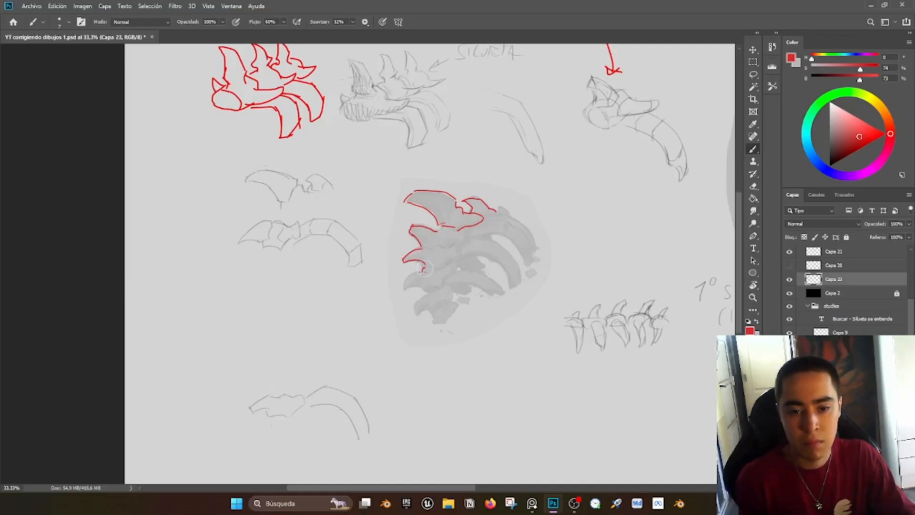
{"action": "left_click_drag", "start_coordinate": [424, 269], "coordinate": [404, 286]}
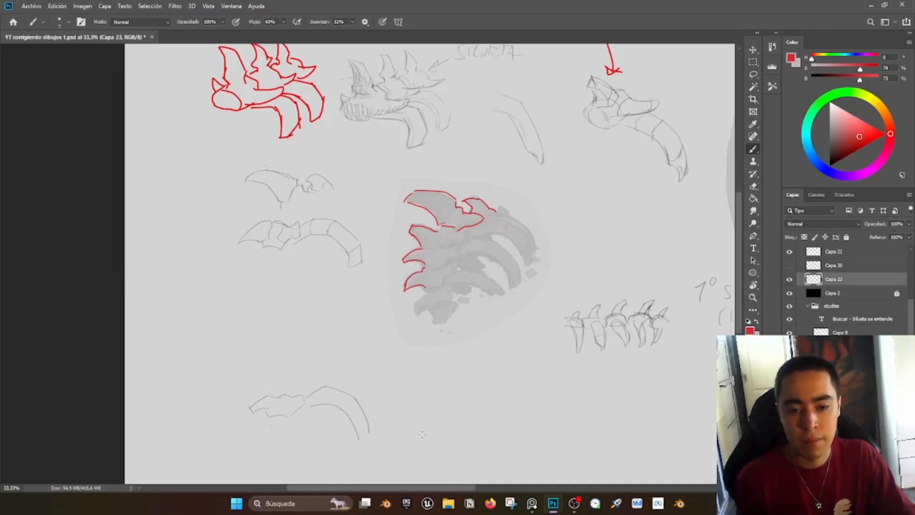
Step: Try a red stroke between the dark spine reference and the simplified rib cage sketch
{"action": "left_click_drag", "start_coordinate": [442, 490], "coordinate": [520, 487]}
{"action": "left_click_drag", "start_coordinate": [533, 253], "coordinate": [554, 301]}
{"action": "key", "text": "ctrl+z"}
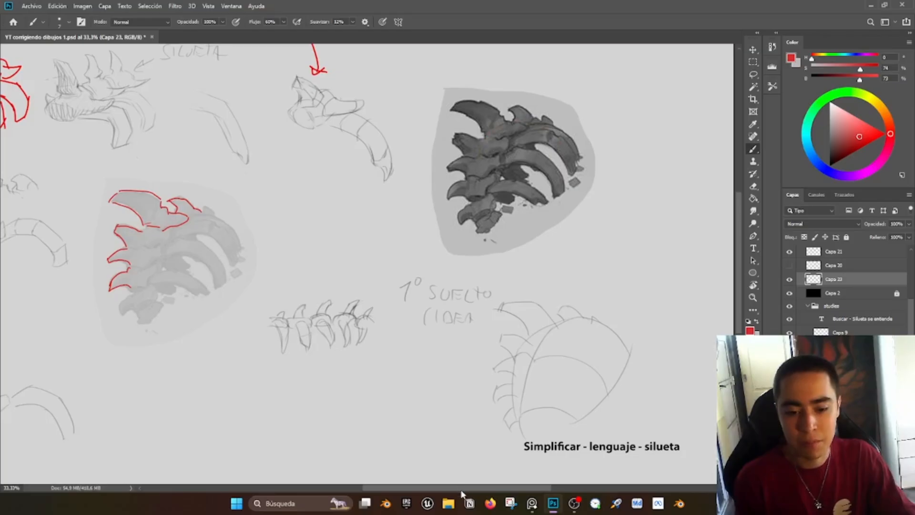
Step: Move the red spike outlines off the faded spine reference to the empty area below the pencil studies
{"action": "scroll", "coordinate": [418, 374], "scroll_direction": "left", "scroll_amount": 5}
{"action": "key", "text": "ctrl+t"}
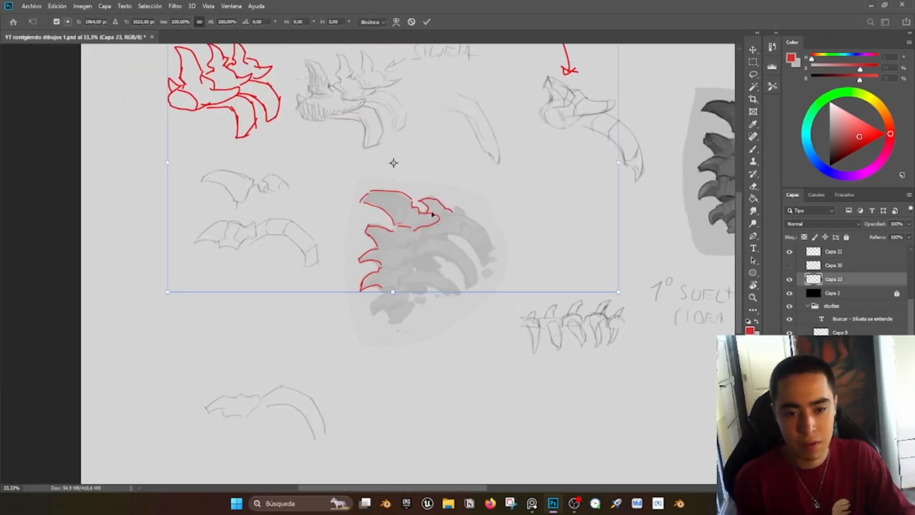
{"action": "mouse_move", "coordinate": [431, 280]}
{"action": "left_mouse_down"}
{"action": "mouse_move", "coordinate": [434, 395]}
{"action": "mouse_move", "coordinate": [351, 326]}
{"action": "mouse_move", "coordinate": [231, 365]}
{"action": "left_mouse_up"}
{"action": "left_click", "coordinate": [426, 21]}
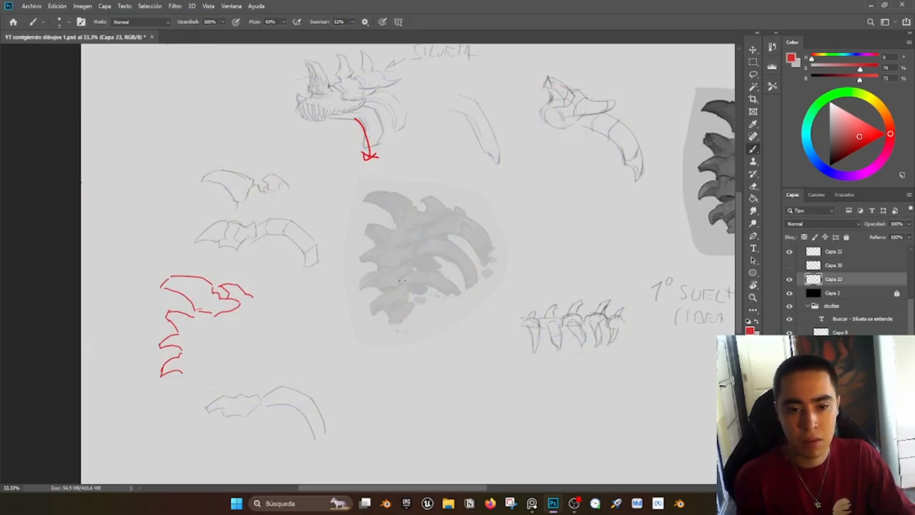
Step: Draw the simplified rib cage over the faded reference with red curves for the spine, upper rib and lower edge, plus one inner rib arc
{"action": "left_click_drag", "start_coordinate": [412, 223], "coordinate": [476, 239]}
{"action": "key", "text": "ctrl+z"}
{"action": "mouse_move", "coordinate": [401, 237]}
{"action": "left_mouse_down"}
{"action": "mouse_move", "coordinate": [489, 231]}
{"action": "mouse_move", "coordinate": [494, 245]}
{"action": "mouse_move", "coordinate": [395, 267]}
{"action": "mouse_move", "coordinate": [390, 305]}
{"action": "mouse_move", "coordinate": [411, 232]}
{"action": "left_mouse_up"}
{"action": "key", "text": "ctrl+z"}
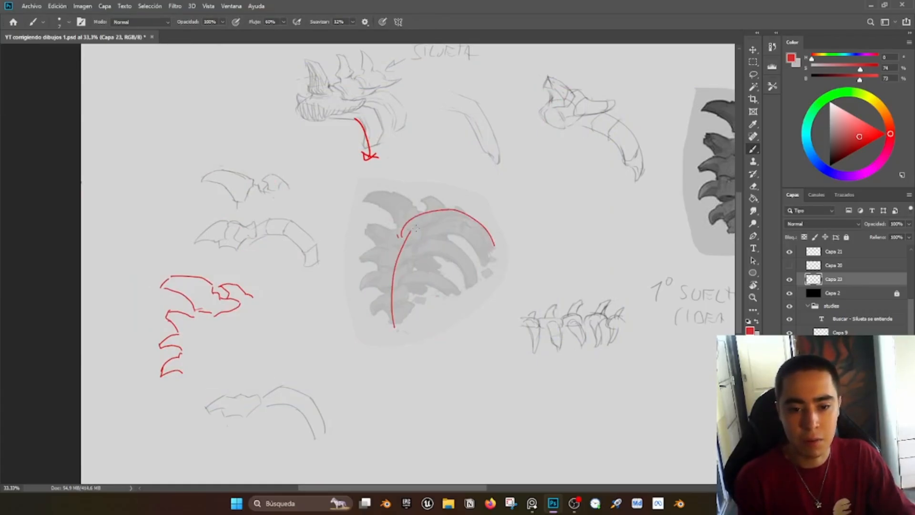
{"action": "key", "text": "ctrl+z"}
{"action": "left_click_drag", "start_coordinate": [390, 326], "coordinate": [401, 233]}
{"action": "left_click_drag", "start_coordinate": [398, 327], "coordinate": [491, 245]}
{"action": "mouse_move", "coordinate": [395, 258]}
{"action": "left_mouse_down"}
{"action": "mouse_move", "coordinate": [450, 272]}
{"action": "mouse_move", "coordinate": [463, 286]}
{"action": "left_mouse_up"}
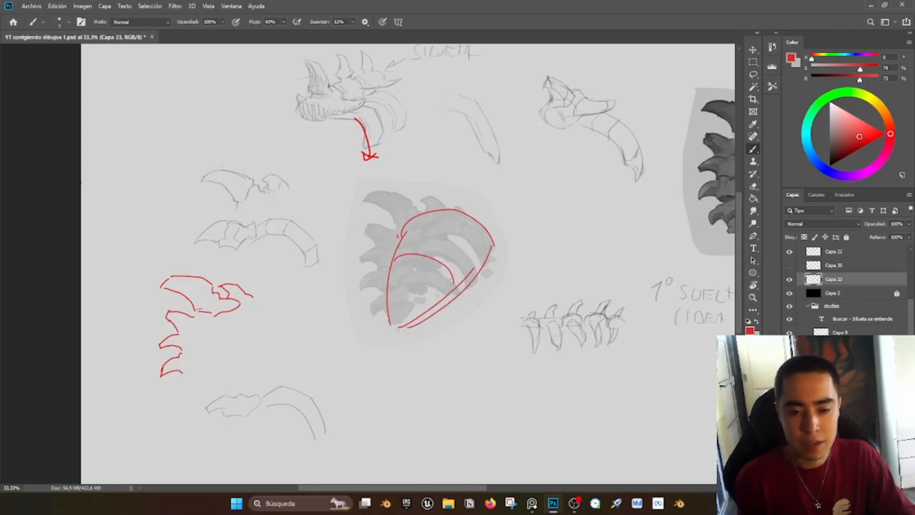
{"action": "key", "text": "ctrl+z"}
{"action": "left_click_drag", "start_coordinate": [397, 258], "coordinate": [468, 288]}
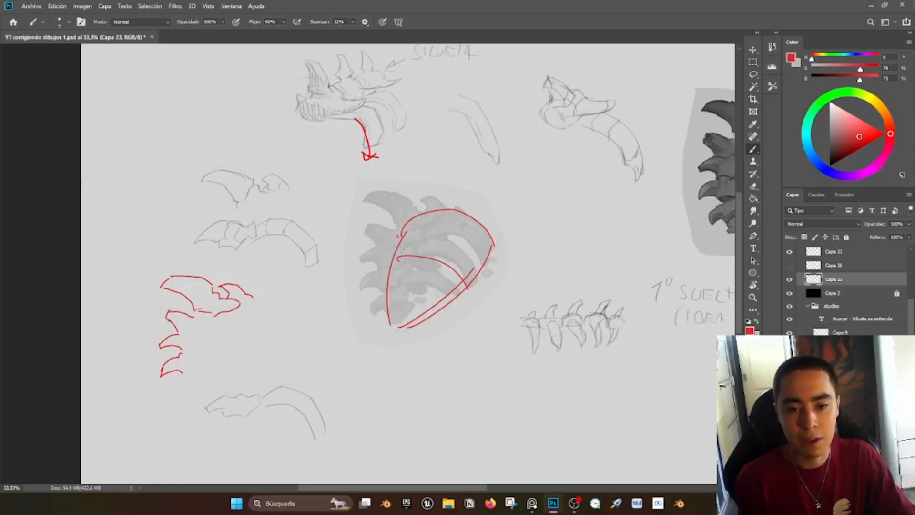
Step: Try a red stroke along the spine curve and an arrow pointing at the upper rib curve
{"action": "left_click_drag", "start_coordinate": [405, 226], "coordinate": [396, 260]}
{"action": "key", "text": "ctrl+z"}
{"action": "mouse_move", "coordinate": [495, 165]}
{"action": "left_mouse_down"}
{"action": "mouse_move", "coordinate": [470, 209]}
{"action": "mouse_move", "coordinate": [478, 215]}
{"action": "left_mouse_up"}
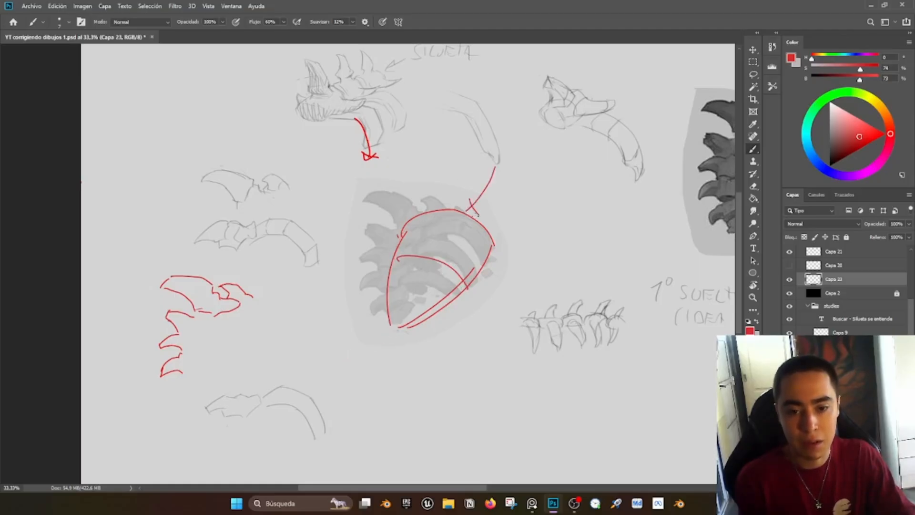
{"action": "key", "text": "ctrl+z"}
{"action": "key", "text": "ctrl+z"}
Step: Draw a slightly curved red guide line along the tips of the faded reference's front spikes
{"action": "left_click_drag", "start_coordinate": [375, 266], "coordinate": [307, 261]}
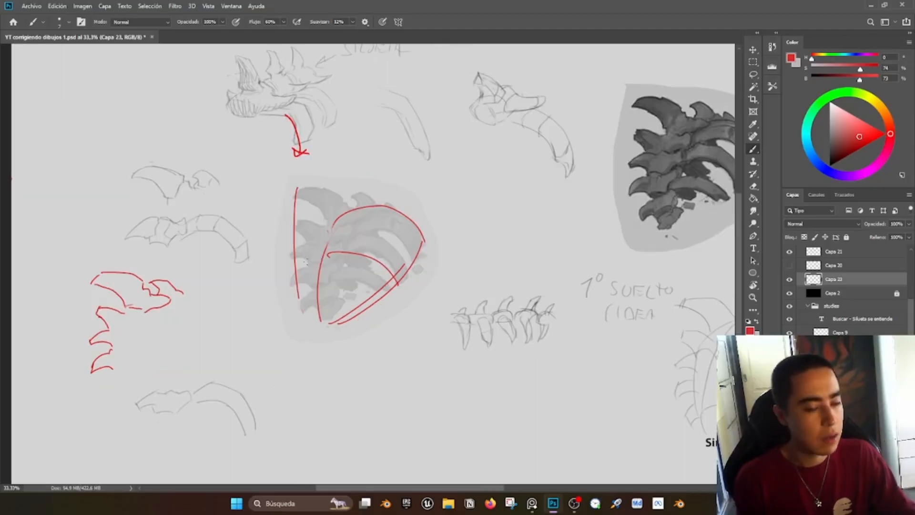
{"action": "key", "text": "ctrl+z"}
{"action": "left_click_drag", "start_coordinate": [294, 187], "coordinate": [297, 305]}
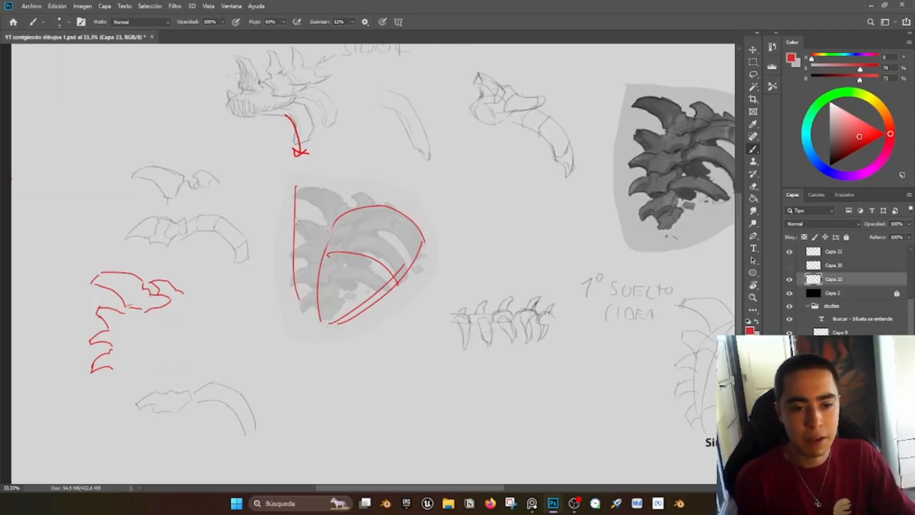
{"action": "key", "text": "ctrl+z"}
{"action": "left_click_drag", "start_coordinate": [295, 189], "coordinate": [305, 321]}
{"action": "key", "text": "ctrl+z"}
{"action": "left_click_drag", "start_coordinate": [297, 200], "coordinate": [300, 314]}
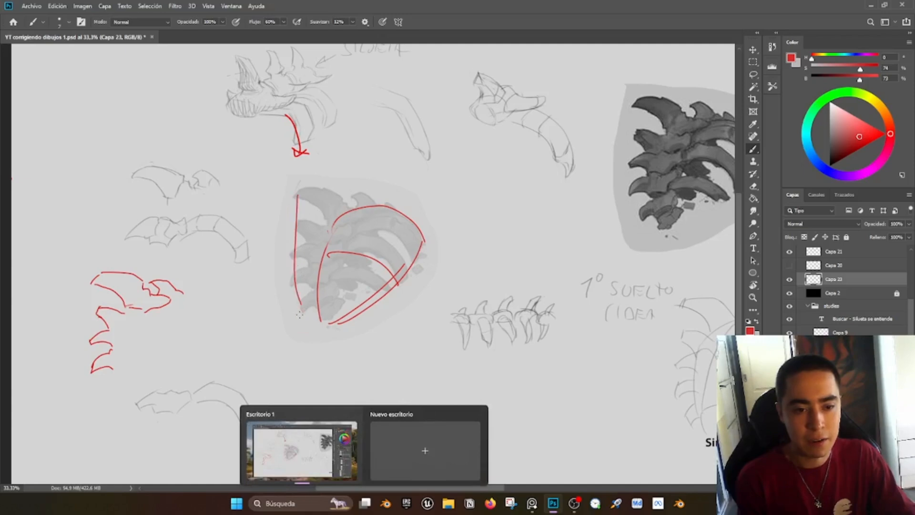
Step: Block in the uppermost spine with simple red lines, and rework them into a curved horn with a notched base
{"action": "left_click_drag", "start_coordinate": [299, 191], "coordinate": [374, 200]}
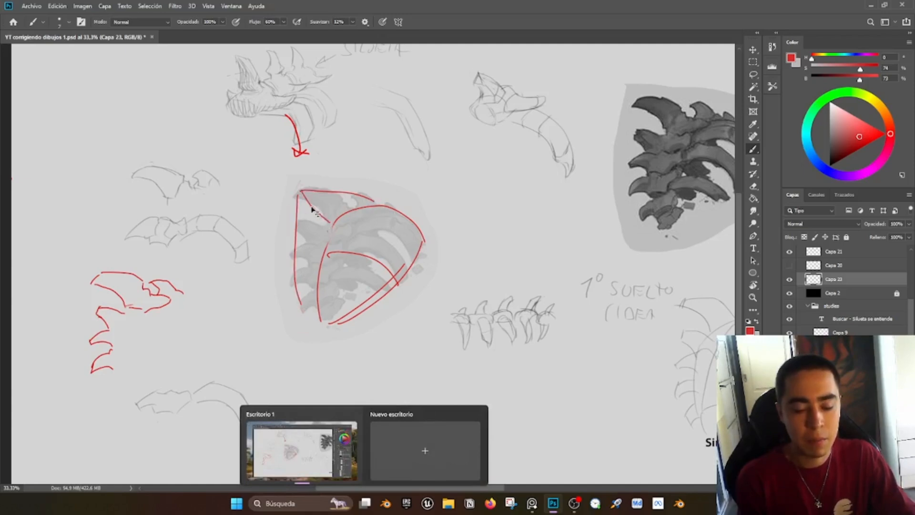
{"action": "key", "text": "e"}
{"action": "mouse_move", "coordinate": [300, 195]}
{"action": "left_mouse_down"}
{"action": "mouse_move", "coordinate": [332, 200]}
{"action": "mouse_move", "coordinate": [289, 198]}
{"action": "mouse_move", "coordinate": [327, 190]}
{"action": "mouse_move", "coordinate": [350, 214]}
{"action": "left_mouse_up"}
{"action": "key", "text": "b"}
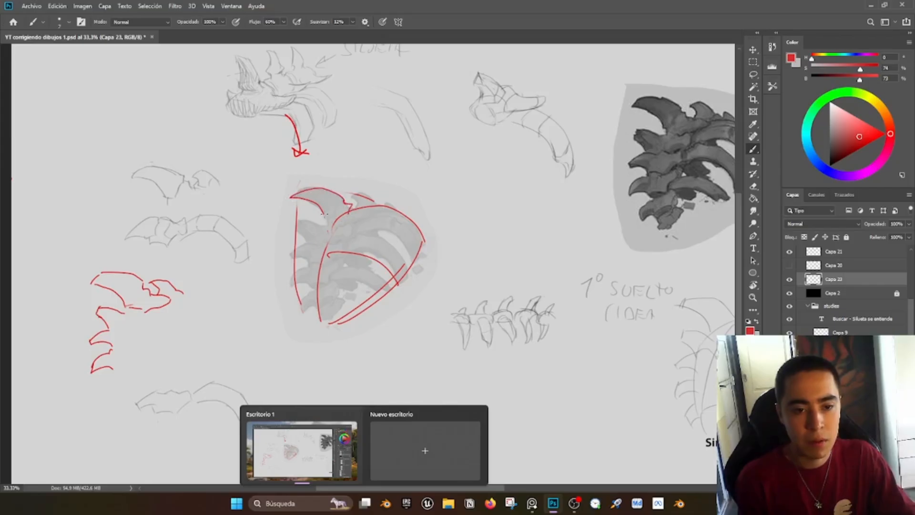
{"action": "key", "text": "e"}
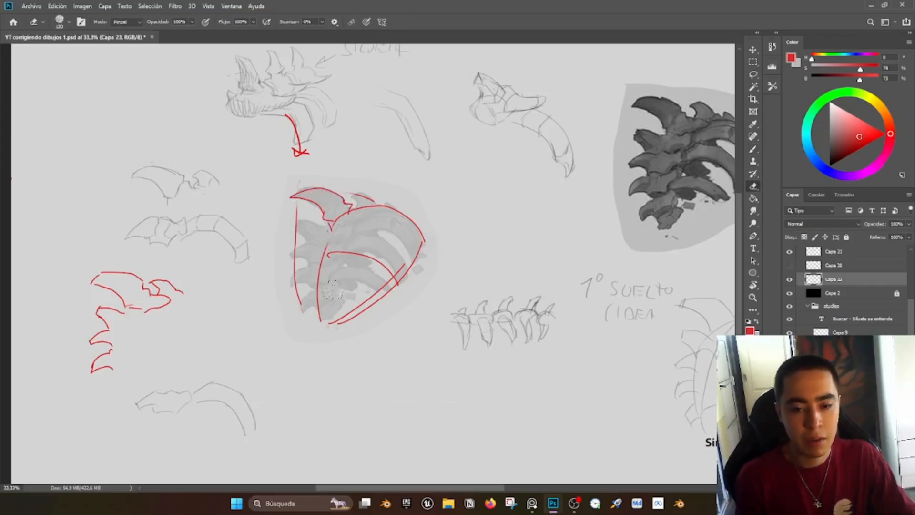
{"action": "key", "text": "b"}
Step: Try a red mark on the dark reference's top spine and a sweeping curve in front of the faded reference
{"action": "left_click_drag", "start_coordinate": [343, 488], "coordinate": [398, 488]}
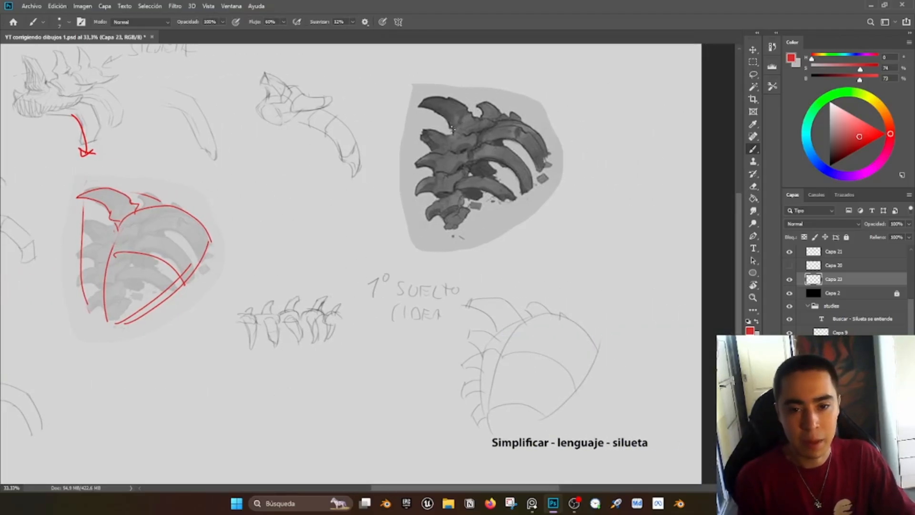
{"action": "mouse_move", "coordinate": [452, 128]}
{"action": "left_mouse_down"}
{"action": "mouse_move", "coordinate": [416, 109]}
{"action": "mouse_move", "coordinate": [449, 98]}
{"action": "mouse_move", "coordinate": [466, 109]}
{"action": "left_mouse_up"}
{"action": "key", "text": "ctrl+z"}
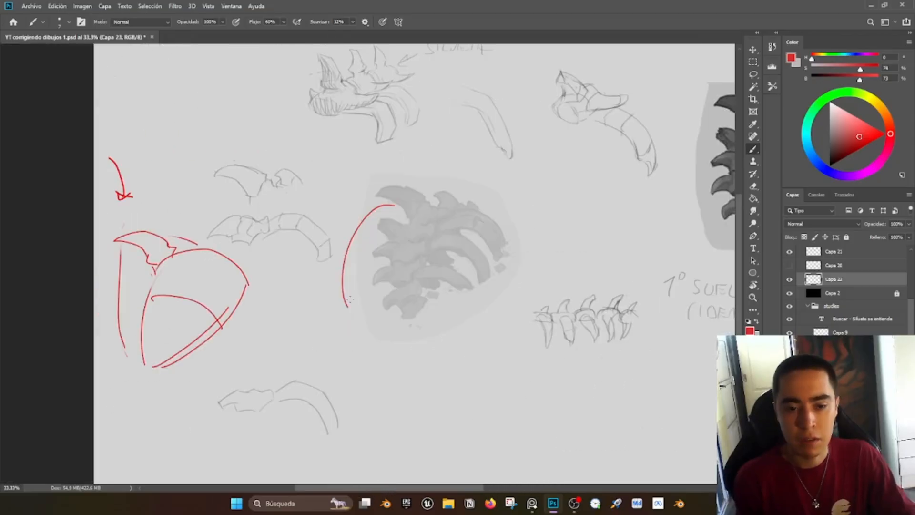
{"action": "key", "text": "ctrl+z"}
{"action": "mouse_move", "coordinate": [383, 209]}
{"action": "left_mouse_down"}
{"action": "mouse_move", "coordinate": [352, 341]}
{"action": "mouse_move", "coordinate": [364, 370]}
{"action": "left_mouse_up"}
{"action": "key", "text": "ctrl+z"}
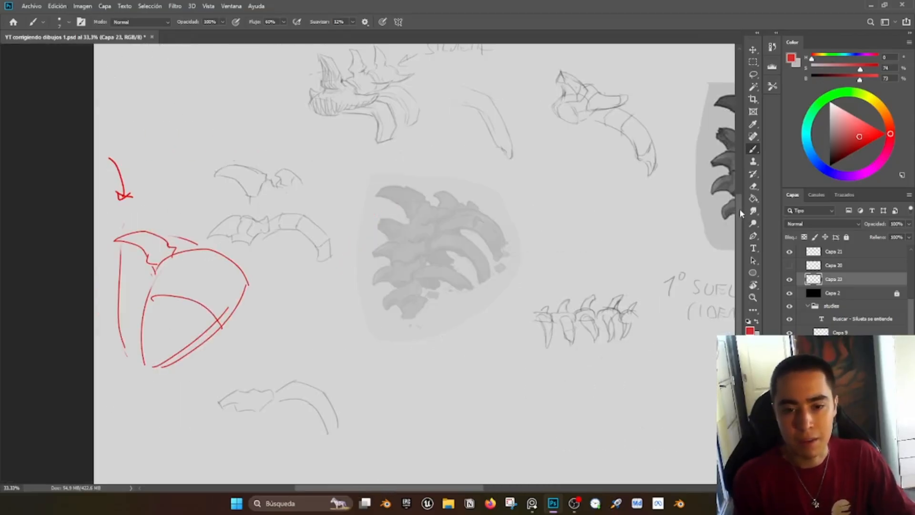
Step: Draw a red leader line from a middle vertebra of the dark spine reference and sketch that vertebra's outline enlarged beside it
{"action": "left_click_drag", "start_coordinate": [740, 208], "coordinate": [739, 201]}
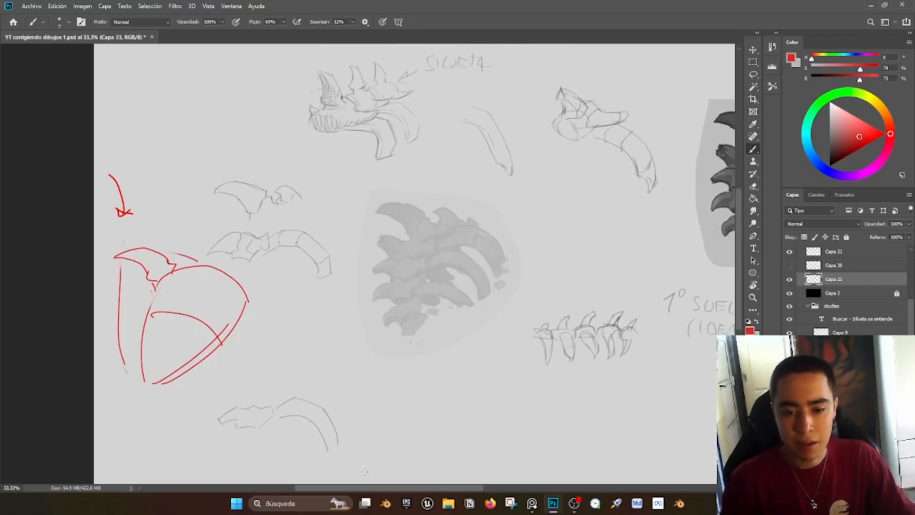
{"action": "left_click_drag", "start_coordinate": [377, 488], "coordinate": [463, 487]}
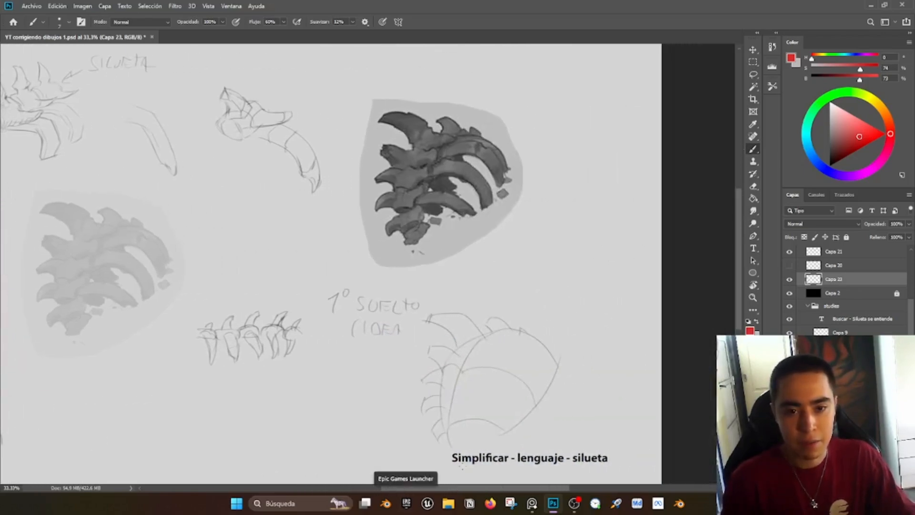
{"action": "scroll", "coordinate": [505, 276], "scroll_direction": "up", "scroll_amount": 2}
{"action": "scroll", "coordinate": [505, 277], "scroll_direction": "up", "scroll_amount": 2}
{"action": "left_click_drag", "start_coordinate": [403, 219], "coordinate": [410, 224]}
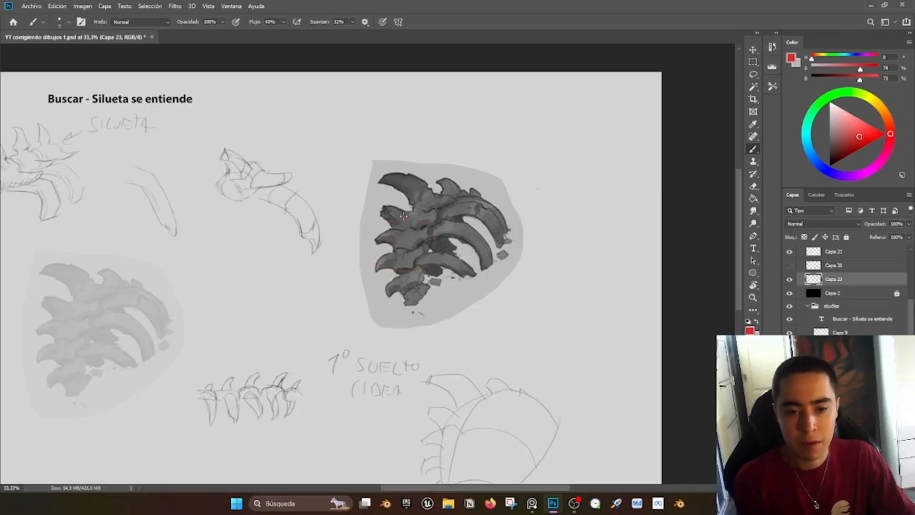
{"action": "key", "text": "ctrl+z"}
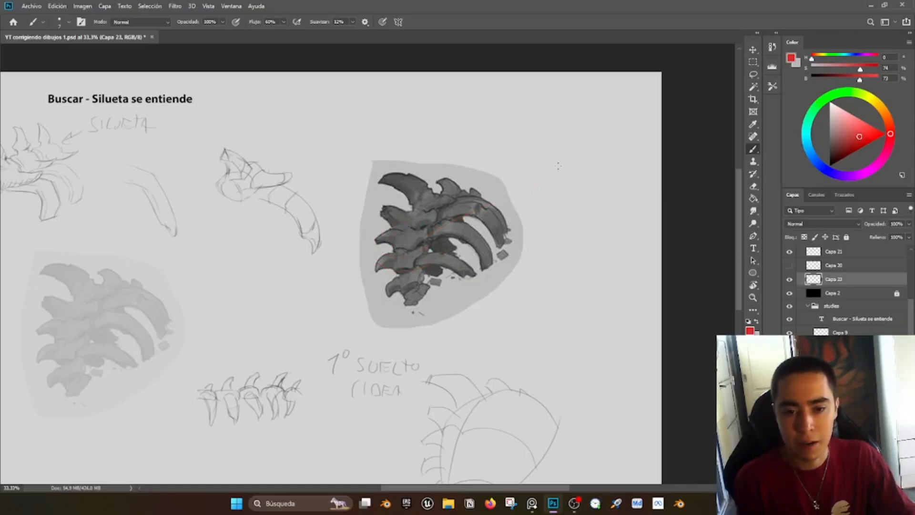
{"action": "mouse_move", "coordinate": [426, 235]}
{"action": "left_mouse_down"}
{"action": "mouse_move", "coordinate": [569, 166]}
{"action": "mouse_move", "coordinate": [614, 187]}
{"action": "mouse_move", "coordinate": [632, 202]}
{"action": "left_mouse_up"}
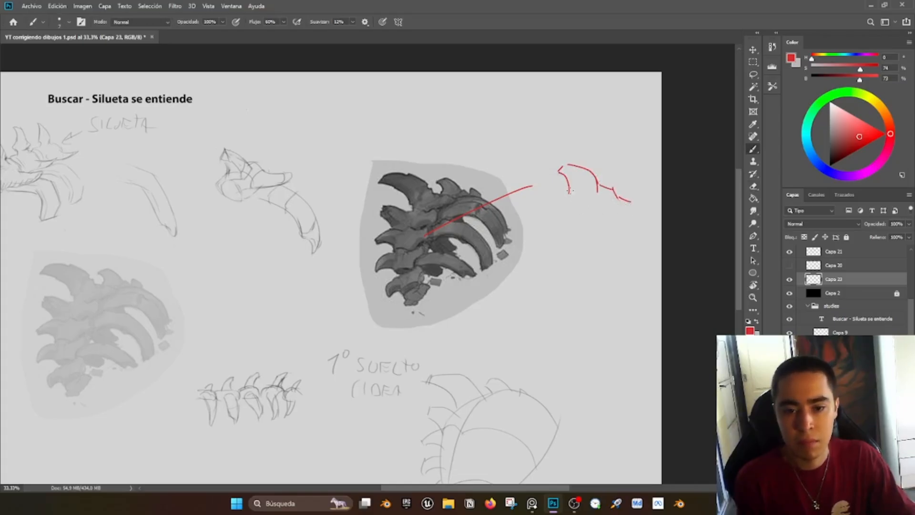
{"action": "mouse_move", "coordinate": [568, 192]}
{"action": "left_mouse_down"}
{"action": "mouse_move", "coordinate": [561, 197]}
{"action": "mouse_move", "coordinate": [572, 220]}
{"action": "mouse_move", "coordinate": [634, 210]}
{"action": "mouse_move", "coordinate": [631, 201]}
{"action": "left_mouse_up"}
{"action": "left_click_drag", "start_coordinate": [562, 197], "coordinate": [573, 220]}
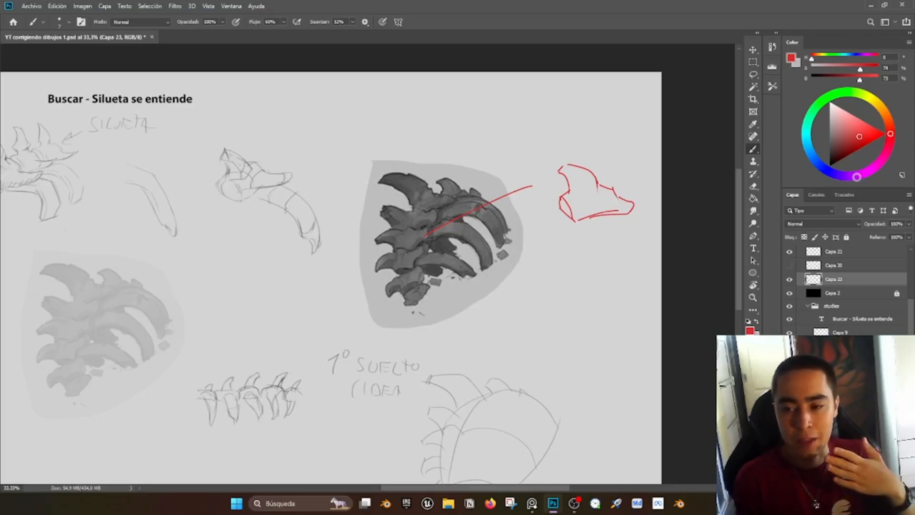
Step: Mark the notch on the enlarged red vertebra outline with a short green stroke, removing the extra mark beside it
{"action": "left_click", "coordinate": [866, 171]}
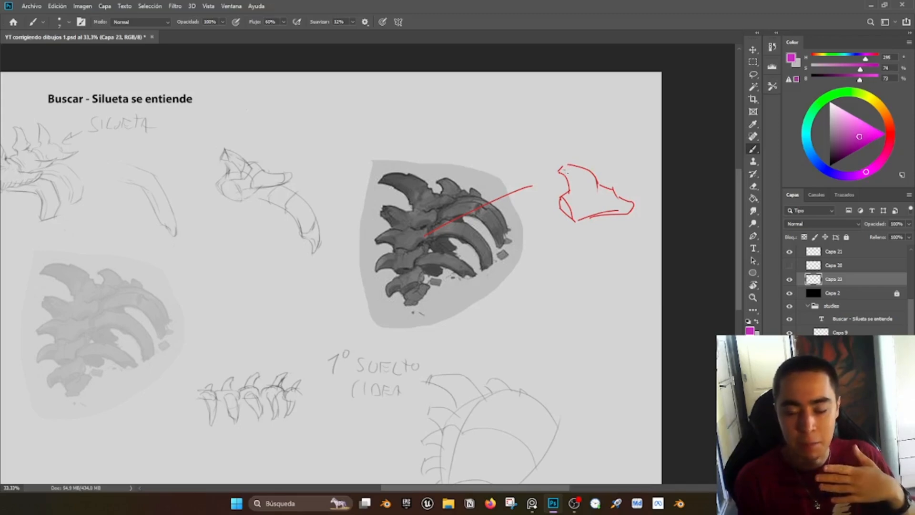
{"action": "left_click", "coordinate": [812, 113]}
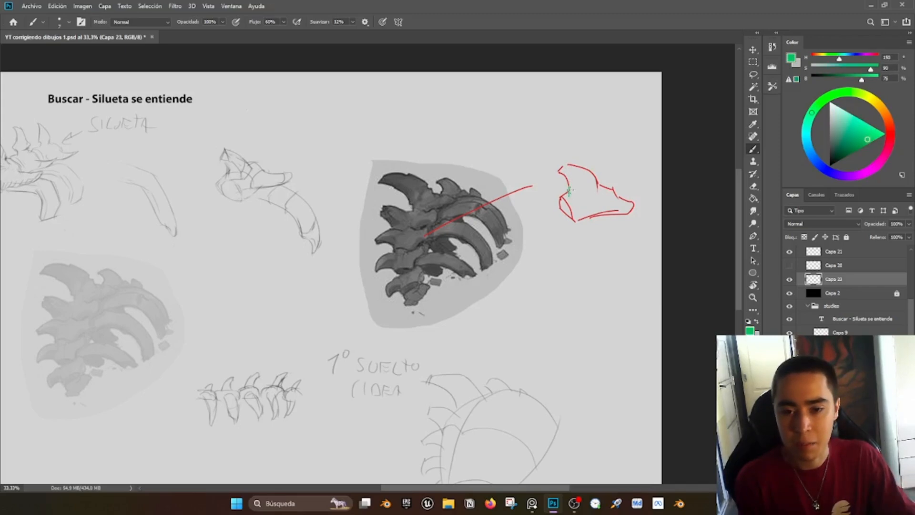
{"action": "key", "text": "e"}
{"action": "key", "text": "b"}
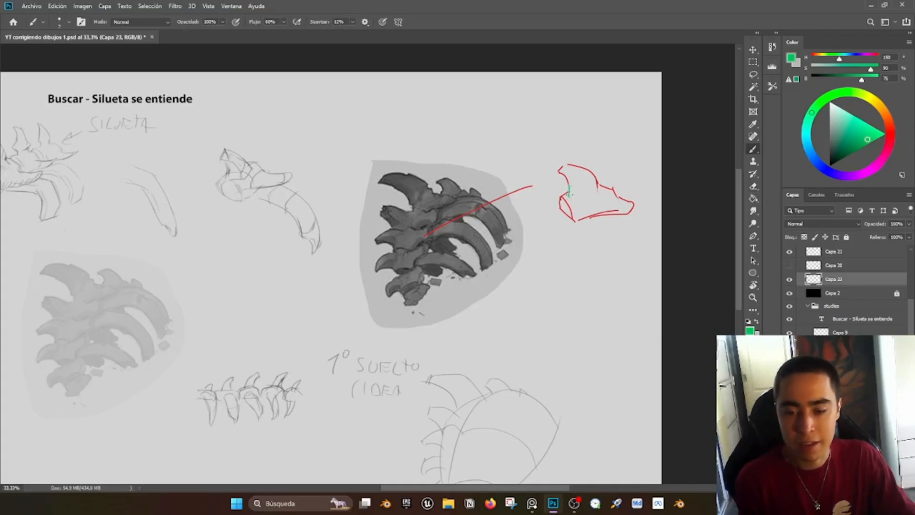
{"action": "mouse_move", "coordinate": [569, 186]}
{"action": "left_mouse_down"}
{"action": "mouse_move", "coordinate": [570, 196]}
{"action": "mouse_move", "coordinate": [559, 193]}
{"action": "left_mouse_up"}
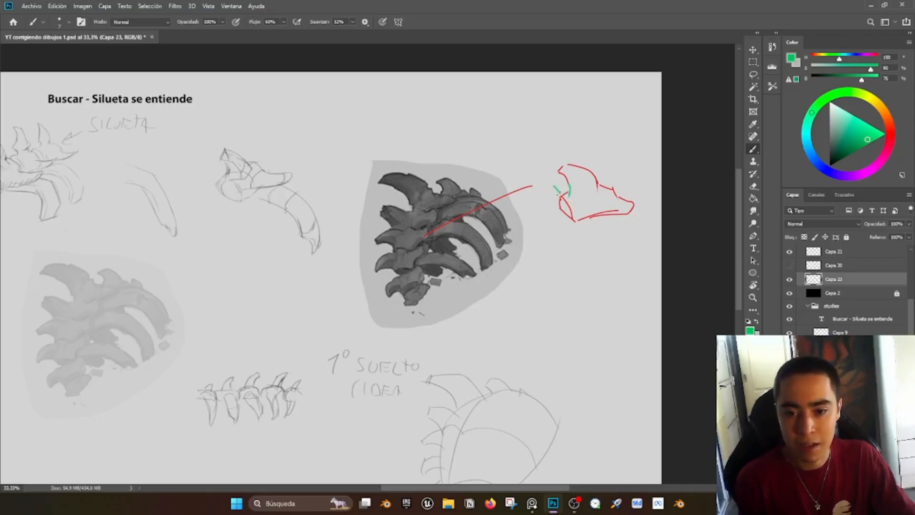
{"action": "key", "text": "ctrl+z"}
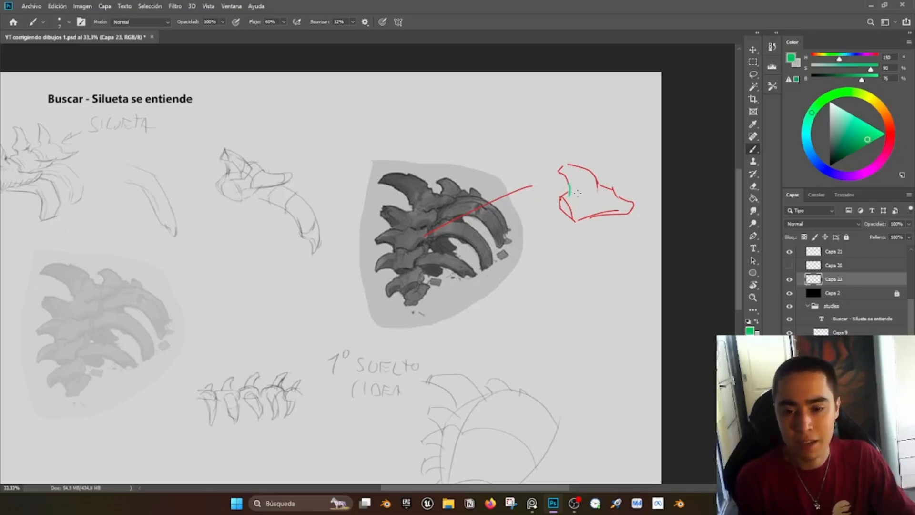
Step: Draw a tilted black cylinder above the red vertebra outline and join a pointed cone on top of it
{"action": "key", "text": "d"}
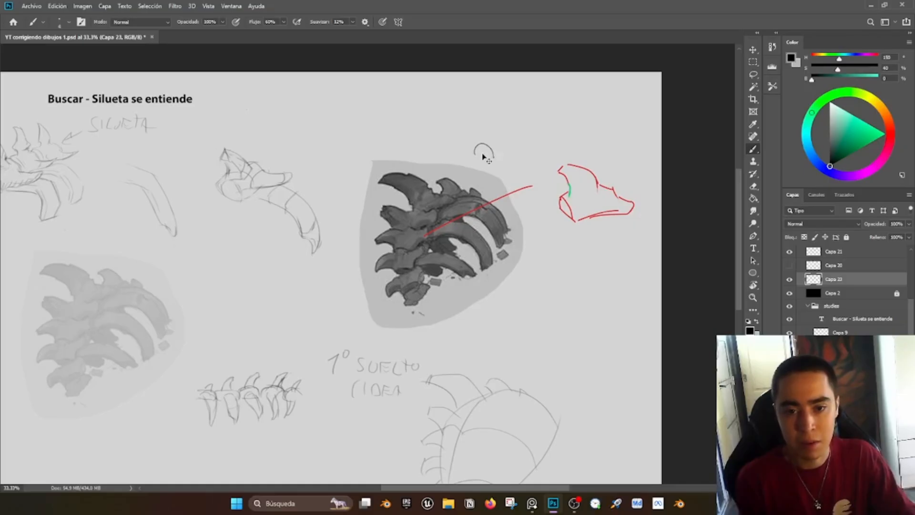
{"action": "mouse_move", "coordinate": [478, 143]}
{"action": "left_mouse_down"}
{"action": "mouse_move", "coordinate": [471, 153]}
{"action": "mouse_move", "coordinate": [501, 163]}
{"action": "mouse_move", "coordinate": [529, 124]}
{"action": "mouse_move", "coordinate": [536, 141]}
{"action": "mouse_move", "coordinate": [498, 163]}
{"action": "left_mouse_up"}
{"action": "key", "text": "e"}
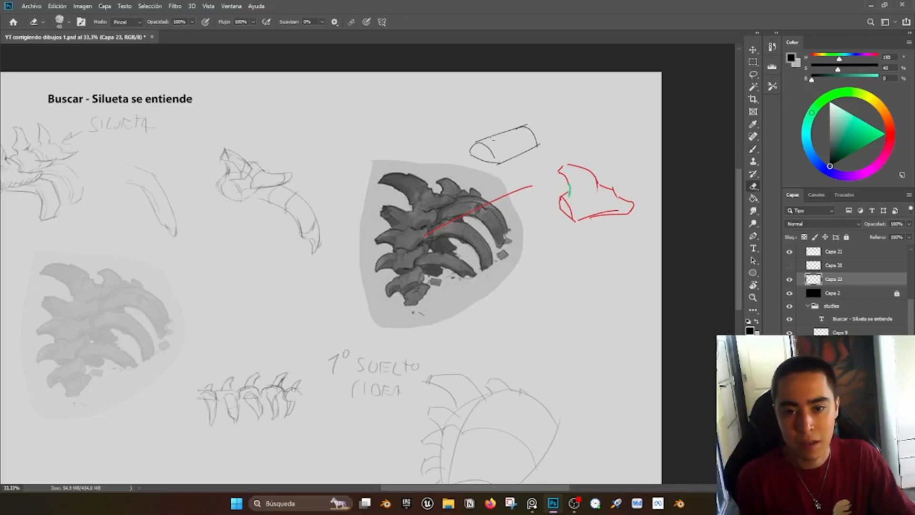
{"action": "mouse_move", "coordinate": [512, 127]}
{"action": "left_mouse_down"}
{"action": "mouse_move", "coordinate": [489, 135]}
{"action": "mouse_move", "coordinate": [498, 103]}
{"action": "mouse_move", "coordinate": [518, 127]}
{"action": "left_mouse_up"}
{"action": "key", "text": "b"}
{"action": "key", "text": "e"}
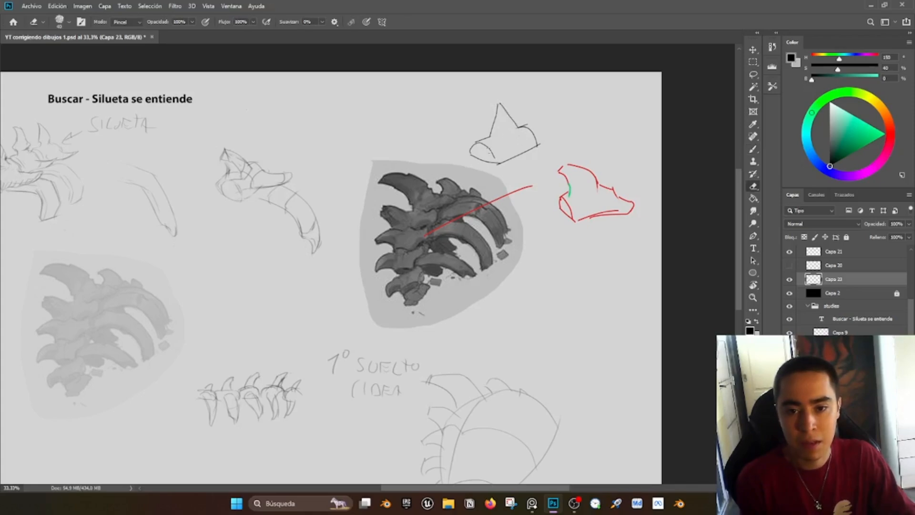
{"action": "key", "text": "b"}
{"action": "key", "text": "e"}
Step: Try a black stroke rising from the cone's front base along its edge
{"action": "right_click", "coordinate": [493, 139]}
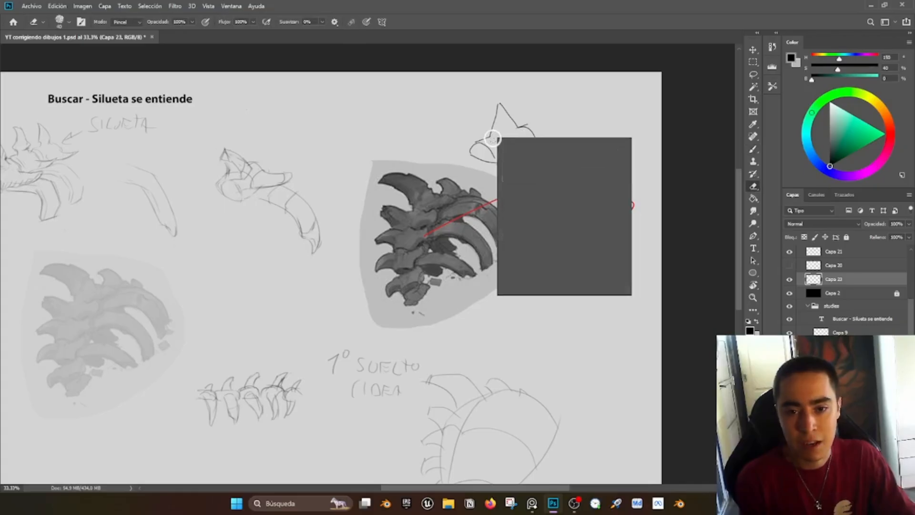
{"action": "key", "text": "Escape"}
{"action": "key", "text": "bracketleft"}
{"action": "key", "text": "bracketleft"}
{"action": "key", "text": "bracketleft"}
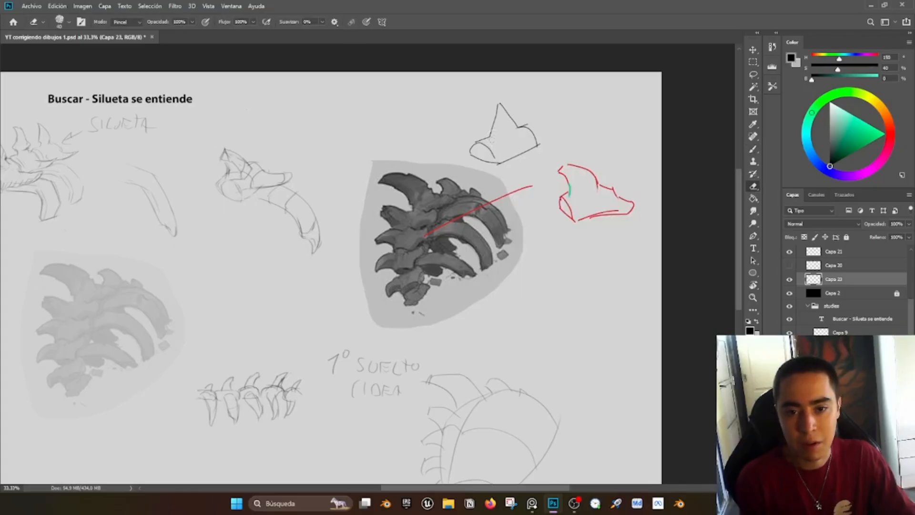
{"action": "key", "text": "b"}
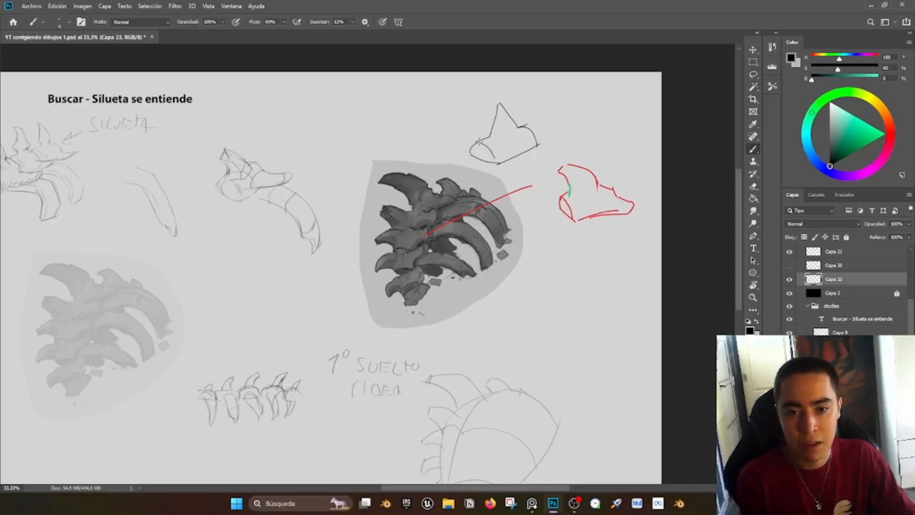
{"action": "left_click_drag", "start_coordinate": [491, 139], "coordinate": [498, 113]}
{"action": "key", "text": "ctrl+z"}
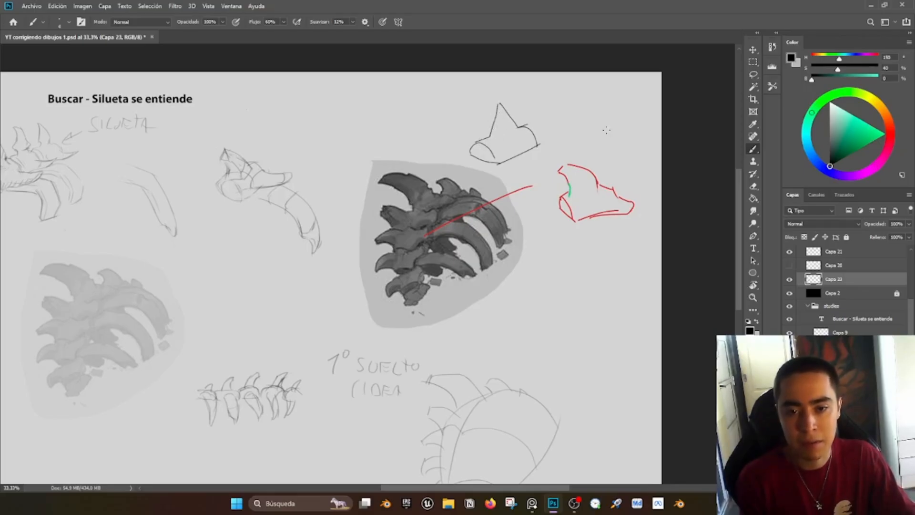
Step: Mark the cone-cylinder joint in red with an arrow, a contour line around the cylinder and lines along the cone's sides
{"action": "left_click", "coordinate": [529, 188], "text": "alt"}
{"action": "left_click_drag", "start_coordinate": [461, 127], "coordinate": [486, 135]}
{"action": "left_click_drag", "start_coordinate": [487, 139], "coordinate": [504, 157]}
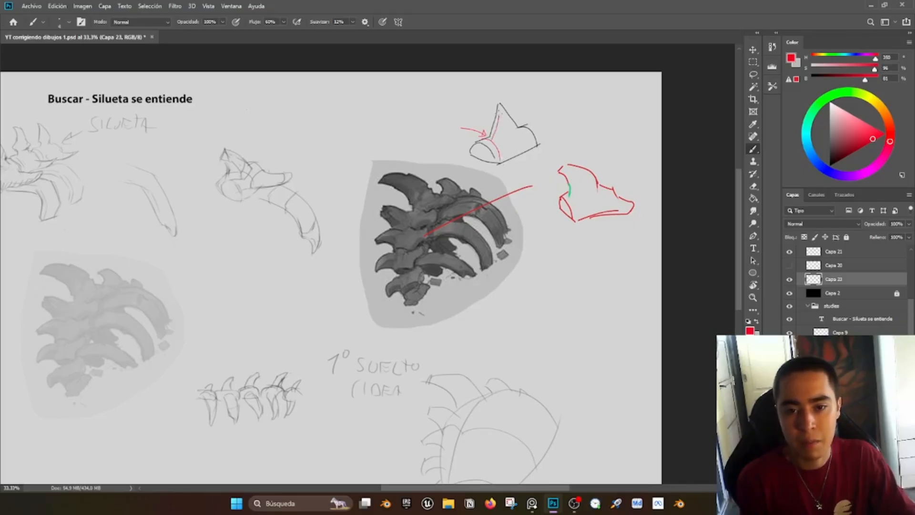
{"action": "left_click_drag", "start_coordinate": [505, 116], "coordinate": [515, 131]}
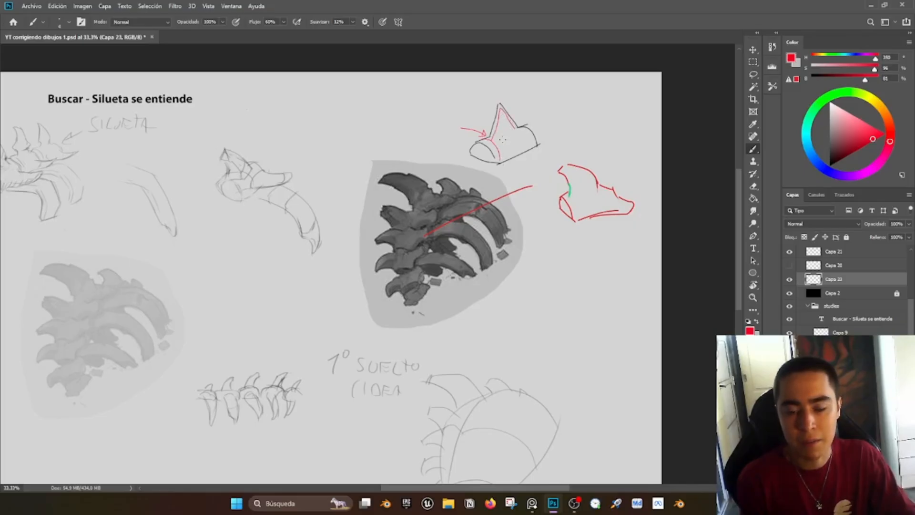
{"action": "key", "text": "e"}
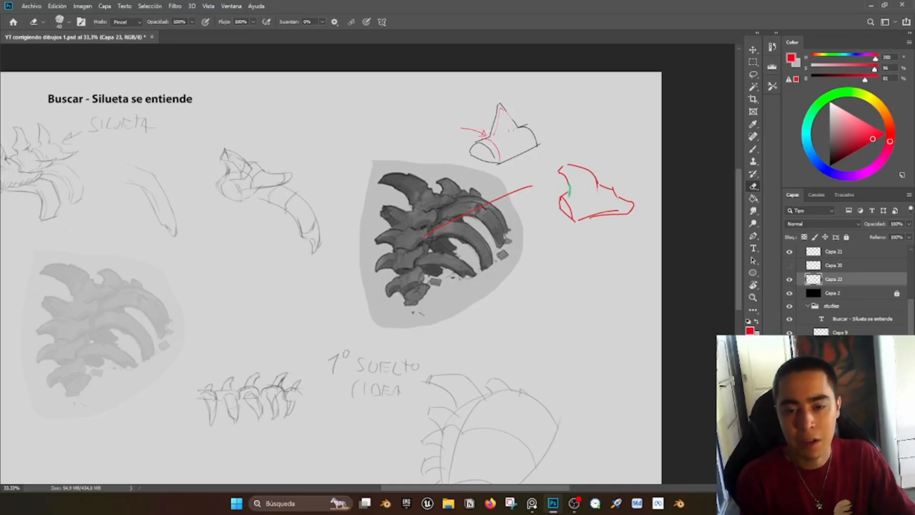
{"action": "key", "text": "b"}
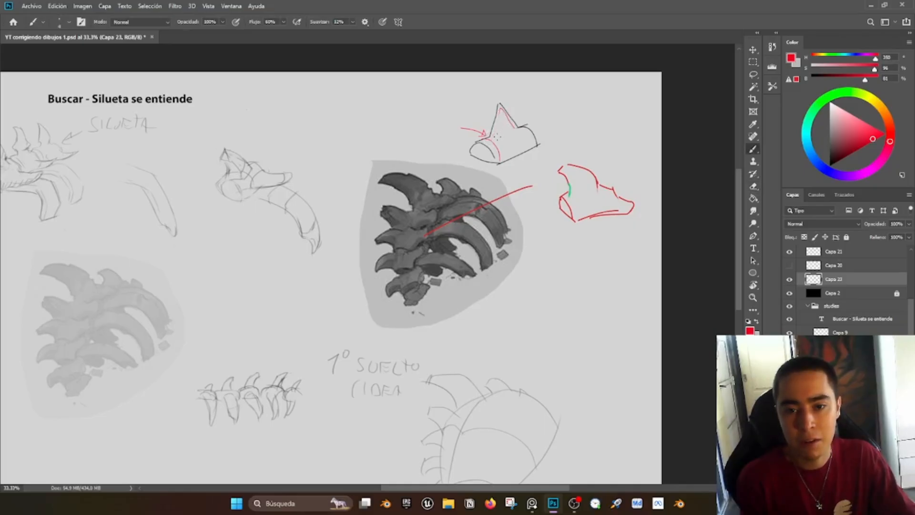
{"action": "left_click_drag", "start_coordinate": [496, 128], "coordinate": [511, 125]}
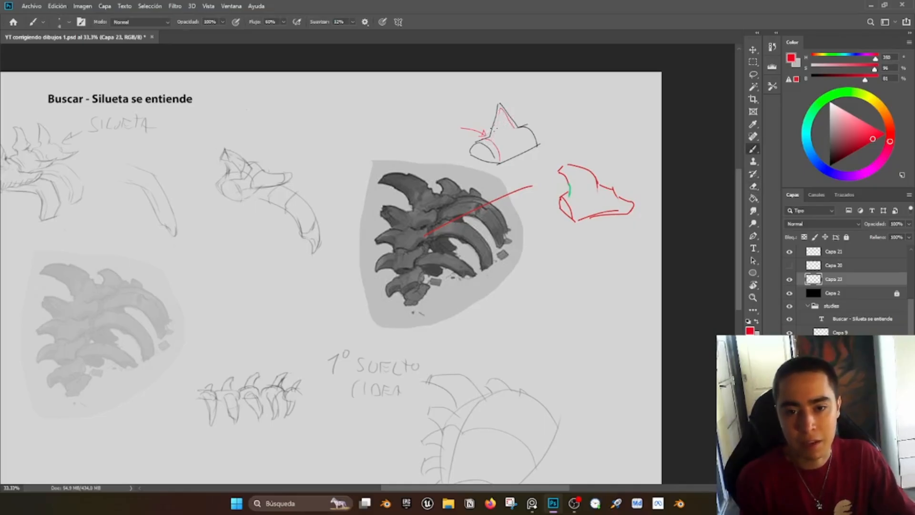
Step: Erase the red arrow and contour marks from the cone-and-cylinder sketch, and restore the black line where both forms meet
{"action": "key", "text": "e"}
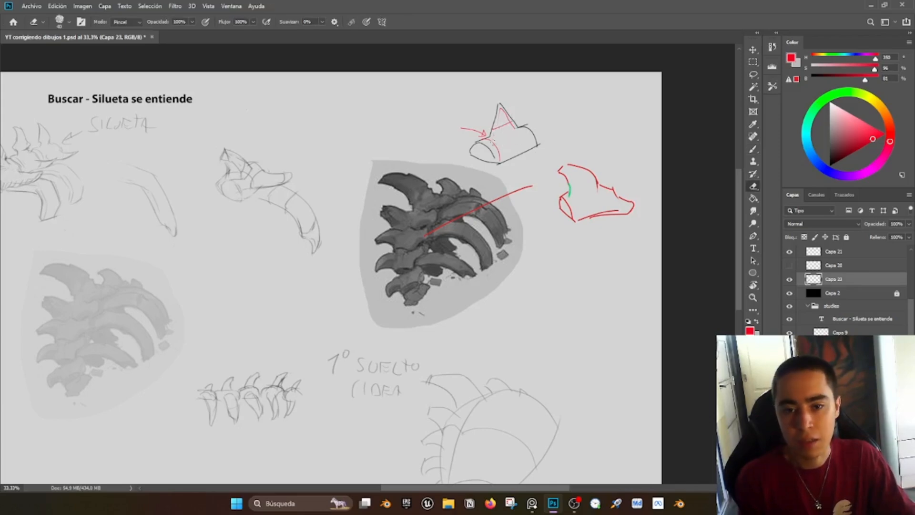
{"action": "left_click_drag", "start_coordinate": [496, 135], "coordinate": [503, 125]}
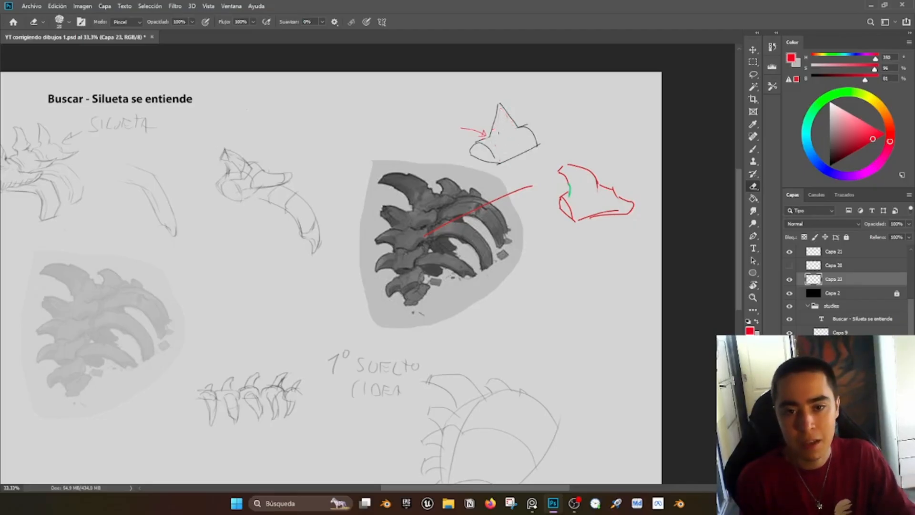
{"action": "left_click_drag", "start_coordinate": [481, 133], "coordinate": [487, 140]}
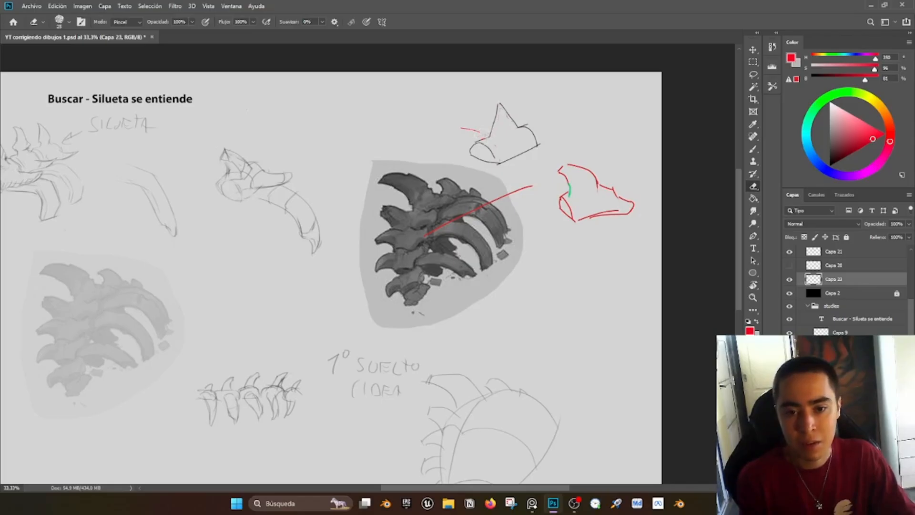
{"action": "key", "text": "b"}
{"action": "key", "text": "d"}
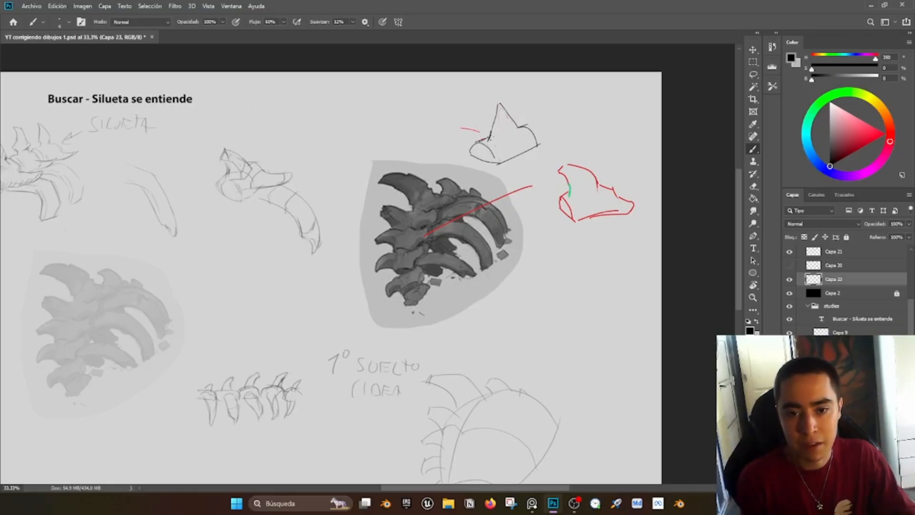
{"action": "key", "text": "e"}
{"action": "left_click_drag", "start_coordinate": [462, 129], "coordinate": [475, 131]}
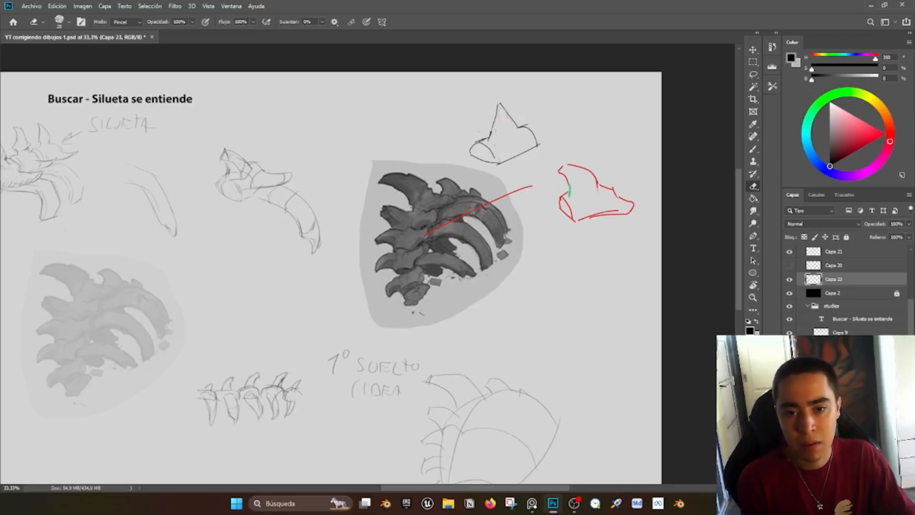
Step: Refine the cone's black edges and its joints with the cylinder, erasing stray lines inside the cone
{"action": "key", "text": "b"}
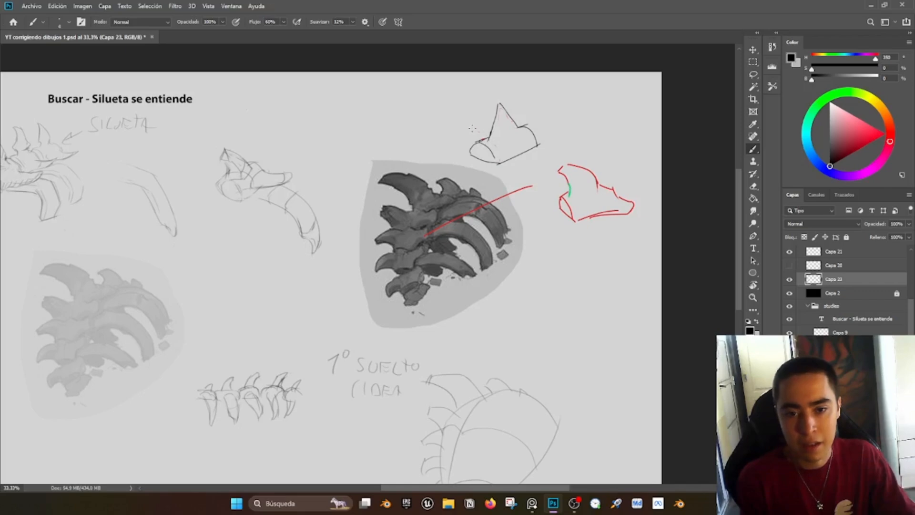
{"action": "key", "text": "e"}
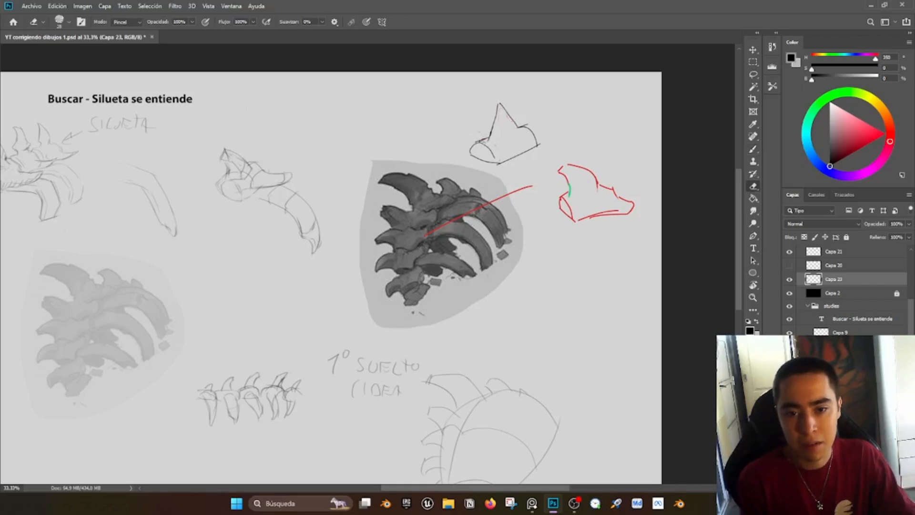
{"action": "key", "text": "b"}
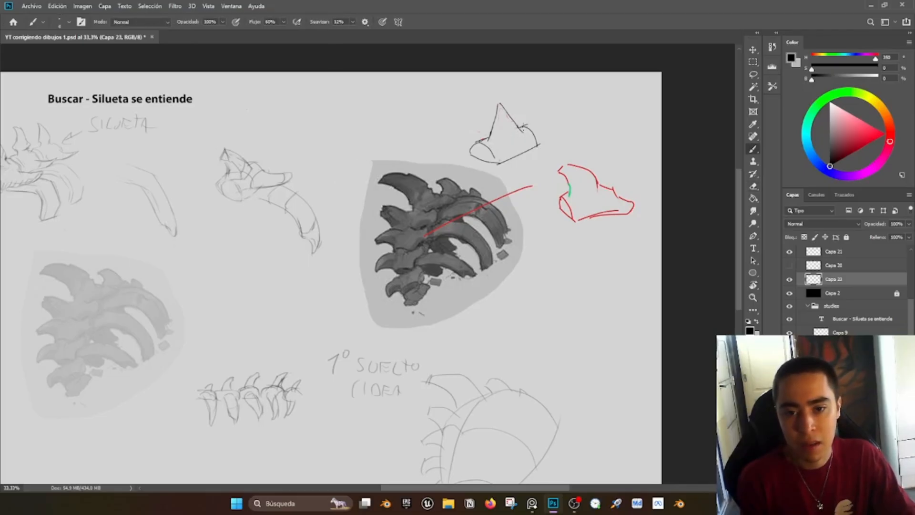
{"action": "key", "text": "e"}
{"action": "key", "text": "b"}
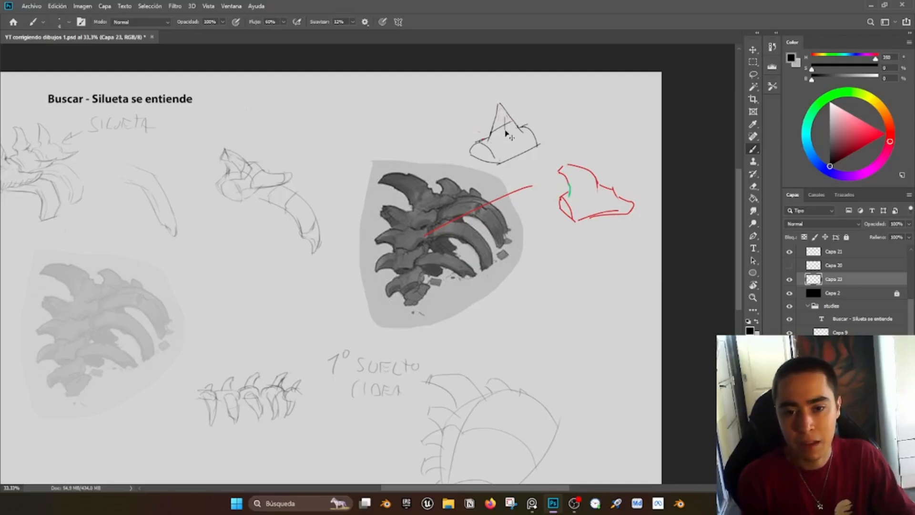
{"action": "key", "text": "e"}
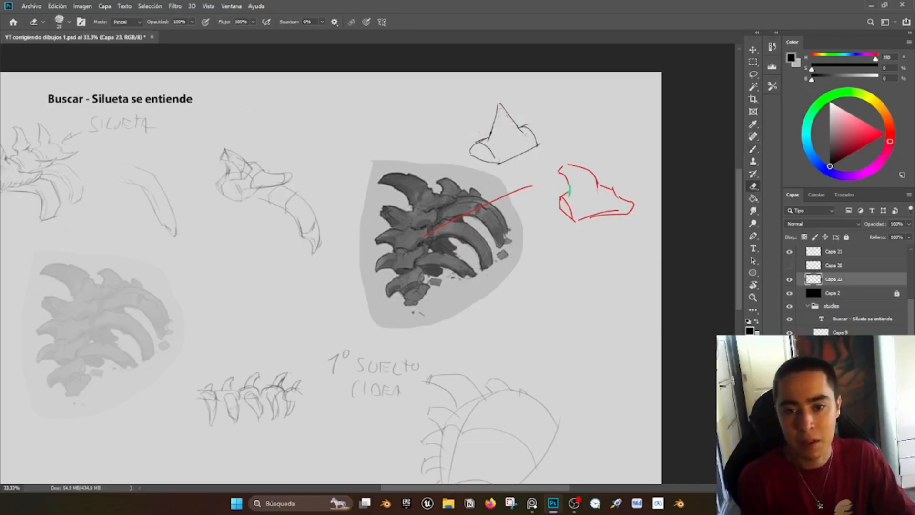
{"action": "key", "text": "b"}
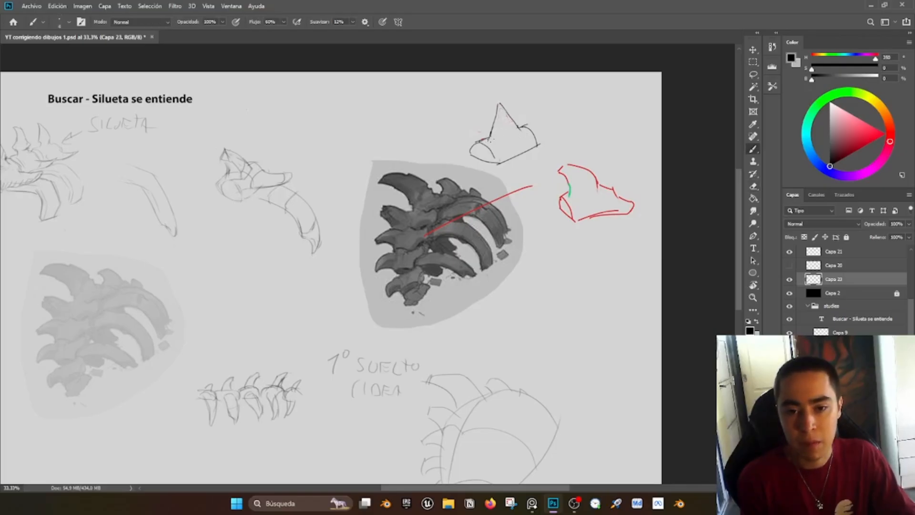
Step: Try muted red contour lines wrapping around the cylinder and along its upper edge
{"action": "left_click", "coordinate": [853, 136]}
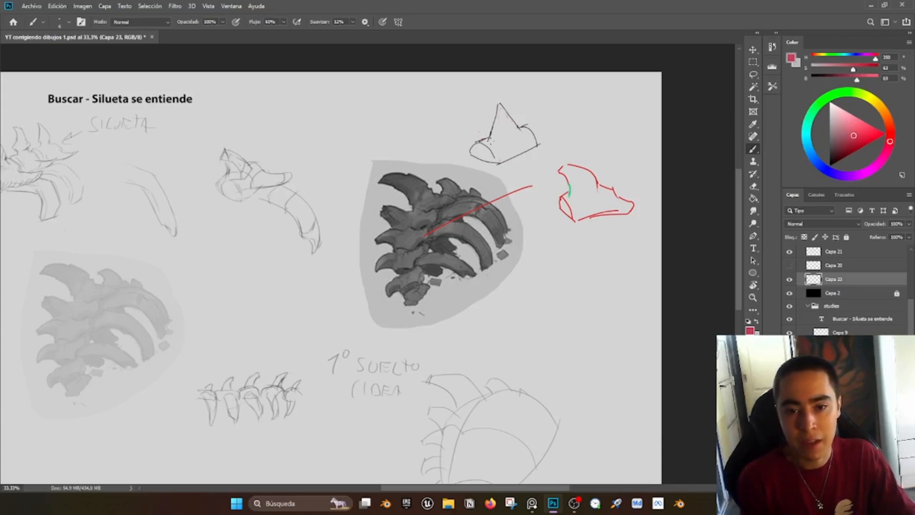
{"action": "mouse_move", "coordinate": [483, 141]}
{"action": "left_mouse_down"}
{"action": "mouse_move", "coordinate": [510, 154]}
{"action": "mouse_move", "coordinate": [525, 128]}
{"action": "left_mouse_up"}
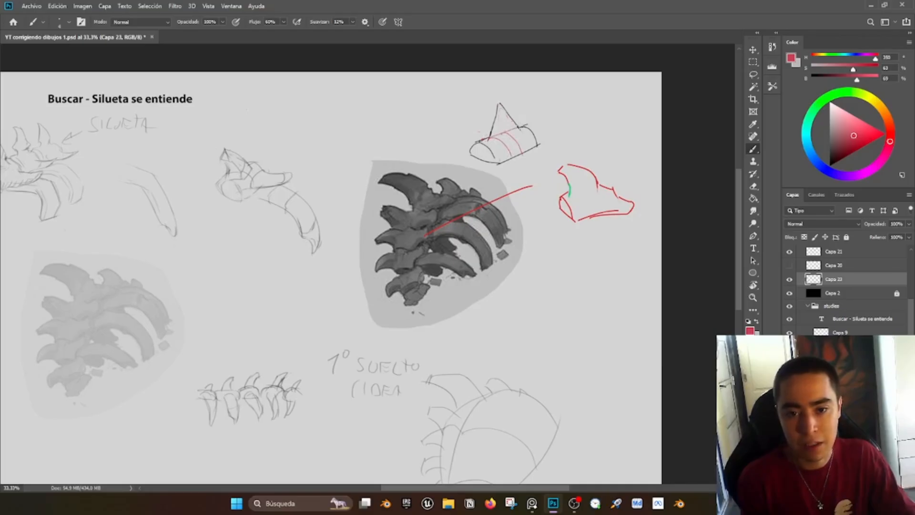
{"action": "key", "text": "ctrl+z"}
{"action": "key", "text": "ctrl+z"}
{"action": "key", "text": "ctrl+z"}
Step: Try teal cross-contour lines across the cone
{"action": "key", "text": "x"}
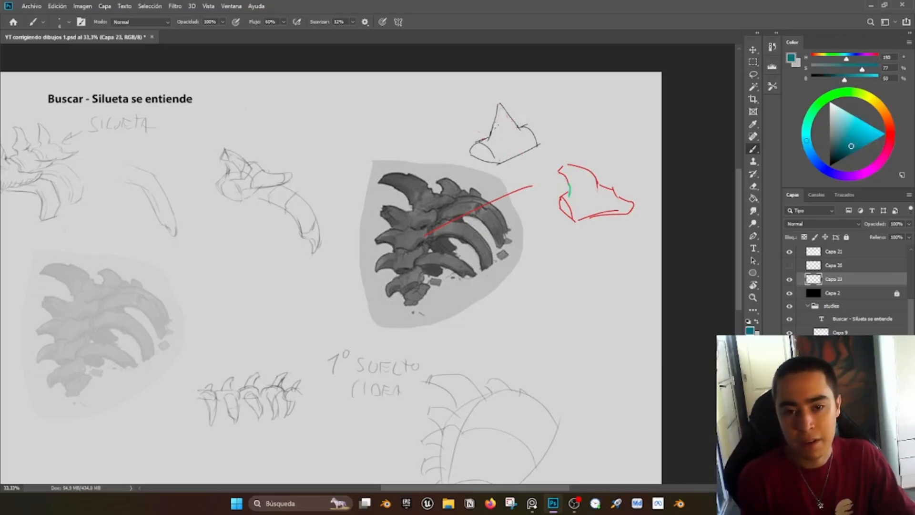
{"action": "left_click_drag", "start_coordinate": [495, 127], "coordinate": [516, 123]}
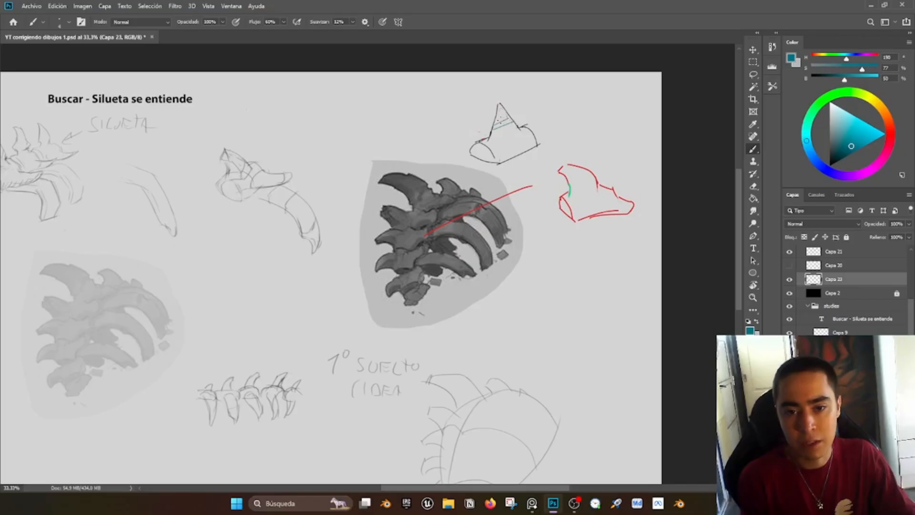
{"action": "key", "text": "ctrl+z"}
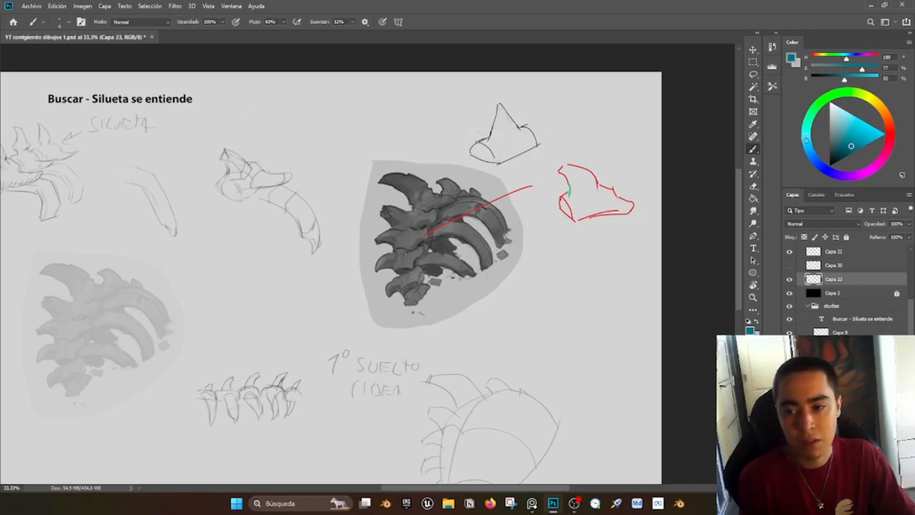
Step: Draw a black line across the cone's base where it meets the cylinder
{"action": "left_click_drag", "start_coordinate": [852, 146], "coordinate": [829, 166]}
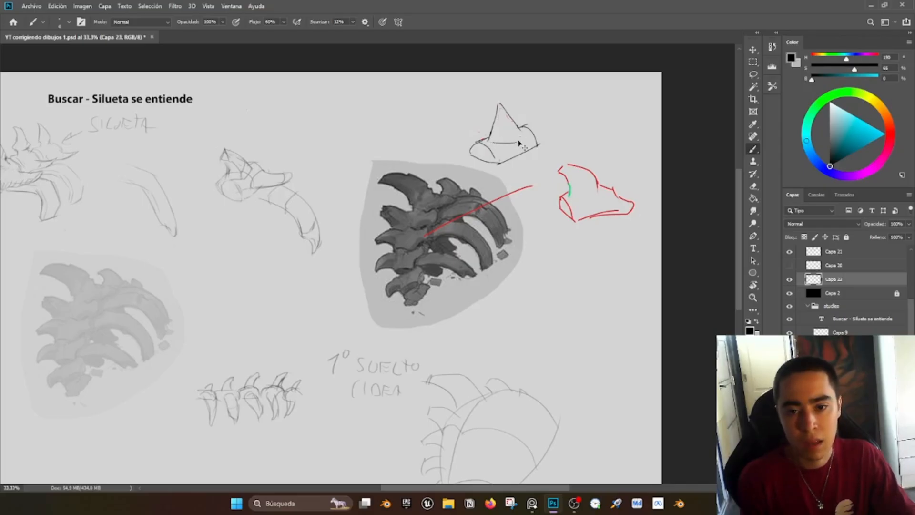
Step: Draw the curved seam where the cone meets the cylinder and refine the cone's right side with black lines
{"action": "mouse_move", "coordinate": [491, 143]}
{"action": "left_mouse_down"}
{"action": "mouse_move", "coordinate": [515, 144]}
{"action": "mouse_move", "coordinate": [518, 130]}
{"action": "left_mouse_up"}
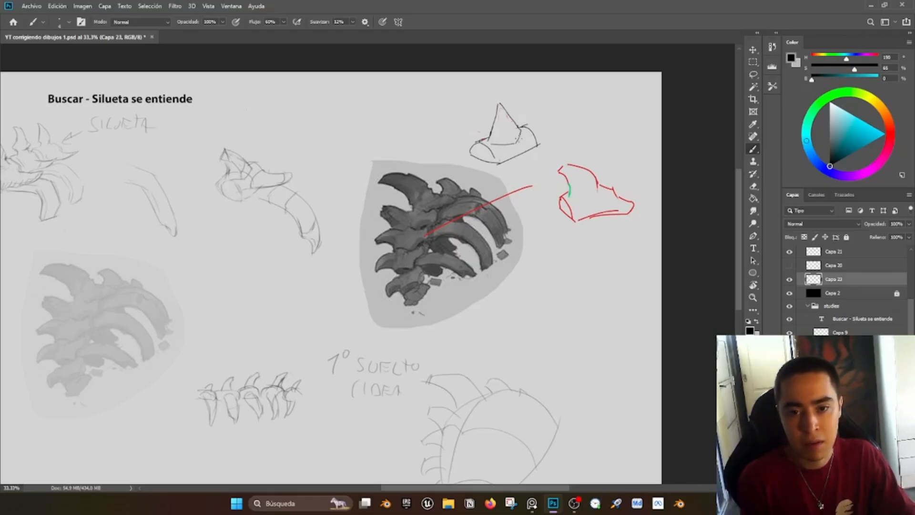
{"action": "key", "text": "e"}
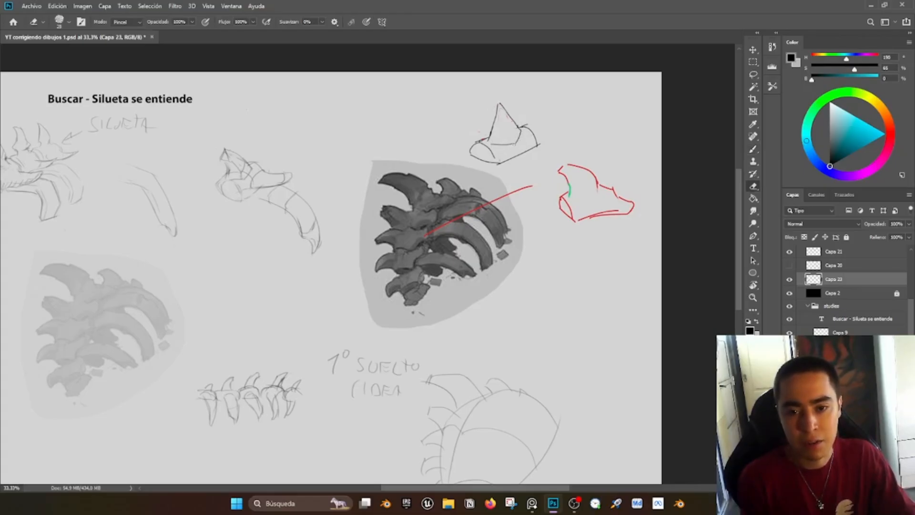
{"action": "key", "text": "b"}
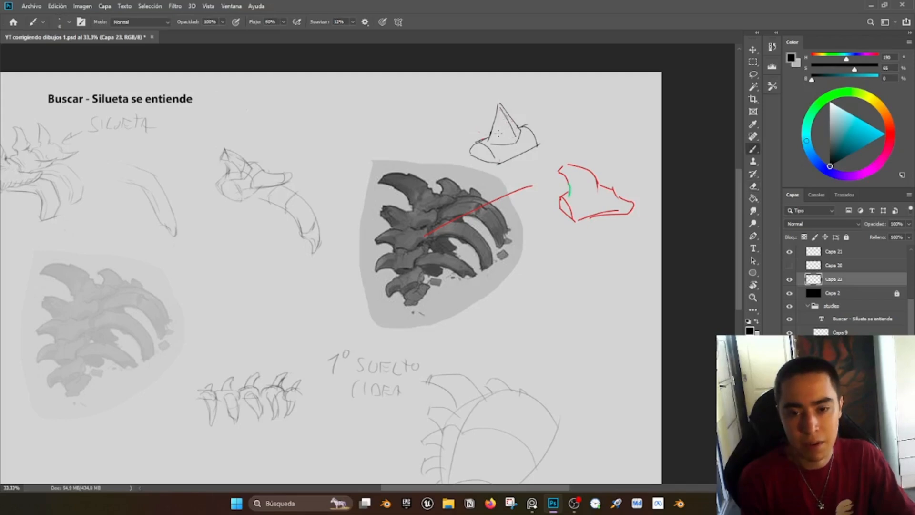
Step: Draw a red arrow across the cone's base towards the cylinder, with red guide marks around it, and erase the excess
{"action": "left_click", "coordinate": [890, 132]}
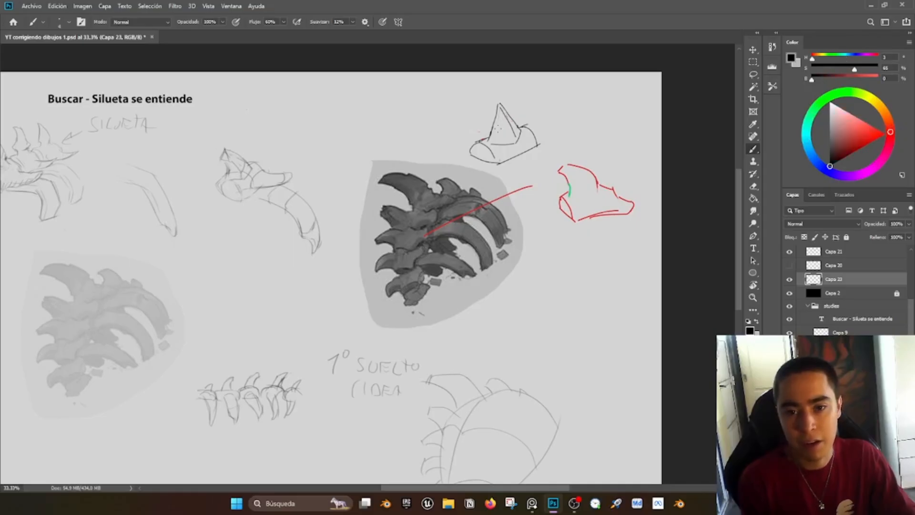
{"action": "left_click", "coordinate": [866, 134]}
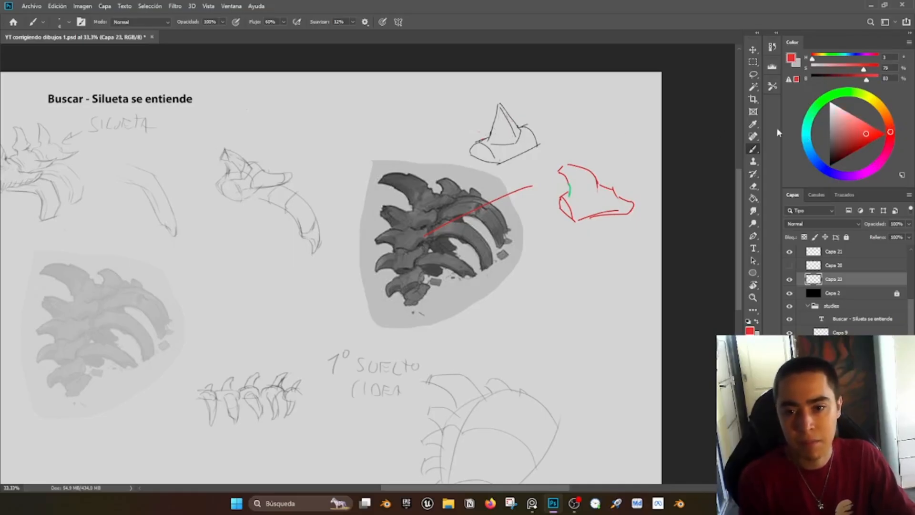
{"action": "mouse_move", "coordinate": [493, 132]}
{"action": "left_mouse_down"}
{"action": "mouse_move", "coordinate": [512, 133]}
{"action": "mouse_move", "coordinate": [527, 109]}
{"action": "left_mouse_up"}
{"action": "key", "text": "e"}
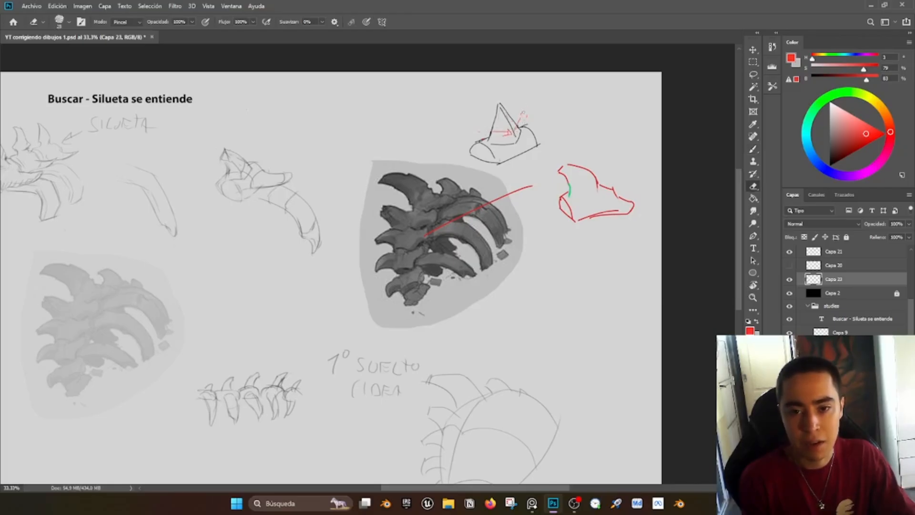
{"action": "key", "text": "b"}
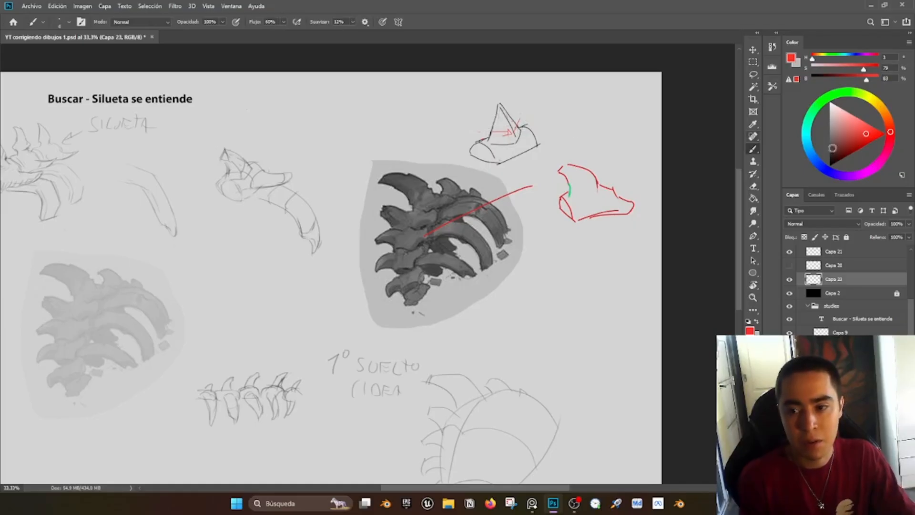
Step: Switch the brush colour to black and redraw the cone's left edge, undoing the unwanted strokes
{"action": "left_click_drag", "start_coordinate": [846, 159], "coordinate": [828, 168]}
{"action": "mouse_move", "coordinate": [497, 107]}
{"action": "left_mouse_down"}
{"action": "mouse_move", "coordinate": [487, 127]}
{"action": "mouse_move", "coordinate": [509, 121]}
{"action": "mouse_move", "coordinate": [493, 119]}
{"action": "mouse_move", "coordinate": [488, 144]}
{"action": "left_mouse_up"}
{"action": "key", "text": "ctrl+z"}
{"action": "key", "text": "ctrl+z"}
{"action": "key", "text": "ctrl+z"}
{"action": "key", "text": "ctrl+z"}
{"action": "key", "text": "ctrl+z"}
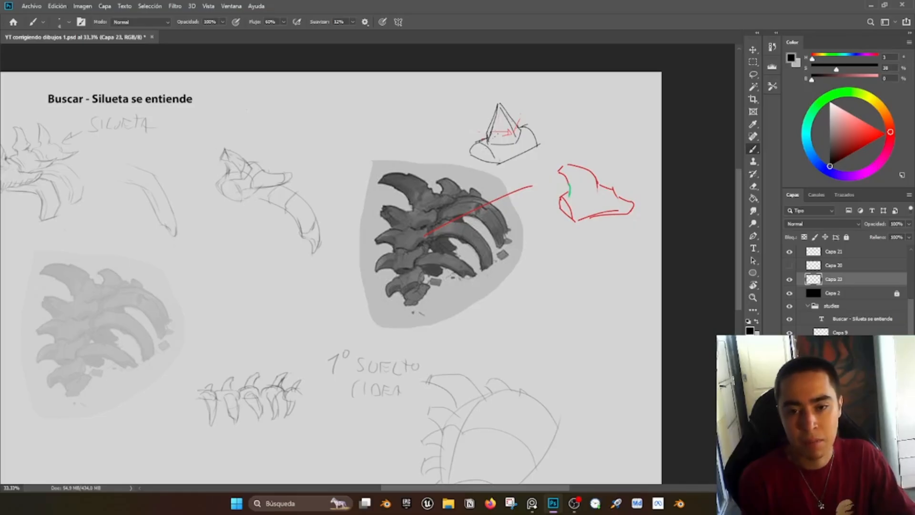
Step: Rework the cone's lower side edges and its junction with the cylinder in black, erasing stray lines
{"action": "key", "text": "e"}
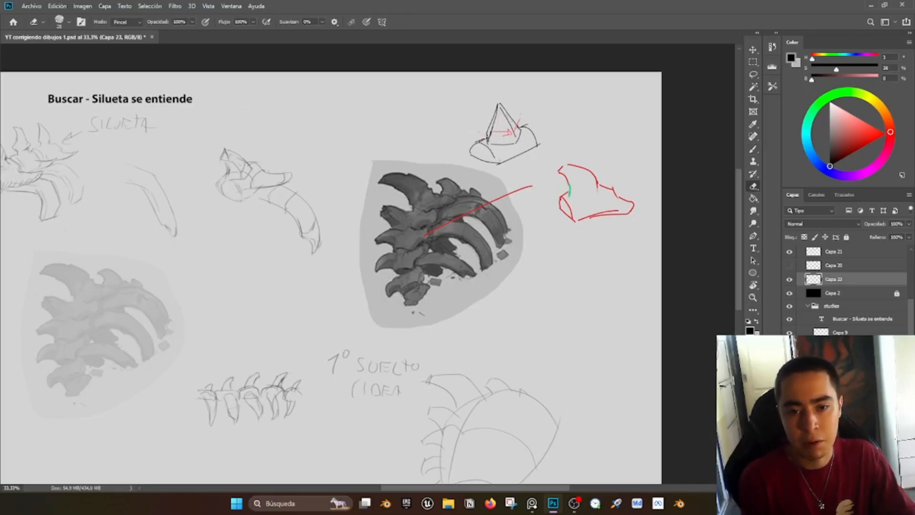
{"action": "key", "text": "b"}
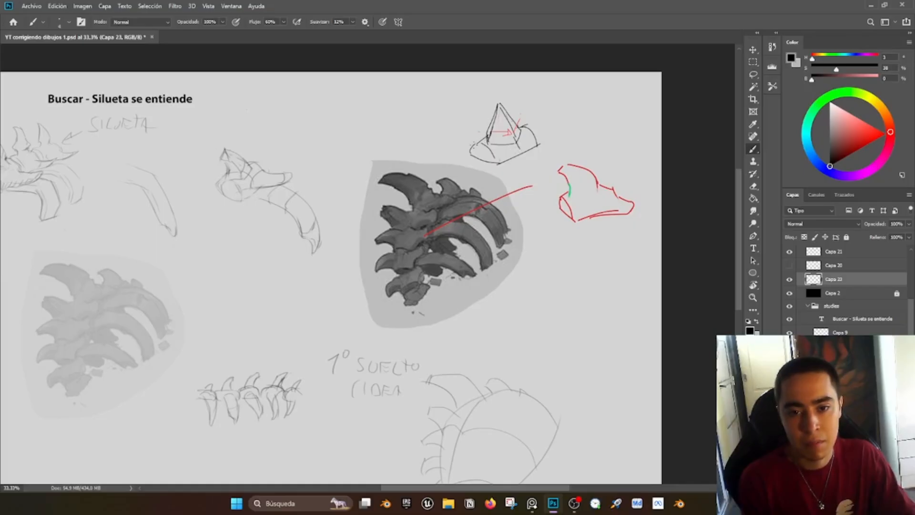
{"action": "key", "text": "e"}
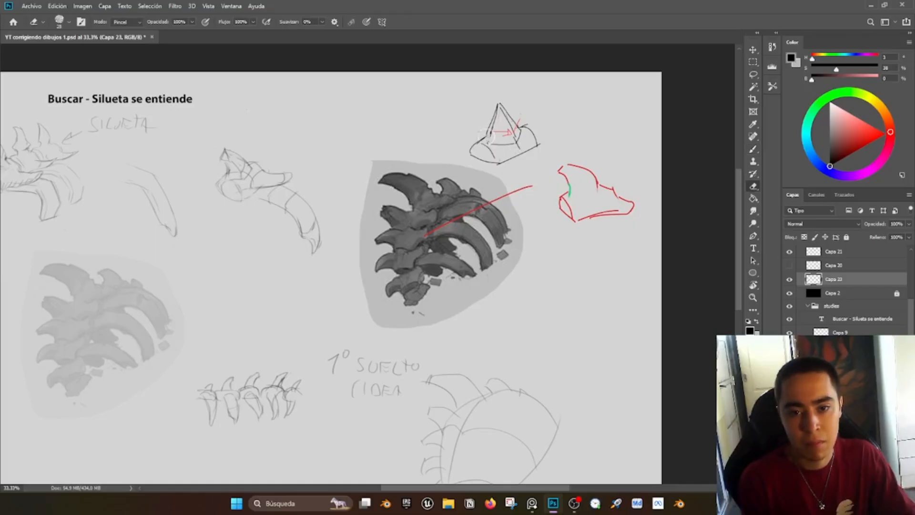
{"action": "key", "text": "b"}
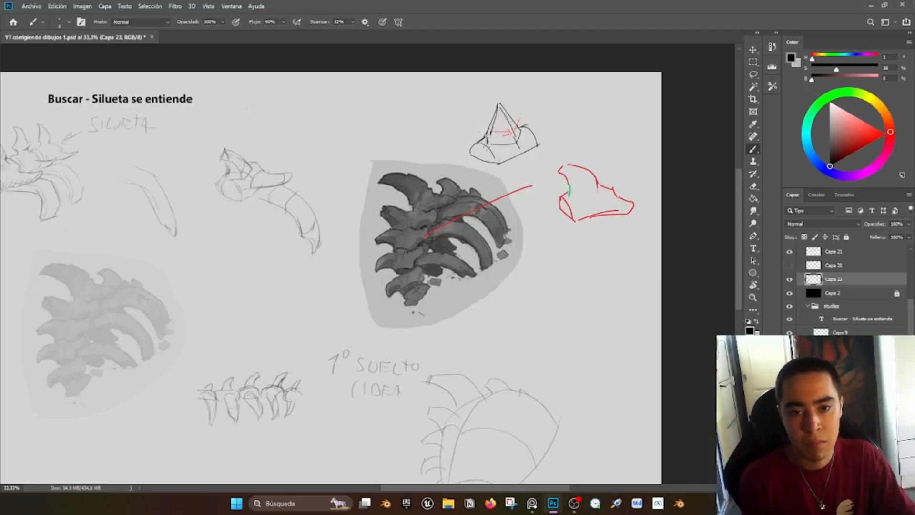
{"action": "key", "text": "e"}
{"action": "key", "text": "b"}
{"action": "key", "text": "e"}
{"action": "key", "text": "b"}
{"action": "key", "text": "e"}
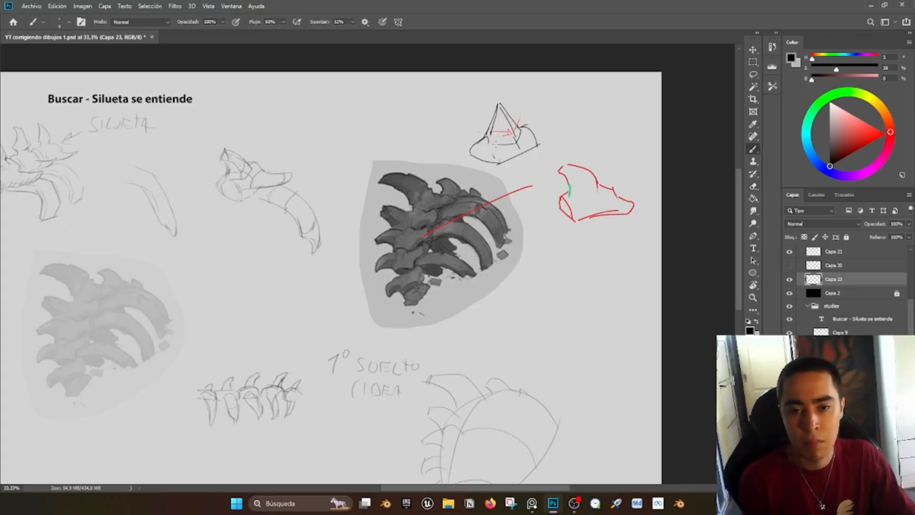
Step: Redraw the cylinder's rounded left end and the cone's front base line in black
{"action": "key", "text": "b"}
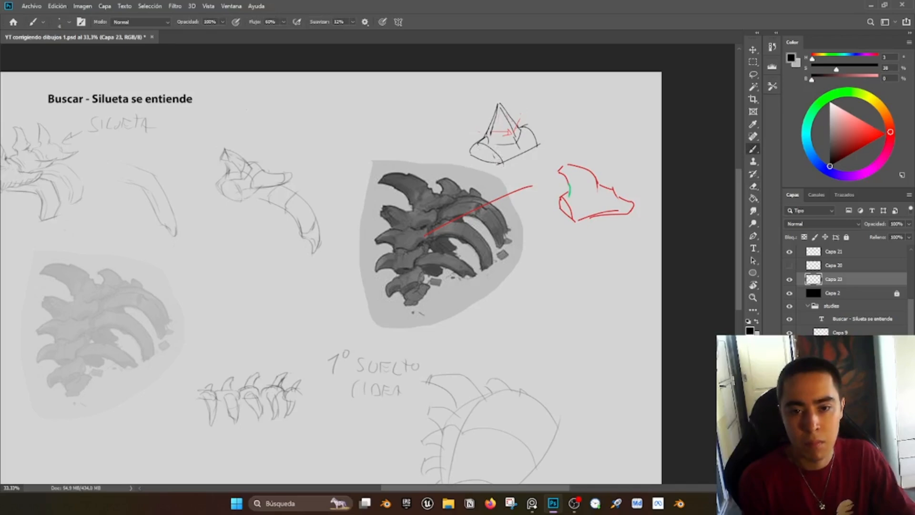
{"action": "key", "text": "e"}
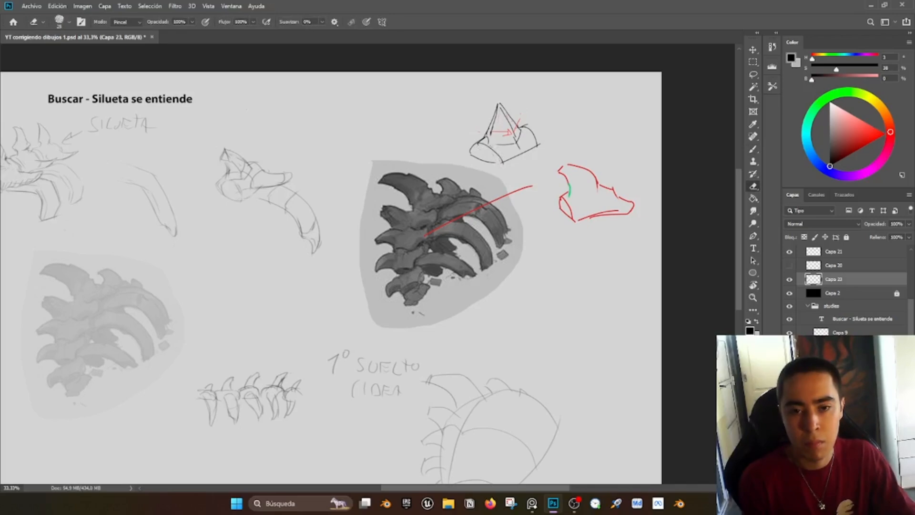
{"action": "key", "text": "b"}
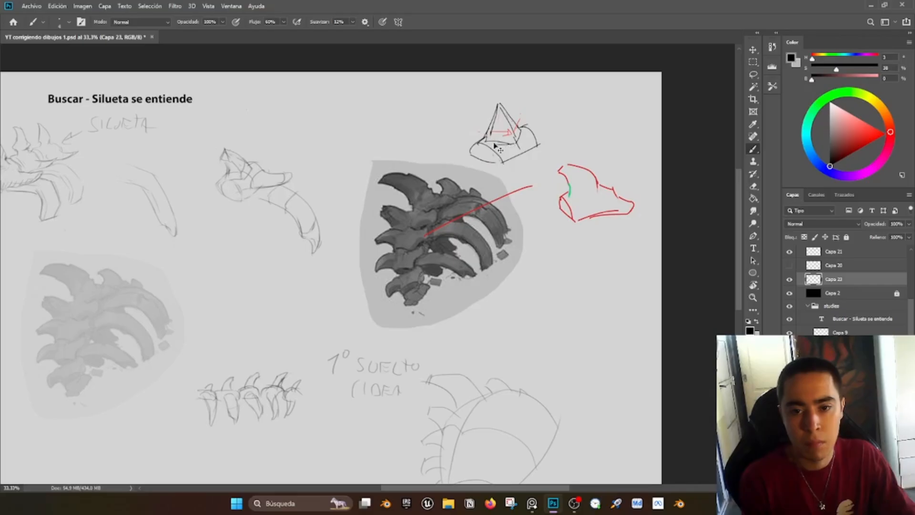
Step: Erase the cone edge's overshoot on the cylinder and redraw the cone's curved front base with clean black lines
{"action": "key", "text": "e"}
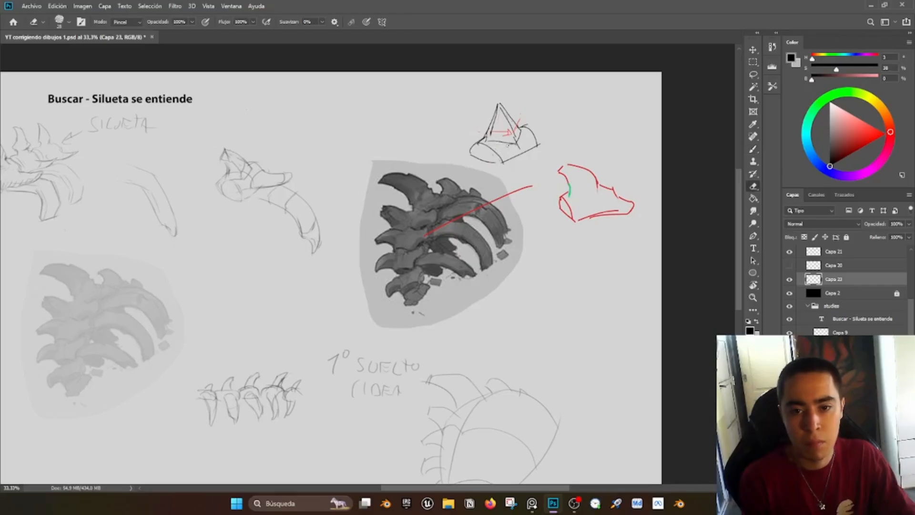
{"action": "left_click_drag", "start_coordinate": [520, 149], "coordinate": [516, 141]}
{"action": "key", "text": "b"}
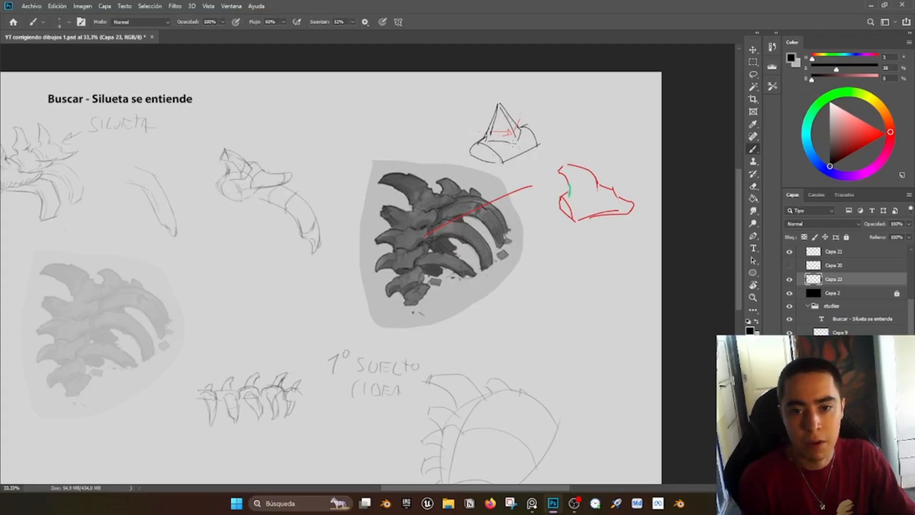
{"action": "key", "text": "e"}
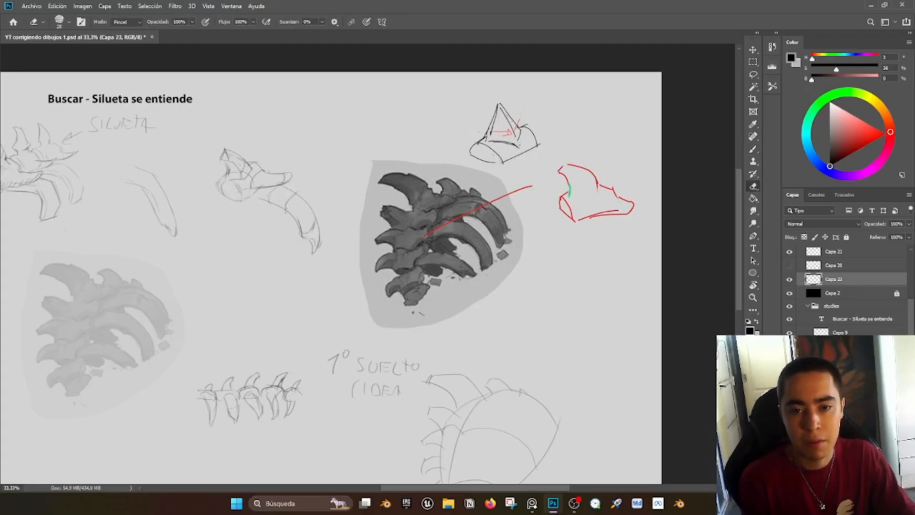
{"action": "key", "text": "b"}
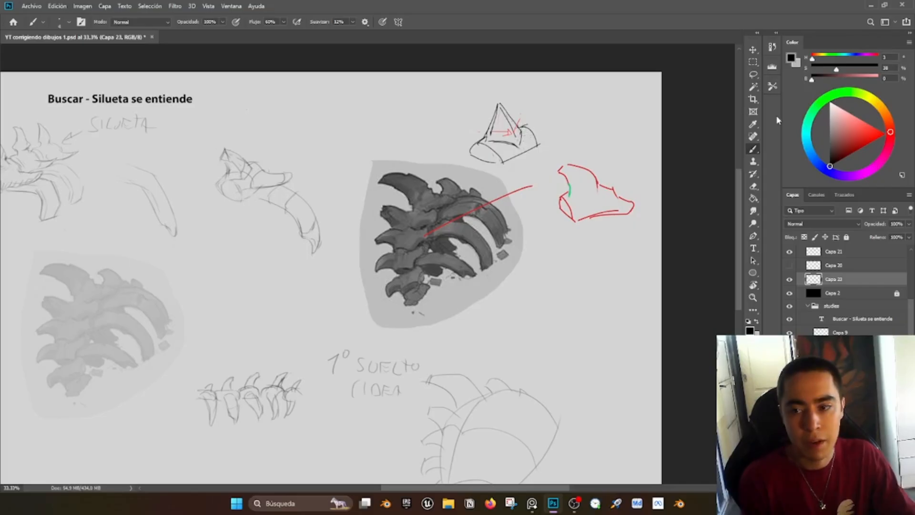
Step: Sketch red curvature guides around the cylinder's right end and try a blue mark beside the cone
{"action": "left_click", "coordinate": [864, 134]}
{"action": "mouse_move", "coordinate": [530, 124]}
{"action": "left_mouse_down"}
{"action": "mouse_move", "coordinate": [545, 142]}
{"action": "mouse_move", "coordinate": [493, 154]}
{"action": "mouse_move", "coordinate": [537, 130]}
{"action": "left_mouse_up"}
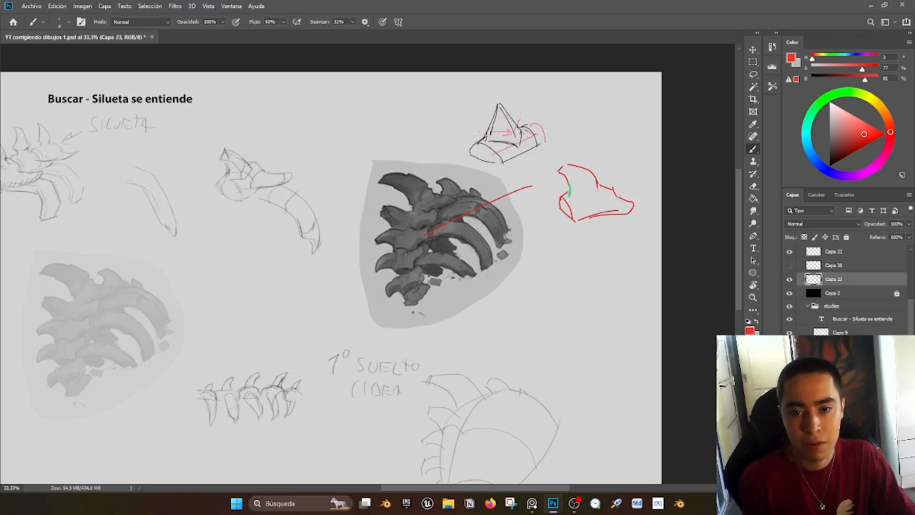
{"action": "left_click", "coordinate": [810, 151]}
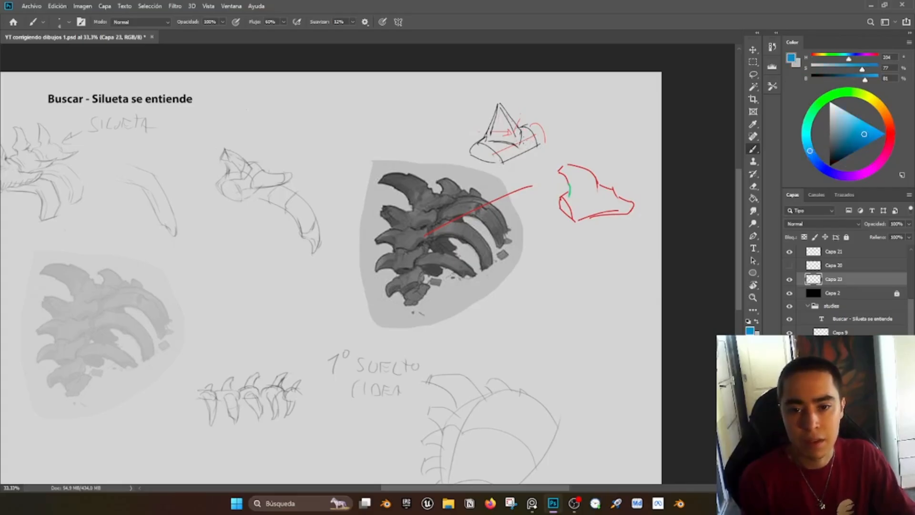
{"action": "left_click_drag", "start_coordinate": [513, 136], "coordinate": [527, 136]}
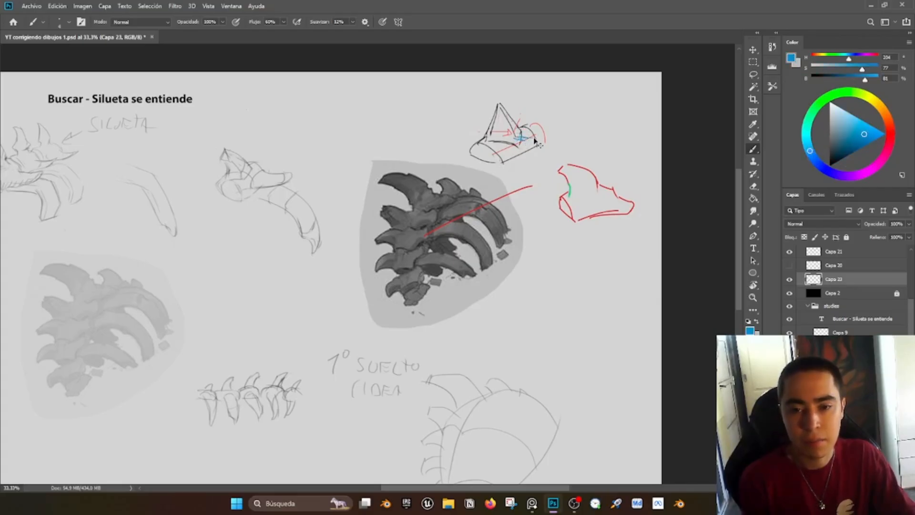
{"action": "key", "text": "ctrl+z"}
{"action": "key", "text": "ctrl+z"}
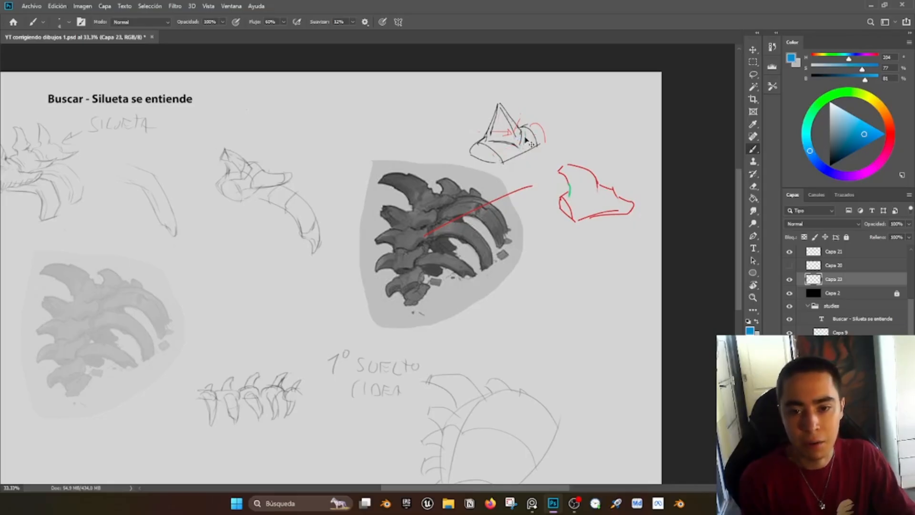
Step: Try blue direction arrows leaving the cylinder and undo the blue and red guides around it
{"action": "mouse_move", "coordinate": [526, 141]}
{"action": "left_mouse_down"}
{"action": "mouse_move", "coordinate": [531, 161]}
{"action": "mouse_move", "coordinate": [558, 124]}
{"action": "left_mouse_up"}
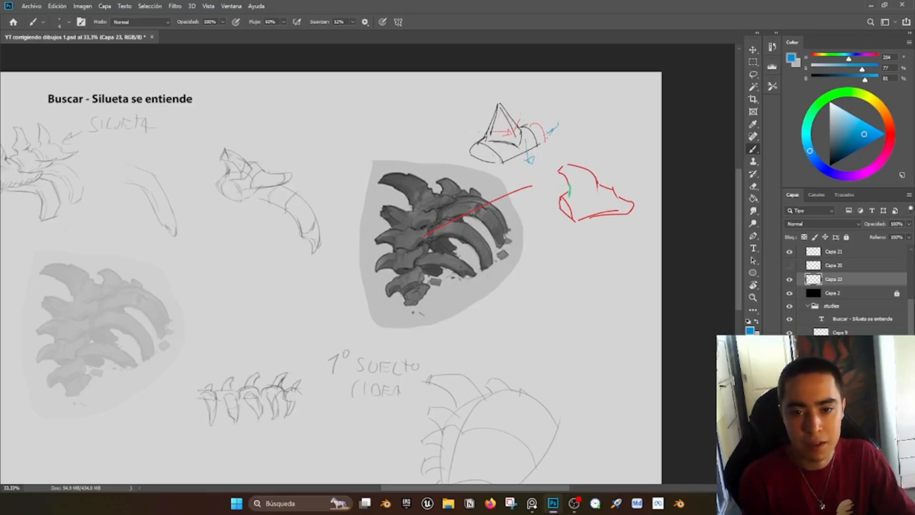
{"action": "key", "text": "ctrl+z"}
{"action": "key", "text": "ctrl+z"}
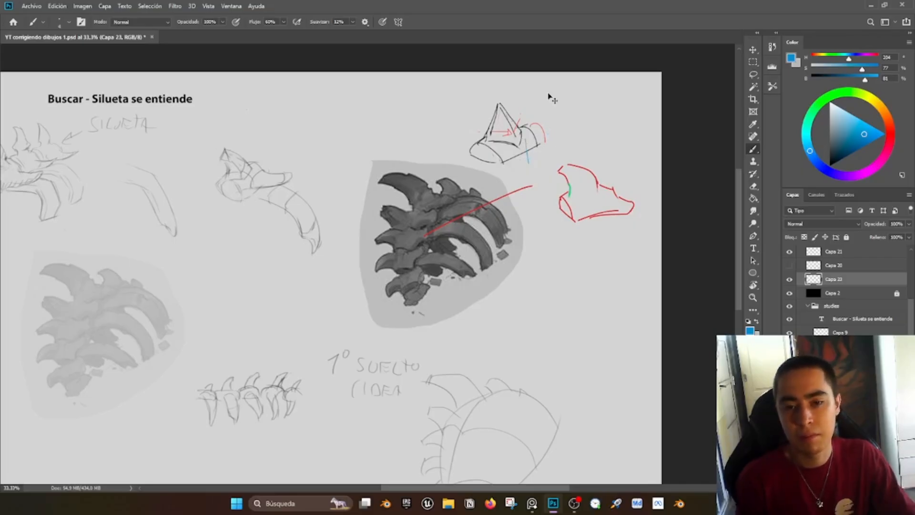
{"action": "key", "text": "ctrl+z"}
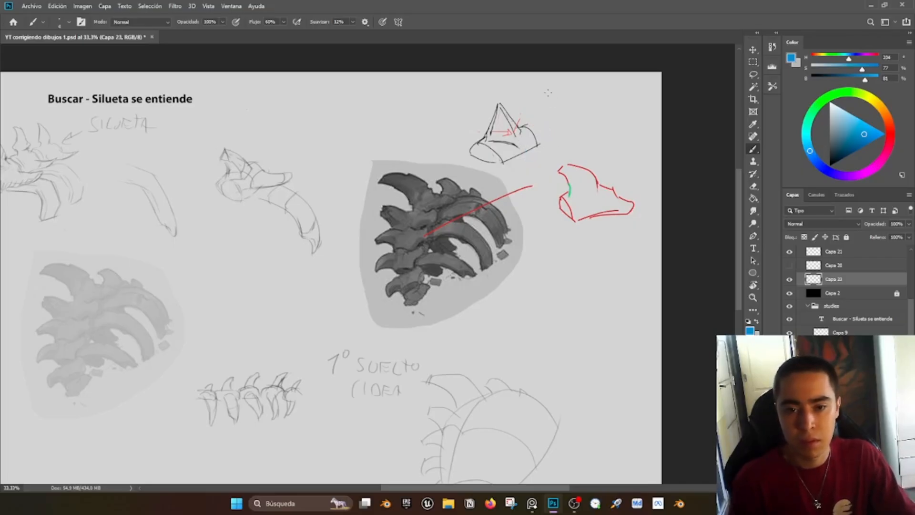
Step: Erase the red arrow and guide marks from the cone and restore its right edge in black
{"action": "left_click", "coordinate": [830, 166]}
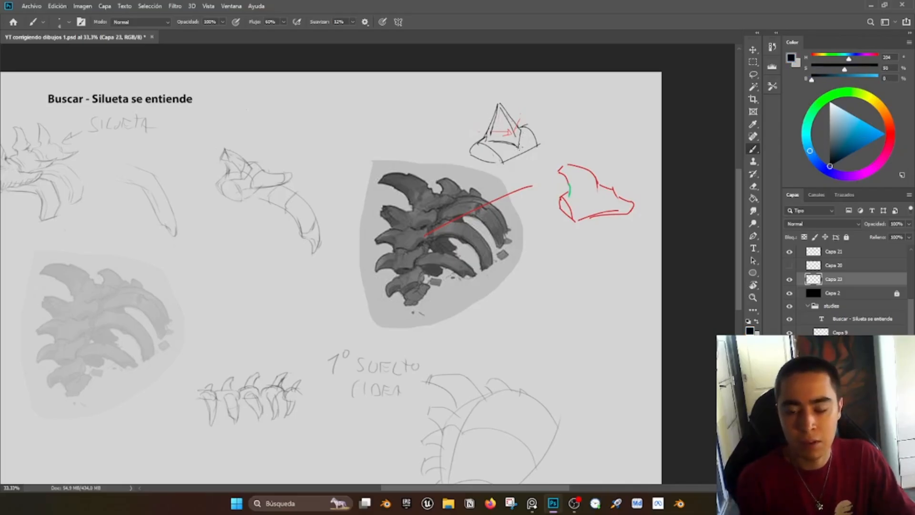
{"action": "key", "text": "e"}
{"action": "left_click_drag", "start_coordinate": [503, 130], "coordinate": [521, 122]}
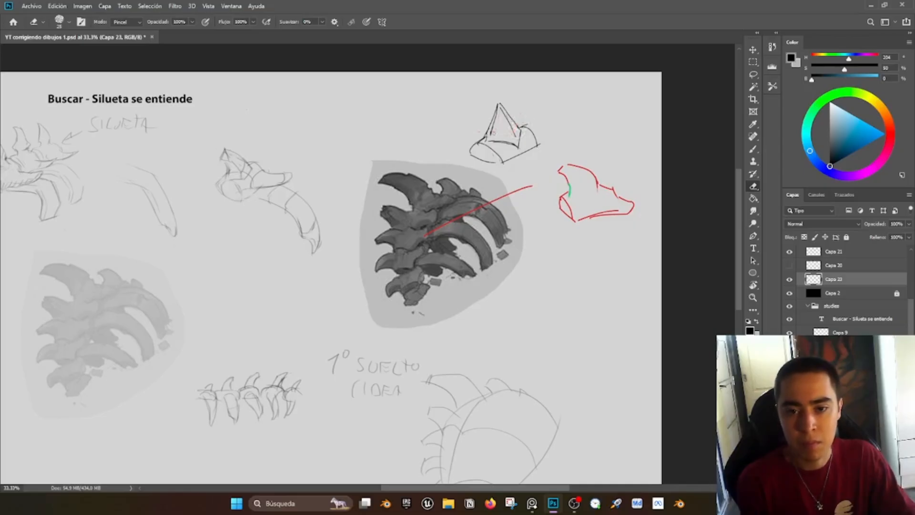
{"action": "key", "text": "b"}
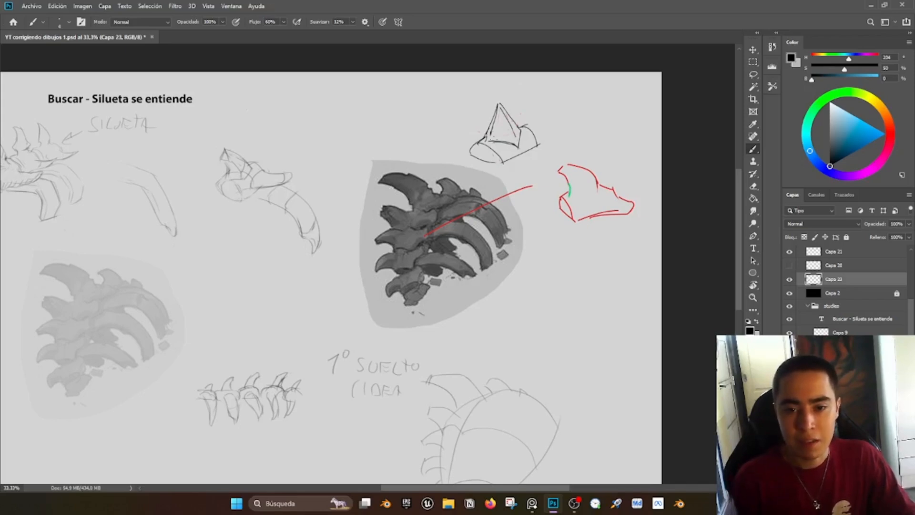
Step: Erase the interior lines of the cone and cylinder sketch, leaving only the outer silhouette
{"action": "key", "text": "e"}
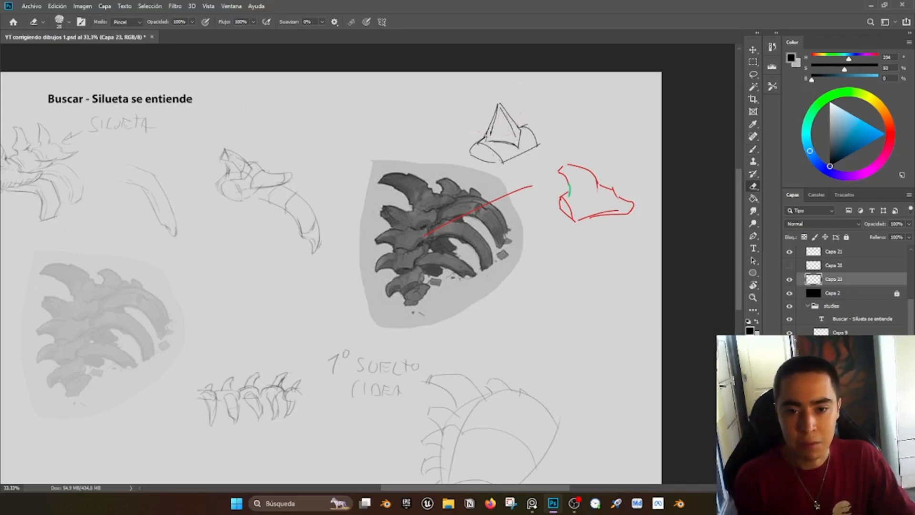
{"action": "left_click_drag", "start_coordinate": [480, 144], "coordinate": [492, 150]}
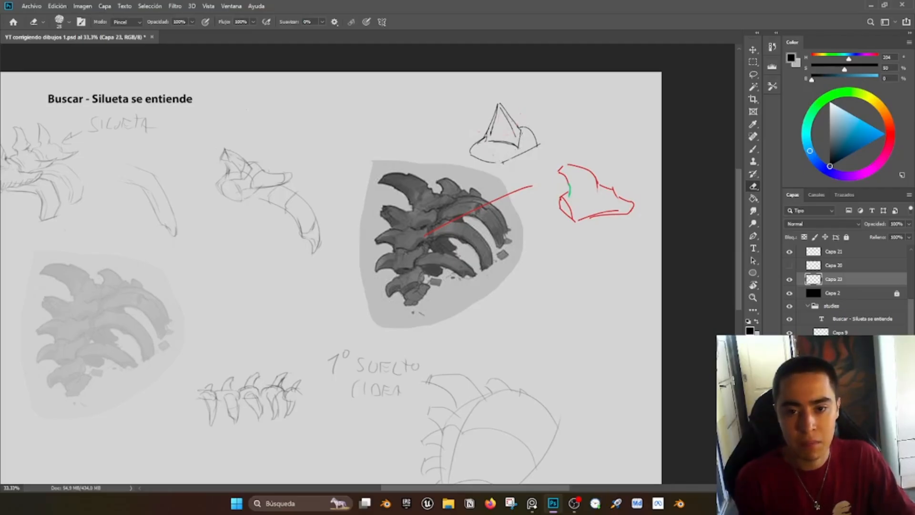
{"action": "left_click_drag", "start_coordinate": [518, 133], "coordinate": [519, 148]}
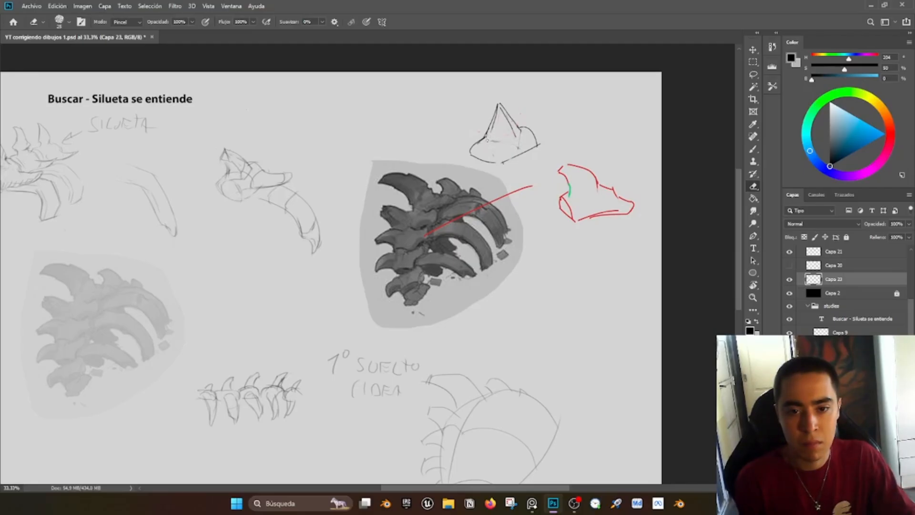
{"action": "left_click_drag", "start_coordinate": [512, 118], "coordinate": [515, 139]}
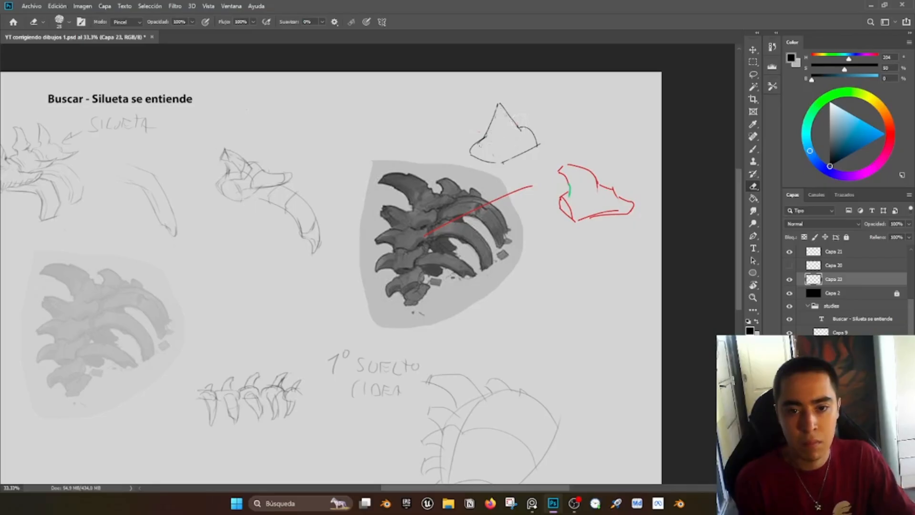
{"action": "key", "text": "b"}
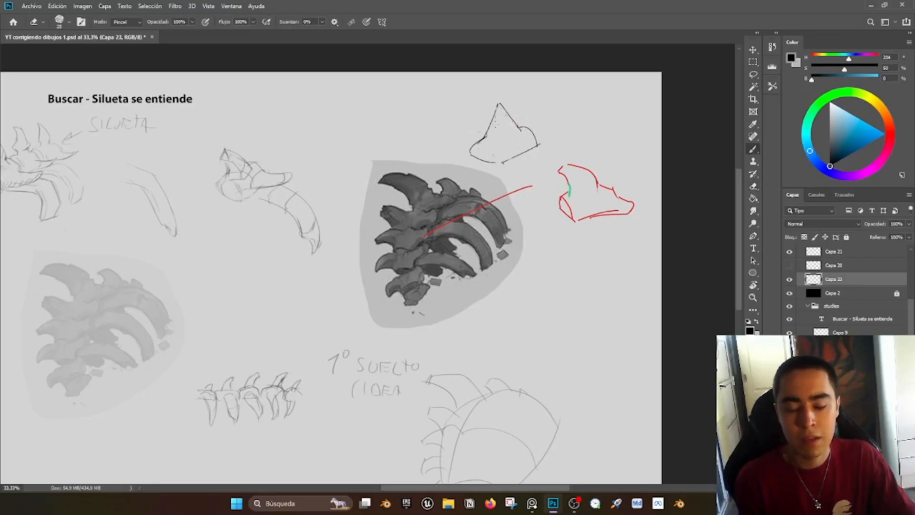
Step: Redraw the lower edge of the black cone-and-cylinder silhouette as straight segments meeting at a low corner
{"action": "key", "text": "e"}
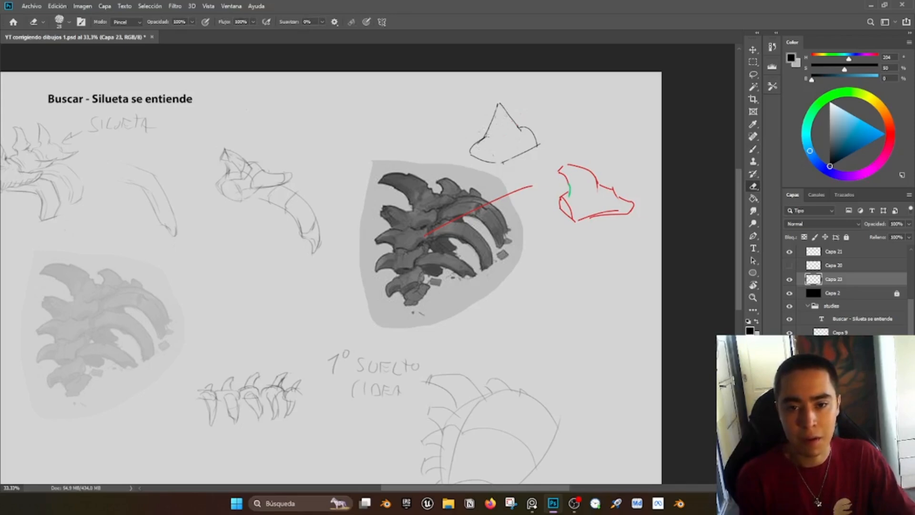
{"action": "key", "text": "b"}
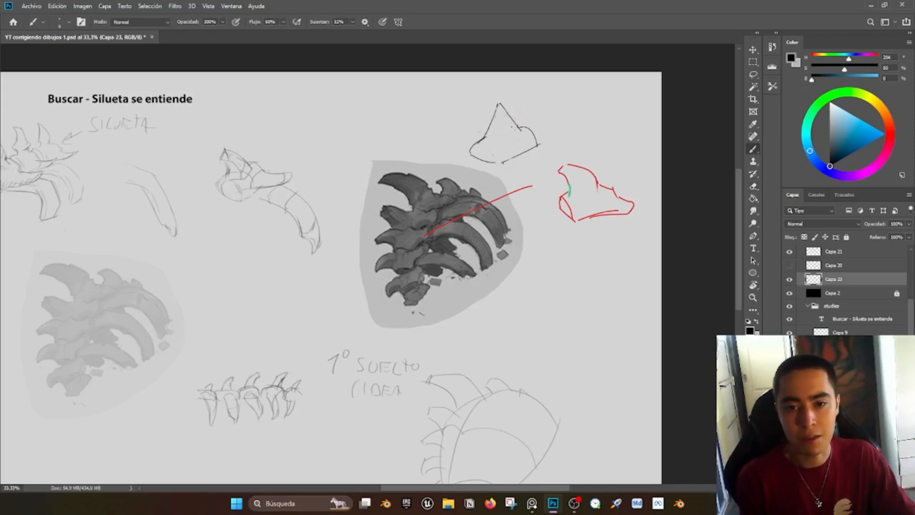
{"action": "key", "text": "e"}
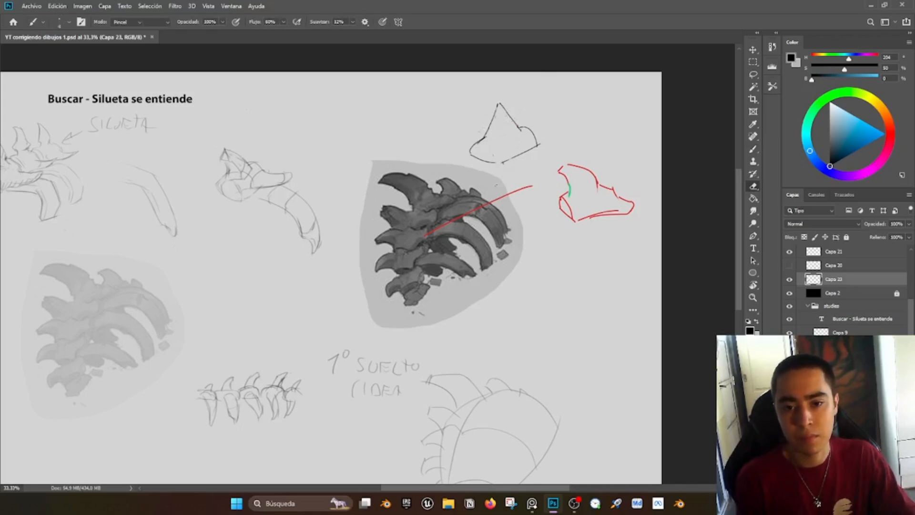
{"action": "key", "text": "b"}
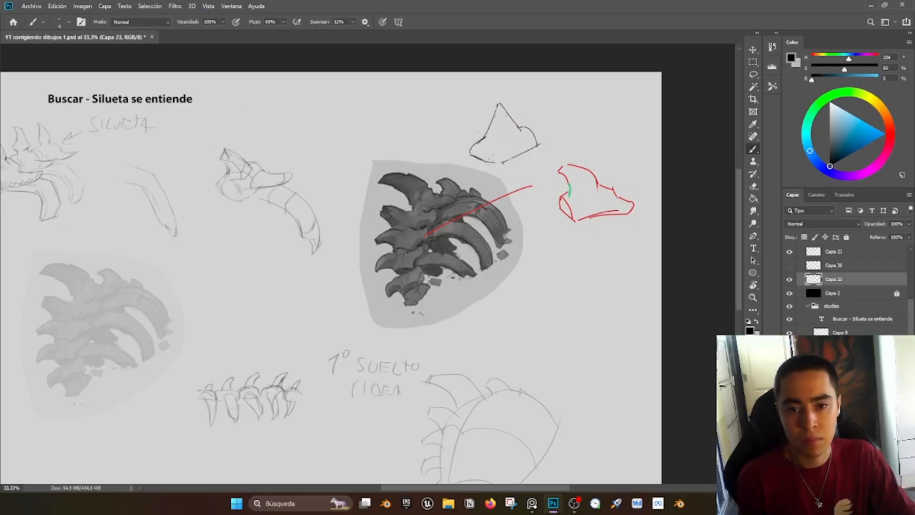
{"action": "key", "text": "e"}
{"action": "mouse_move", "coordinate": [500, 165]}
{"action": "left_mouse_down"}
{"action": "mouse_move", "coordinate": [540, 148]}
{"action": "mouse_move", "coordinate": [470, 155]}
{"action": "left_mouse_up"}
{"action": "key", "text": "b"}
{"action": "key", "text": "ctrl+z"}
{"action": "key", "text": "ctrl+z"}
{"action": "key", "text": "ctrl+z"}
{"action": "key", "text": "e"}
{"action": "key", "text": "b"}
{"action": "key", "text": "ctrl+z"}
{"action": "key", "text": "ctrl+z"}
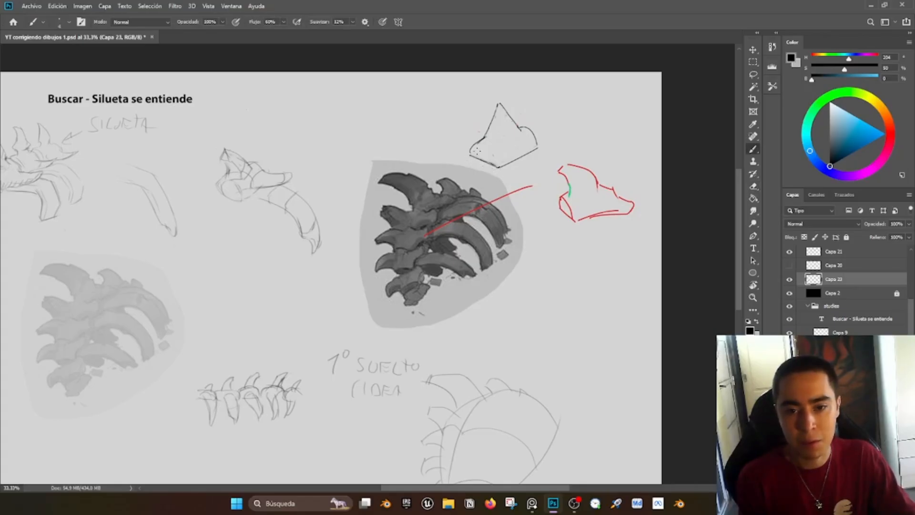
Step: Add a short curved overlap line inside the silhouette where the cone's left side meets the cylinder
{"action": "key", "text": "e"}
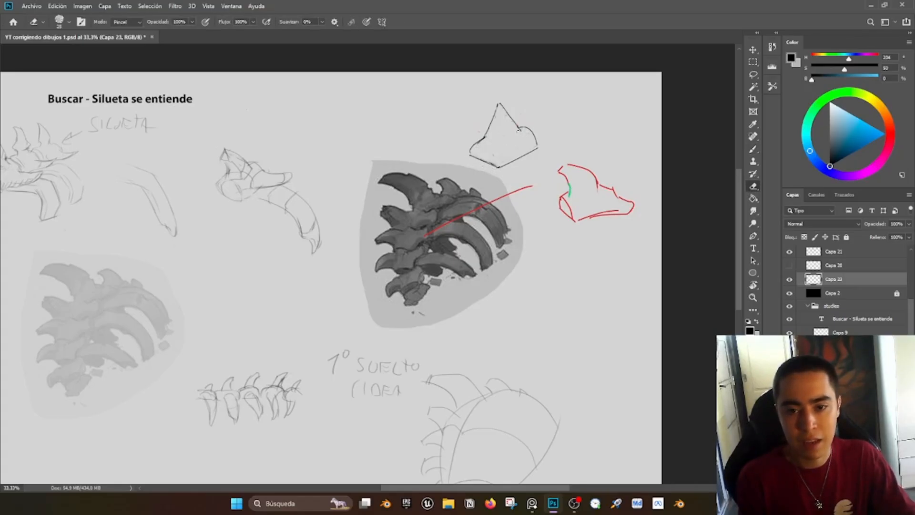
{"action": "key", "text": "b"}
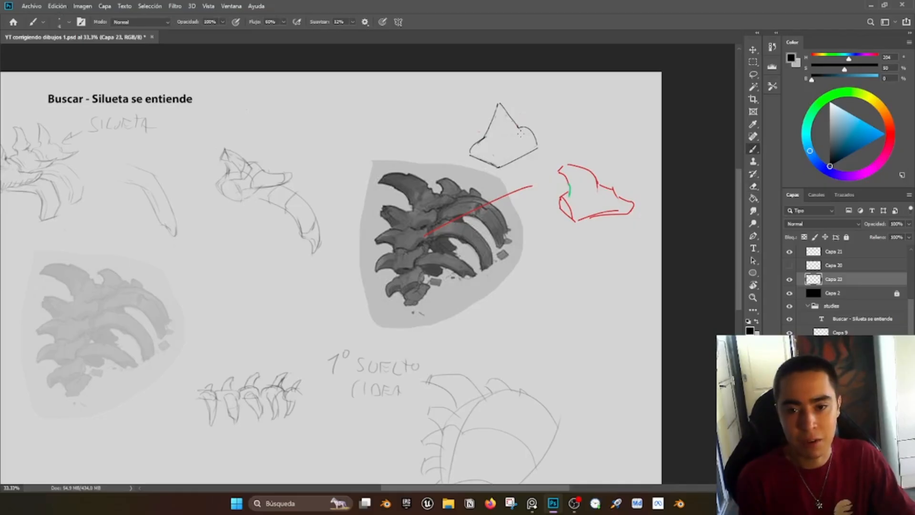
{"action": "key", "text": "e"}
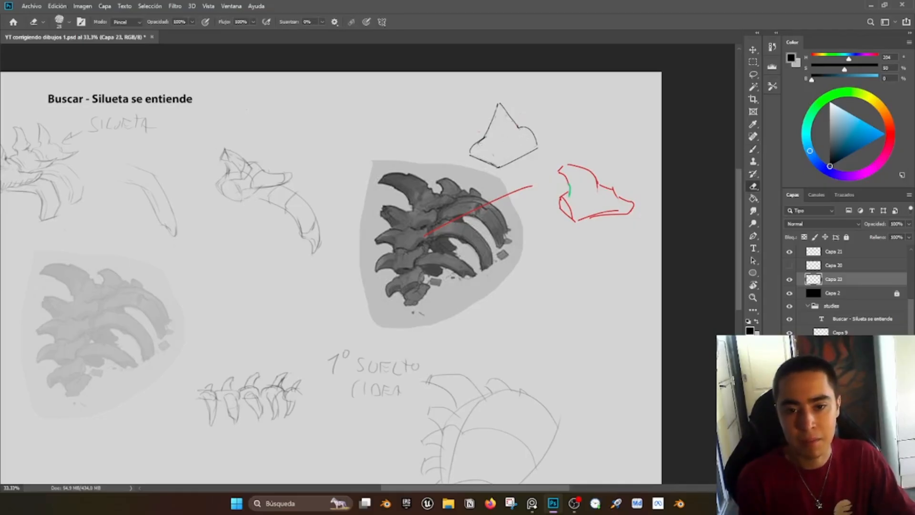
{"action": "key", "text": "b"}
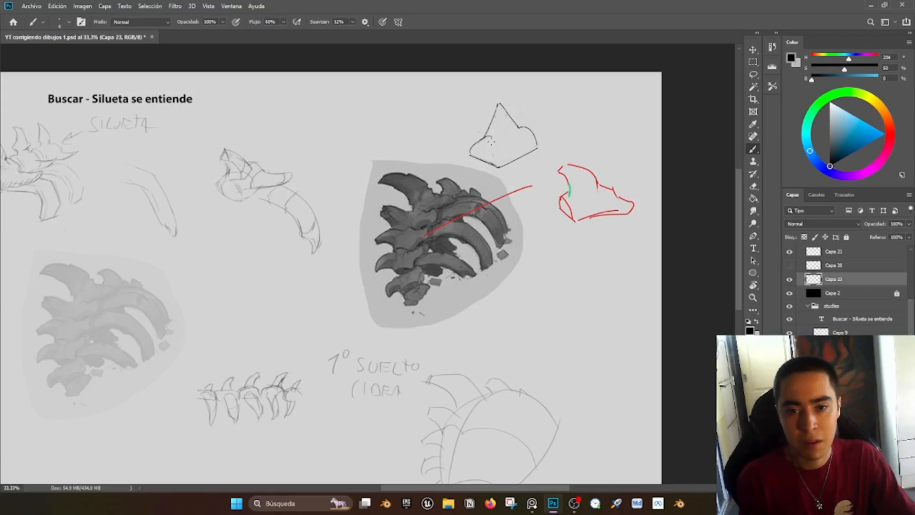
{"action": "key", "text": "e"}
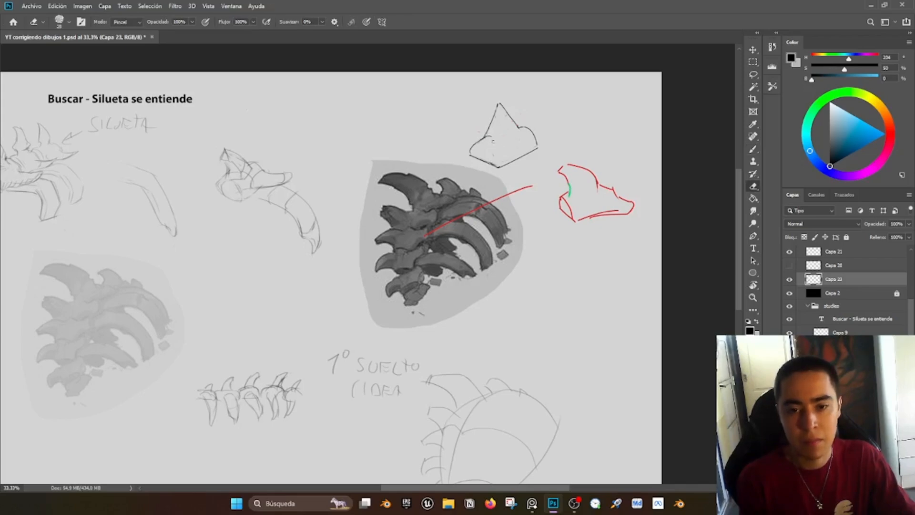
{"action": "key", "text": "b"}
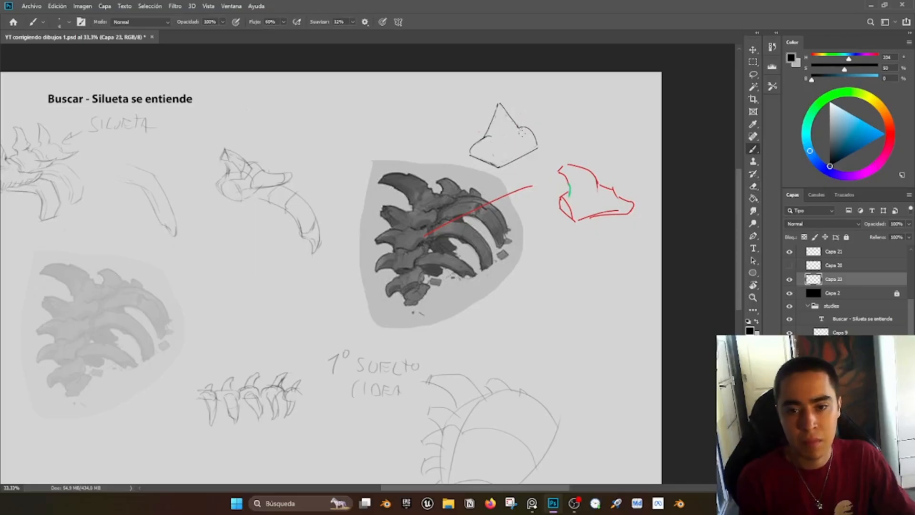
Step: Refine the notch where the cone's right side meets the cylinder with a short inward overlap line
{"action": "key", "text": "e"}
{"action": "key", "text": "b"}
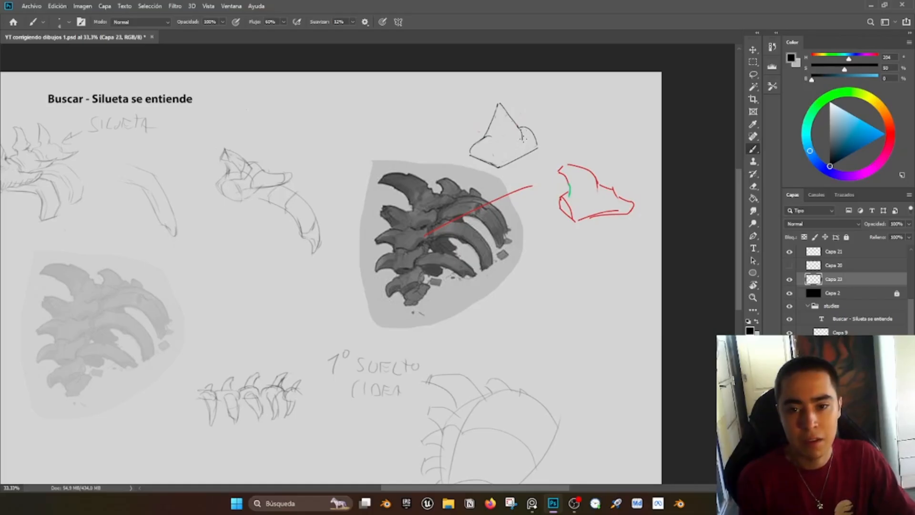
{"action": "key", "text": "e"}
{"action": "key", "text": "b"}
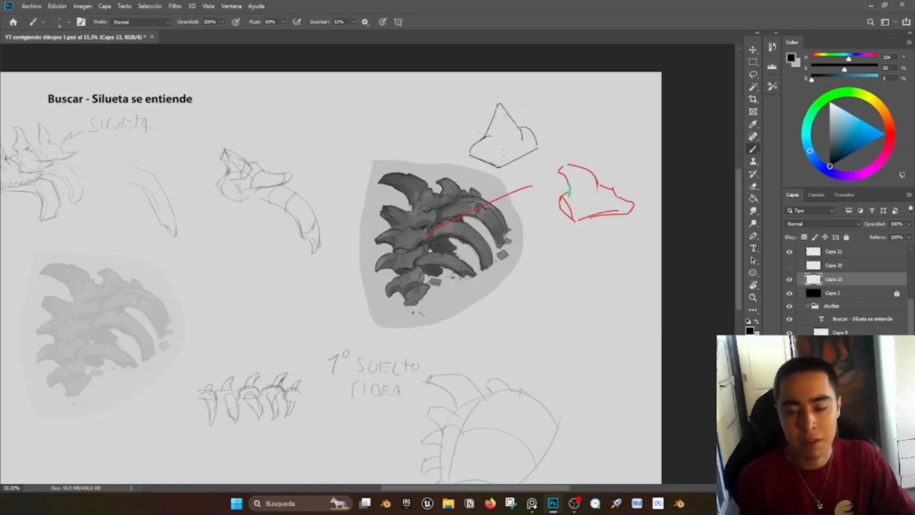
{"action": "key", "text": "e"}
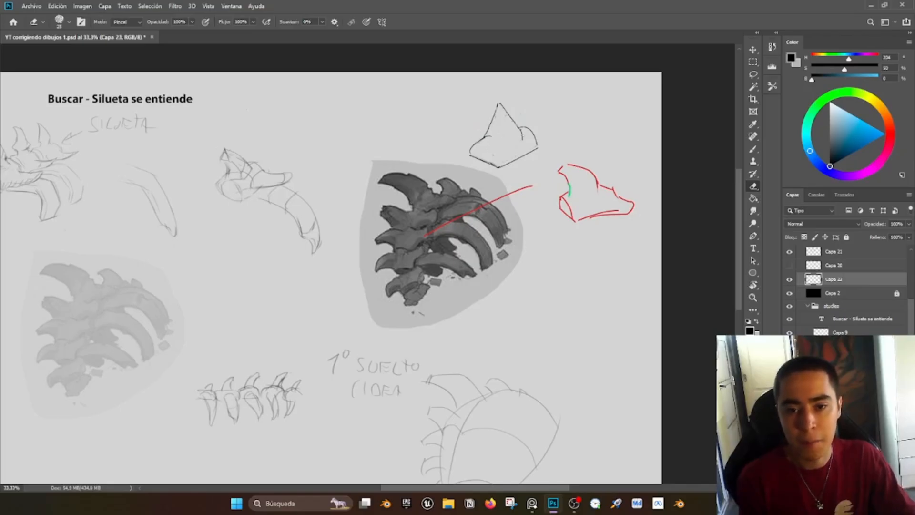
{"action": "key", "text": "b"}
{"action": "key", "text": "e"}
{"action": "key", "text": "b"}
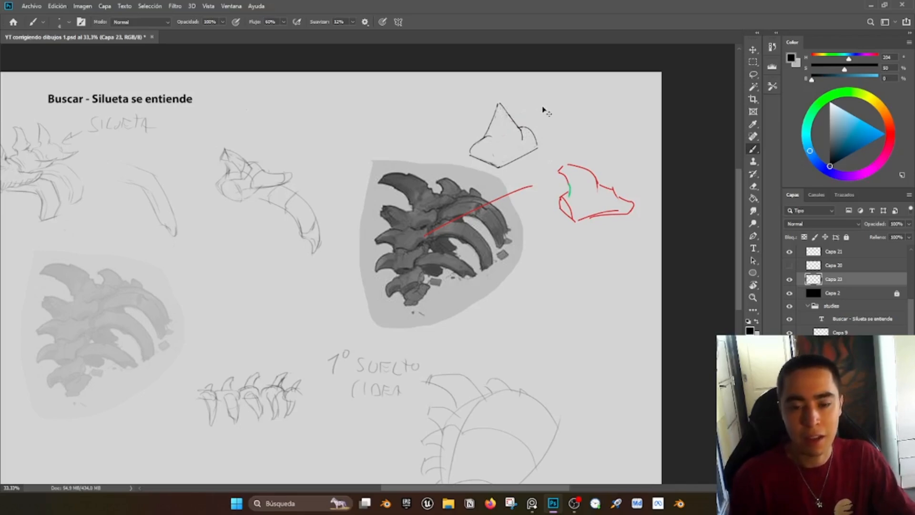
Step: Try interior plane lines across the cone in the black silhouette, then undo and erase them
{"action": "key", "text": "ctrl+minus"}
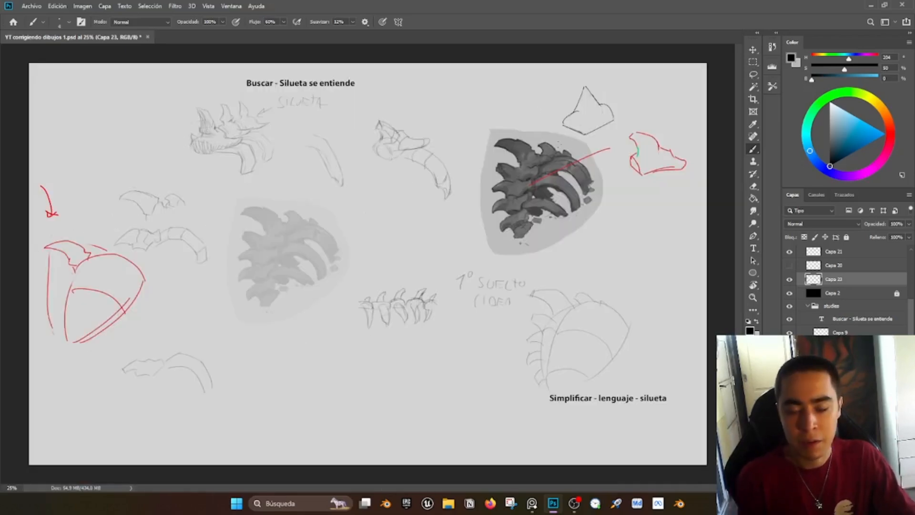
{"action": "key", "text": "e"}
{"action": "key", "text": "b"}
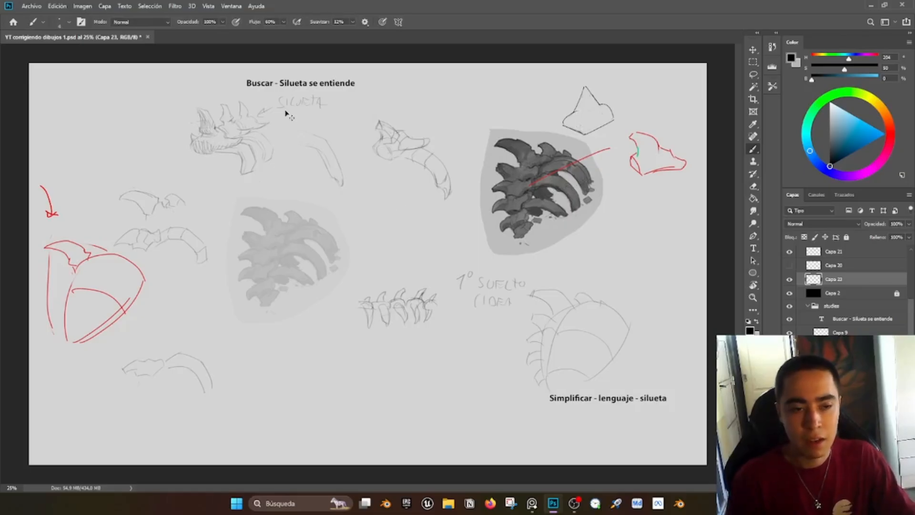
{"action": "key", "text": "ctrl+plus"}
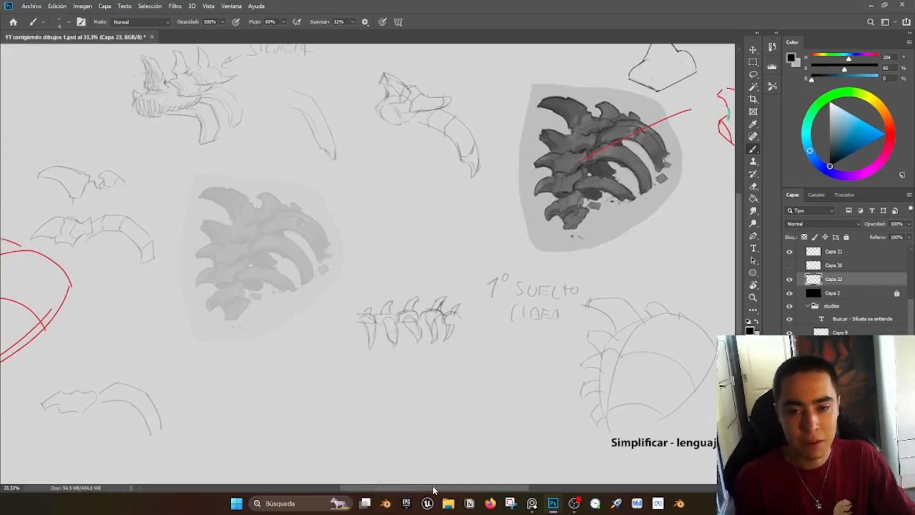
{"action": "left_click_drag", "start_coordinate": [433, 487], "coordinate": [481, 486]}
{"action": "left_click_drag", "start_coordinate": [739, 274], "coordinate": [739, 239]}
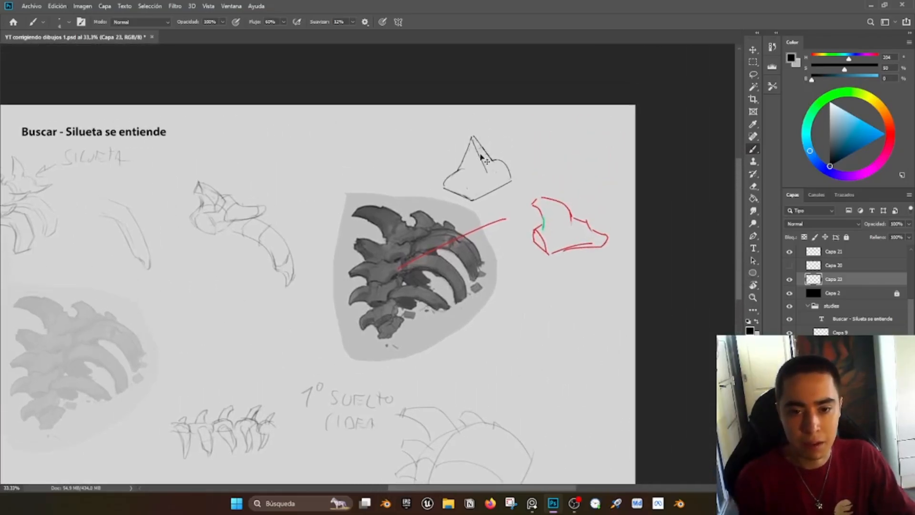
{"action": "mouse_move", "coordinate": [491, 165]}
{"action": "left_mouse_down"}
{"action": "mouse_move", "coordinate": [496, 177]}
{"action": "mouse_move", "coordinate": [458, 175]}
{"action": "mouse_move", "coordinate": [488, 162]}
{"action": "left_mouse_up"}
{"action": "key", "text": "ctrl+z"}
{"action": "key", "text": "ctrl+z"}
{"action": "key", "text": "e"}
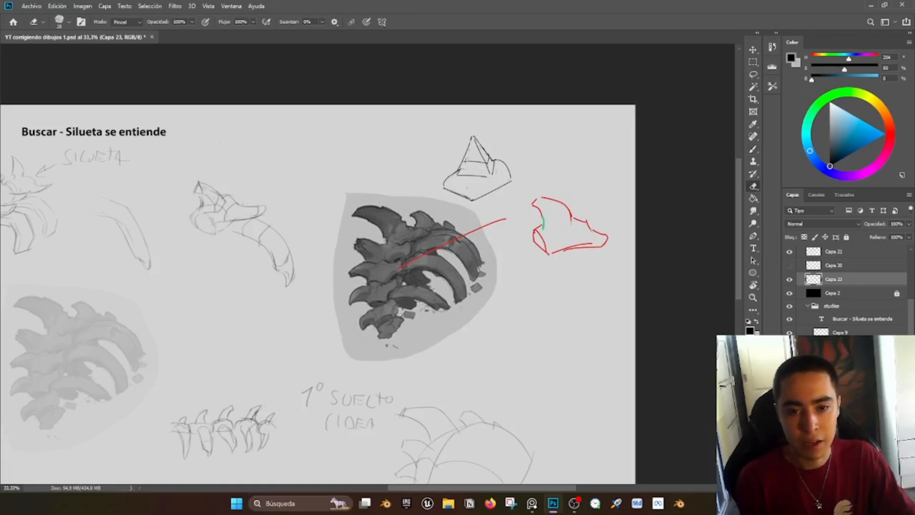
{"action": "key", "text": "b"}
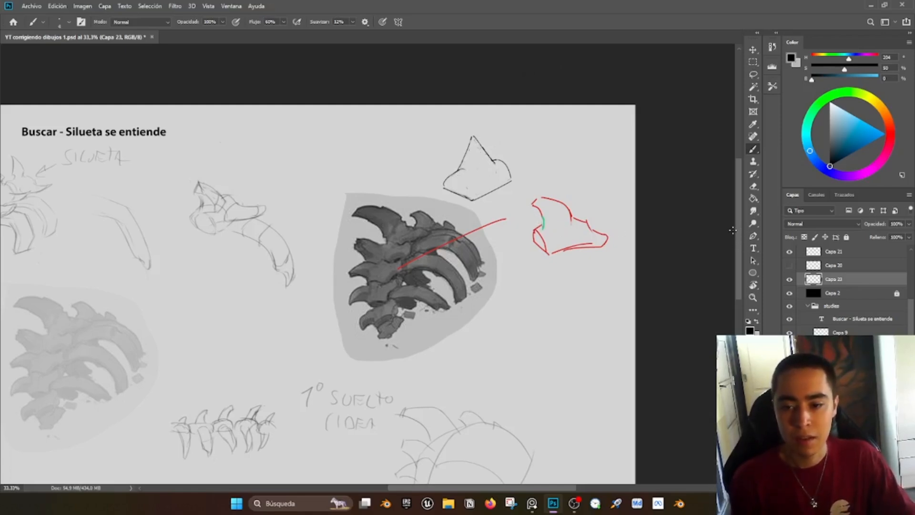
Step: Trace the red vertebra outline in black along the spike, the left end and the upper right contour
{"action": "scroll", "coordinate": [734, 229], "scroll_direction": "down", "scroll_amount": 2}
{"action": "key", "text": "e"}
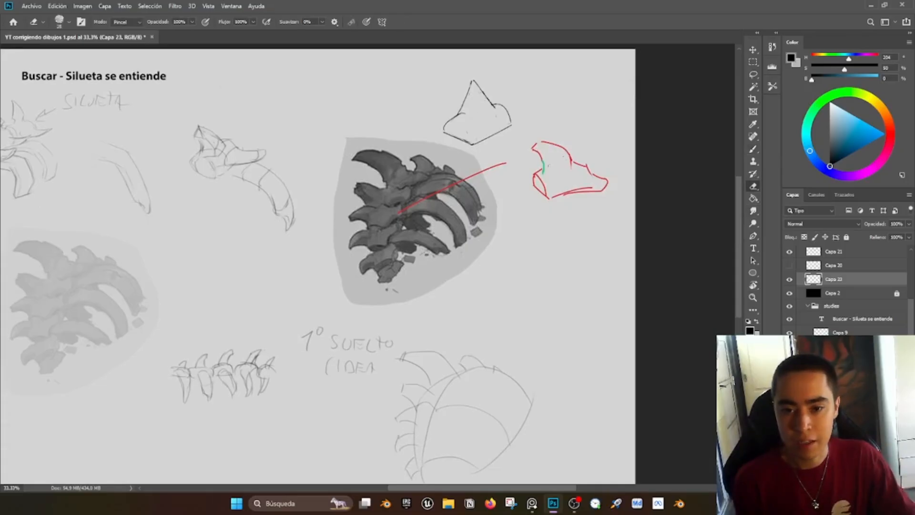
{"action": "key", "text": "b"}
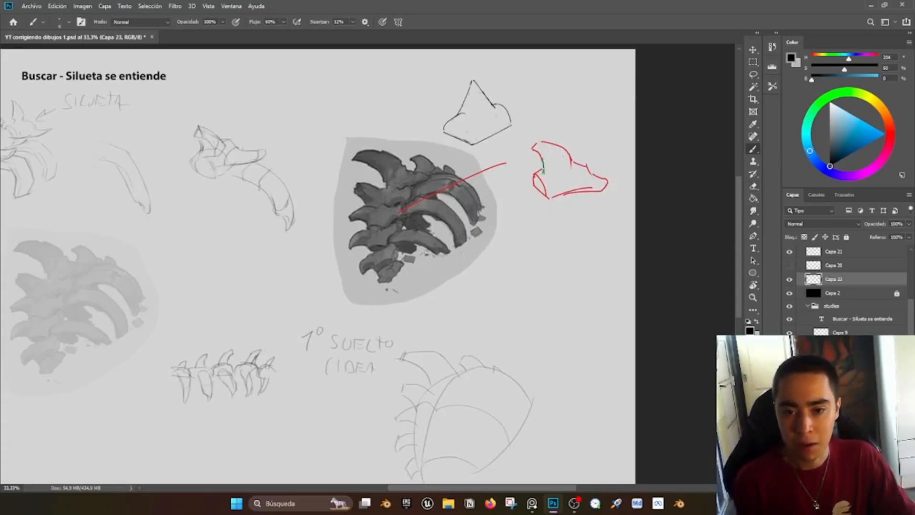
{"action": "left_click_drag", "start_coordinate": [542, 159], "coordinate": [537, 151]}
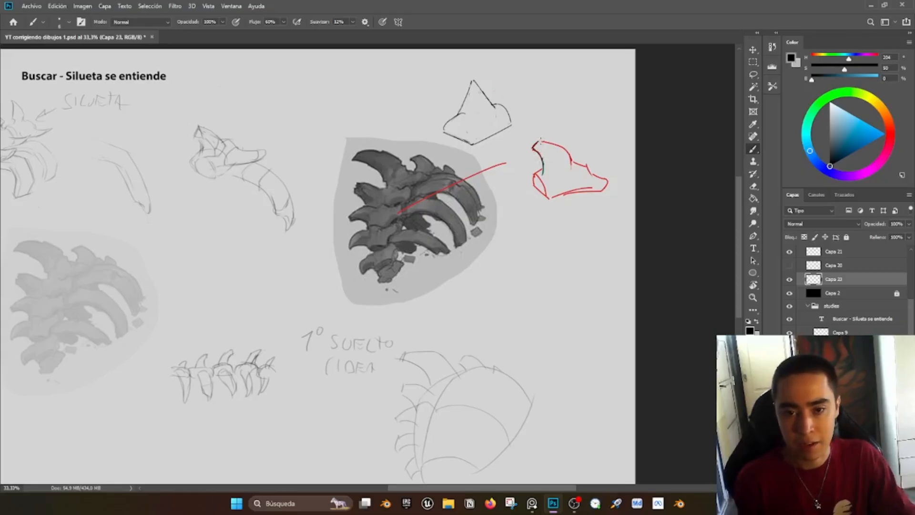
{"action": "left_click_drag", "start_coordinate": [533, 148], "coordinate": [539, 142]}
{"action": "mouse_move", "coordinate": [539, 141]}
{"action": "left_mouse_down"}
{"action": "mouse_move", "coordinate": [571, 151]}
{"action": "mouse_move", "coordinate": [577, 173]}
{"action": "mouse_move", "coordinate": [589, 172]}
{"action": "mouse_move", "coordinate": [535, 173]}
{"action": "mouse_move", "coordinate": [550, 203]}
{"action": "mouse_move", "coordinate": [532, 185]}
{"action": "mouse_move", "coordinate": [548, 202]}
{"action": "left_mouse_up"}
{"action": "key", "text": "ctrl+z"}
{"action": "key", "text": "ctrl+z"}
{"action": "left_click_drag", "start_coordinate": [574, 160], "coordinate": [593, 186]}
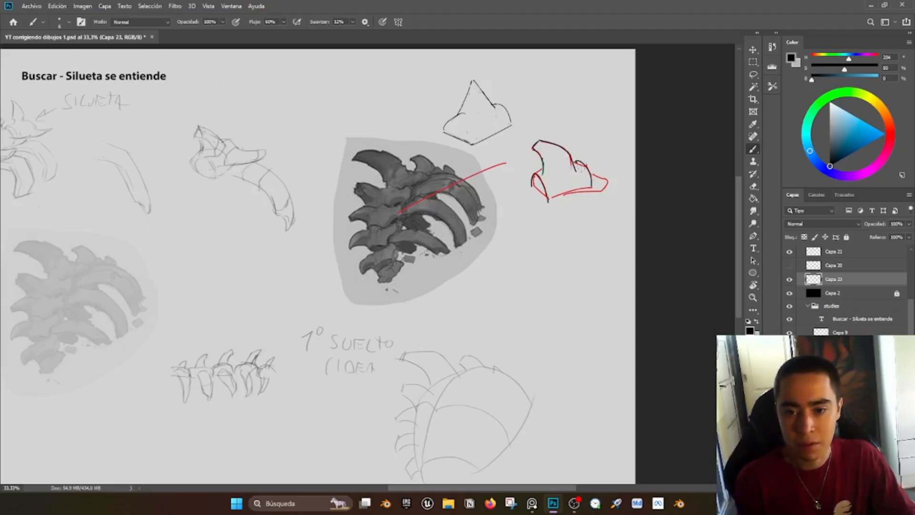
Step: Erase the red right tip of the vertebra outline and redraw it in black, extending into the lower edge
{"action": "key", "text": "e"}
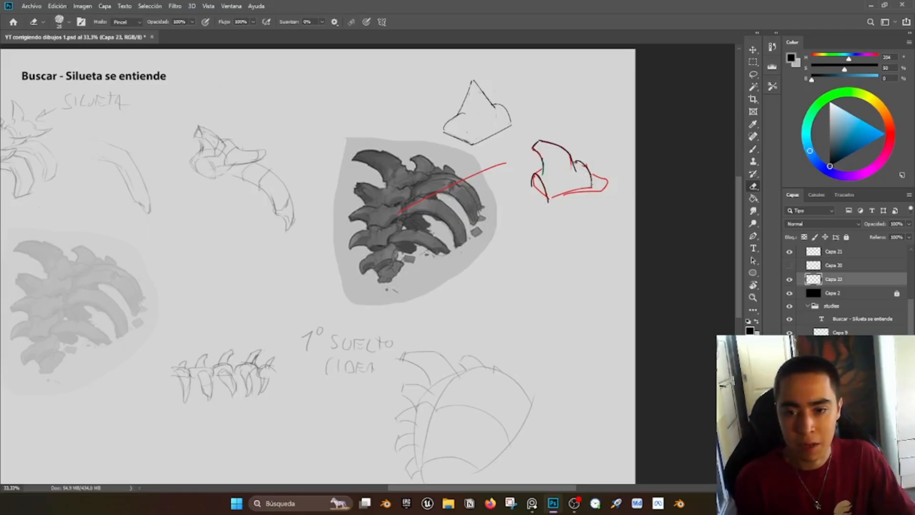
{"action": "mouse_move", "coordinate": [592, 189]}
{"action": "left_mouse_down"}
{"action": "mouse_move", "coordinate": [591, 171]}
{"action": "mouse_move", "coordinate": [609, 178]}
{"action": "mouse_move", "coordinate": [592, 182]}
{"action": "mouse_move", "coordinate": [604, 178]}
{"action": "mouse_move", "coordinate": [604, 190]}
{"action": "mouse_move", "coordinate": [568, 195]}
{"action": "mouse_move", "coordinate": [611, 188]}
{"action": "left_mouse_up"}
{"action": "key", "text": "b"}
{"action": "key", "text": "ctrl+z"}
{"action": "key", "text": "ctrl+z"}
{"action": "key", "text": "ctrl+z"}
{"action": "key", "text": "ctrl+z"}
{"action": "key", "text": "ctrl+z"}
{"action": "key", "text": "e"}
{"action": "key", "text": "b"}
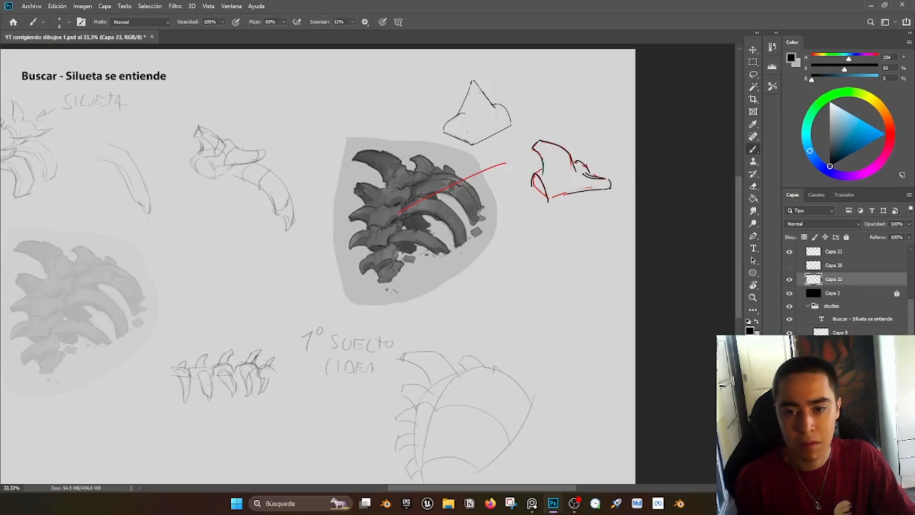
Step: Strengthen the vertebra's lower edge in black and refine the bumpy contour leading to its right tip
{"action": "mouse_move", "coordinate": [551, 196]}
{"action": "left_mouse_down"}
{"action": "mouse_move", "coordinate": [610, 189]}
{"action": "mouse_move", "coordinate": [595, 179]}
{"action": "left_mouse_up"}
{"action": "key", "text": "e"}
{"action": "key", "text": "b"}
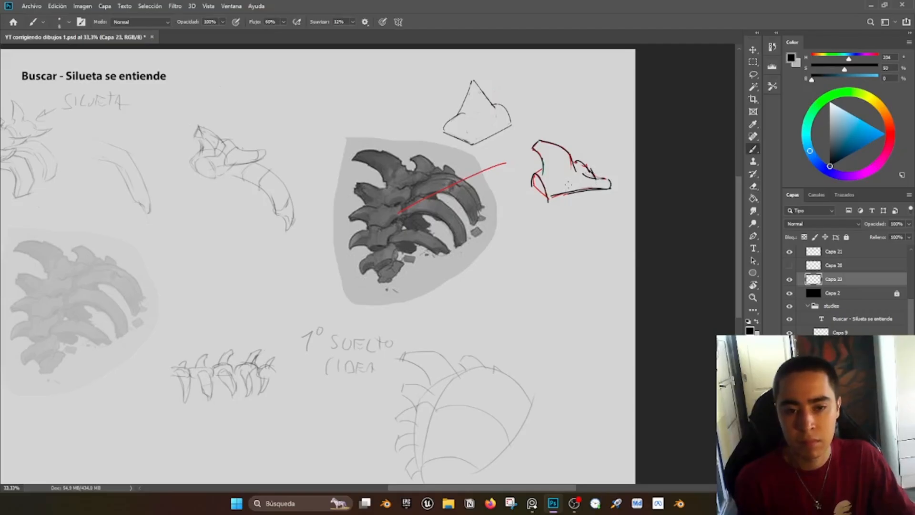
{"action": "key", "text": "e"}
{"action": "key", "text": "b"}
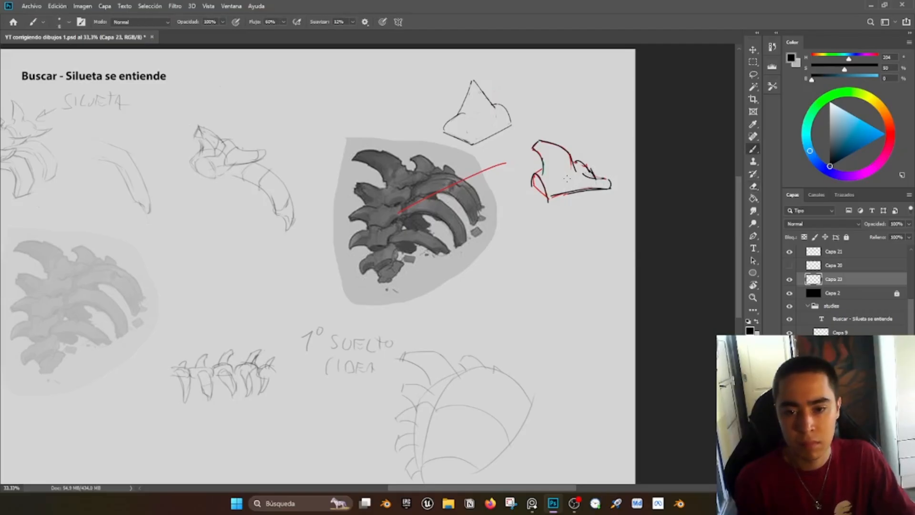
Step: Sketch curved black form lines inside the traced vertebra, below the spike
{"action": "left_click_drag", "start_coordinate": [547, 167], "coordinate": [579, 190]}
{"action": "key", "text": "ctrl+z"}
{"action": "key", "text": "ctrl+z"}
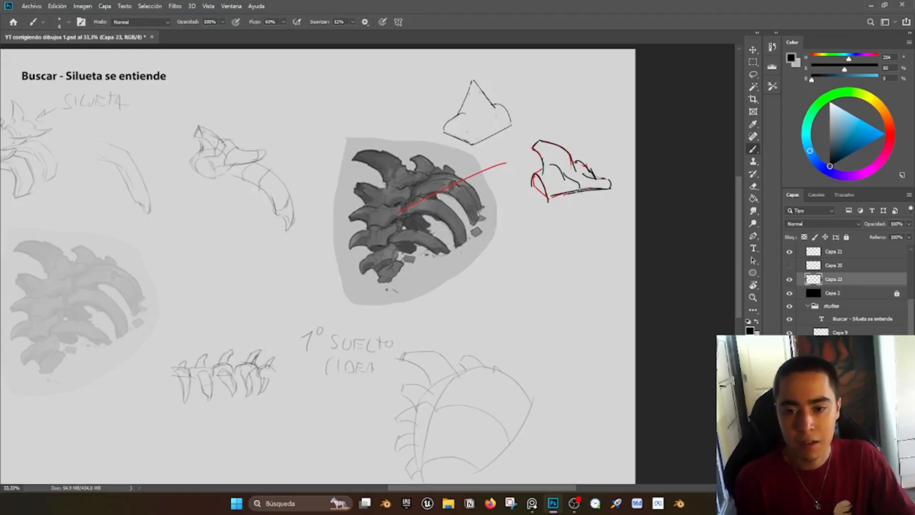
{"action": "key", "text": "e"}
{"action": "key", "text": "b"}
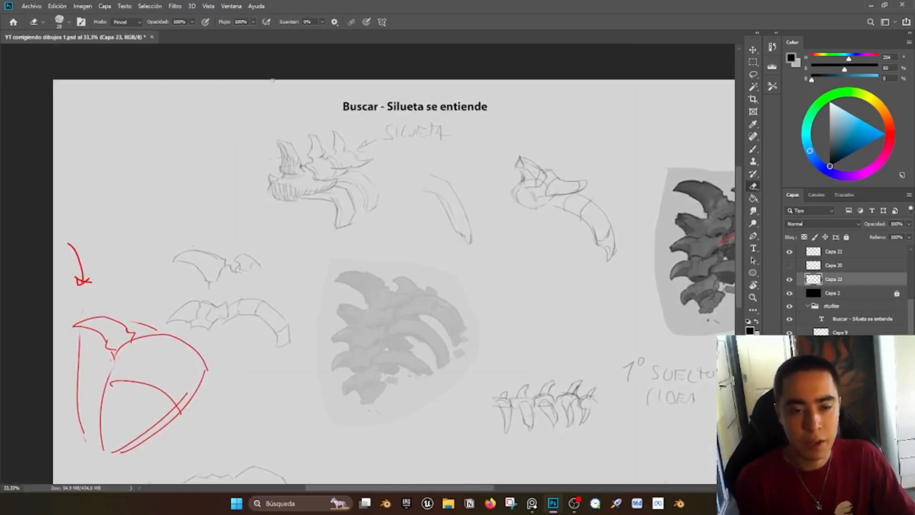
Step: Switch to a blue brush and mark the rearmost spike of the spiked sketch near the SILUETA note with a short stroke
{"action": "key", "text": "ctrl+plus"}
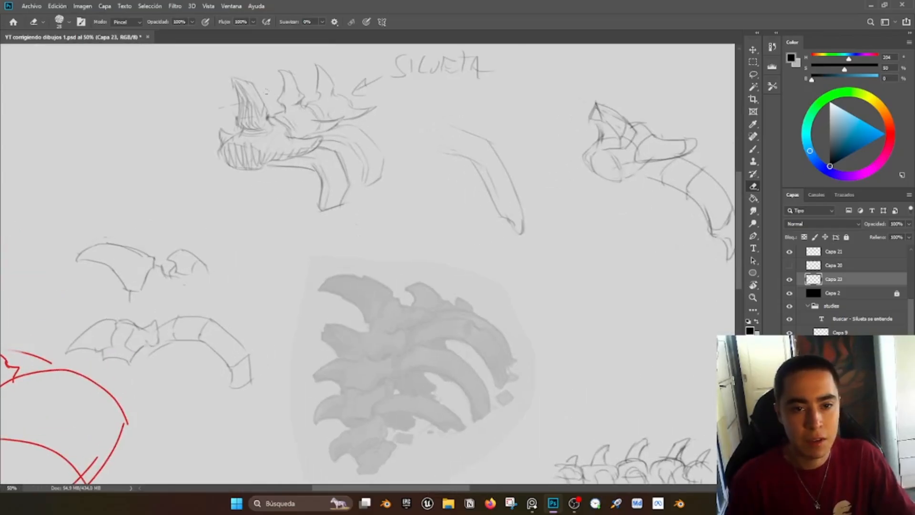
{"action": "scroll", "coordinate": [741, 196], "scroll_direction": "up", "scroll_amount": 3}
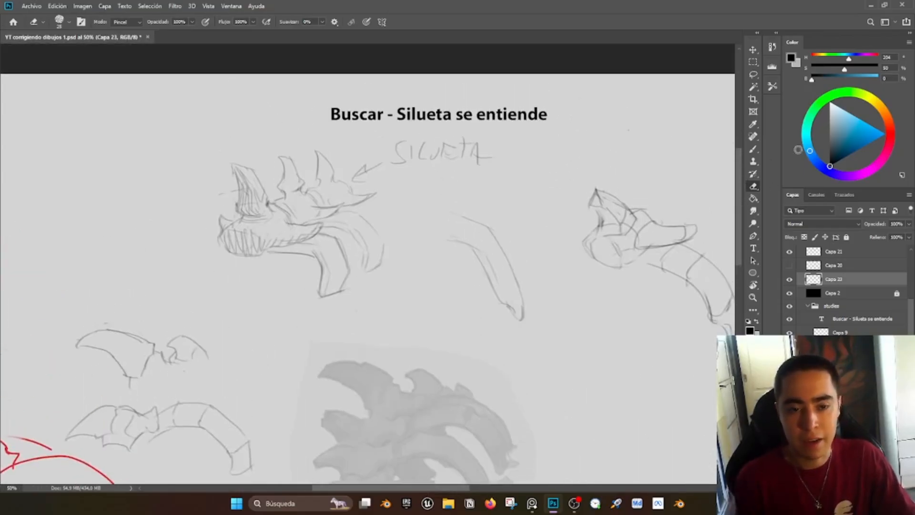
{"action": "left_click", "coordinate": [871, 141]}
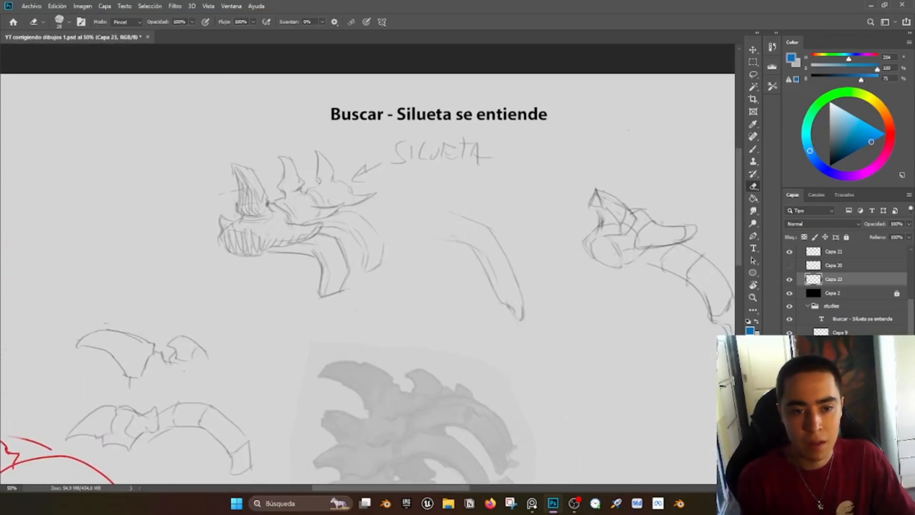
{"action": "left_click", "coordinate": [753, 149]}
{"action": "left_click", "coordinate": [865, 138]}
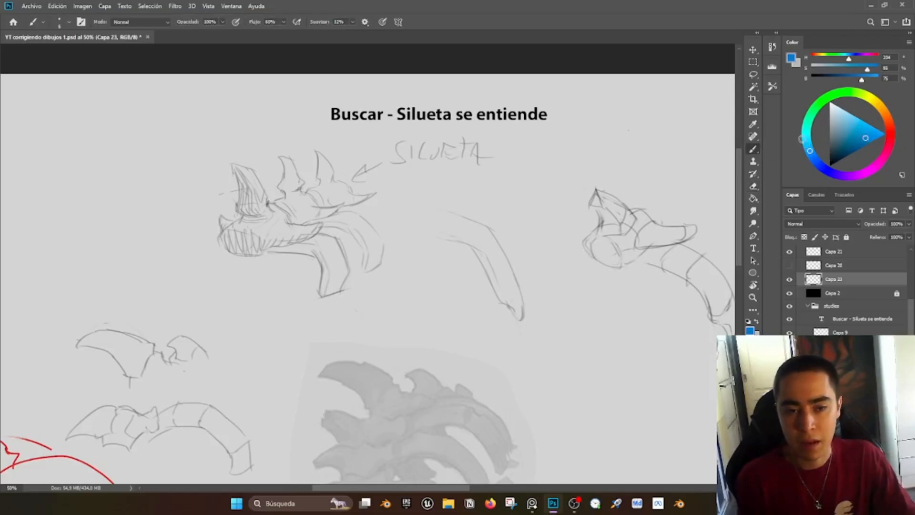
{"action": "mouse_move", "coordinate": [328, 155]}
{"action": "left_mouse_down"}
{"action": "mouse_move", "coordinate": [337, 137]}
{"action": "mouse_move", "coordinate": [348, 147]}
{"action": "left_mouse_up"}
{"action": "key", "text": "ctrl+z"}
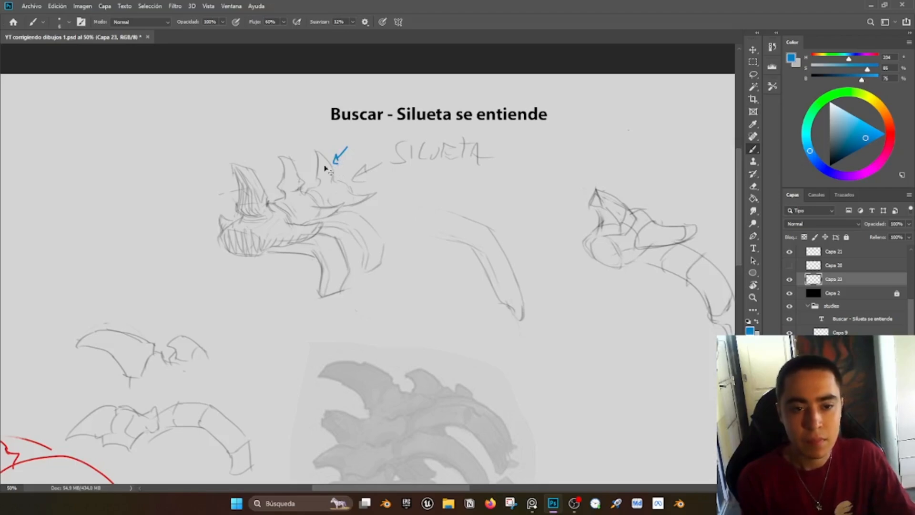
{"action": "key", "text": "e"}
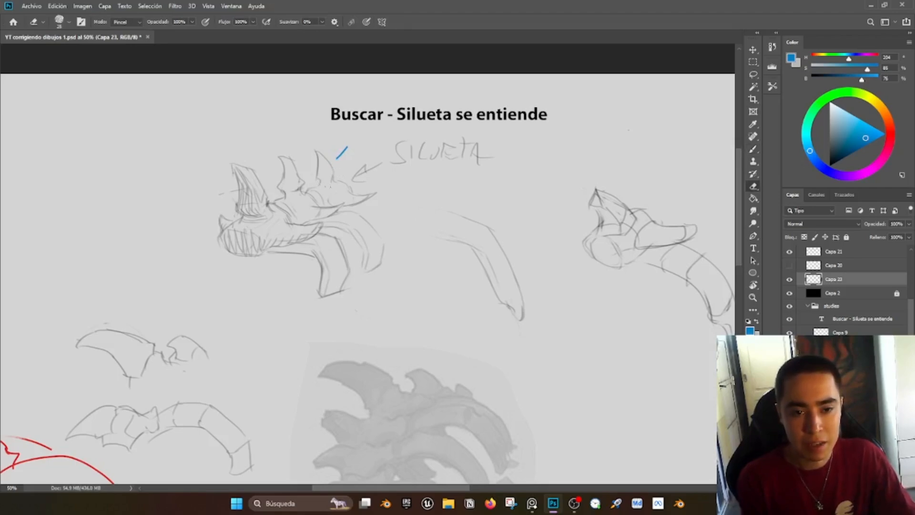
{"action": "key", "text": "b"}
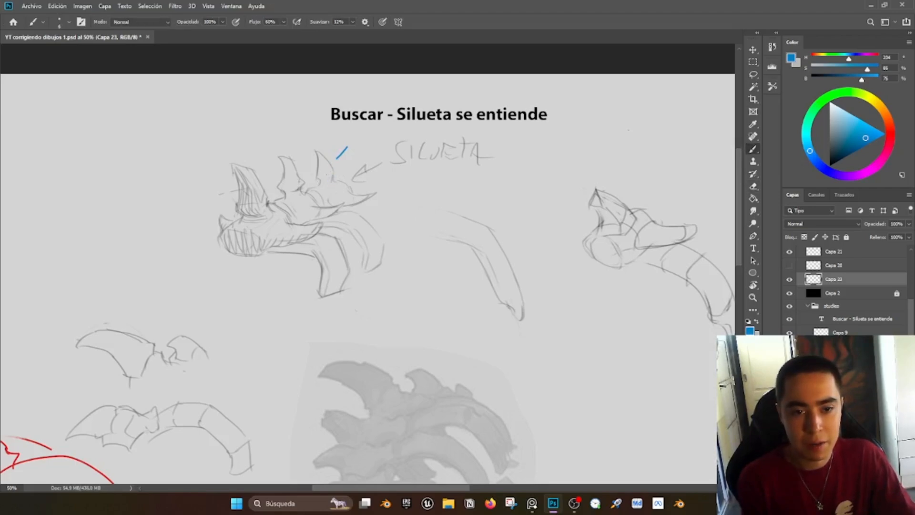
Step: Draw a blue curved spike shape and two opposing slanted quadrilaterals in the empty area beside the SILUETA note
{"action": "left_click_drag", "start_coordinate": [499, 172], "coordinate": [493, 203]}
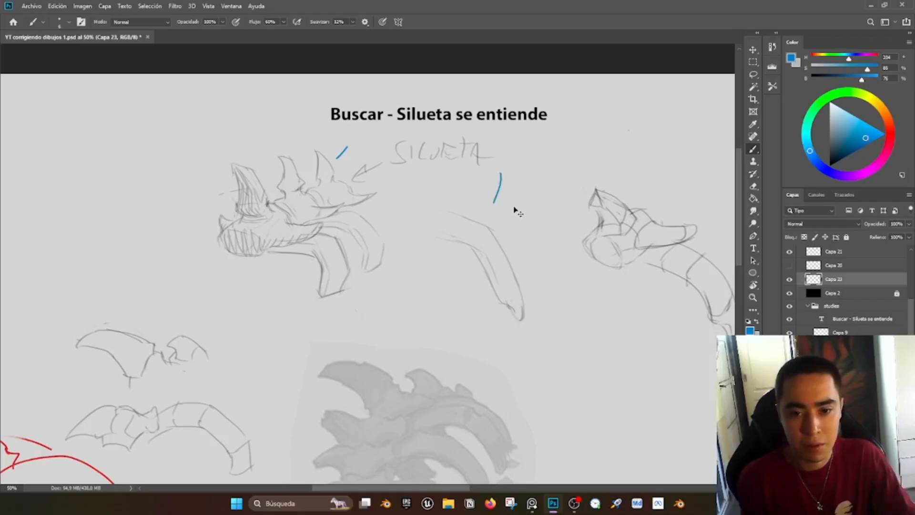
{"action": "key", "text": "ctrl+z"}
{"action": "mouse_move", "coordinate": [519, 172]}
{"action": "left_mouse_down"}
{"action": "mouse_move", "coordinate": [516, 207]}
{"action": "mouse_move", "coordinate": [523, 167]}
{"action": "mouse_move", "coordinate": [545, 190]}
{"action": "mouse_move", "coordinate": [536, 207]}
{"action": "mouse_move", "coordinate": [553, 195]}
{"action": "mouse_move", "coordinate": [518, 208]}
{"action": "mouse_move", "coordinate": [548, 195]}
{"action": "mouse_move", "coordinate": [576, 148]}
{"action": "mouse_move", "coordinate": [603, 127]}
{"action": "mouse_move", "coordinate": [601, 162]}
{"action": "mouse_move", "coordinate": [575, 187]}
{"action": "mouse_move", "coordinate": [603, 161]}
{"action": "left_mouse_up"}
{"action": "key", "text": "e"}
{"action": "key", "text": "b"}
{"action": "key", "text": "ctrl+z"}
{"action": "key", "text": "ctrl+z"}
{"action": "key", "text": "ctrl+z"}
{"action": "key", "text": "ctrl+z"}
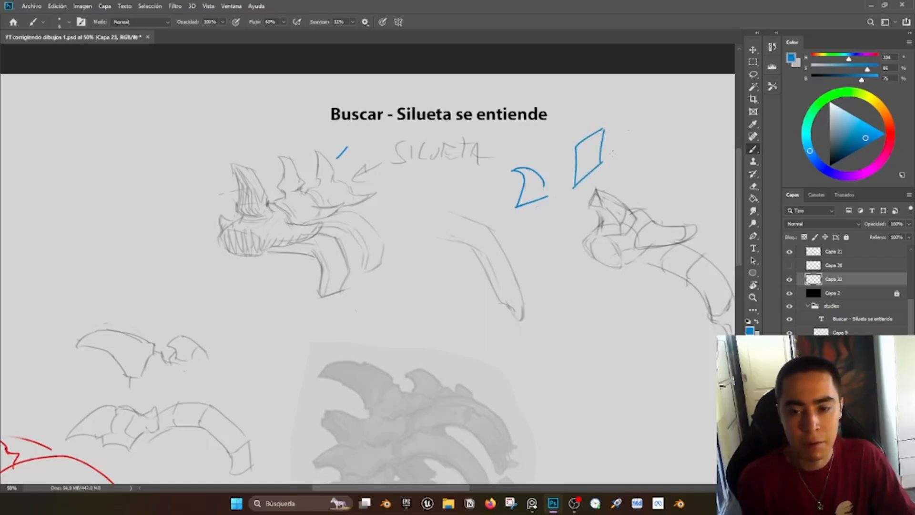
{"action": "mouse_move", "coordinate": [634, 131]}
{"action": "left_mouse_down"}
{"action": "mouse_move", "coordinate": [659, 154]}
{"action": "mouse_move", "coordinate": [653, 197]}
{"action": "mouse_move", "coordinate": [631, 172]}
{"action": "mouse_move", "coordinate": [654, 198]}
{"action": "left_mouse_up"}
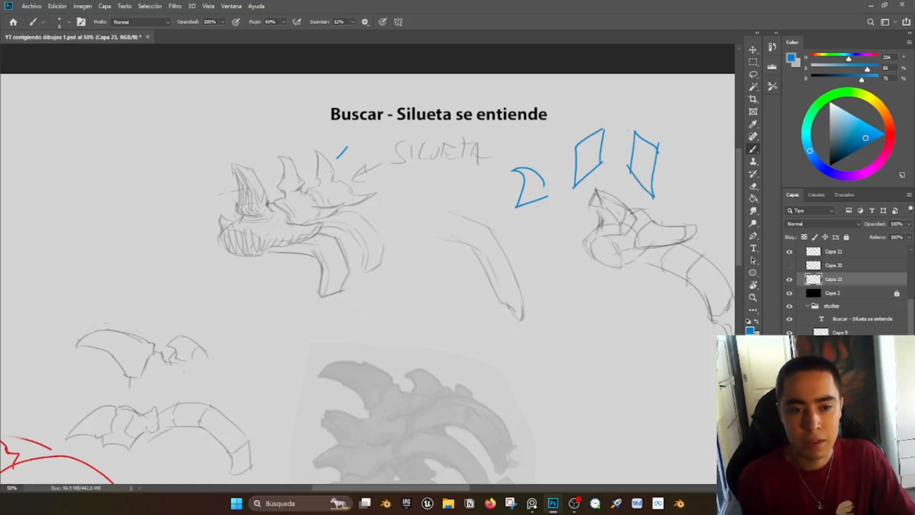
{"action": "key", "text": "e"}
{"action": "key", "text": "b"}
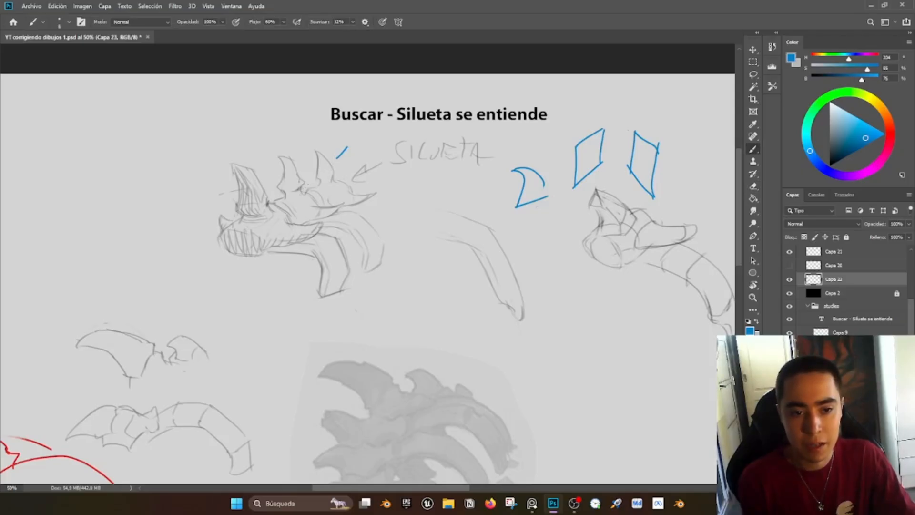
Step: Trace the middle spike of the sketch near the SILUETA note in blue, from its base notch to its tip
{"action": "left_click_drag", "start_coordinate": [305, 184], "coordinate": [297, 191]}
{"action": "mouse_move", "coordinate": [304, 185]}
{"action": "left_mouse_down"}
{"action": "mouse_move", "coordinate": [314, 194]}
{"action": "mouse_move", "coordinate": [292, 192]}
{"action": "mouse_move", "coordinate": [307, 183]}
{"action": "left_mouse_up"}
{"action": "key", "text": "ctrl+z"}
{"action": "key", "text": "ctrl+z"}
{"action": "key", "text": "ctrl+z"}
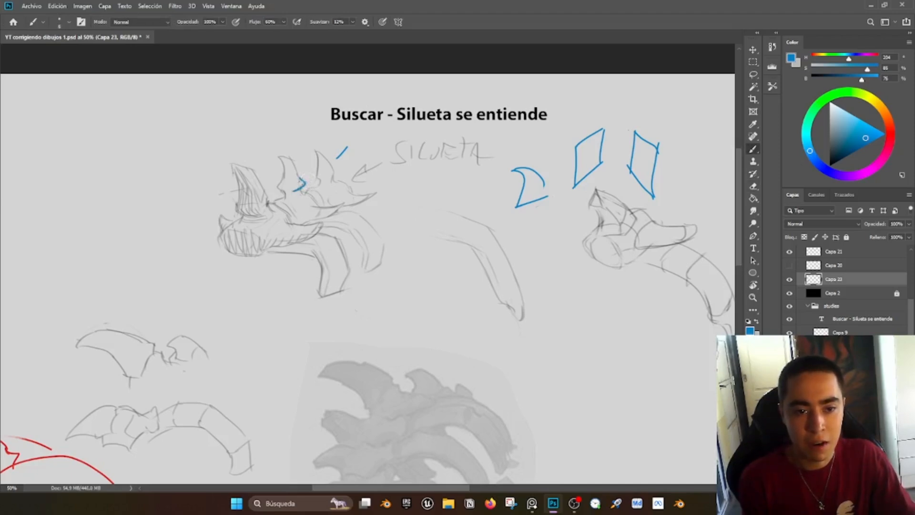
{"action": "mouse_move", "coordinate": [299, 177]}
{"action": "left_mouse_down"}
{"action": "mouse_move", "coordinate": [293, 159]}
{"action": "mouse_move", "coordinate": [278, 154]}
{"action": "mouse_move", "coordinate": [284, 171]}
{"action": "left_mouse_up"}
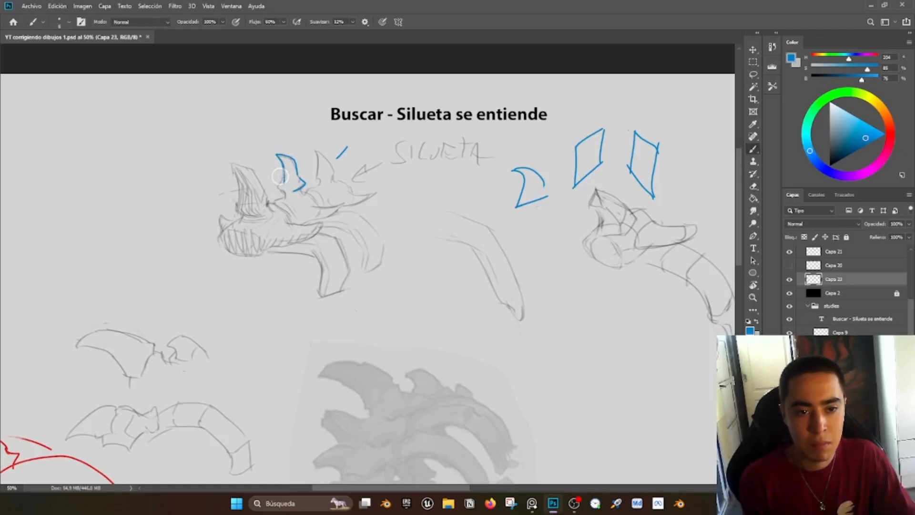
{"action": "left_click_drag", "start_coordinate": [285, 169], "coordinate": [278, 186]}
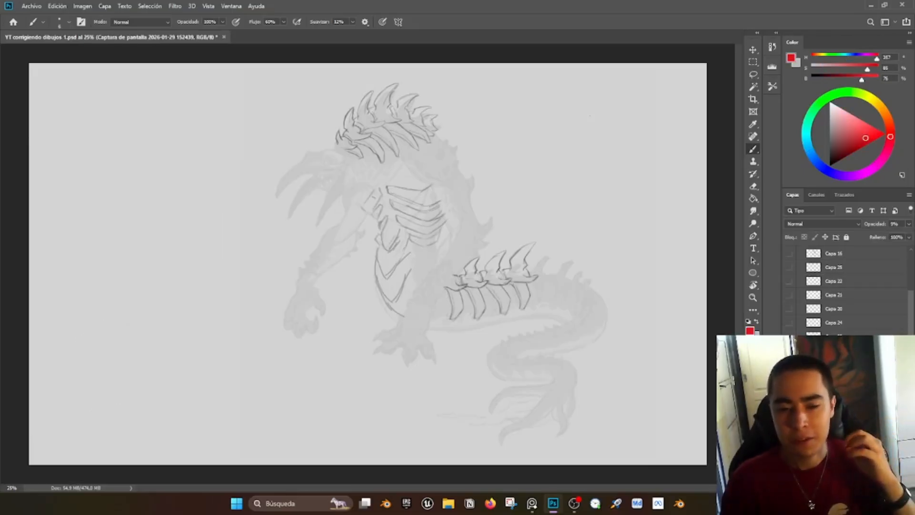
Step: Hide the belly and side torso lines on the creature and lower the faded creature image's opacity to 7%
{"action": "left_click", "coordinate": [790, 419]}
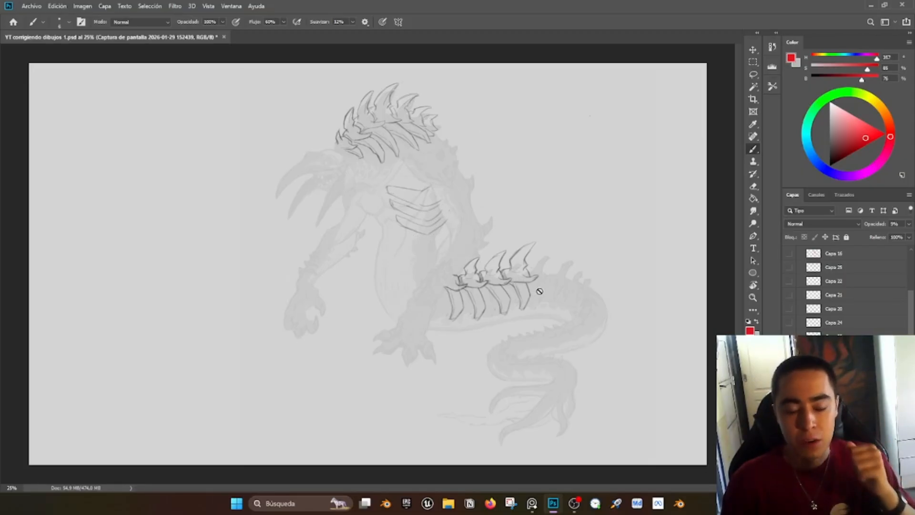
{"action": "left_click", "coordinate": [909, 223]}
{"action": "mouse_move", "coordinate": [875, 238]}
{"action": "left_mouse_down"}
{"action": "mouse_move", "coordinate": [851, 237]}
{"action": "mouse_move", "coordinate": [867, 235]}
{"action": "left_mouse_up"}
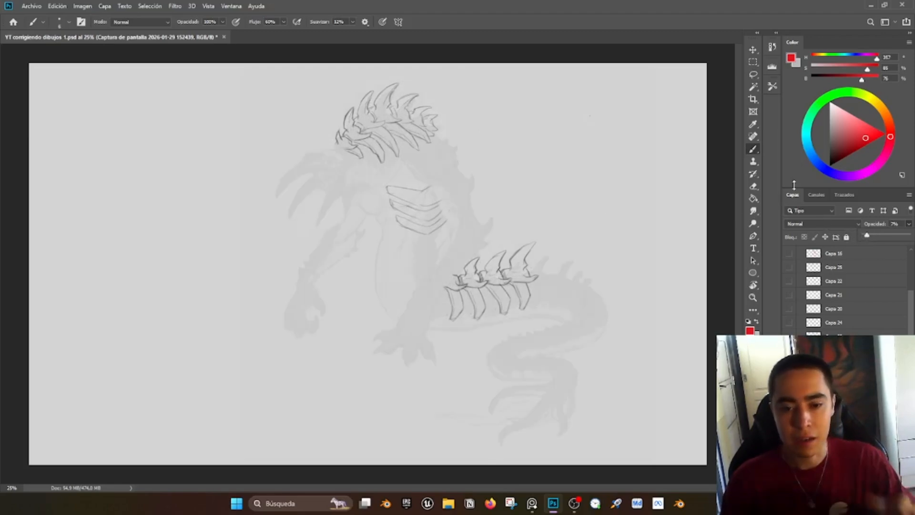
Step: On a new layer, draw dark red arrows from a common point to the creature's neck spine and tail spine
{"action": "left_click", "coordinate": [854, 143]}
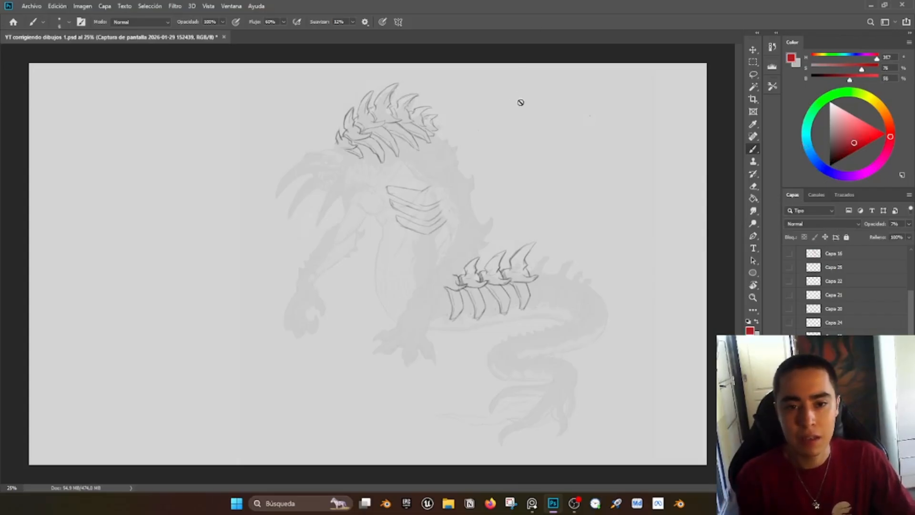
{"action": "key", "text": "ctrl+shift+alt+n"}
{"action": "left_click_drag", "start_coordinate": [486, 106], "coordinate": [443, 111]}
{"action": "mouse_move", "coordinate": [449, 108]}
{"action": "left_mouse_down"}
{"action": "mouse_move", "coordinate": [448, 115]}
{"action": "mouse_move", "coordinate": [503, 143]}
{"action": "mouse_move", "coordinate": [498, 240]}
{"action": "mouse_move", "coordinate": [506, 237]}
{"action": "left_mouse_up"}
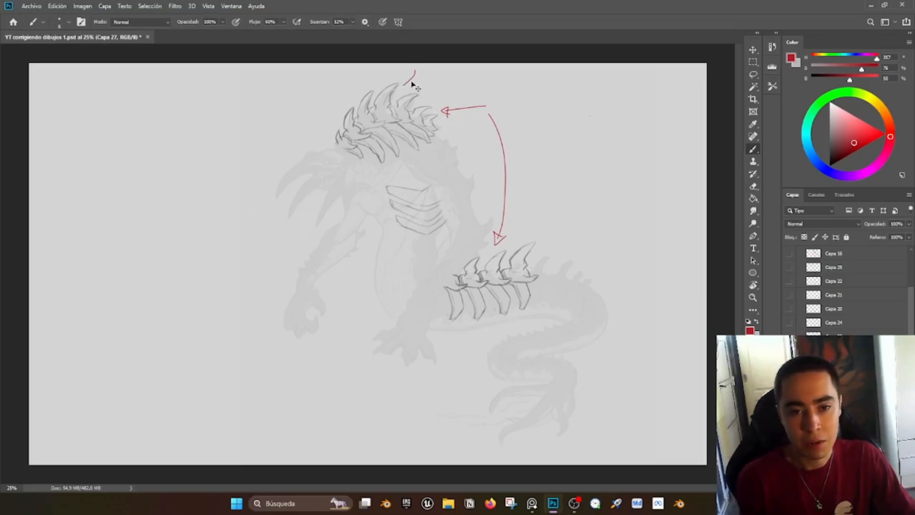
{"action": "left_click_drag", "start_coordinate": [419, 75], "coordinate": [408, 87]}
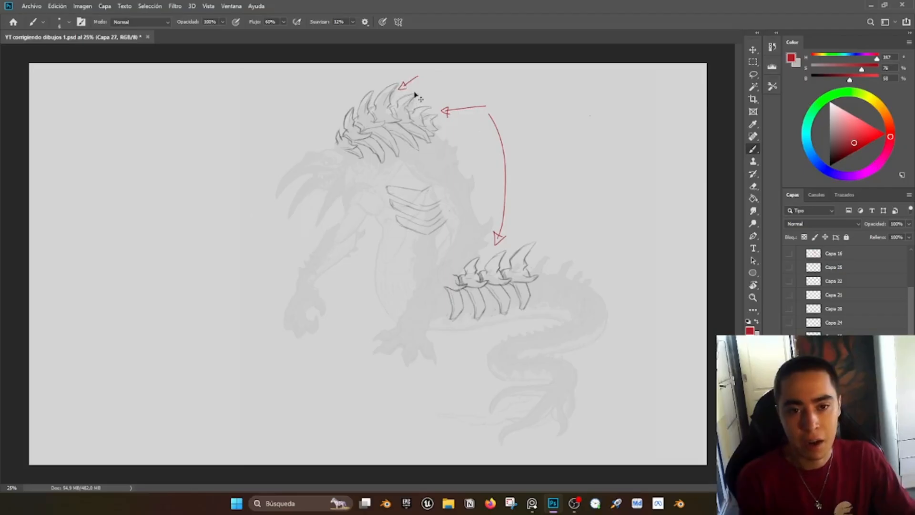
{"action": "key", "text": "ctrl+z"}
{"action": "key", "text": "ctrl+z"}
{"action": "mouse_move", "coordinate": [432, 81]}
{"action": "left_mouse_down"}
{"action": "mouse_move", "coordinate": [435, 106]}
{"action": "mouse_move", "coordinate": [431, 99]}
{"action": "left_mouse_up"}
{"action": "key", "text": "e"}
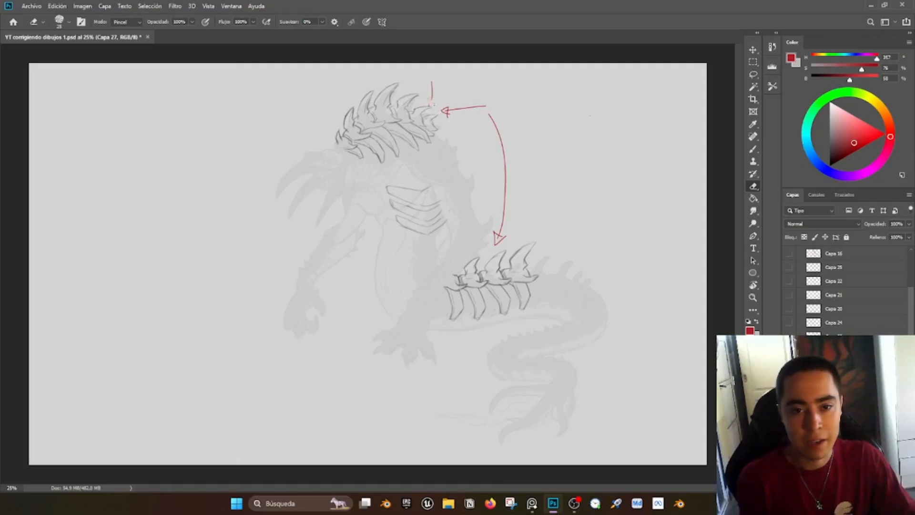
{"action": "key", "text": "b"}
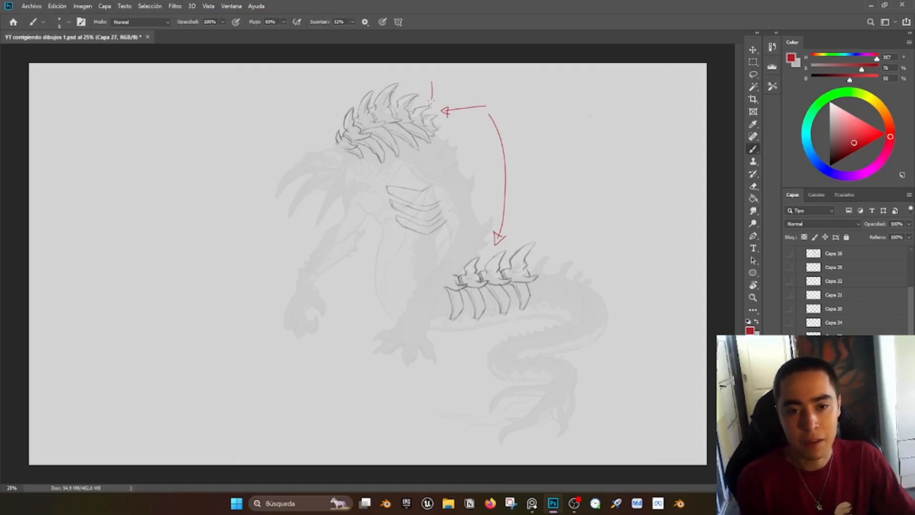
{"action": "key", "text": "e"}
{"action": "key", "text": "b"}
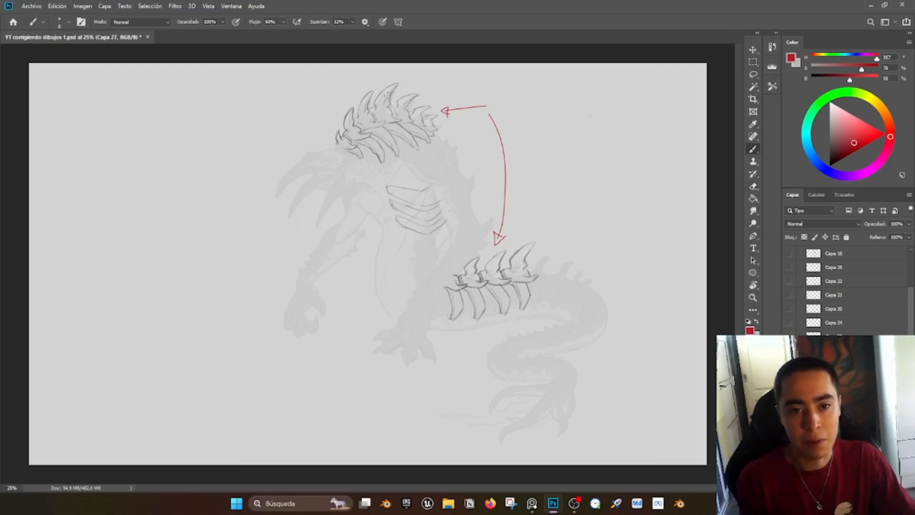
{"action": "mouse_move", "coordinate": [398, 85]}
{"action": "left_mouse_down"}
{"action": "mouse_move", "coordinate": [394, 107]}
{"action": "mouse_move", "coordinate": [392, 87]}
{"action": "mouse_move", "coordinate": [374, 105]}
{"action": "left_mouse_up"}
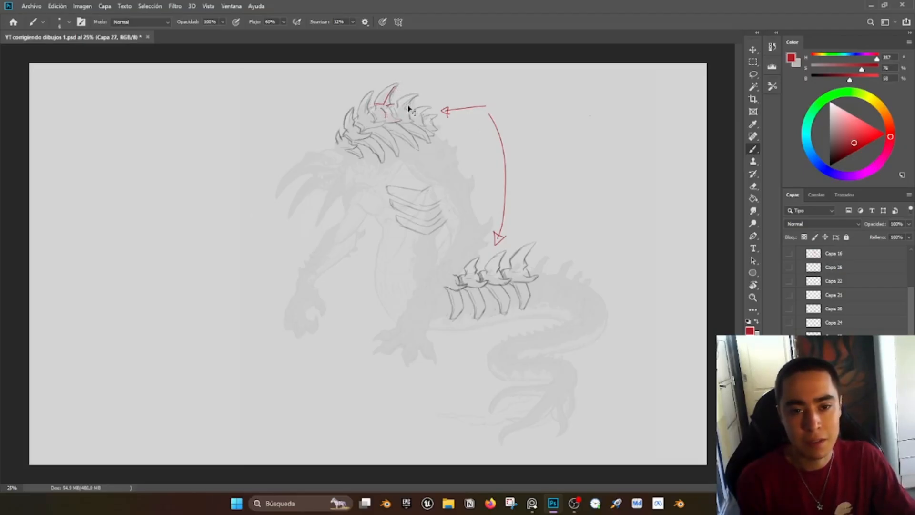
{"action": "key", "text": "ctrl+z"}
{"action": "mouse_move", "coordinate": [432, 82]}
{"action": "left_mouse_down"}
{"action": "mouse_move", "coordinate": [432, 100]}
{"action": "mouse_move", "coordinate": [430, 86]}
{"action": "left_mouse_up"}
{"action": "key", "text": "e"}
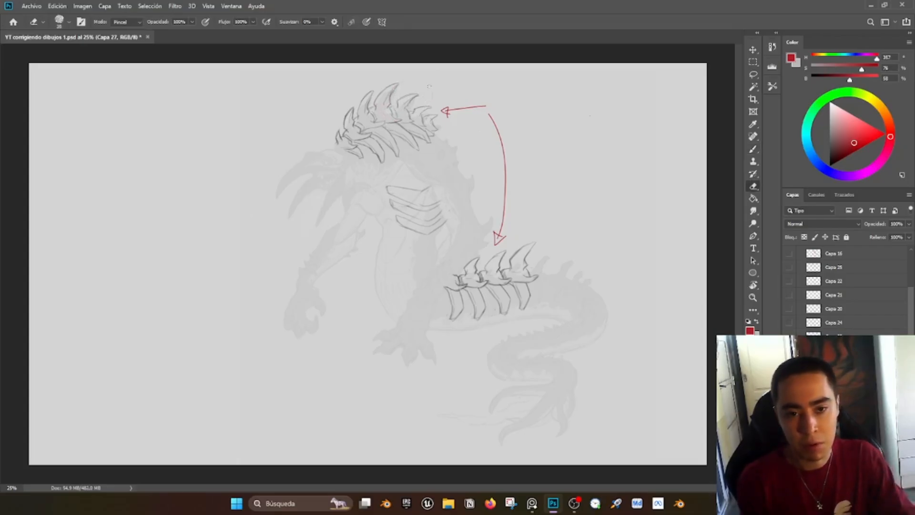
{"action": "key", "text": "b"}
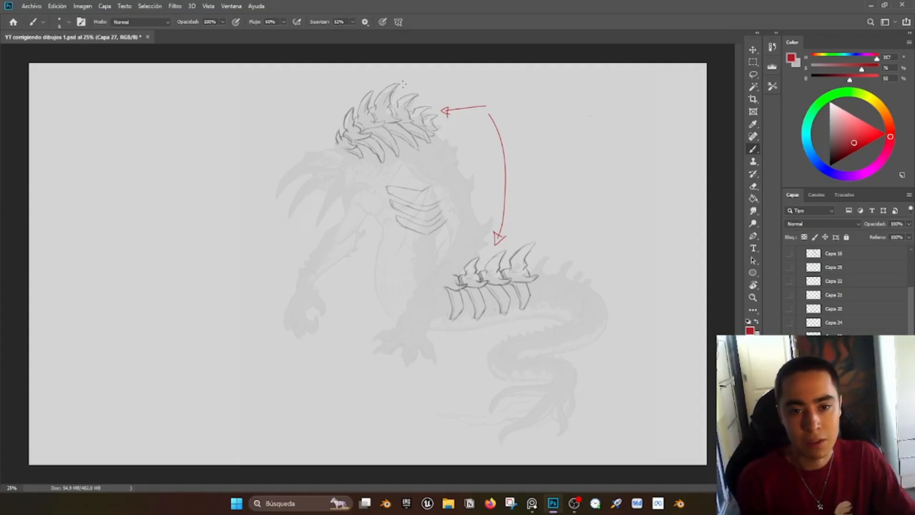
Step: Draw a small curved dark red arrow pointing down to the rear spikes of the neck spine
{"action": "left_click_drag", "start_coordinate": [403, 83], "coordinate": [430, 103]}
{"action": "key", "text": "ctrl+z"}
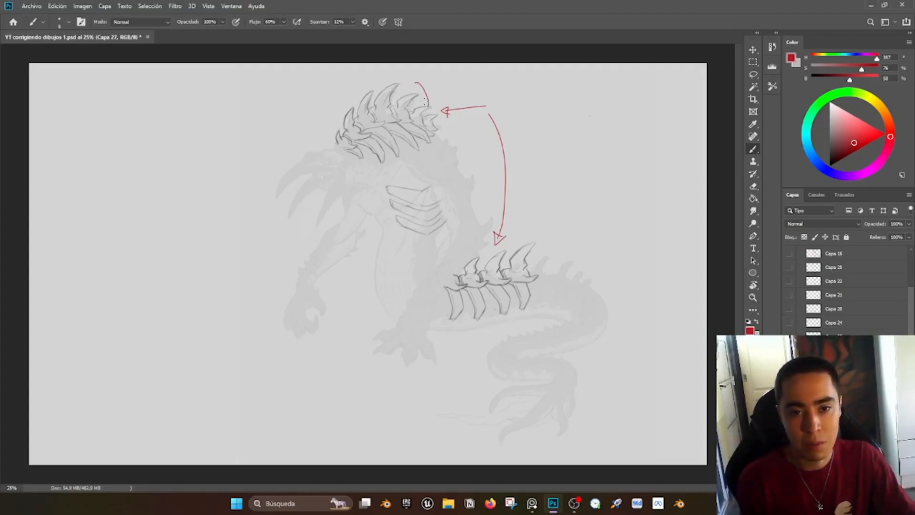
{"action": "key", "text": "e"}
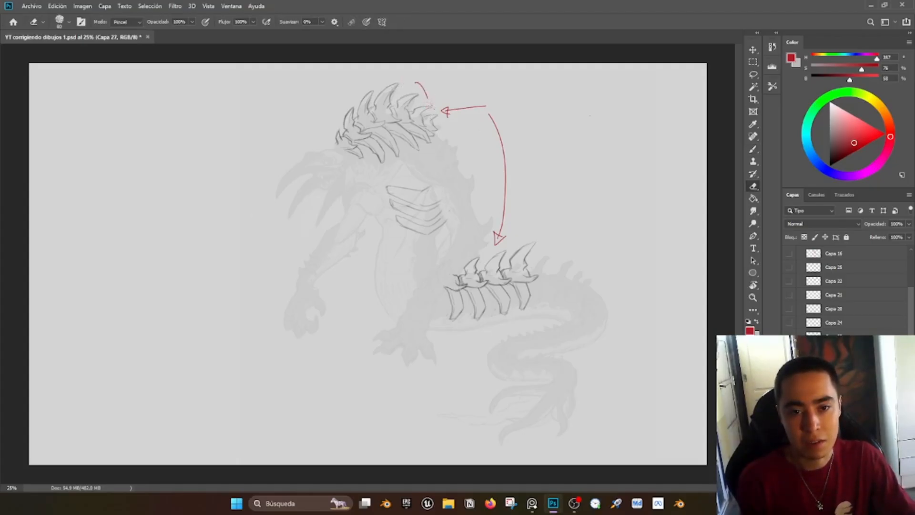
{"action": "key", "text": "b"}
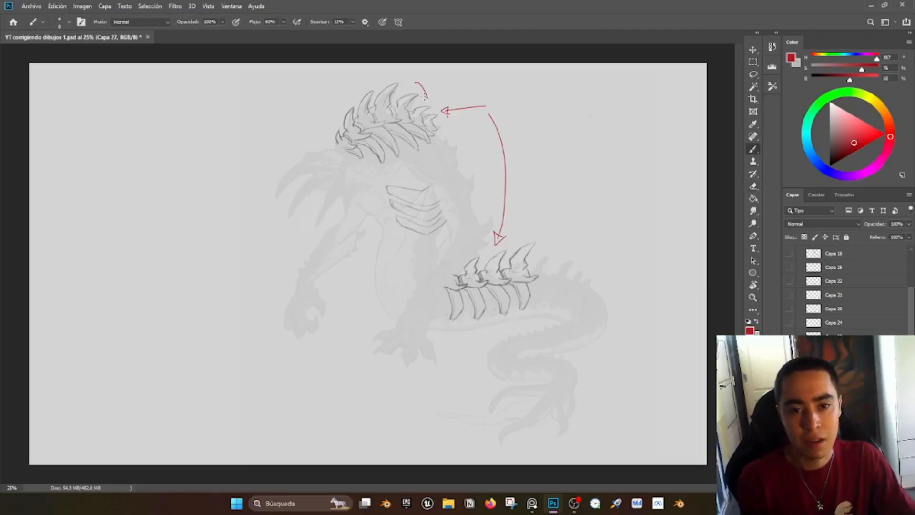
{"action": "left_click_drag", "start_coordinate": [424, 97], "coordinate": [432, 103]}
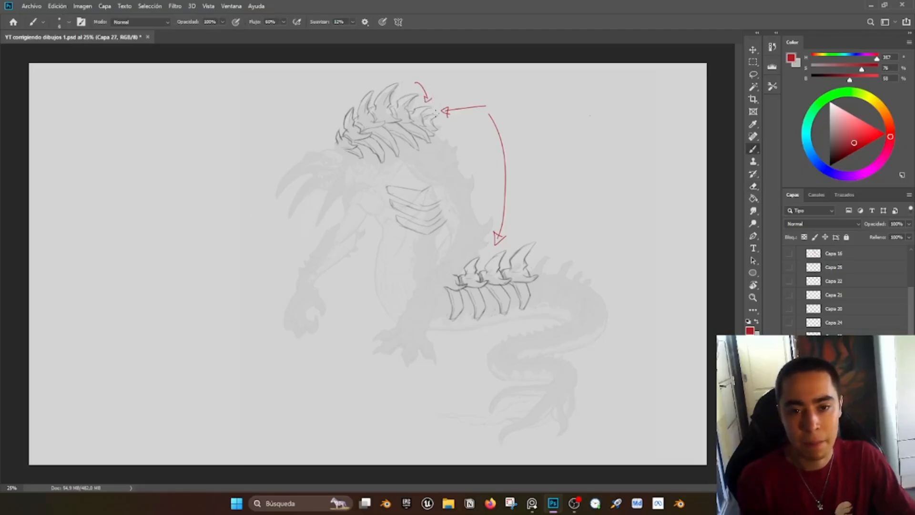
{"action": "mouse_move", "coordinate": [436, 111]}
{"action": "left_mouse_down"}
{"action": "mouse_move", "coordinate": [433, 75]}
{"action": "mouse_move", "coordinate": [399, 82]}
{"action": "left_mouse_up"}
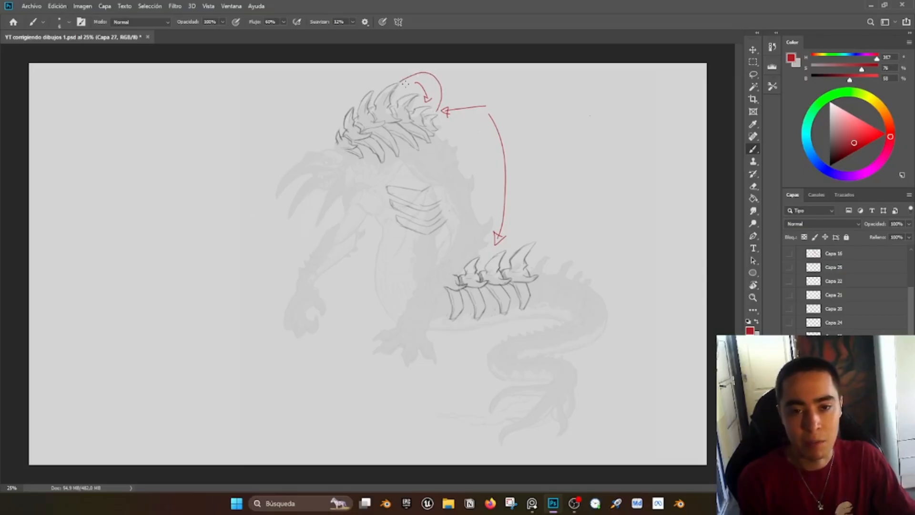
{"action": "key", "text": "ctrl+z"}
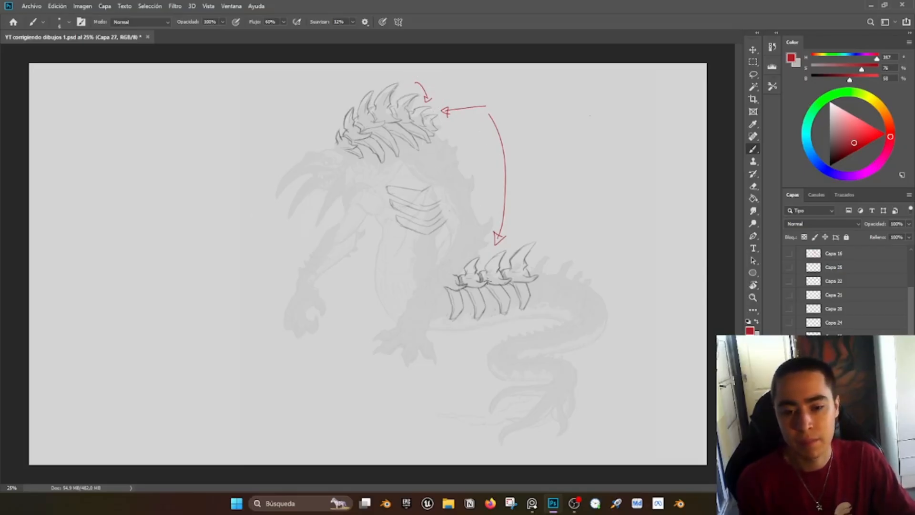
{"action": "key", "text": "e"}
{"action": "key", "text": "b"}
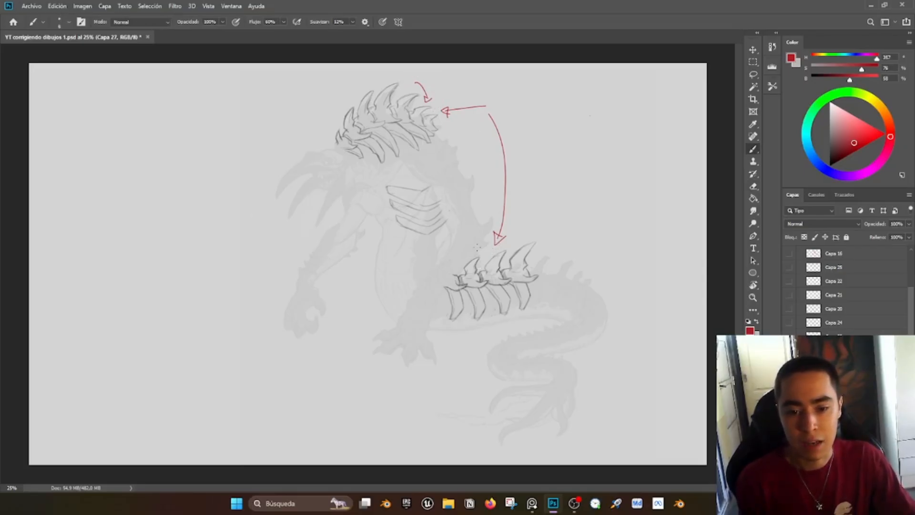
Step: Draw a short dark red arrow pointing down to the gap between the first two tail spine spikes
{"action": "mouse_move", "coordinate": [479, 235]}
{"action": "left_mouse_down"}
{"action": "mouse_move", "coordinate": [478, 259]}
{"action": "mouse_move", "coordinate": [484, 254]}
{"action": "left_mouse_up"}
{"action": "key", "text": "ctrl+z"}
{"action": "left_click_drag", "start_coordinate": [481, 248], "coordinate": [485, 256]}
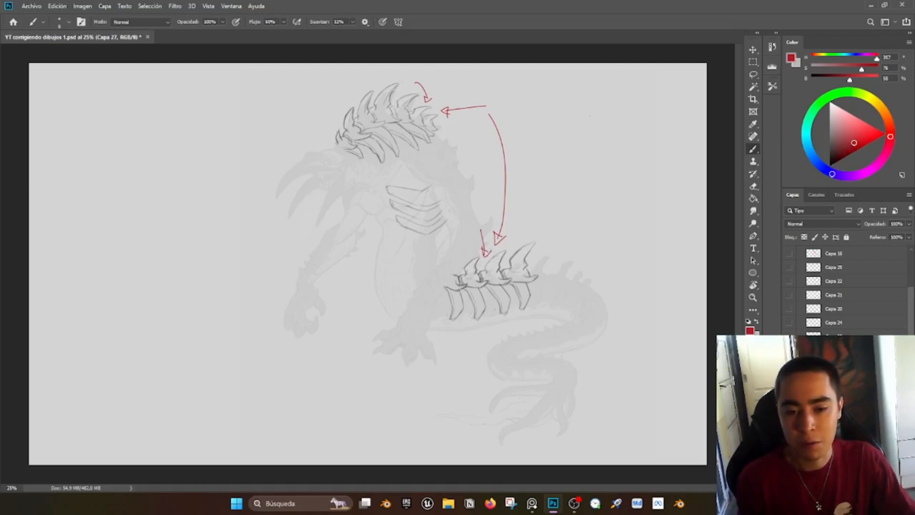
Step: Try to mark the gaps between the tail vertebrae with thick black strokes using a larger brush
{"action": "left_click", "coordinate": [830, 167]}
{"action": "key", "text": "bracketright"}
{"action": "left_click_drag", "start_coordinate": [481, 273], "coordinate": [480, 281]}
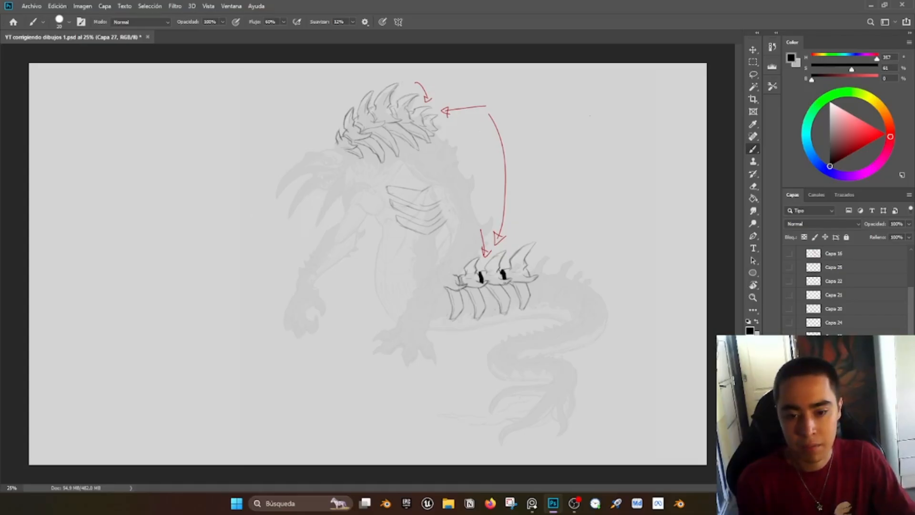
{"action": "key", "text": "ctrl+z"}
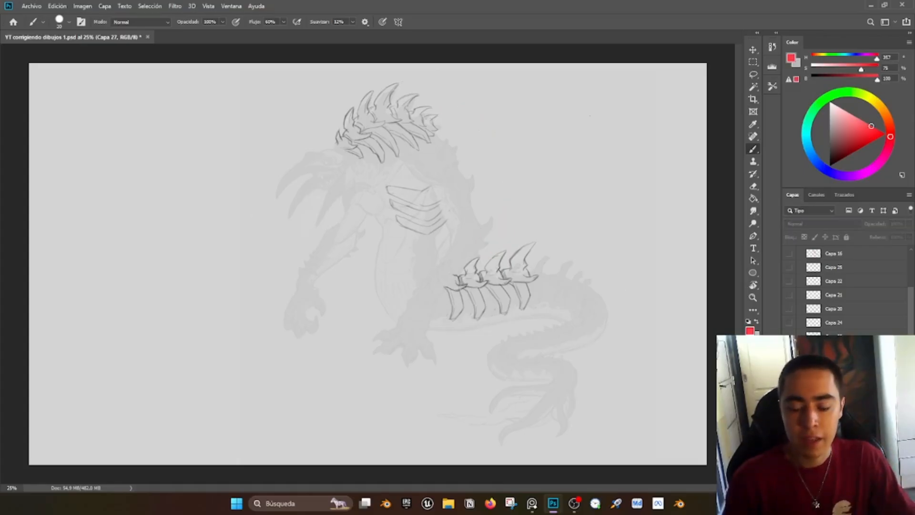
Step: On a new layer, outline the three gaps between the tail spine's ribs in red with a smaller brush
{"action": "key", "text": "ctrl+shift+alt+n"}
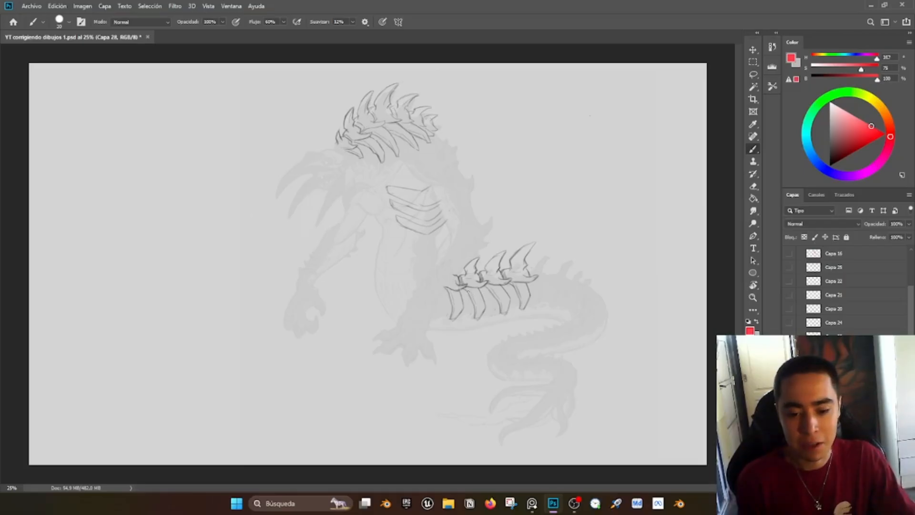
{"action": "key", "text": "bracketleft"}
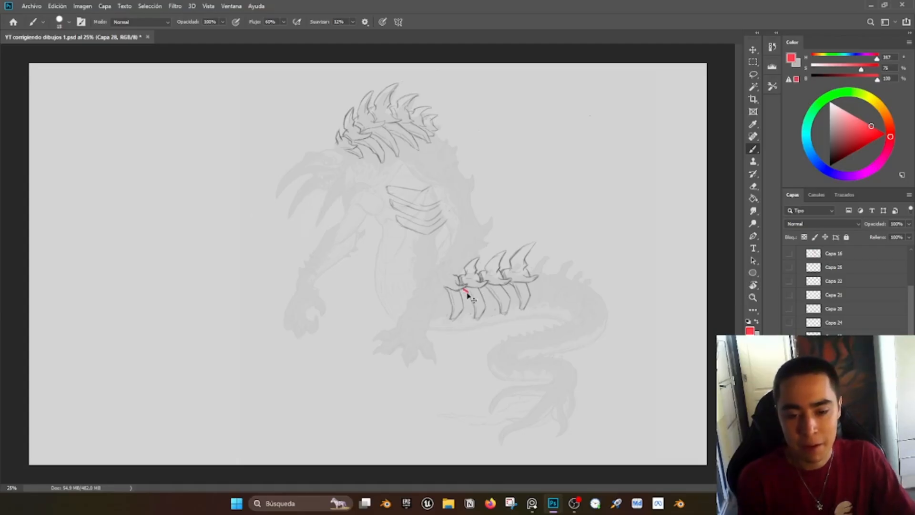
{"action": "mouse_move", "coordinate": [463, 288]}
{"action": "left_mouse_down"}
{"action": "mouse_move", "coordinate": [475, 319]}
{"action": "mouse_move", "coordinate": [457, 320]}
{"action": "mouse_move", "coordinate": [460, 291]}
{"action": "mouse_move", "coordinate": [484, 301]}
{"action": "mouse_move", "coordinate": [490, 292]}
{"action": "mouse_move", "coordinate": [501, 315]}
{"action": "mouse_move", "coordinate": [484, 314]}
{"action": "mouse_move", "coordinate": [481, 287]}
{"action": "left_mouse_up"}
{"action": "key", "text": "ctrl+z"}
{"action": "key", "text": "ctrl+z"}
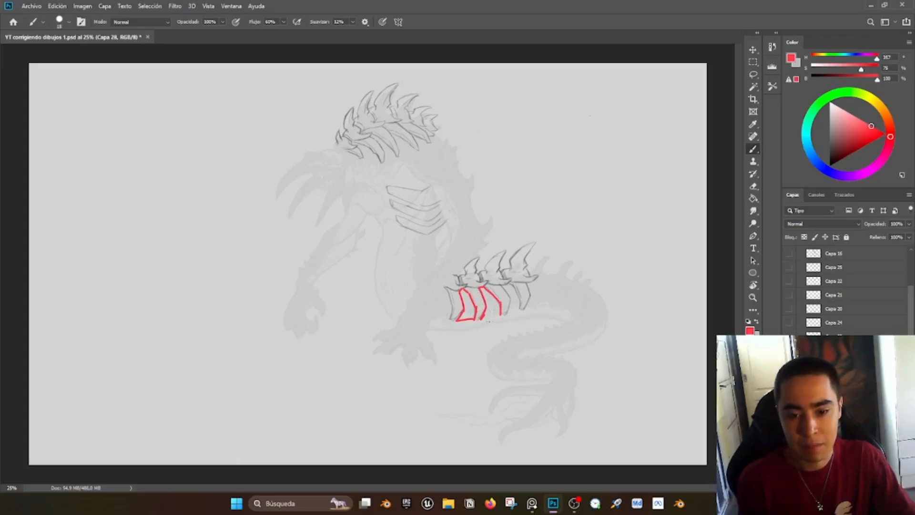
{"action": "mouse_move", "coordinate": [483, 319]}
{"action": "left_mouse_down"}
{"action": "mouse_move", "coordinate": [512, 299]}
{"action": "mouse_move", "coordinate": [507, 313]}
{"action": "mouse_move", "coordinate": [519, 308]}
{"action": "mouse_move", "coordinate": [515, 288]}
{"action": "left_mouse_up"}
{"action": "key", "text": "ctrl+z"}
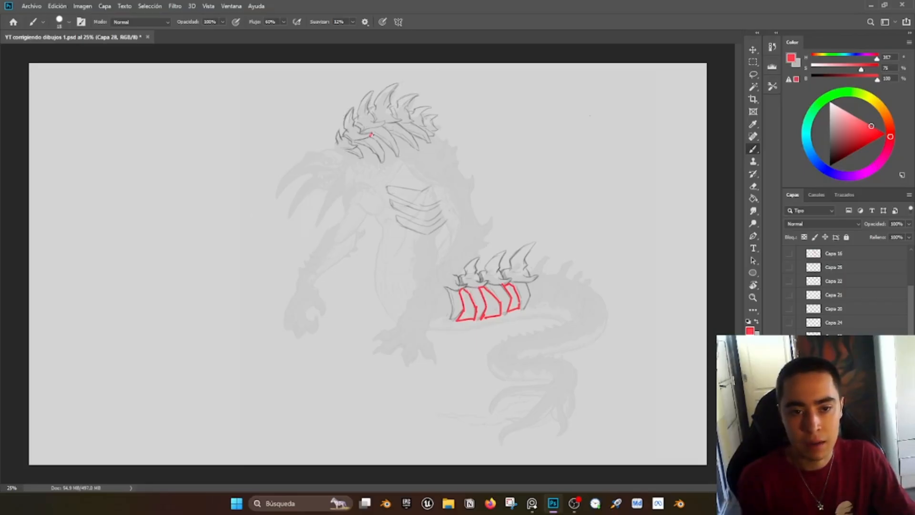
Step: Outline the four gaps between the neck spine's ribs in red
{"action": "mouse_move", "coordinate": [372, 135]}
{"action": "left_mouse_down"}
{"action": "mouse_move", "coordinate": [397, 156]}
{"action": "mouse_move", "coordinate": [371, 137]}
{"action": "mouse_move", "coordinate": [384, 162]}
{"action": "mouse_move", "coordinate": [397, 159]}
{"action": "mouse_move", "coordinate": [390, 143]}
{"action": "mouse_move", "coordinate": [400, 156]}
{"action": "mouse_move", "coordinate": [393, 133]}
{"action": "mouse_move", "coordinate": [416, 149]}
{"action": "mouse_move", "coordinate": [401, 153]}
{"action": "mouse_move", "coordinate": [428, 145]}
{"action": "left_mouse_up"}
{"action": "key", "text": "ctrl+z"}
{"action": "key", "text": "ctrl+z"}
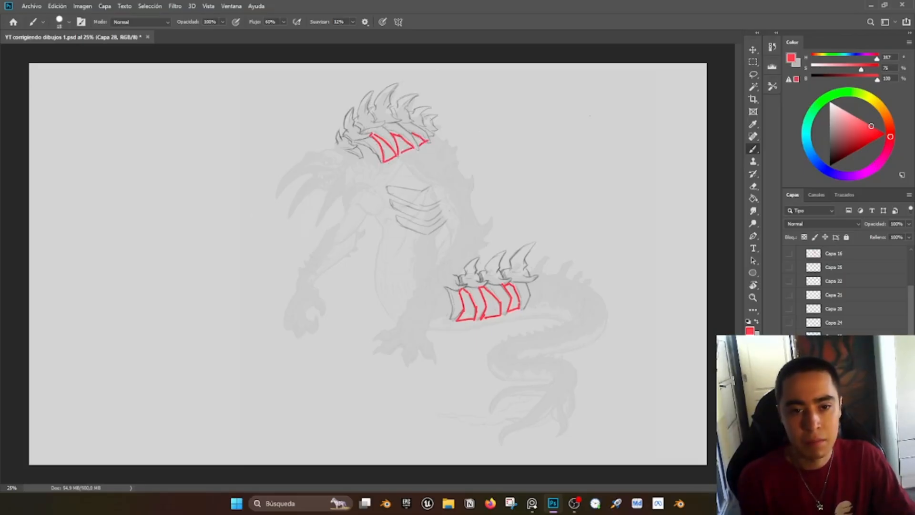
{"action": "left_click_drag", "start_coordinate": [353, 143], "coordinate": [380, 162]}
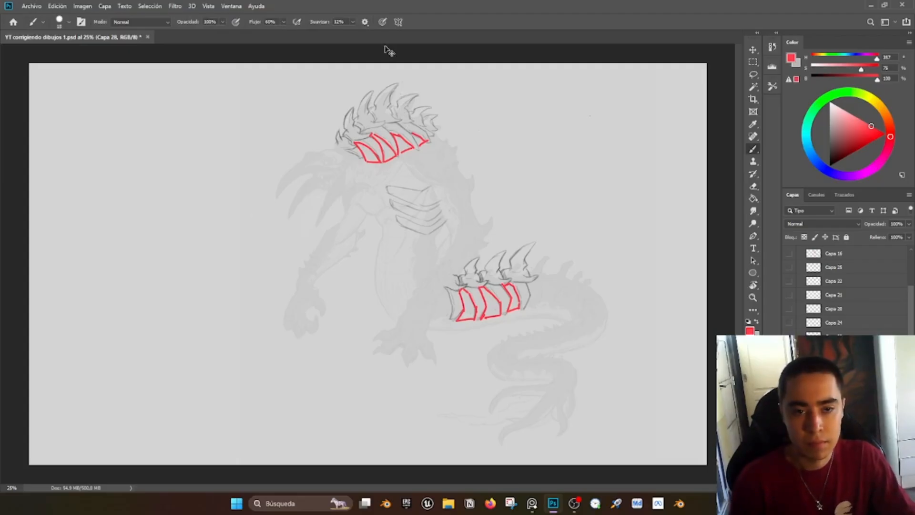
Step: Try to outline the narrow gap just behind the neck's tallest spike in red
{"action": "key", "text": "ctrl+plus"}
{"action": "scroll", "coordinate": [410, 108], "scroll_direction": "up", "scroll_amount": 3}
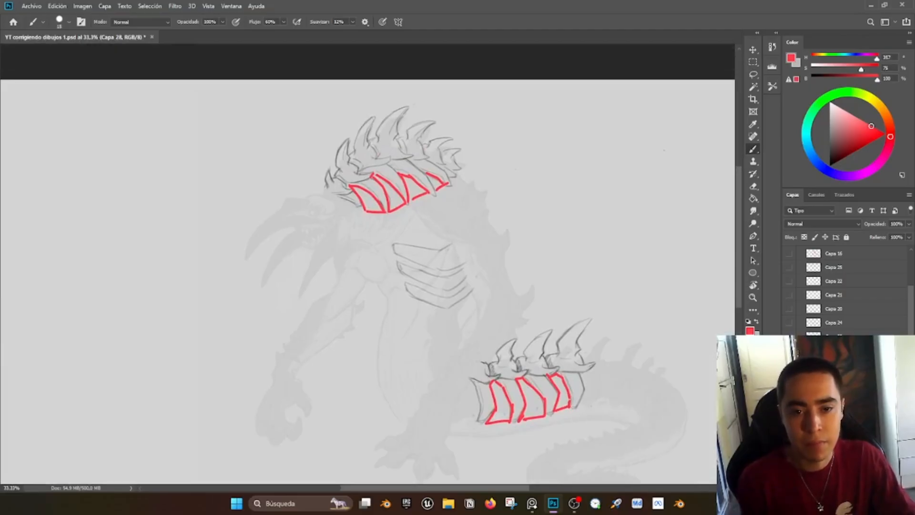
{"action": "left_click_drag", "start_coordinate": [400, 138], "coordinate": [409, 156]}
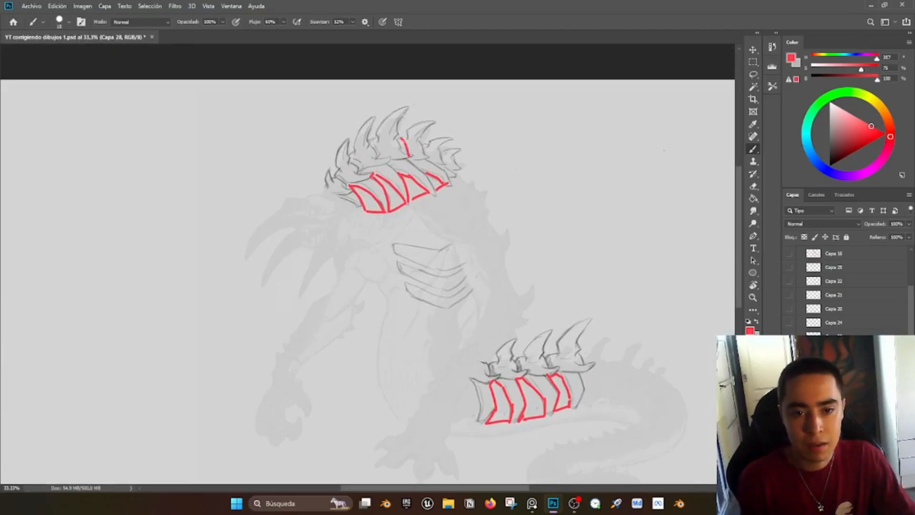
{"action": "key", "text": "ctrl+z"}
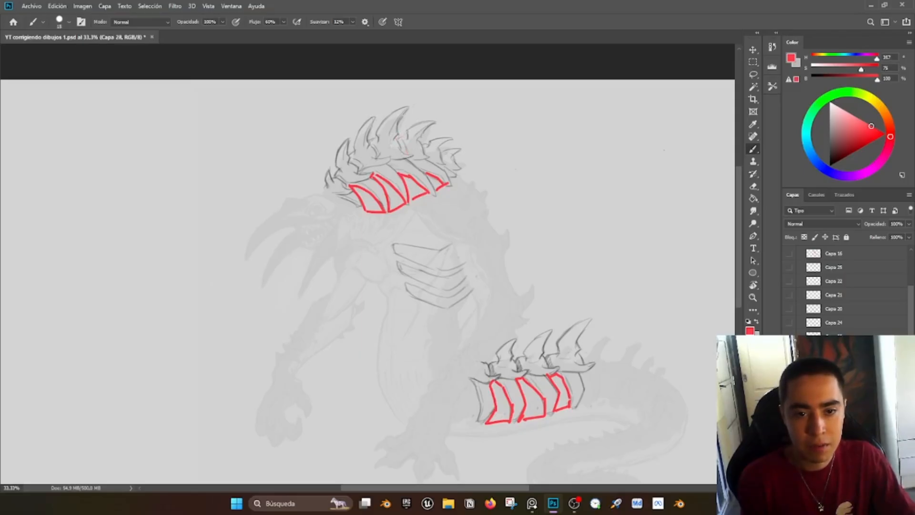
{"action": "mouse_move", "coordinate": [397, 137]}
{"action": "left_mouse_down"}
{"action": "mouse_move", "coordinate": [408, 156]}
{"action": "mouse_move", "coordinate": [416, 153]}
{"action": "mouse_move", "coordinate": [402, 159]}
{"action": "mouse_move", "coordinate": [409, 159]}
{"action": "left_mouse_up"}
{"action": "key", "text": "ctrl+z"}
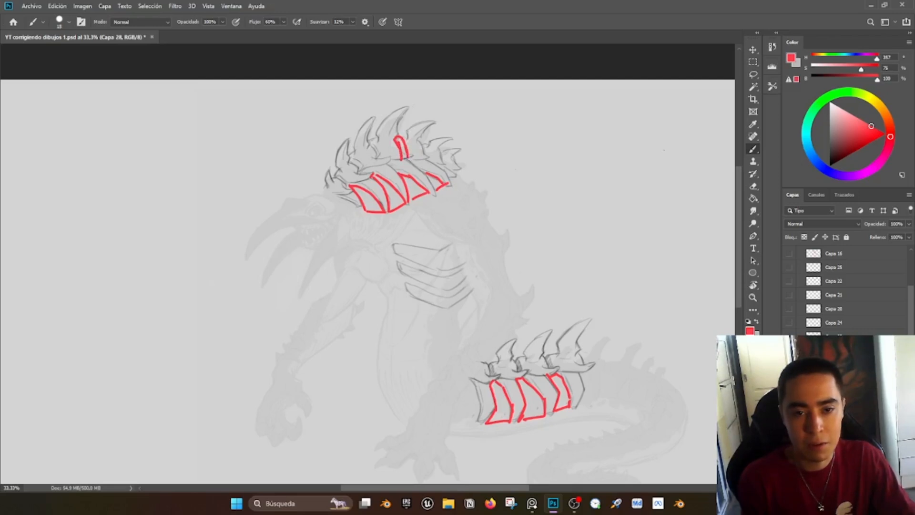
{"action": "key", "text": "ctrl+z"}
{"action": "key", "text": "ctrl+z"}
{"action": "key", "text": "ctrl+z"}
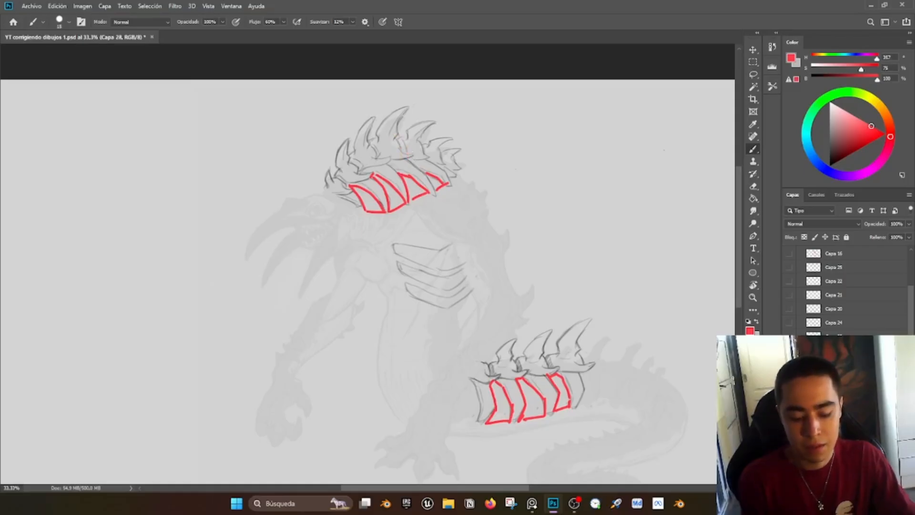
Step: Sample the background's light gray, then redraw the vertebra edge behind the tallest neck spike in 49% gray with a 10 px brush
{"action": "left_click", "coordinate": [418, 148], "text": "alt"}
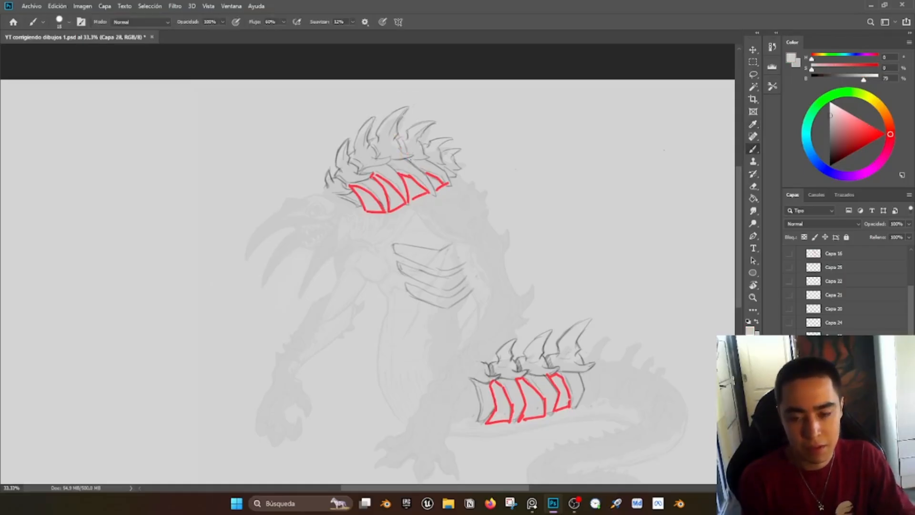
{"action": "key", "text": "bracketright"}
{"action": "key", "text": "ctrl+comma"}
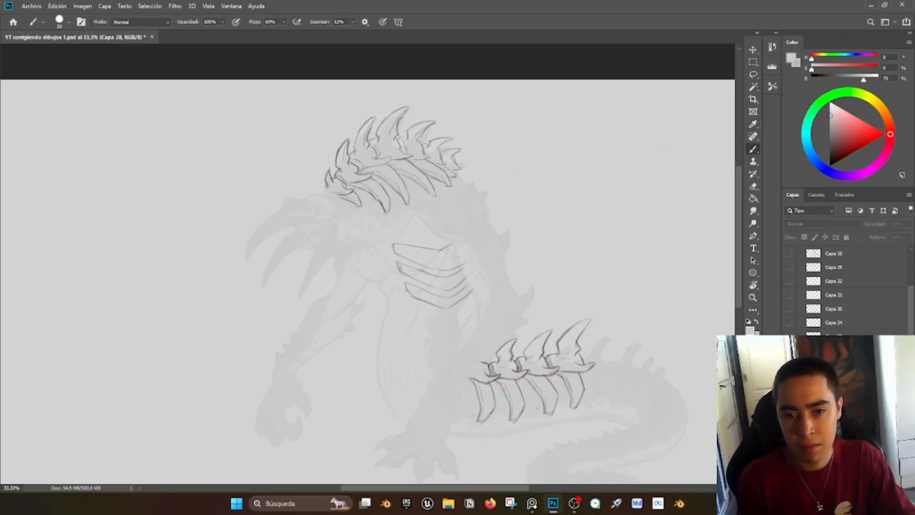
{"action": "key", "text": "ctrl+comma"}
{"action": "key", "text": "bracketright"}
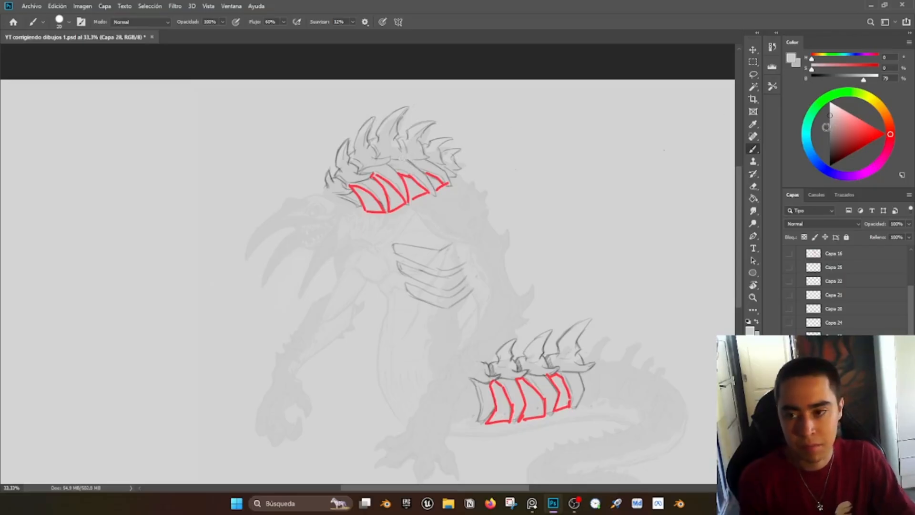
{"action": "left_click", "coordinate": [830, 134]}
{"action": "key", "text": "bracketleft"}
{"action": "key", "text": "bracketleft"}
{"action": "key", "text": "bracketleft"}
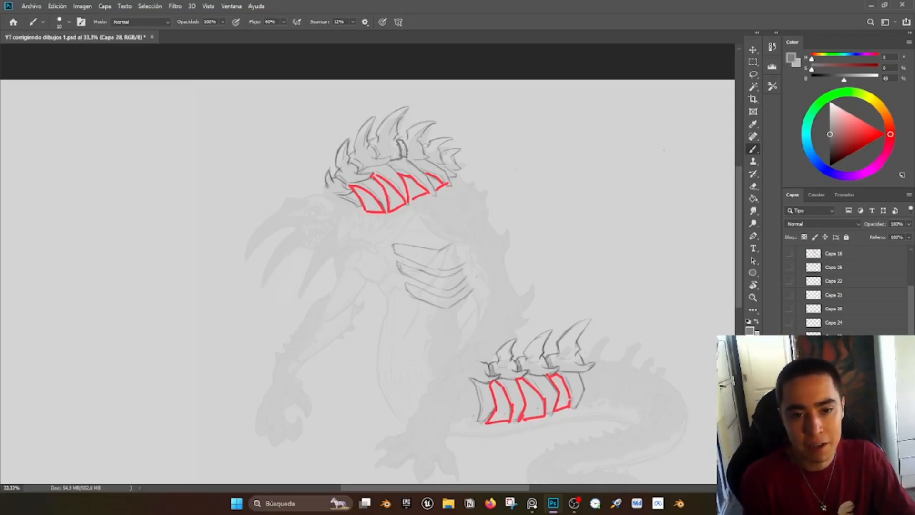
Step: Try to fill the narrow shape behind the tallest neck spike with turquoise
{"action": "left_click", "coordinate": [817, 143]}
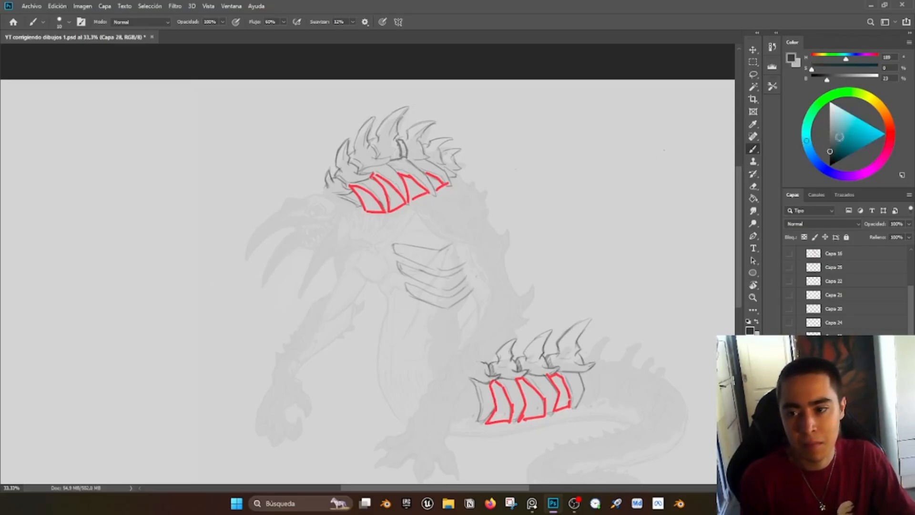
{"action": "left_click", "coordinate": [856, 133]}
{"action": "key", "text": "bracketright"}
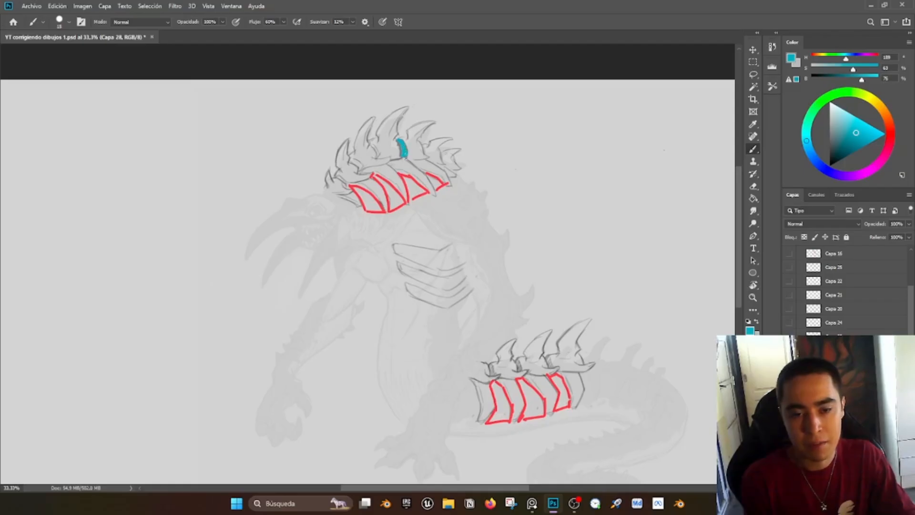
{"action": "key", "text": "i"}
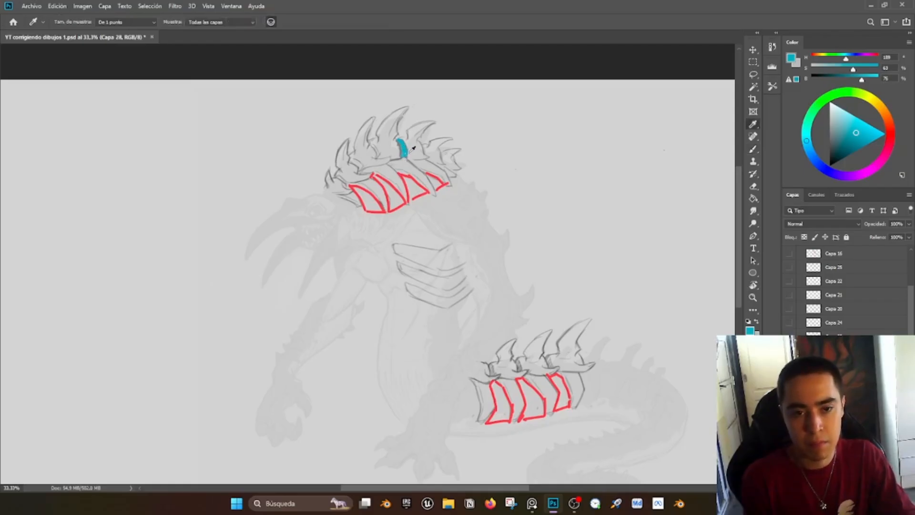
{"action": "left_click", "coordinate": [413, 144]}
{"action": "key", "text": "b"}
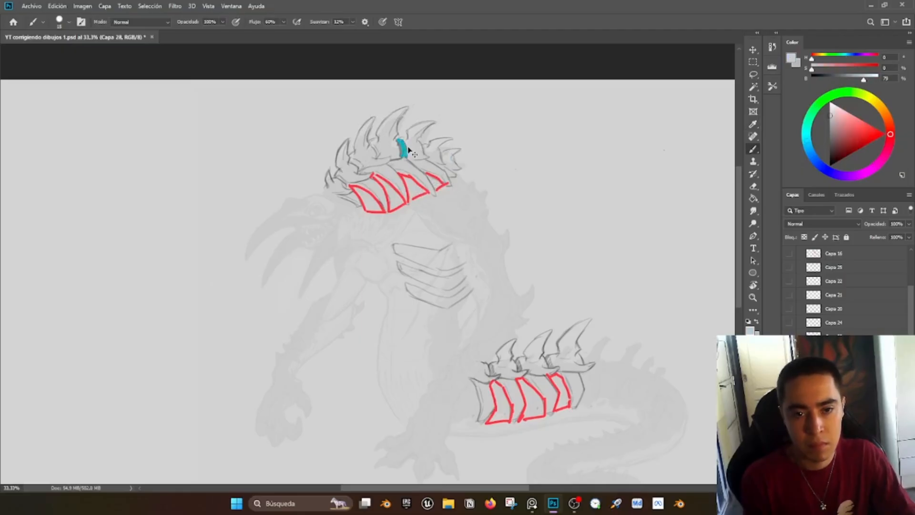
{"action": "mouse_move", "coordinate": [399, 140]}
{"action": "left_mouse_down"}
{"action": "mouse_move", "coordinate": [410, 164]}
{"action": "mouse_move", "coordinate": [395, 148]}
{"action": "left_mouse_up"}
{"action": "key", "text": "bracketright"}
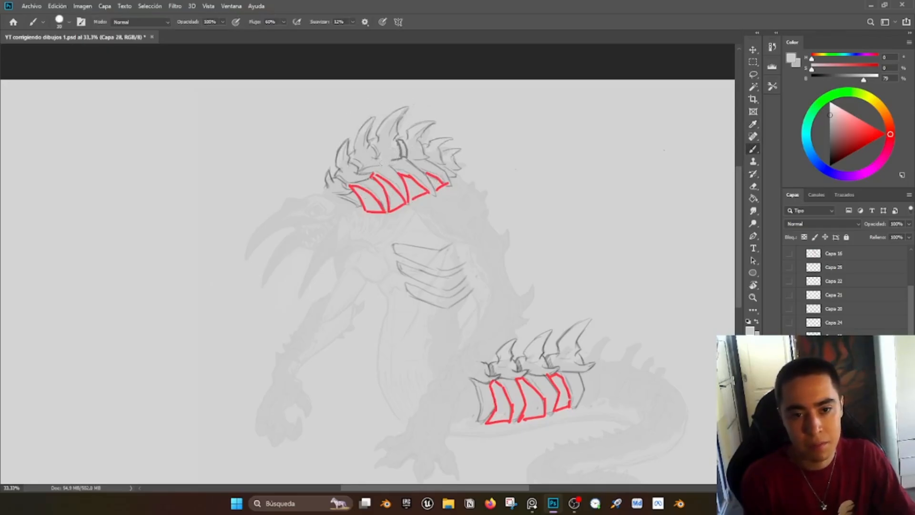
Step: Redraw the base and front edge of the tallest neck spike's vertebra in the sampled mid gray with a thinner brush
{"action": "left_click", "coordinate": [401, 155], "text": "alt"}
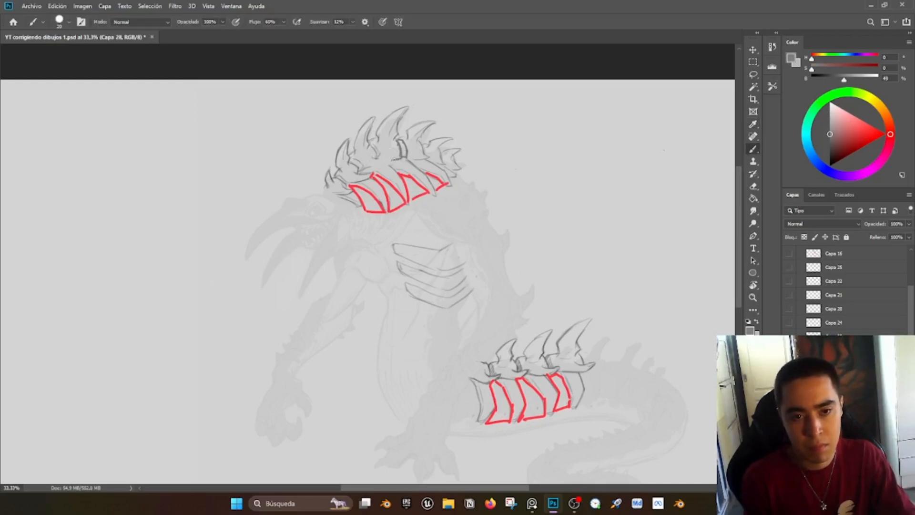
{"action": "key", "text": "bracketleft"}
{"action": "key", "text": "bracketleft"}
{"action": "key", "text": "bracketleft"}
{"action": "key", "text": "bracketleft"}
{"action": "left_click_drag", "start_coordinate": [381, 161], "coordinate": [400, 158]}
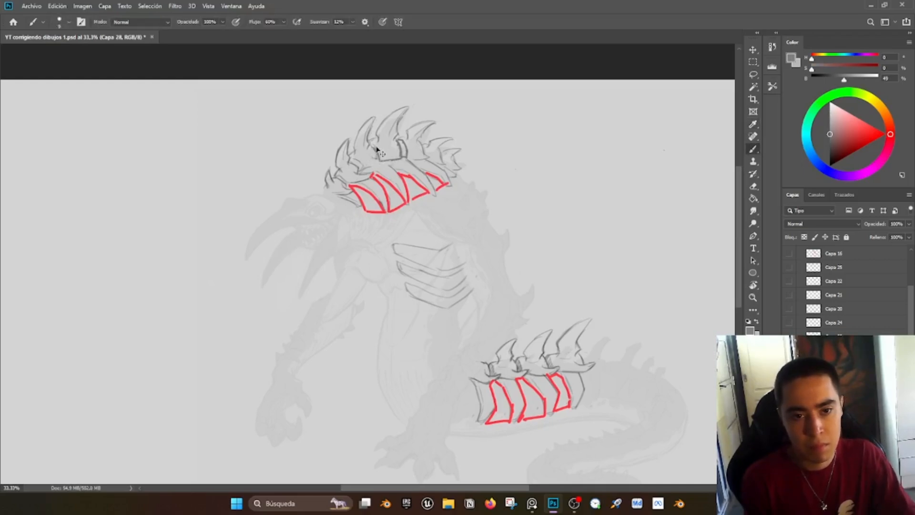
{"action": "left_click_drag", "start_coordinate": [367, 165], "coordinate": [399, 163]}
{"action": "key", "text": "e"}
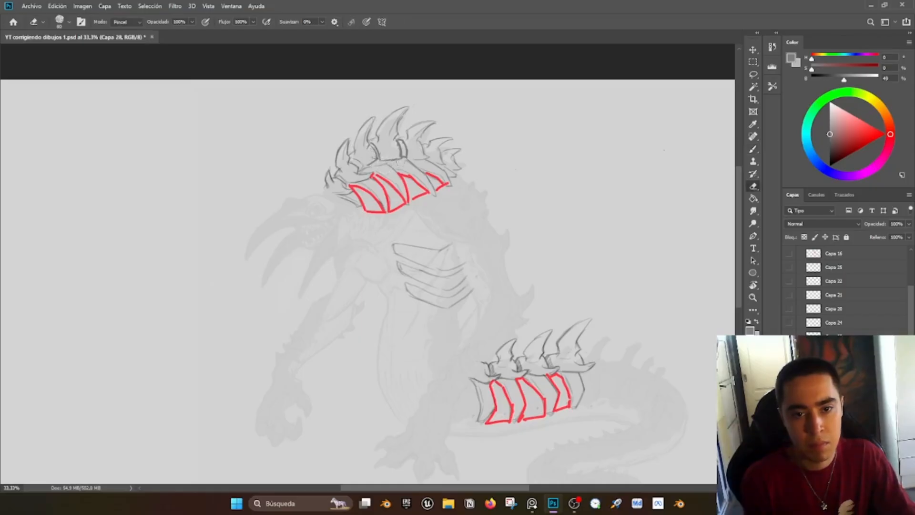
Step: Sample light gray for cover-up, then redraw the vertebra edges between the other neck spikes in 47% gray with a 10 px brush
{"action": "key", "text": "b"}
{"action": "key", "text": "x"}
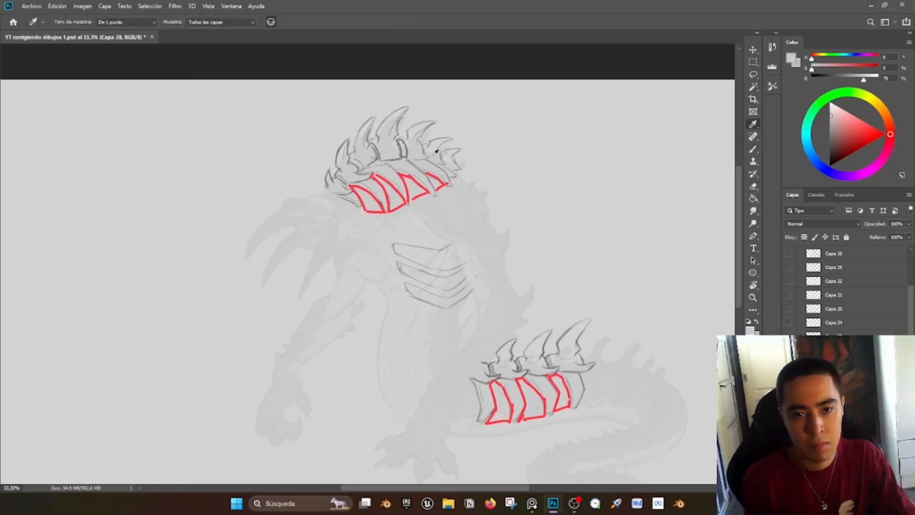
{"action": "key", "text": "bracketright"}
{"action": "key", "text": "bracketright"}
{"action": "key", "text": "bracketright"}
{"action": "key", "text": "bracketright"}
{"action": "key", "text": "bracketright"}
{"action": "key", "text": "bracketright"}
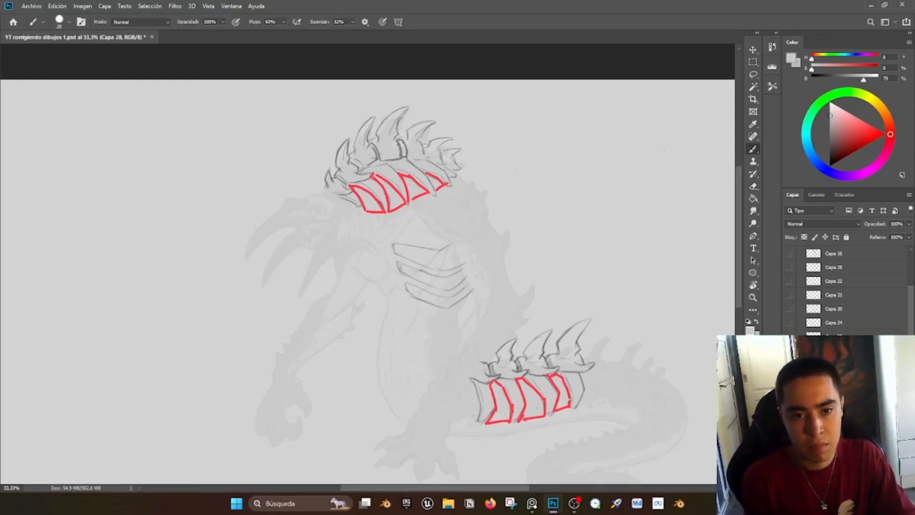
{"action": "left_click_drag", "start_coordinate": [828, 146], "coordinate": [820, 134]}
{"action": "key", "text": "bracketleft"}
{"action": "key", "text": "bracketleft"}
{"action": "key", "text": "bracketleft"}
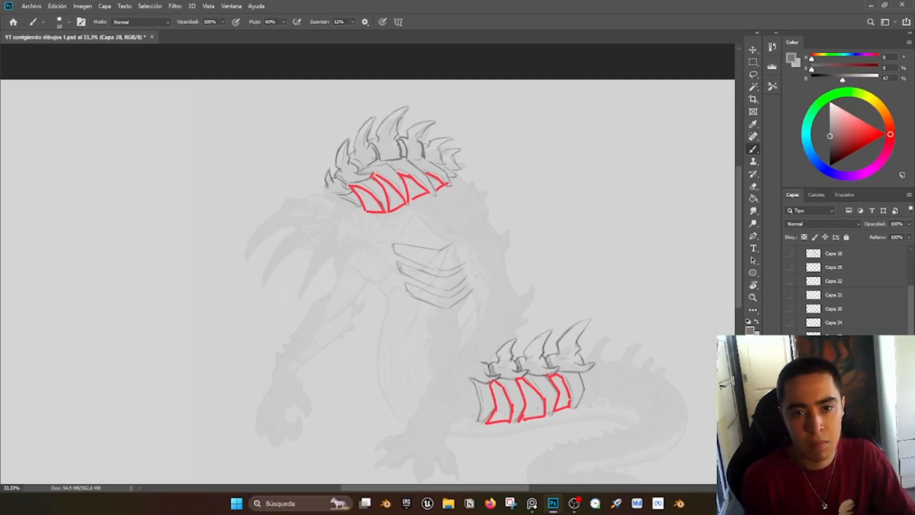
{"action": "mouse_move", "coordinate": [427, 145]}
{"action": "left_mouse_down"}
{"action": "mouse_move", "coordinate": [428, 160]}
{"action": "mouse_move", "coordinate": [441, 154]}
{"action": "mouse_move", "coordinate": [426, 163]}
{"action": "mouse_move", "coordinate": [364, 169]}
{"action": "left_mouse_up"}
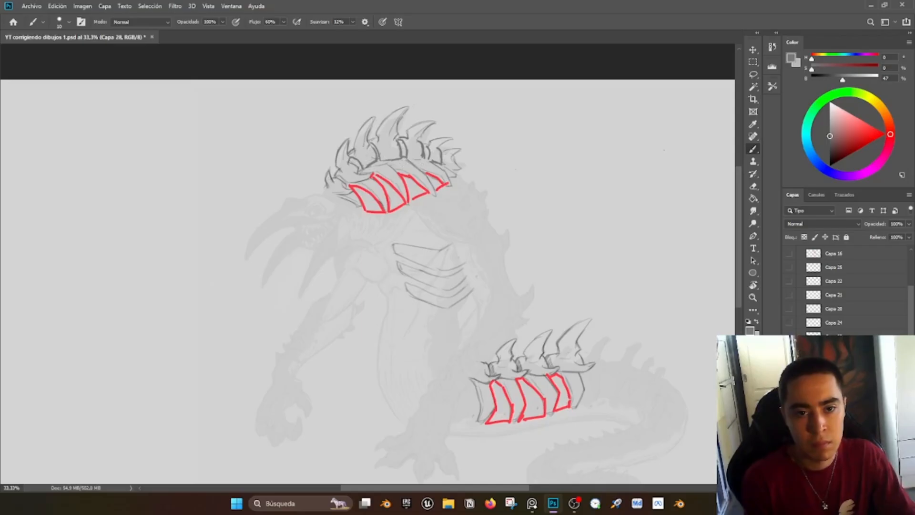
Step: Draw a small gray arrow pointing at the rear end of the neck spine
{"action": "key", "text": "ctrl+minus"}
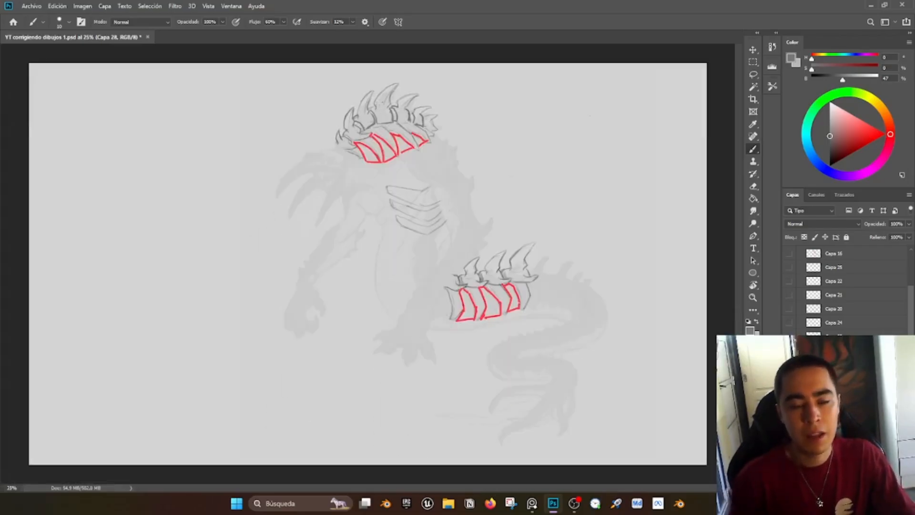
{"action": "mouse_move", "coordinate": [449, 111]}
{"action": "left_mouse_down"}
{"action": "mouse_move", "coordinate": [473, 106]}
{"action": "mouse_move", "coordinate": [451, 114]}
{"action": "left_mouse_up"}
{"action": "key", "text": "ctrl+z"}
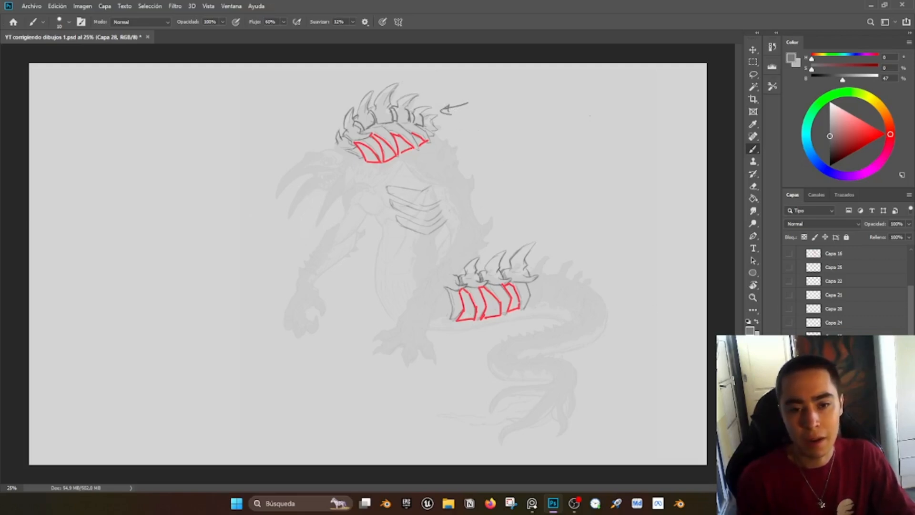
Step: Compare the neck spine with and without the correction layer
{"action": "key", "text": "ctrl+comma"}
{"action": "key", "text": "ctrl+comma"}
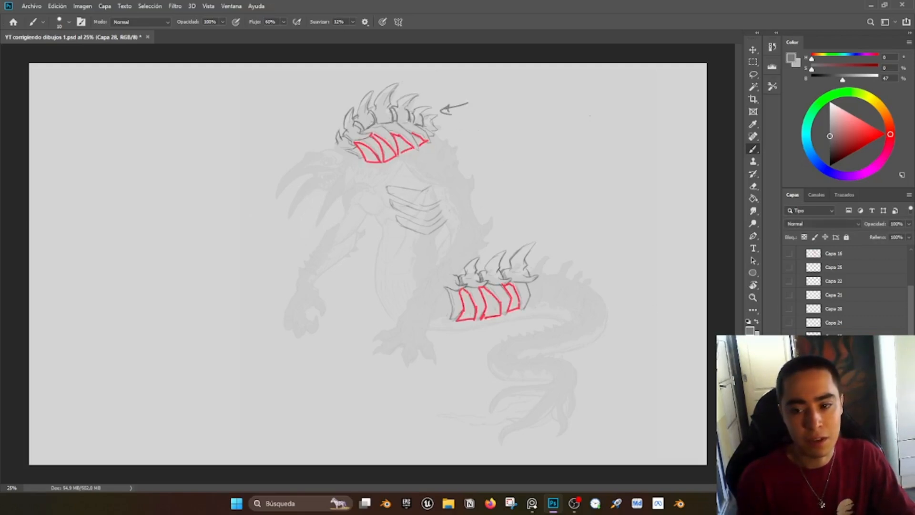
{"action": "key", "text": "ctrl+comma"}
{"action": "key", "text": "ctrl+comma"}
{"action": "key", "text": "ctrl+comma"}
{"action": "key", "text": "ctrl+comma"}
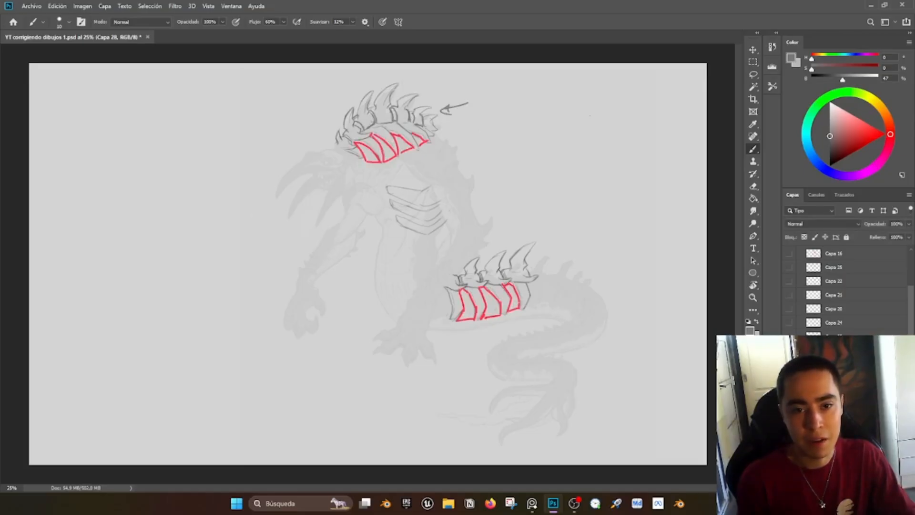
Step: Erase the red gap outlines from the neck and tail ribs with a 400 px eraser
{"action": "key", "text": "e"}
{"action": "key", "text": "bracketright"}
{"action": "key", "text": "bracketright"}
{"action": "key", "text": "bracketright"}
{"action": "key", "text": "bracketright"}
{"action": "key", "text": "bracketright"}
{"action": "key", "text": "bracketright"}
{"action": "key", "text": "bracketright"}
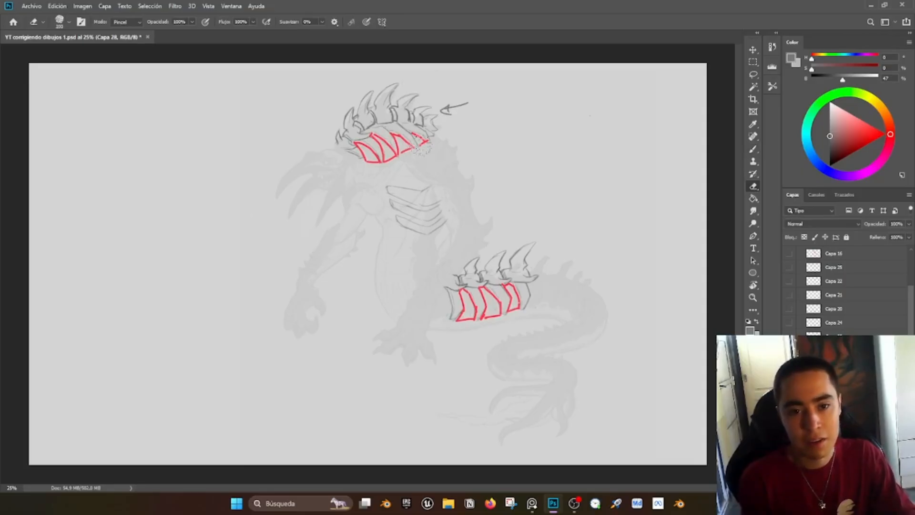
{"action": "left_click_drag", "start_coordinate": [435, 154], "coordinate": [370, 165]}
{"action": "mouse_move", "coordinate": [496, 329]}
{"action": "left_mouse_down"}
{"action": "mouse_move", "coordinate": [487, 325]}
{"action": "mouse_move", "coordinate": [500, 301]}
{"action": "mouse_move", "coordinate": [472, 305]}
{"action": "left_mouse_up"}
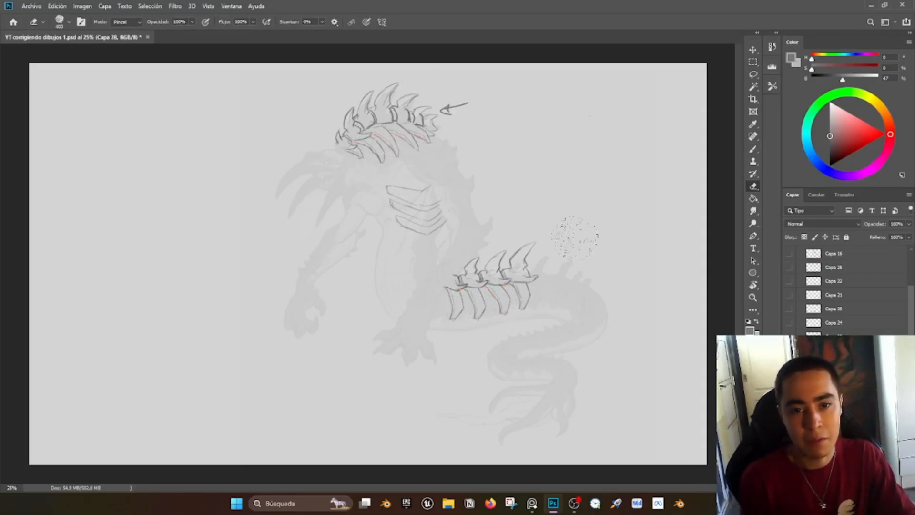
Step: Toggle the correction layer's visibility to compare the redrawn neck vertebrae with the original sketch
{"action": "key", "text": "ctrl+comma"}
{"action": "key", "text": "ctrl+comma"}
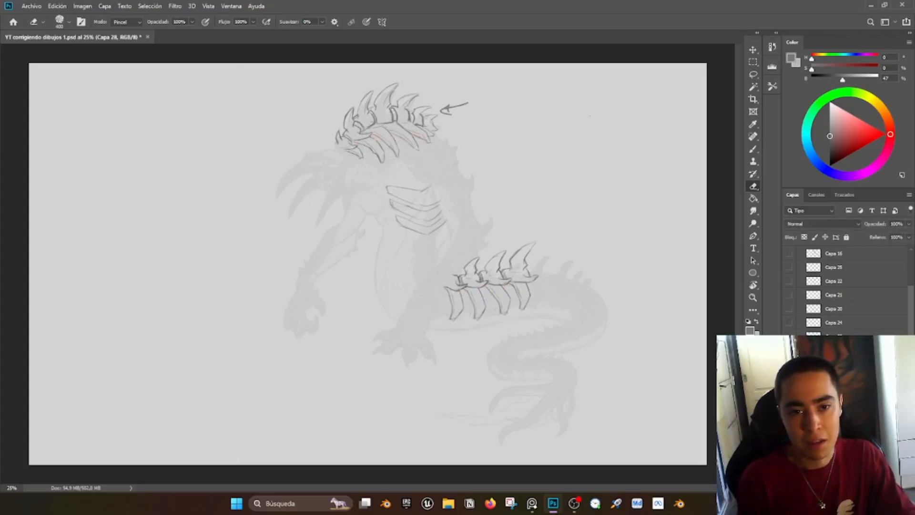
{"action": "key", "text": "ctrl+comma"}
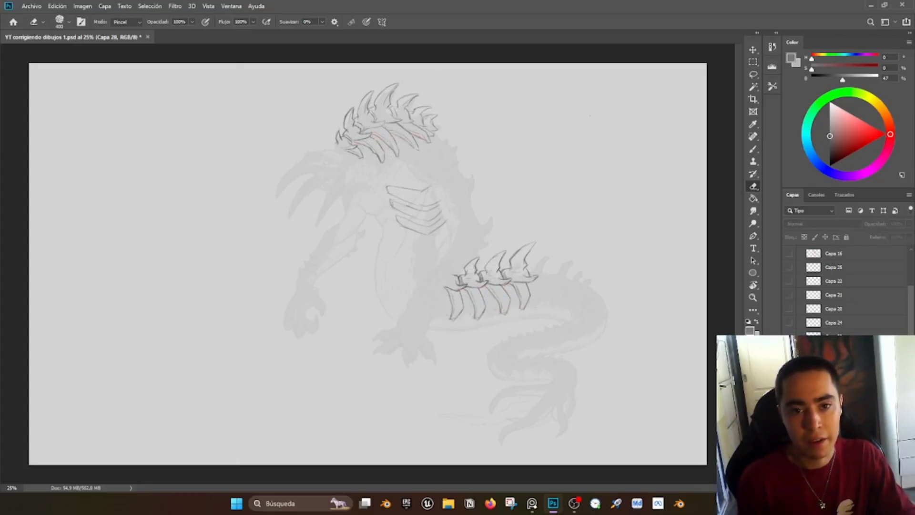
Step: Outline the overlapping vertebrae along the creature's neck spine with red brush strokes
{"action": "key", "text": "ctrl+plus"}
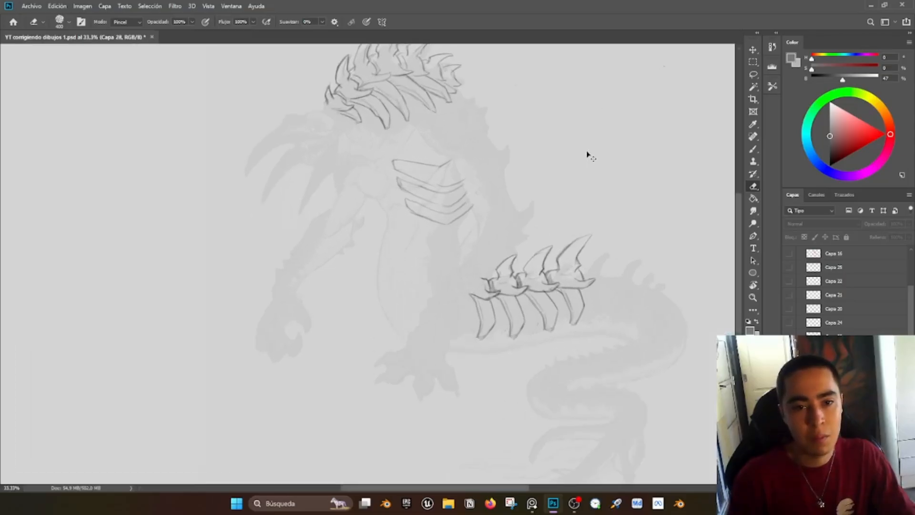
{"action": "scroll", "coordinate": [588, 139], "scroll_direction": "up", "scroll_amount": 3}
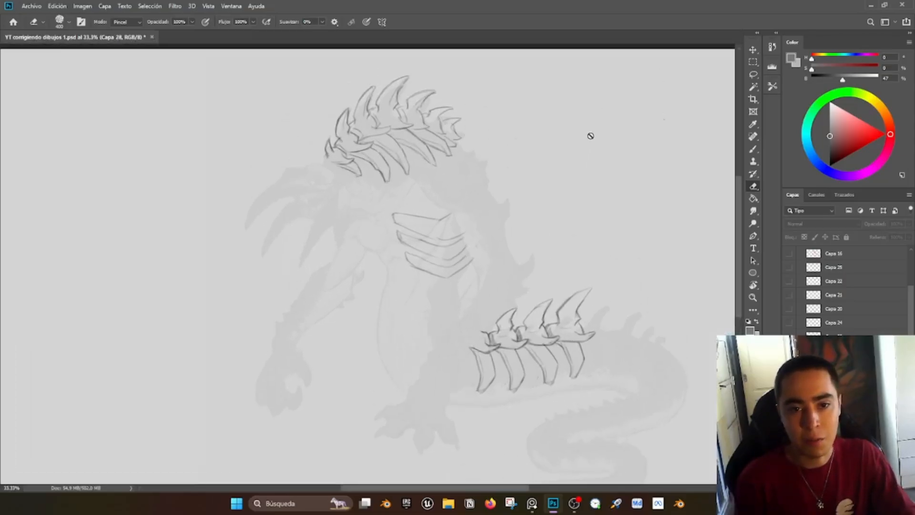
{"action": "left_click", "coordinate": [865, 142]}
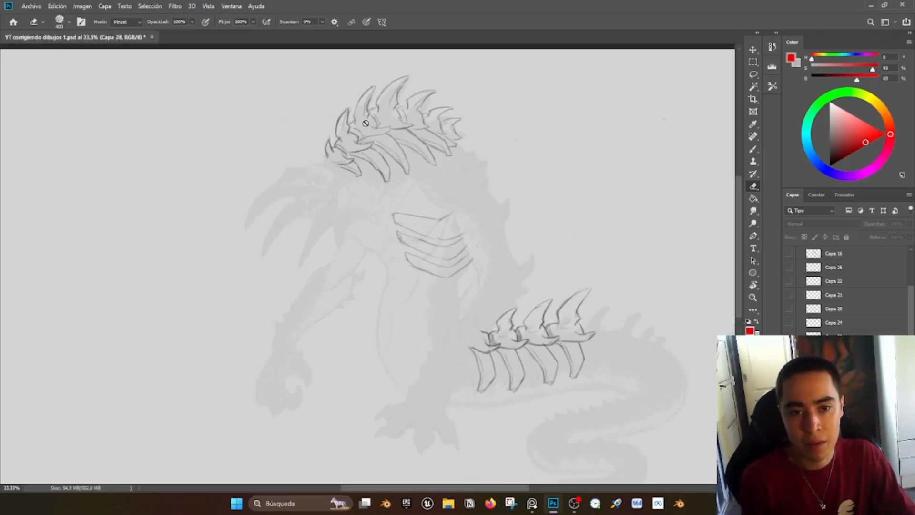
{"action": "key", "text": "b"}
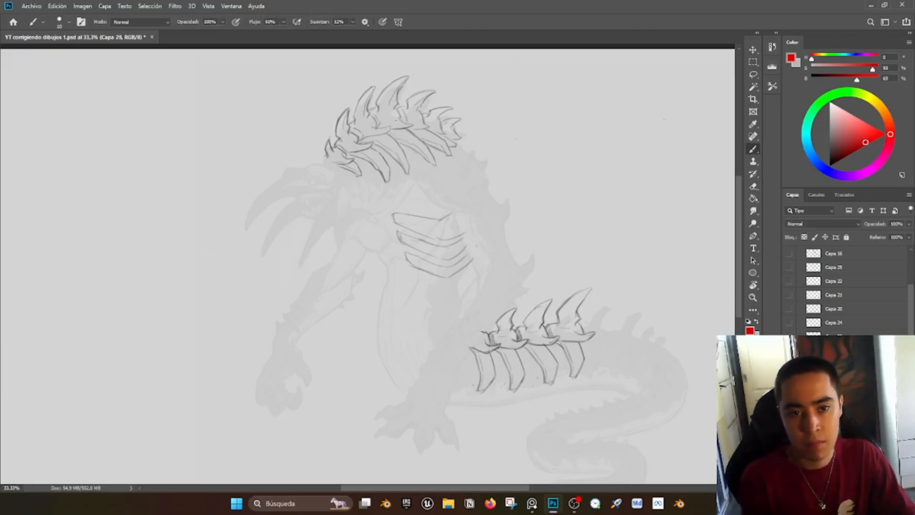
{"action": "mouse_move", "coordinate": [371, 109]}
{"action": "left_mouse_down"}
{"action": "mouse_move", "coordinate": [401, 118]}
{"action": "mouse_move", "coordinate": [404, 127]}
{"action": "mouse_move", "coordinate": [389, 130]}
{"action": "mouse_move", "coordinate": [423, 115]}
{"action": "left_mouse_up"}
{"action": "key", "text": "ctrl+z"}
{"action": "mouse_move", "coordinate": [423, 115]}
{"action": "left_mouse_down"}
{"action": "mouse_move", "coordinate": [434, 127]}
{"action": "mouse_move", "coordinate": [417, 129]}
{"action": "mouse_move", "coordinate": [442, 118]}
{"action": "mouse_move", "coordinate": [445, 130]}
{"action": "mouse_move", "coordinate": [434, 134]}
{"action": "mouse_move", "coordinate": [454, 126]}
{"action": "mouse_move", "coordinate": [462, 136]}
{"action": "mouse_move", "coordinate": [451, 139]}
{"action": "left_mouse_up"}
Step: Draw a red rectangle beside the neck and divide it into four segments with straight vertical lines
{"action": "mouse_move", "coordinate": [505, 120]}
{"action": "left_mouse_down"}
{"action": "mouse_move", "coordinate": [505, 146]}
{"action": "mouse_move", "coordinate": [503, 113]}
{"action": "mouse_move", "coordinate": [662, 112]}
{"action": "left_mouse_up"}
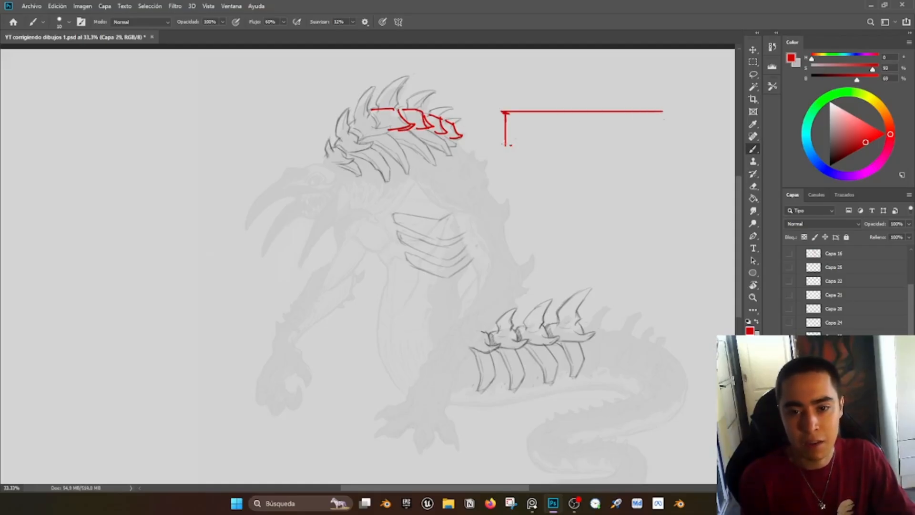
{"action": "left_click_drag", "start_coordinate": [505, 144], "coordinate": [646, 145]}
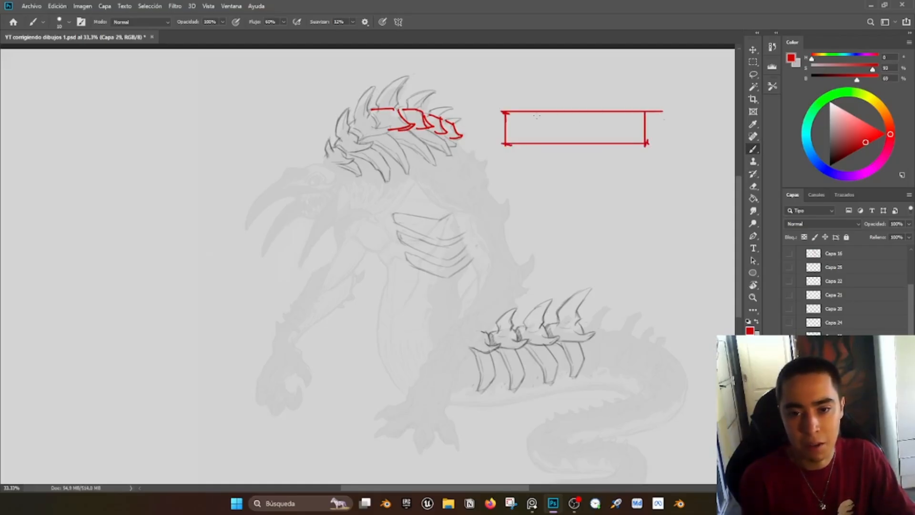
{"action": "left_click_drag", "start_coordinate": [540, 113], "coordinate": [540, 141]}
{"action": "left_click_drag", "start_coordinate": [573, 112], "coordinate": [573, 139]}
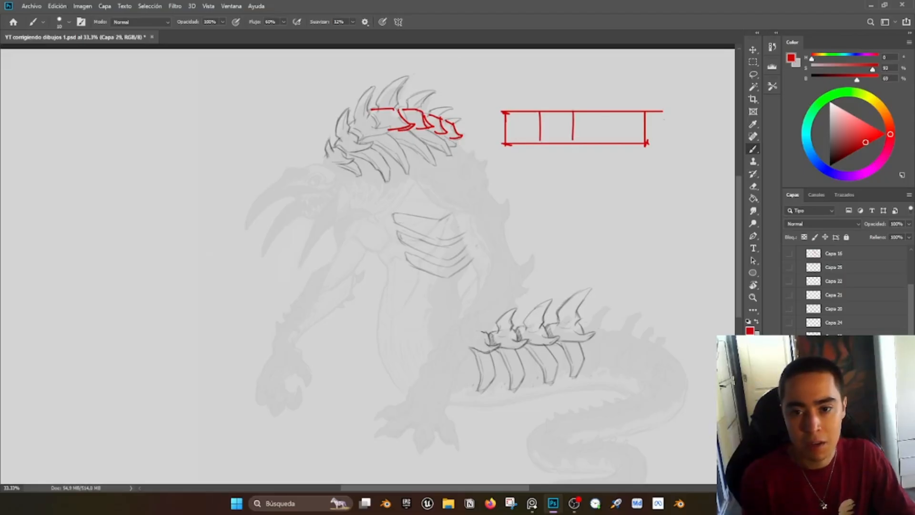
{"action": "left_click_drag", "start_coordinate": [605, 113], "coordinate": [604, 143]}
{"action": "left_click", "coordinate": [806, 140]}
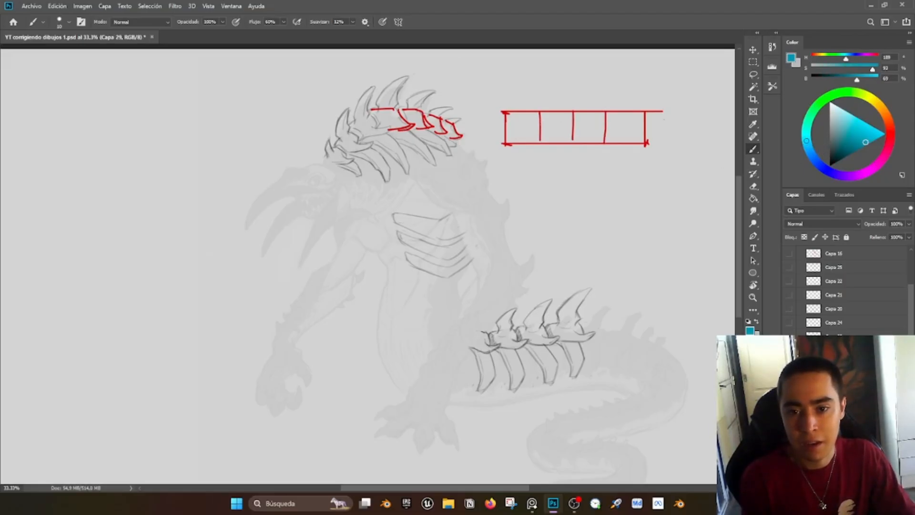
{"action": "left_click_drag", "start_coordinate": [540, 121], "coordinate": [549, 136]}
{"action": "key", "text": "ctrl+z"}
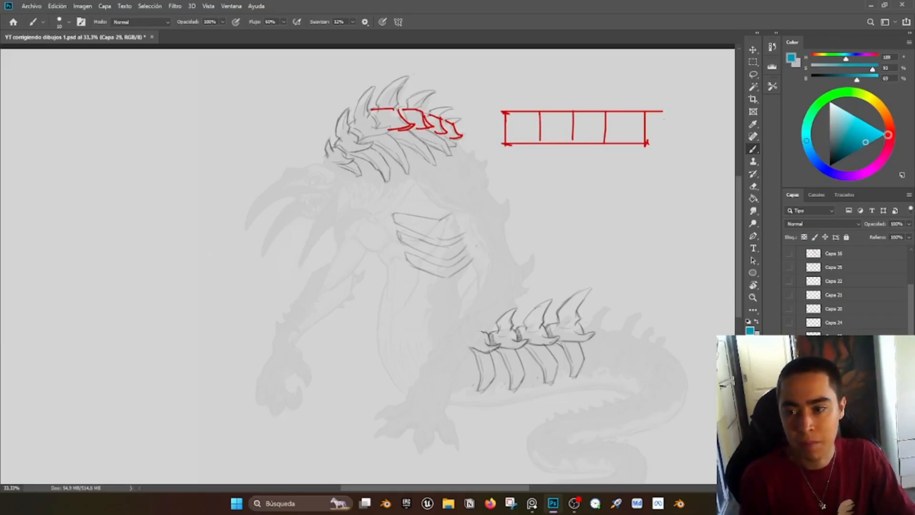
{"action": "left_click", "coordinate": [888, 135]}
Step: Turn the red rectangle's straight dividers into curved overlap lines, erasing the leftover straight parts with a smaller eraser
{"action": "left_click_drag", "start_coordinate": [540, 120], "coordinate": [555, 139]}
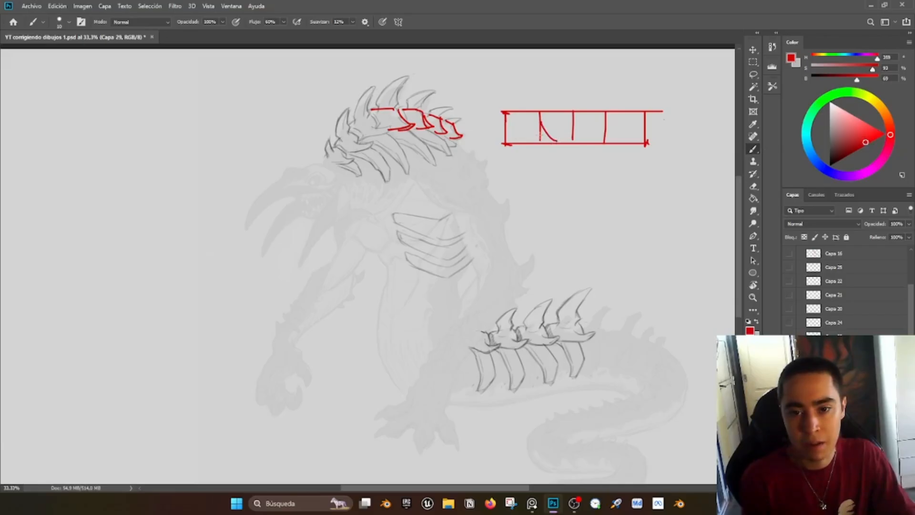
{"action": "key", "text": "e"}
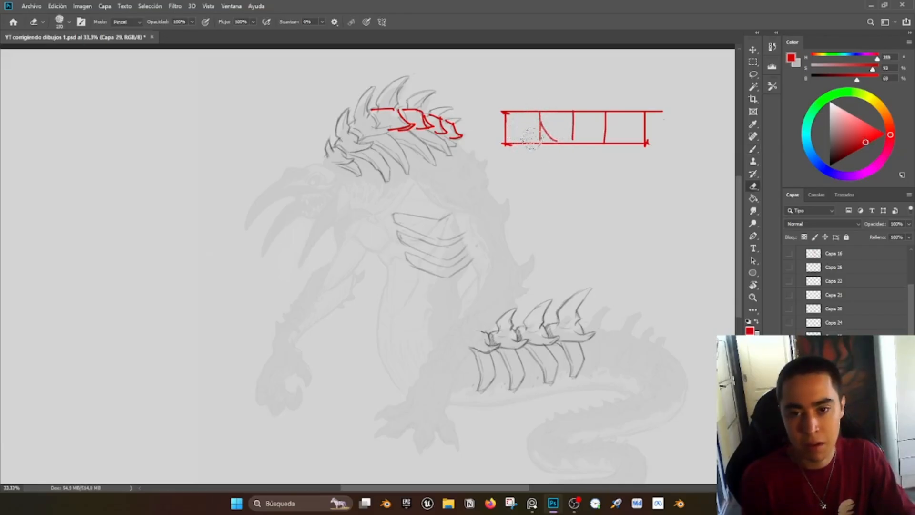
{"action": "key", "text": "bracketleft"}
{"action": "key", "text": "bracketleft"}
{"action": "key", "text": "bracketleft"}
{"action": "key", "text": "bracketleft"}
{"action": "key", "text": "bracketleft"}
{"action": "key", "text": "bracketleft"}
{"action": "key", "text": "bracketleft"}
{"action": "key", "text": "bracketleft"}
{"action": "mouse_move", "coordinate": [538, 142]}
{"action": "left_mouse_down"}
{"action": "mouse_move", "coordinate": [537, 129]}
{"action": "mouse_move", "coordinate": [574, 129]}
{"action": "mouse_move", "coordinate": [593, 142]}
{"action": "mouse_move", "coordinate": [572, 128]}
{"action": "mouse_move", "coordinate": [622, 142]}
{"action": "left_mouse_up"}
{"action": "key", "text": "b"}
{"action": "key", "text": "e"}
{"action": "key", "text": "b"}
{"action": "key", "text": "e"}
{"action": "key", "text": "b"}
{"action": "key", "text": "ctrl+z"}
{"action": "key", "text": "ctrl+z"}
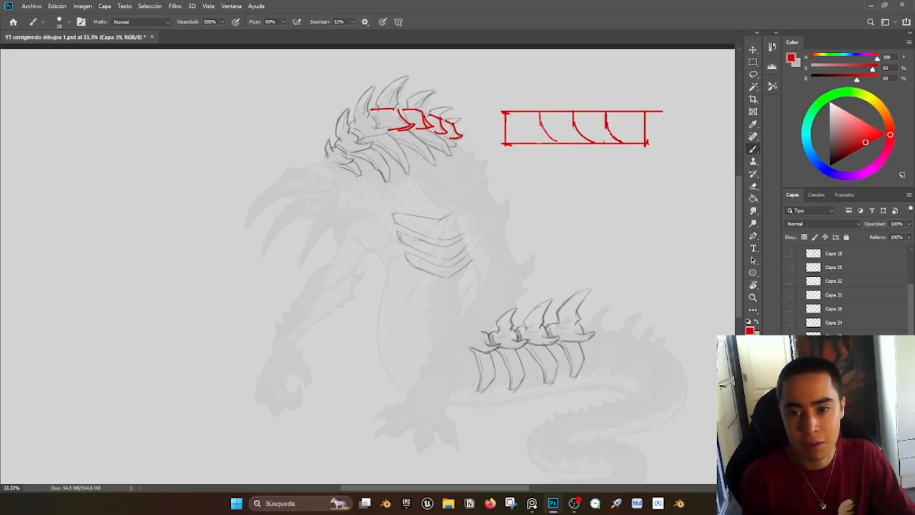
{"action": "key", "text": "ctrl+z"}
Step: Bend the upper ends of the last two red dividers into hooked curves and clean up the leftover lines
{"action": "left_click_drag", "start_coordinate": [613, 112], "coordinate": [606, 130]}
{"action": "key", "text": "ctrl+z"}
{"action": "key", "text": "e"}
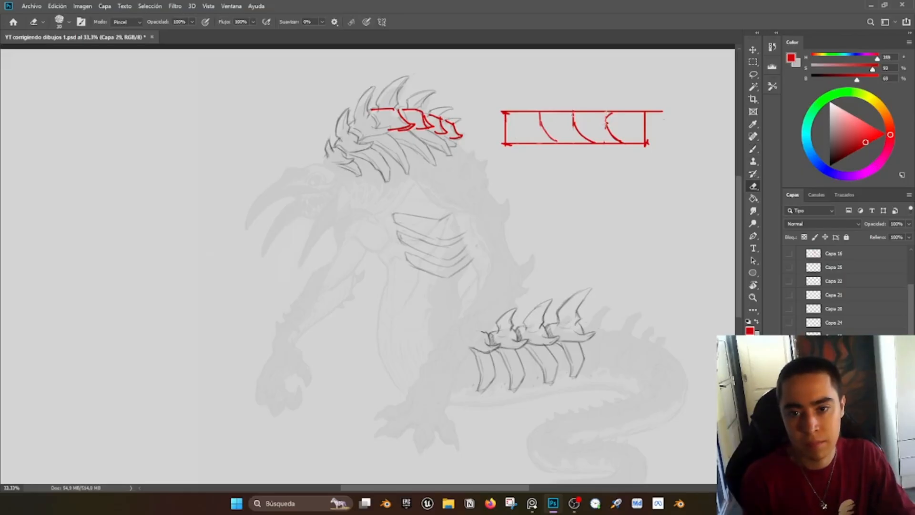
{"action": "key", "text": "b"}
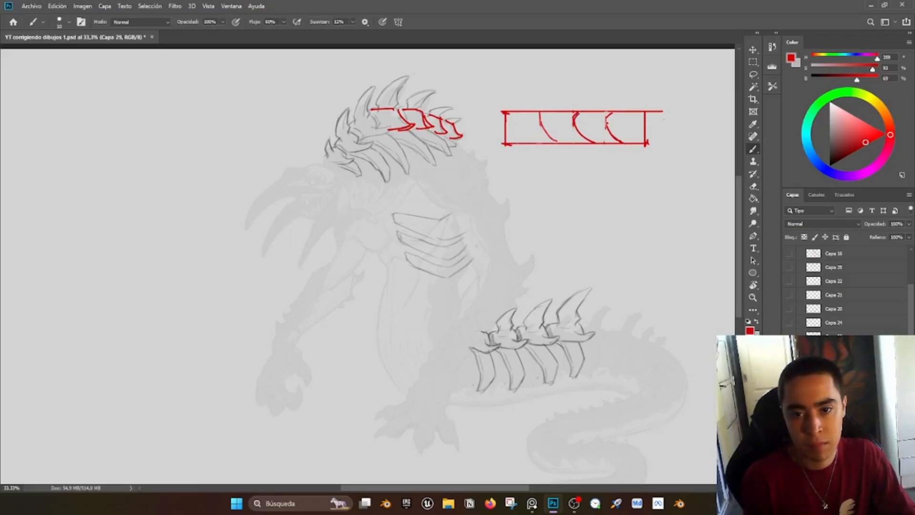
{"action": "key", "text": "e"}
{"action": "key", "text": "b"}
{"action": "key", "text": "ctrl+minus"}
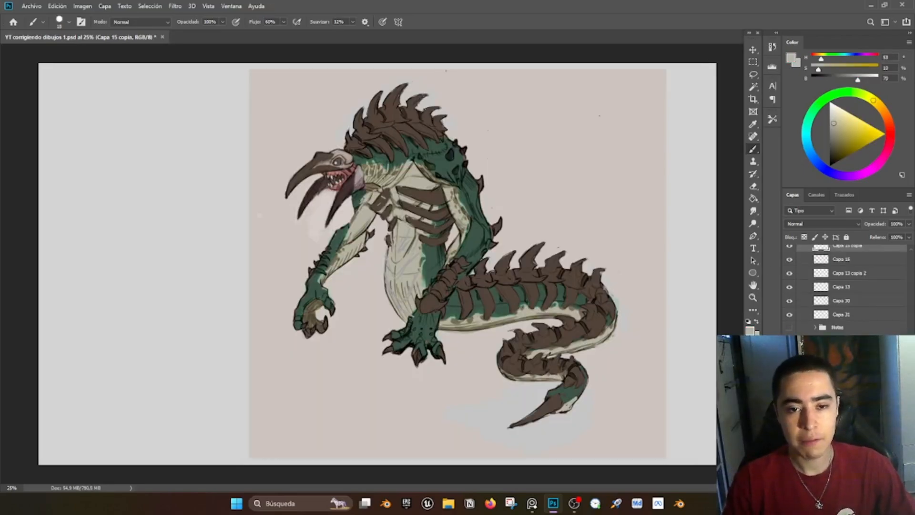
Step: Toggle the visibility of Grupo 2 to compare the colored correction with the original creature design
{"action": "scroll", "coordinate": [809, 292], "scroll_direction": "up", "scroll_amount": 2}
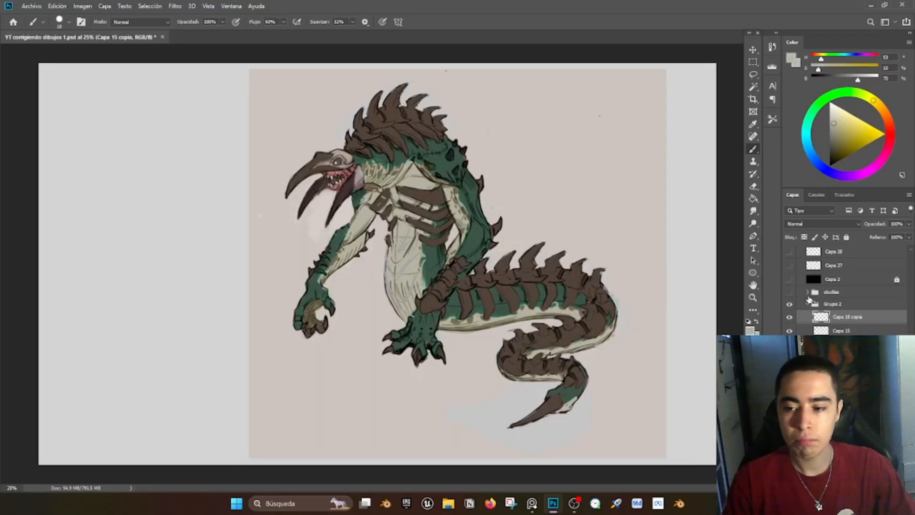
{"action": "left_click", "coordinate": [807, 306]}
{"action": "left_click", "coordinate": [790, 354]}
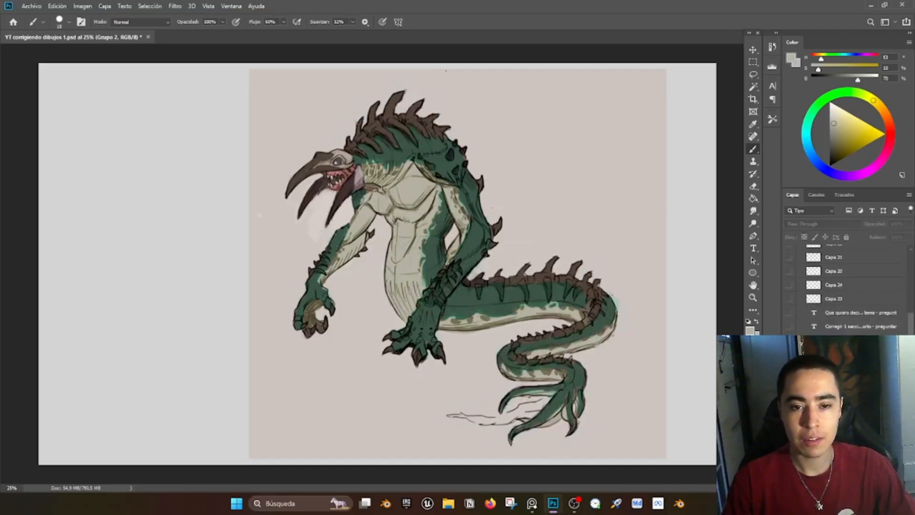
{"action": "left_click", "coordinate": [789, 354]}
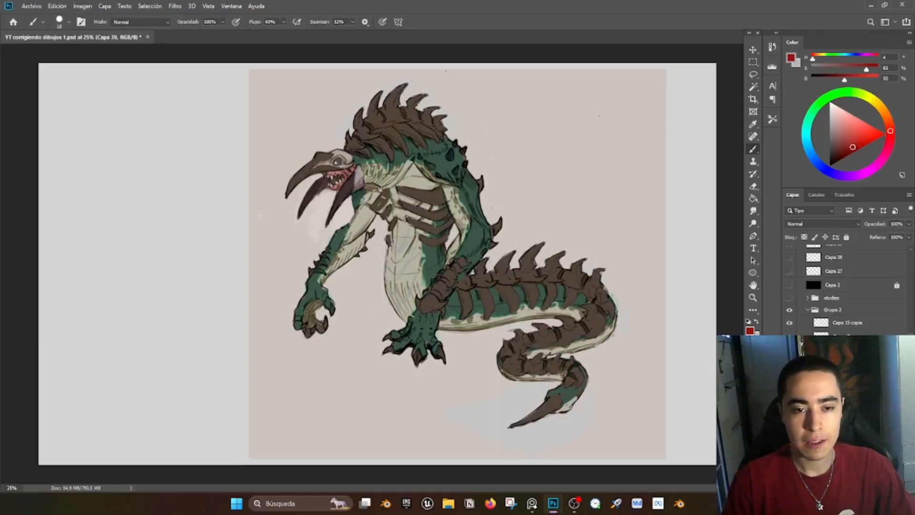
{"action": "mouse_move", "coordinate": [257, 242]}
{"action": "left_mouse_down"}
{"action": "mouse_move", "coordinate": [367, 249]}
{"action": "mouse_move", "coordinate": [392, 229]}
{"action": "left_mouse_up"}
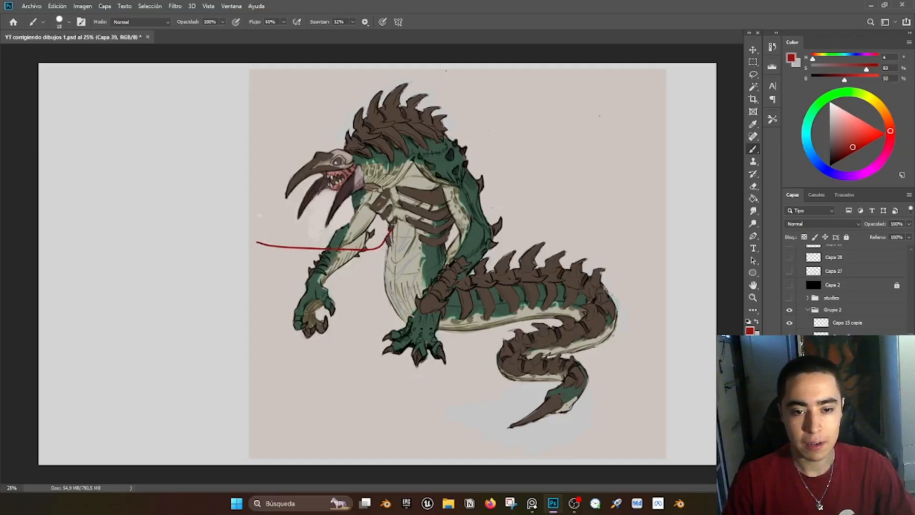
{"action": "key", "text": "ctrl+z"}
{"action": "mouse_move", "coordinate": [282, 236]}
{"action": "left_mouse_down"}
{"action": "mouse_move", "coordinate": [331, 242]}
{"action": "mouse_move", "coordinate": [377, 227]}
{"action": "left_mouse_up"}
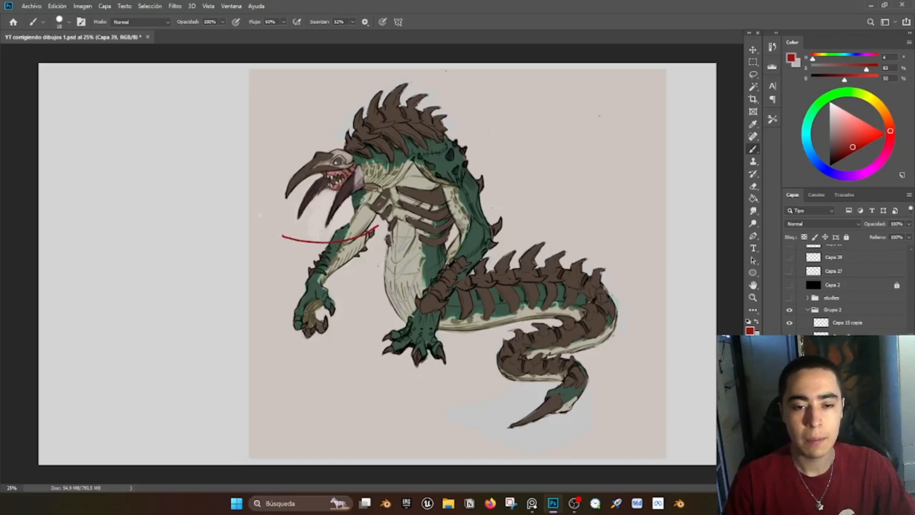
{"action": "key", "text": "ctrl+z"}
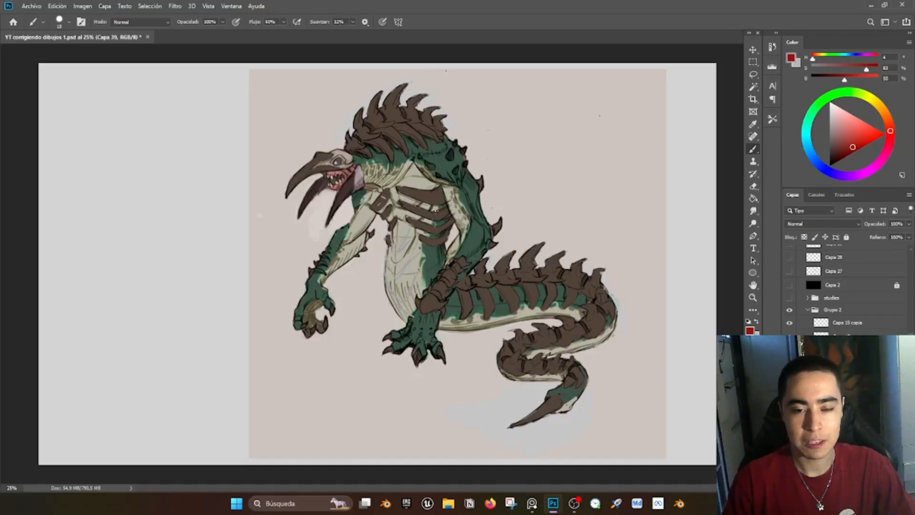
Step: Paint over the brown rib plates on the creature's torso with colors sampled from its skin, using a 70 px brush
{"action": "key", "text": "e"}
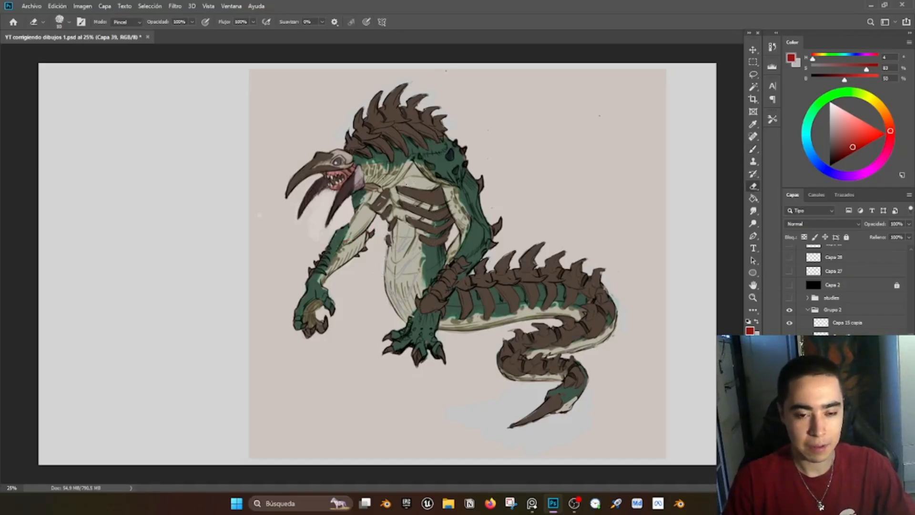
{"action": "key", "text": "b"}
{"action": "left_click", "coordinate": [408, 187], "text": "alt"}
{"action": "key", "text": "bracketright"}
{"action": "key", "text": "bracketright"}
{"action": "key", "text": "bracketright"}
{"action": "key", "text": "bracketright"}
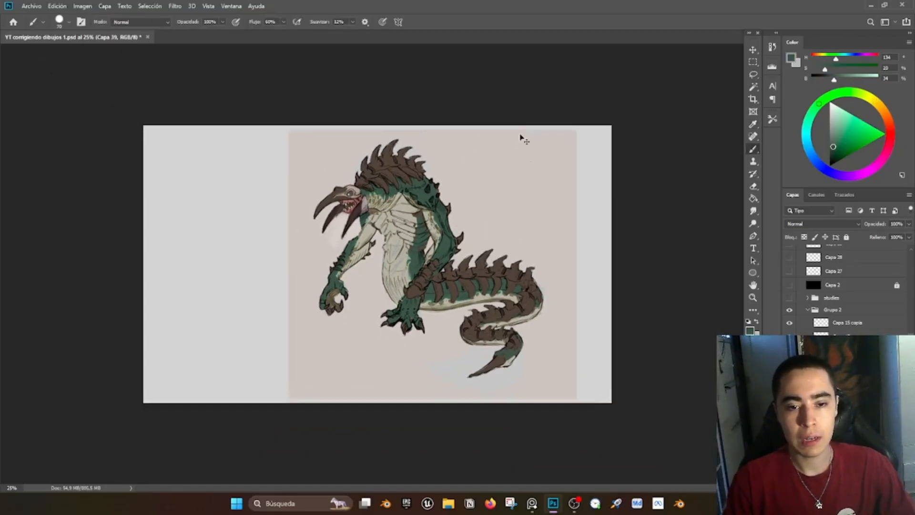
{"action": "key", "text": "ctrl+minus"}
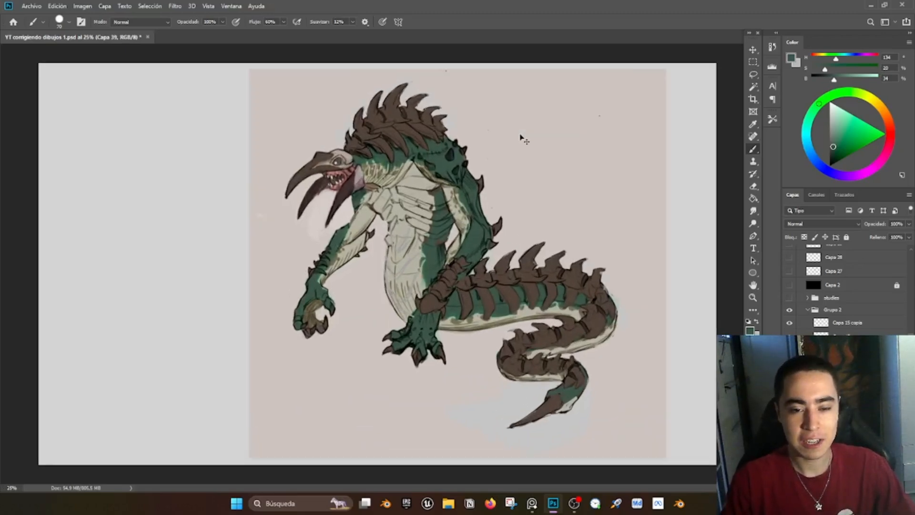
Step: Sketch three separate thin black direction lines above the tail spikes
{"action": "left_click_drag", "start_coordinate": [535, 194], "coordinate": [537, 230]}
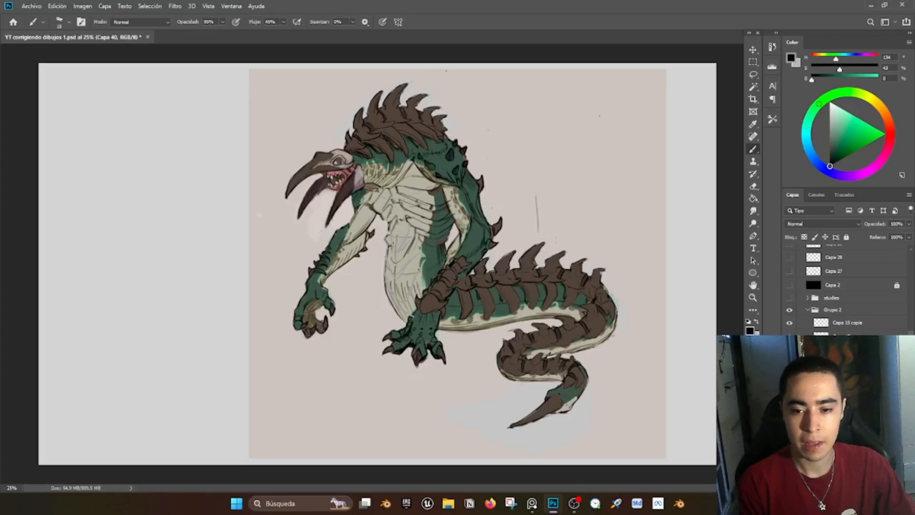
{"action": "left_click_drag", "start_coordinate": [589, 215], "coordinate": [585, 256]}
{"action": "key", "text": "ctrl+z"}
{"action": "left_click_drag", "start_coordinate": [594, 219], "coordinate": [585, 257]}
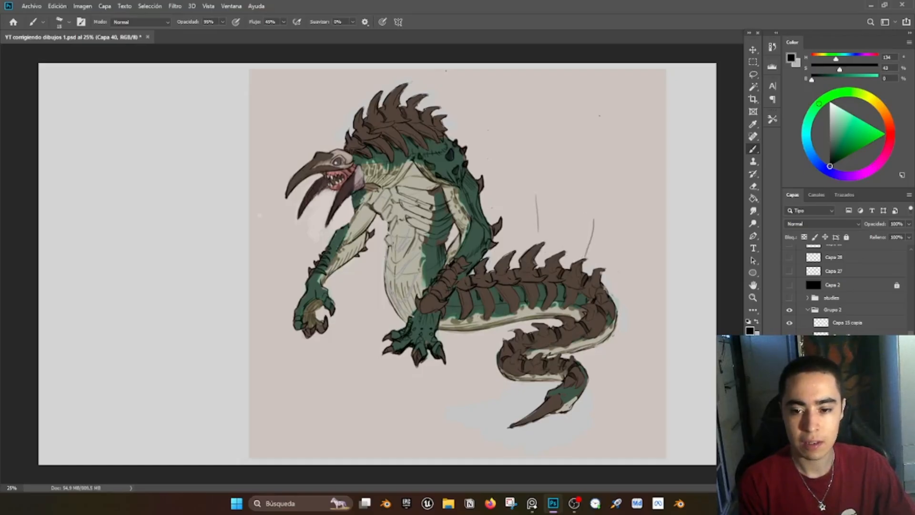
{"action": "left_click_drag", "start_coordinate": [619, 229], "coordinate": [605, 265]}
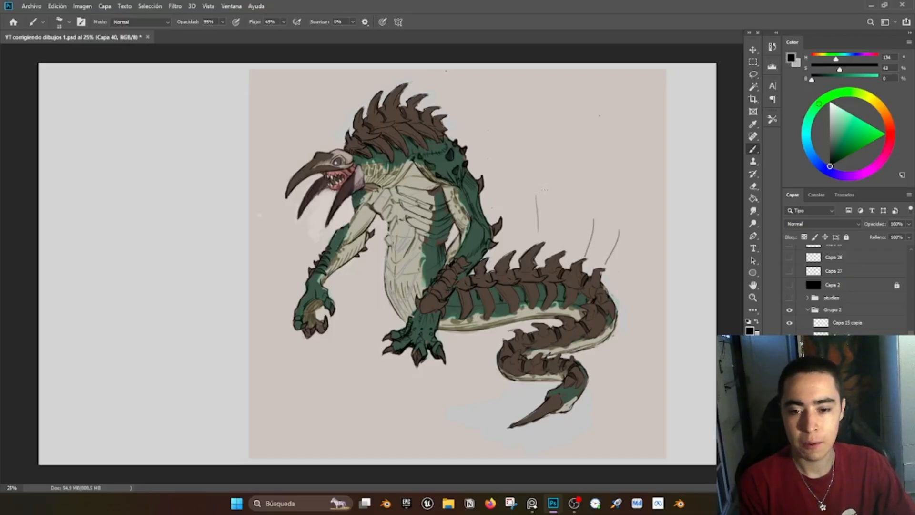
Step: Sketch three detached black spike shapes in a row above the tail, making the one nearest the bend the narrowest
{"action": "mouse_move", "coordinate": [540, 182]}
{"action": "left_mouse_down"}
{"action": "mouse_move", "coordinate": [572, 149]}
{"action": "mouse_move", "coordinate": [559, 189]}
{"action": "left_mouse_up"}
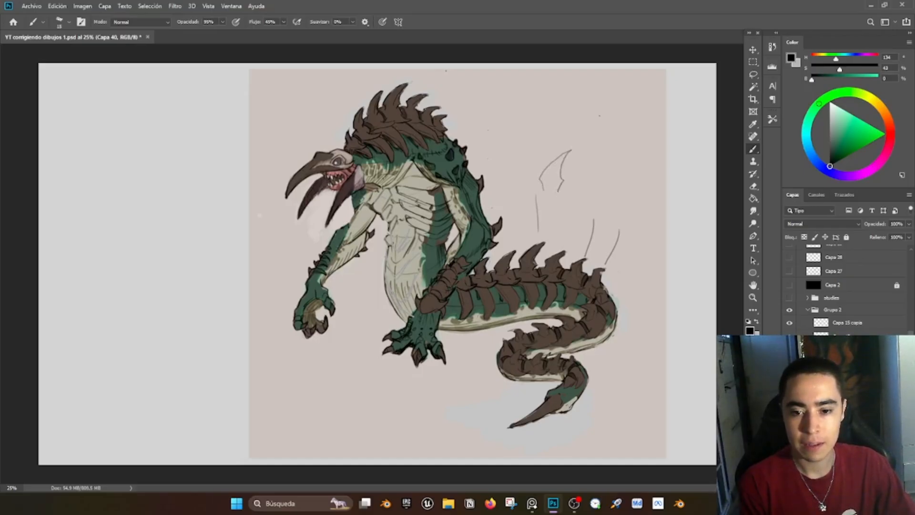
{"action": "key", "text": "e"}
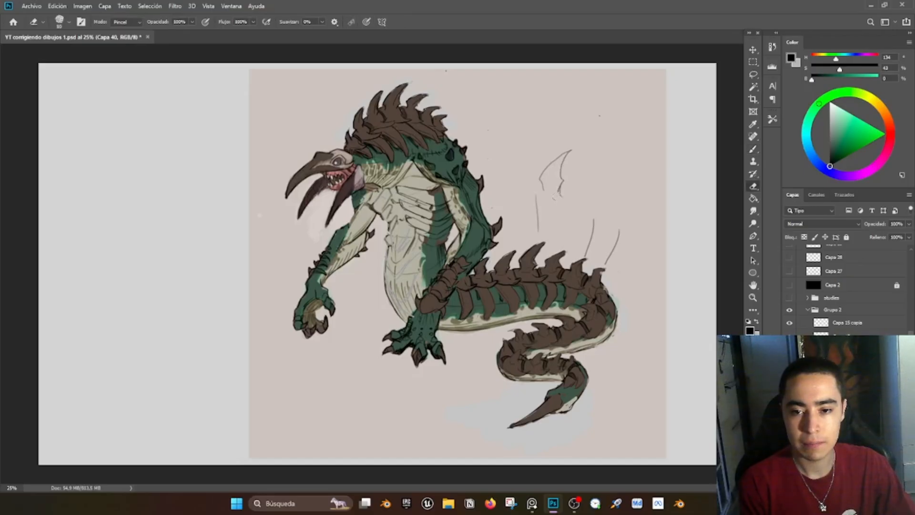
{"action": "key", "text": "b"}
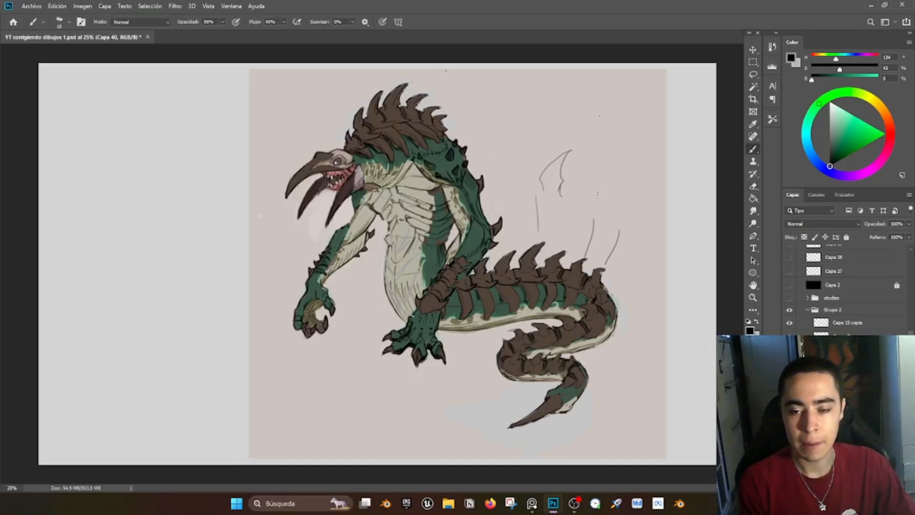
{"action": "mouse_move", "coordinate": [595, 176]}
{"action": "left_mouse_down"}
{"action": "mouse_move", "coordinate": [598, 194]}
{"action": "mouse_move", "coordinate": [619, 147]}
{"action": "mouse_move", "coordinate": [618, 199]}
{"action": "left_mouse_up"}
{"action": "left_click_drag", "start_coordinate": [637, 224], "coordinate": [657, 167]}
{"action": "left_click_drag", "start_coordinate": [656, 167], "coordinate": [649, 240]}
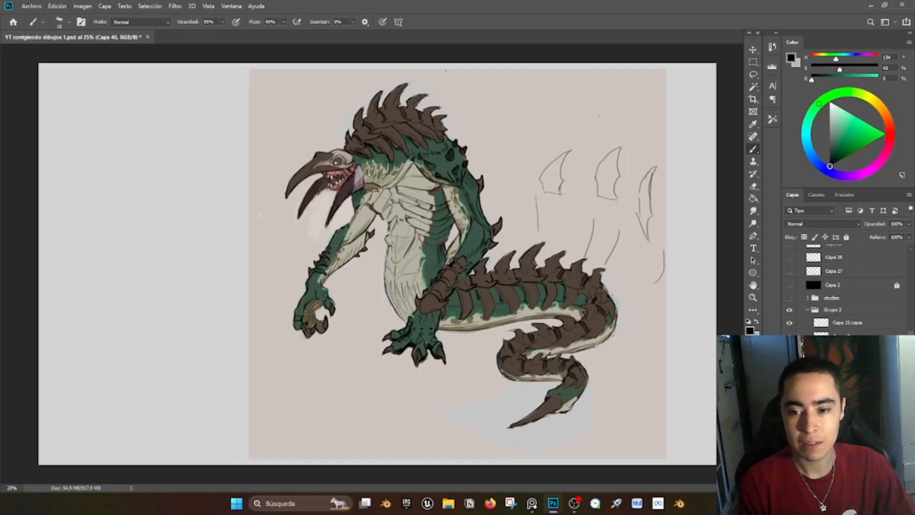
Step: Draw a thin black arc beside the tail that follows its outer bend
{"action": "mouse_move", "coordinate": [655, 226]}
{"action": "left_mouse_down"}
{"action": "mouse_move", "coordinate": [679, 268]}
{"action": "mouse_move", "coordinate": [667, 285]}
{"action": "left_mouse_up"}
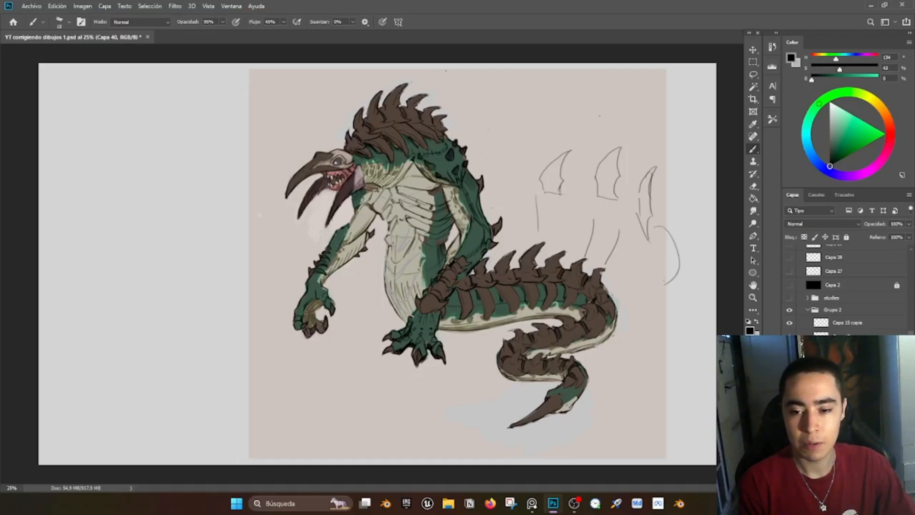
{"action": "key", "text": "ctrl+z"}
{"action": "left_click_drag", "start_coordinate": [658, 234], "coordinate": [641, 296]}
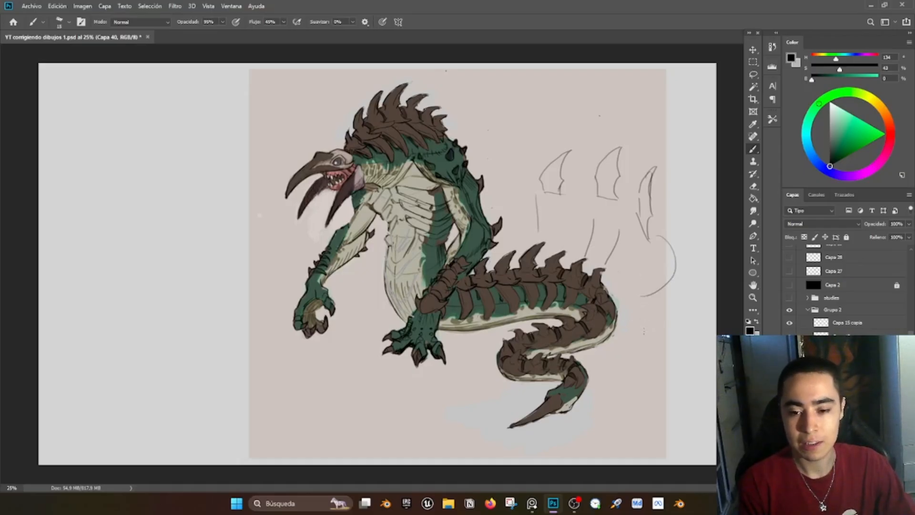
Step: Sketch two black spike shapes one above the other below the arc, beside the tail's outer bend
{"action": "mouse_move", "coordinate": [644, 330]}
{"action": "left_mouse_down"}
{"action": "mouse_move", "coordinate": [636, 304]}
{"action": "mouse_move", "coordinate": [657, 309]}
{"action": "mouse_move", "coordinate": [661, 332]}
{"action": "mouse_move", "coordinate": [644, 330]}
{"action": "mouse_move", "coordinate": [646, 341]}
{"action": "mouse_move", "coordinate": [669, 330]}
{"action": "left_mouse_up"}
{"action": "key", "text": "ctrl+z"}
{"action": "key", "text": "ctrl+z"}
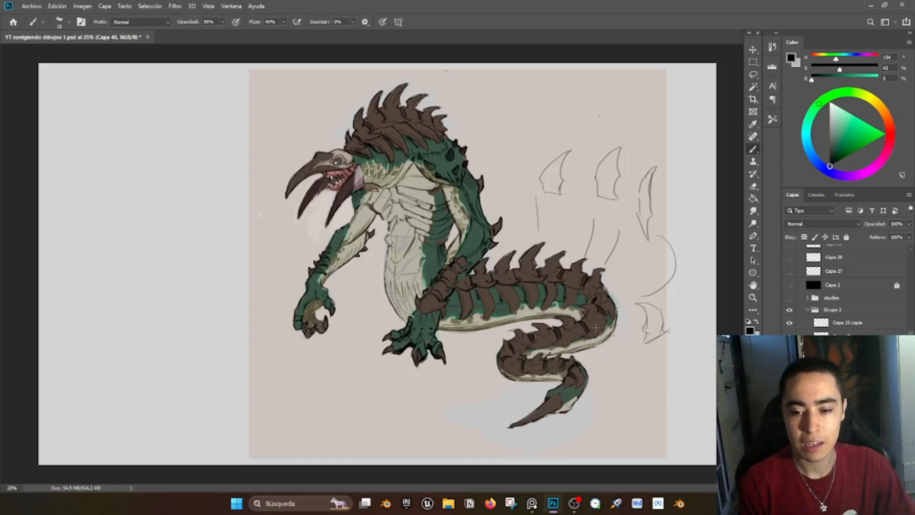
{"action": "mouse_move", "coordinate": [635, 338]}
{"action": "left_mouse_down"}
{"action": "mouse_move", "coordinate": [651, 360]}
{"action": "mouse_move", "coordinate": [661, 365]}
{"action": "mouse_move", "coordinate": [669, 355]}
{"action": "mouse_move", "coordinate": [663, 366]}
{"action": "left_mouse_up"}
{"action": "key", "text": "ctrl+z"}
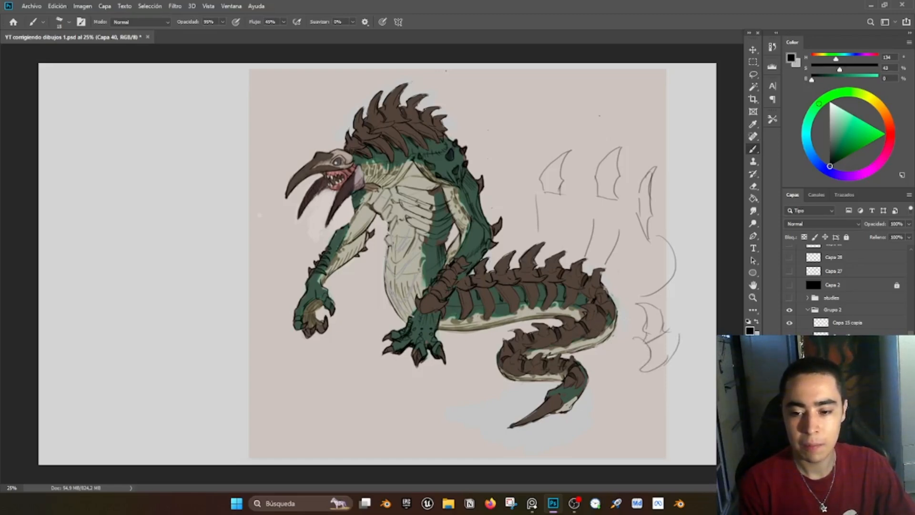
Step: Sketch a third black spike shape between the two stacked ones, pointing toward the outer bend of the tail
{"action": "mouse_move", "coordinate": [634, 338]}
{"action": "left_mouse_down"}
{"action": "mouse_move", "coordinate": [652, 330]}
{"action": "mouse_move", "coordinate": [674, 347]}
{"action": "mouse_move", "coordinate": [681, 337]}
{"action": "mouse_move", "coordinate": [616, 345]}
{"action": "left_mouse_up"}
{"action": "key", "text": "ctrl+z"}
{"action": "mouse_move", "coordinate": [624, 343]}
{"action": "left_mouse_down"}
{"action": "mouse_move", "coordinate": [649, 350]}
{"action": "mouse_move", "coordinate": [620, 348]}
{"action": "mouse_move", "coordinate": [639, 342]}
{"action": "left_mouse_up"}
{"action": "key", "text": "ctrl+z"}
{"action": "key", "text": "ctrl+z"}
{"action": "key", "text": "ctrl+z"}
{"action": "key", "text": "ctrl+z"}
{"action": "key", "text": "ctrl+z"}
{"action": "key", "text": "ctrl+z"}
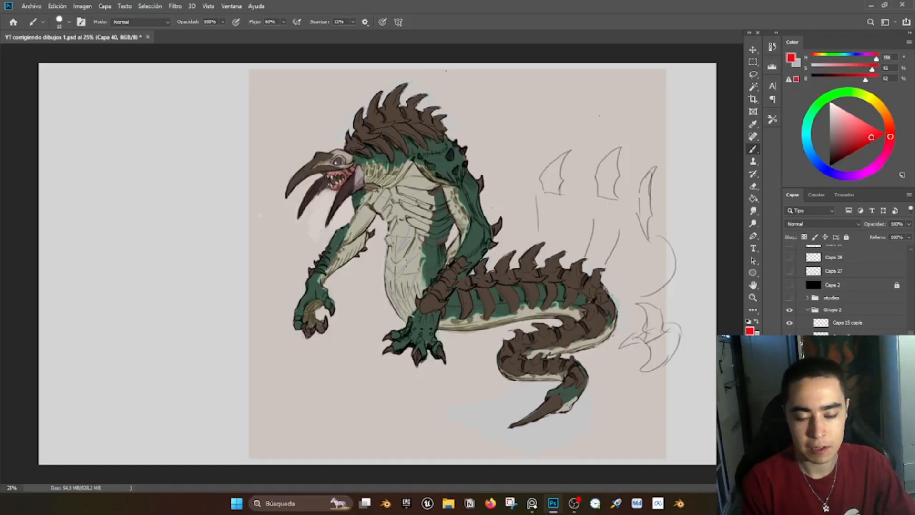
Step: Mark the creature's belly plates with a column of short red V-shaped strokes using a smaller brush
{"action": "key", "text": "bracketleft"}
{"action": "key", "text": "bracketleft"}
{"action": "mouse_move", "coordinate": [386, 264]}
{"action": "left_mouse_down"}
{"action": "mouse_move", "coordinate": [392, 277]}
{"action": "mouse_move", "coordinate": [419, 256]}
{"action": "mouse_move", "coordinate": [398, 260]}
{"action": "left_mouse_up"}
{"action": "mouse_move", "coordinate": [390, 229]}
{"action": "left_mouse_down"}
{"action": "mouse_move", "coordinate": [400, 246]}
{"action": "mouse_move", "coordinate": [412, 230]}
{"action": "left_mouse_up"}
{"action": "mouse_move", "coordinate": [389, 278]}
{"action": "left_mouse_down"}
{"action": "mouse_move", "coordinate": [409, 297]}
{"action": "mouse_move", "coordinate": [417, 271]}
{"action": "left_mouse_up"}
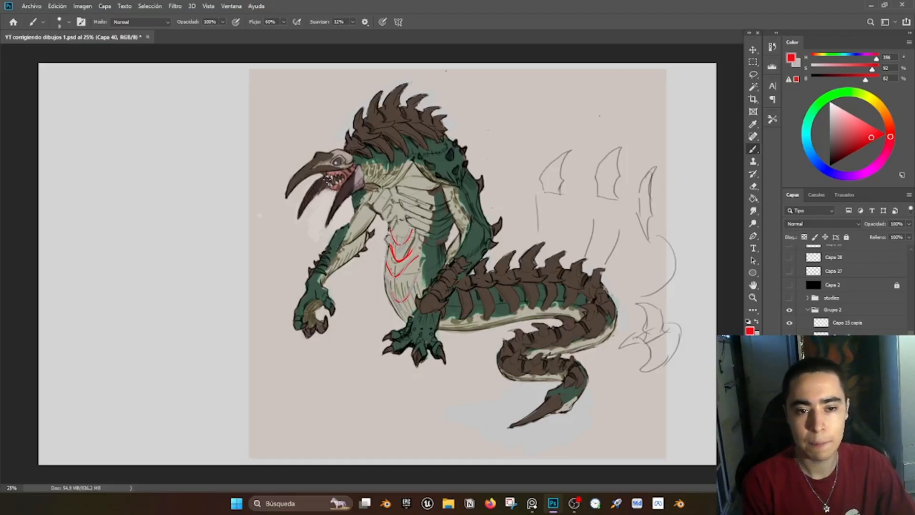
Step: Draw two curved red arrows, one aimed at the creature's head and one at the front of its neck spikes
{"action": "left_click_drag", "start_coordinate": [243, 138], "coordinate": [293, 149]}
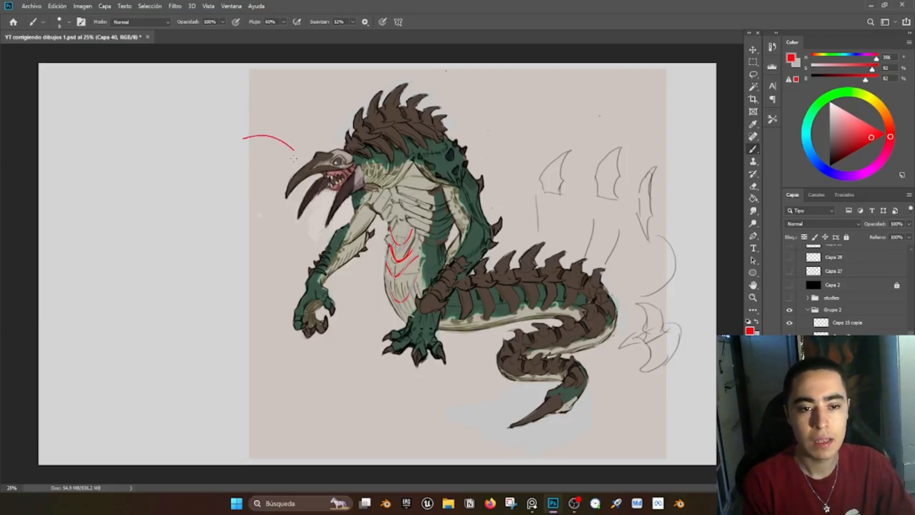
{"action": "key", "text": "ctrl+z"}
{"action": "mouse_move", "coordinate": [238, 153]}
{"action": "left_mouse_down"}
{"action": "mouse_move", "coordinate": [305, 176]}
{"action": "mouse_move", "coordinate": [304, 158]}
{"action": "left_mouse_up"}
{"action": "key", "text": "ctrl+z"}
{"action": "mouse_move", "coordinate": [298, 151]}
{"action": "left_mouse_down"}
{"action": "mouse_move", "coordinate": [306, 156]}
{"action": "mouse_move", "coordinate": [294, 161]}
{"action": "left_mouse_up"}
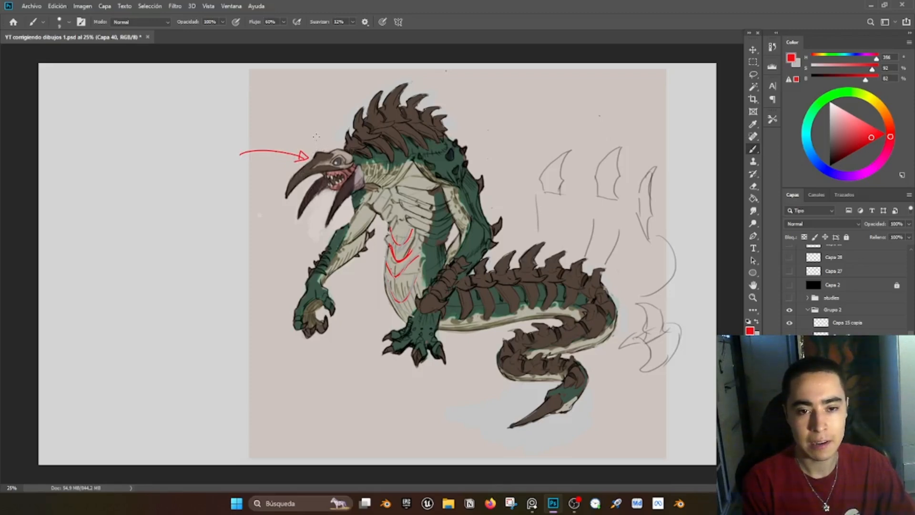
{"action": "left_click_drag", "start_coordinate": [298, 135], "coordinate": [353, 112]}
{"action": "left_click_drag", "start_coordinate": [353, 112], "coordinate": [347, 117]}
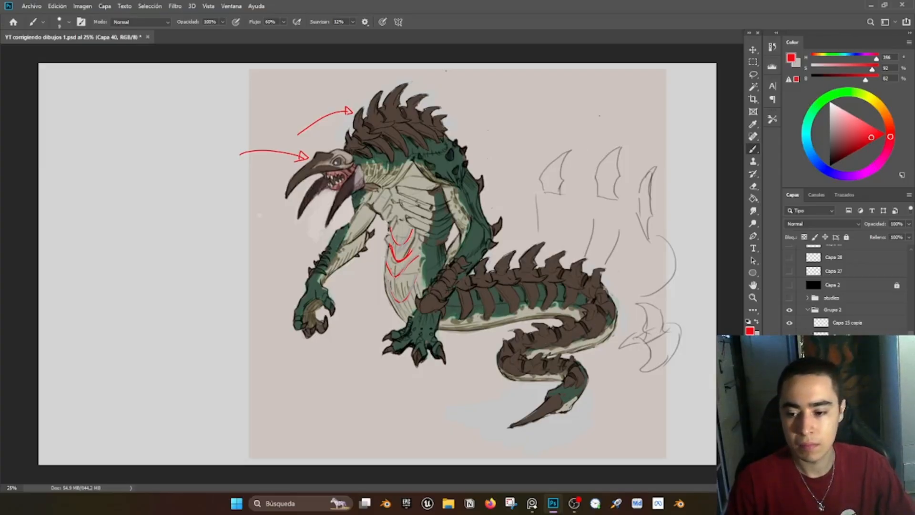
Step: Isolate the vertebrae line sketches and draw a dark red curved arrow from the neck sketch down to the tail sketch
{"action": "scroll", "coordinate": [844, 291], "scroll_direction": "down", "scroll_amount": 5}
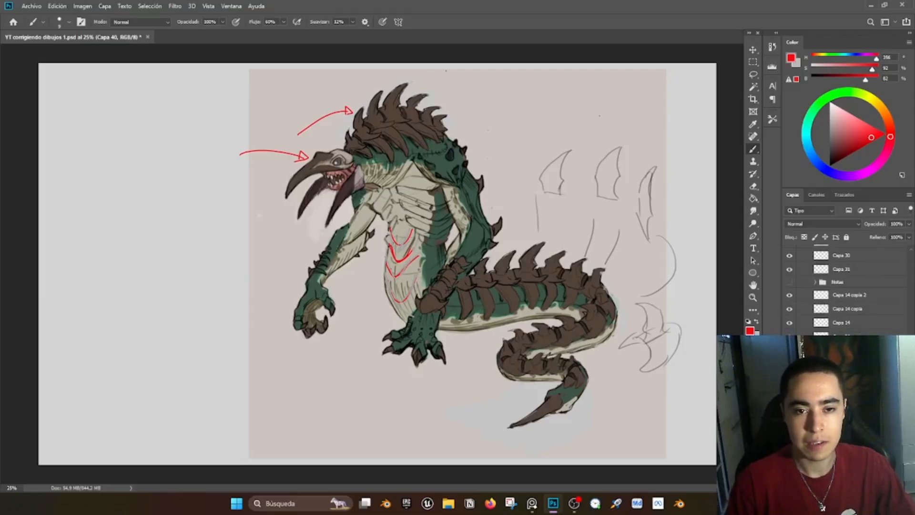
{"action": "left_click", "coordinate": [789, 349]}
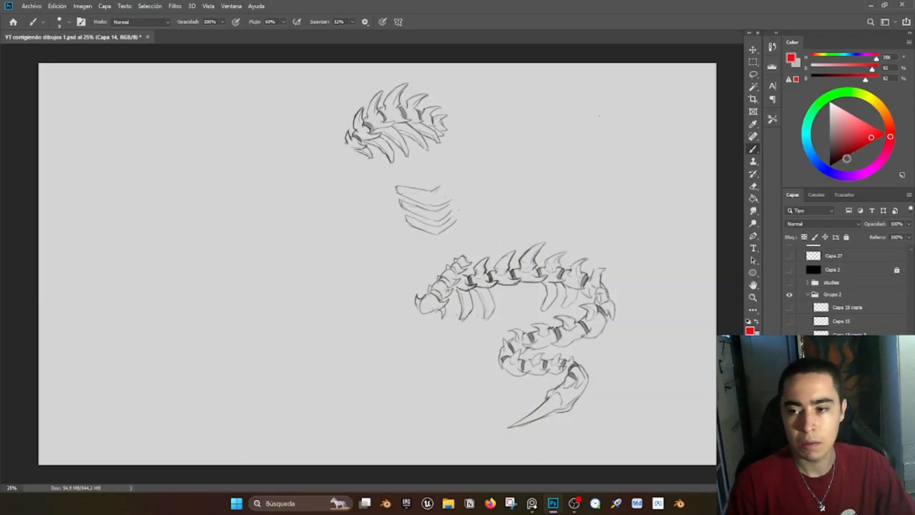
{"action": "left_click_drag", "start_coordinate": [847, 158], "coordinate": [853, 143]}
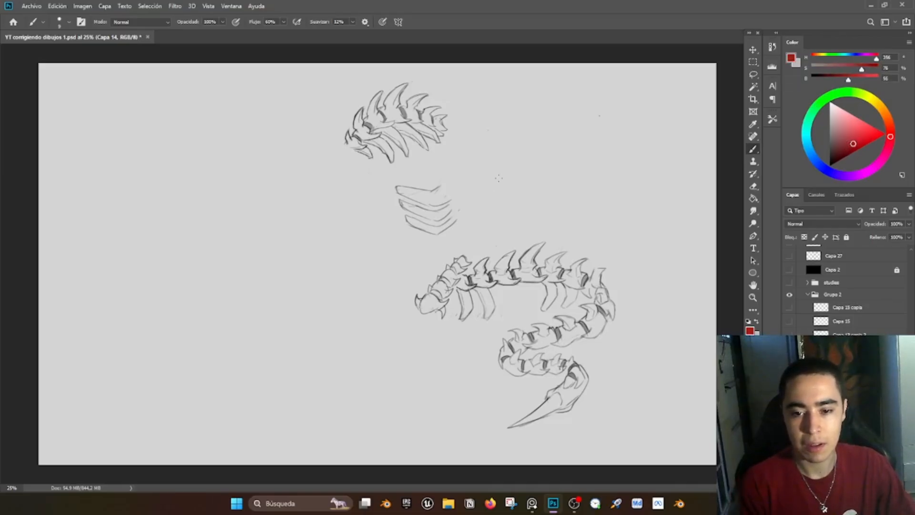
{"action": "left_click_drag", "start_coordinate": [498, 178], "coordinate": [519, 227]}
{"action": "key", "text": "ctrl+z"}
{"action": "mouse_move", "coordinate": [484, 152]}
{"action": "left_mouse_down"}
{"action": "mouse_move", "coordinate": [511, 176]}
{"action": "mouse_move", "coordinate": [524, 217]}
{"action": "mouse_move", "coordinate": [537, 213]}
{"action": "left_mouse_up"}
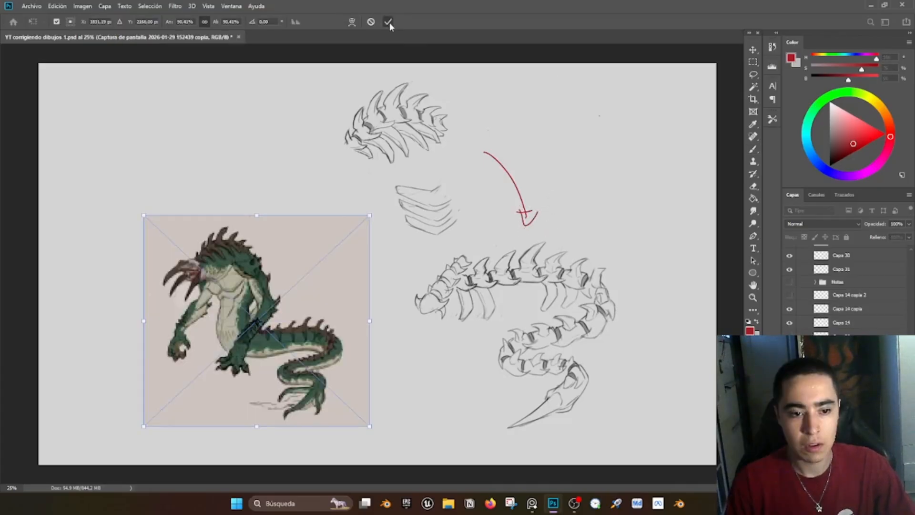
Step: Place the creature painting copy beside the sketches, and on a new layer draw a black arrow from its tail to the tail sketch
{"action": "left_click", "coordinate": [389, 22]}
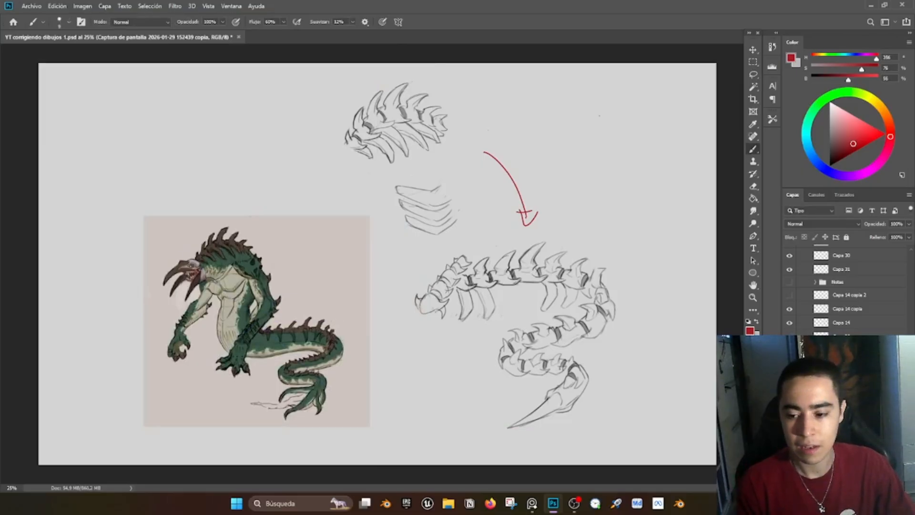
{"action": "key", "text": "ctrl+shift+alt+n"}
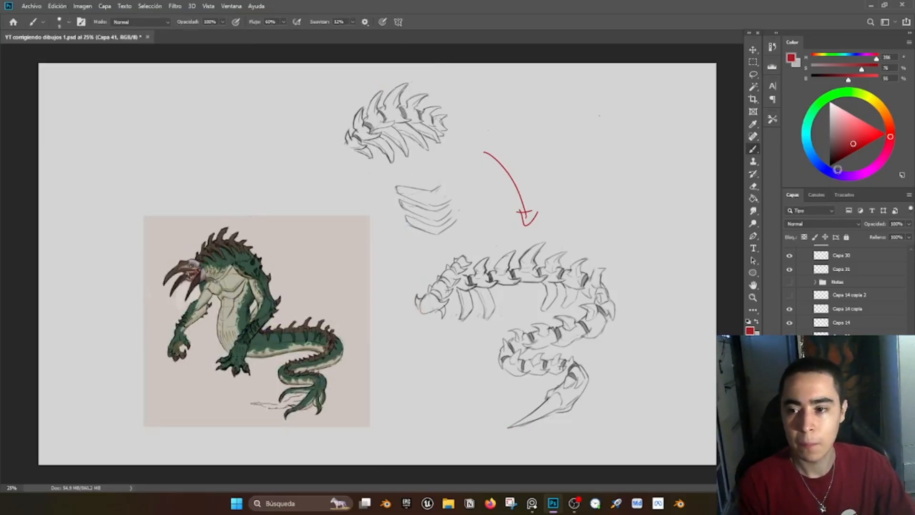
{"action": "left_click", "coordinate": [831, 166]}
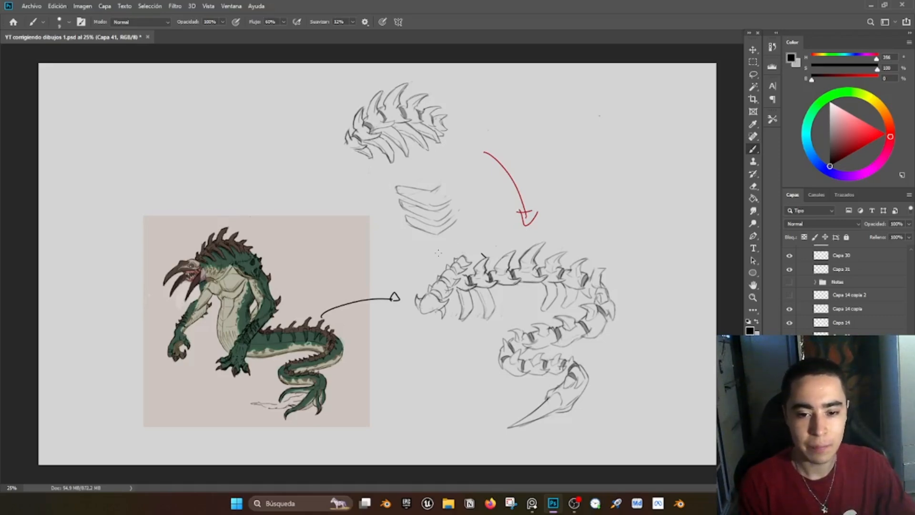
Step: Try a curved black arrow over the tail vertebrae, erase it, and trim the start of the arrow leaving the painted tail
{"action": "left_click_drag", "start_coordinate": [368, 289], "coordinate": [506, 234]}
{"action": "key", "text": "ctrl+z"}
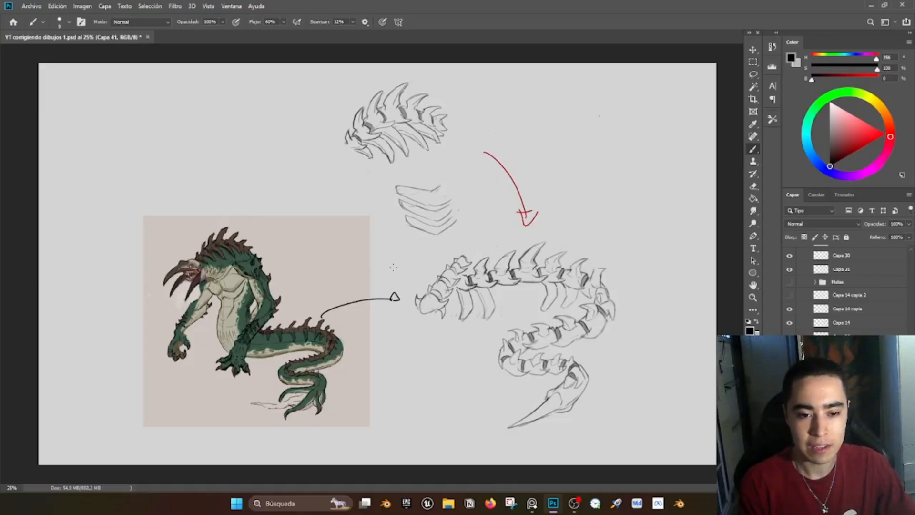
{"action": "left_click_drag", "start_coordinate": [391, 266], "coordinate": [518, 223]}
{"action": "key", "text": "ctrl+z"}
{"action": "mouse_move", "coordinate": [419, 255]}
{"action": "left_mouse_down"}
{"action": "mouse_move", "coordinate": [508, 246]}
{"action": "mouse_move", "coordinate": [507, 235]}
{"action": "mouse_move", "coordinate": [503, 245]}
{"action": "left_mouse_up"}
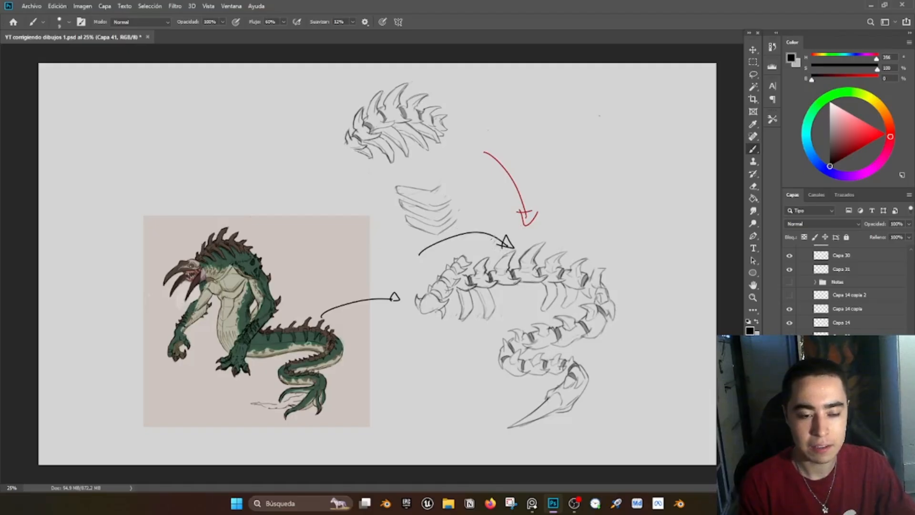
{"action": "key", "text": "e"}
{"action": "mouse_move", "coordinate": [508, 244]}
{"action": "left_mouse_down"}
{"action": "mouse_move", "coordinate": [454, 240]}
{"action": "mouse_move", "coordinate": [493, 233]}
{"action": "mouse_move", "coordinate": [419, 255]}
{"action": "left_mouse_up"}
{"action": "left_click_drag", "start_coordinate": [321, 317], "coordinate": [328, 310]}
{"action": "key", "text": "b"}
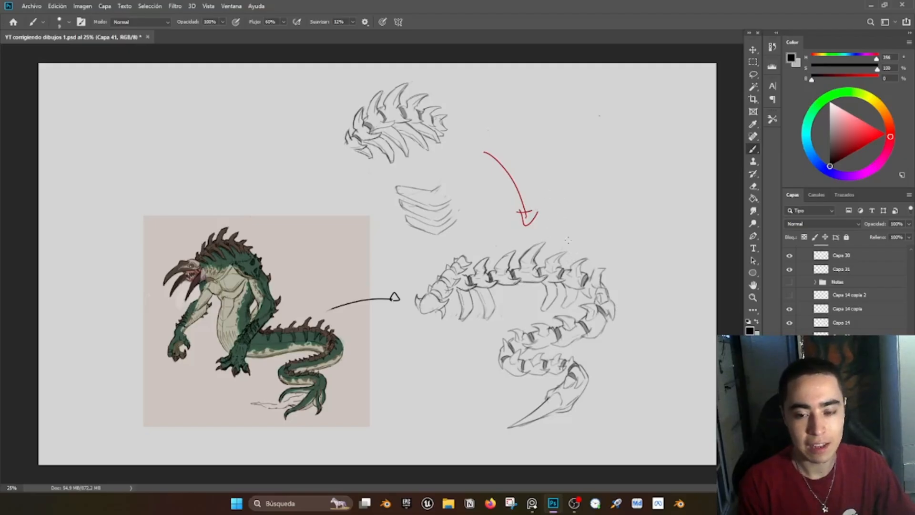
{"action": "left_click_drag", "start_coordinate": [561, 198], "coordinate": [565, 248]}
{"action": "key", "text": "ctrl+z"}
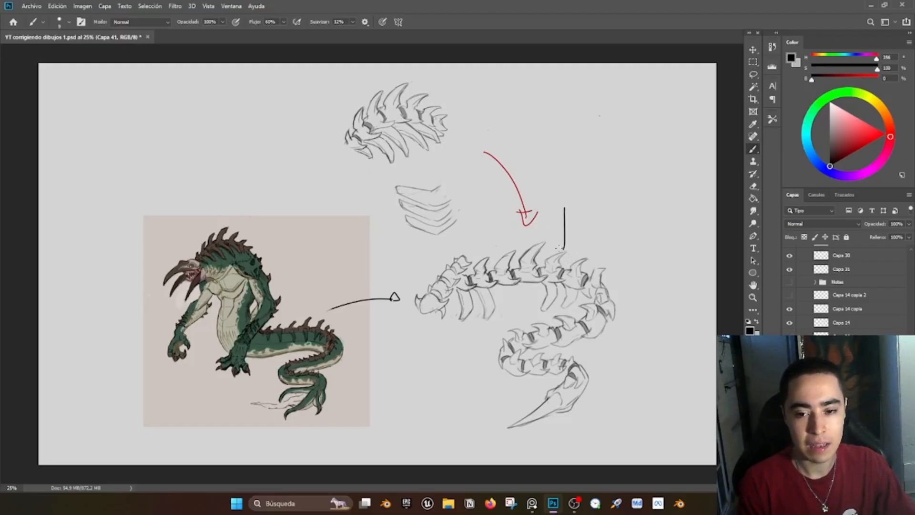
{"action": "key", "text": "ctrl+z"}
{"action": "mouse_move", "coordinate": [565, 206]}
{"action": "left_mouse_down"}
{"action": "mouse_move", "coordinate": [562, 247]}
{"action": "mouse_move", "coordinate": [569, 204]}
{"action": "left_mouse_up"}
{"action": "key", "text": "ctrl+z"}
{"action": "key", "text": "ctrl+z"}
{"action": "key", "text": "ctrl+z"}
{"action": "key", "text": "ctrl+z"}
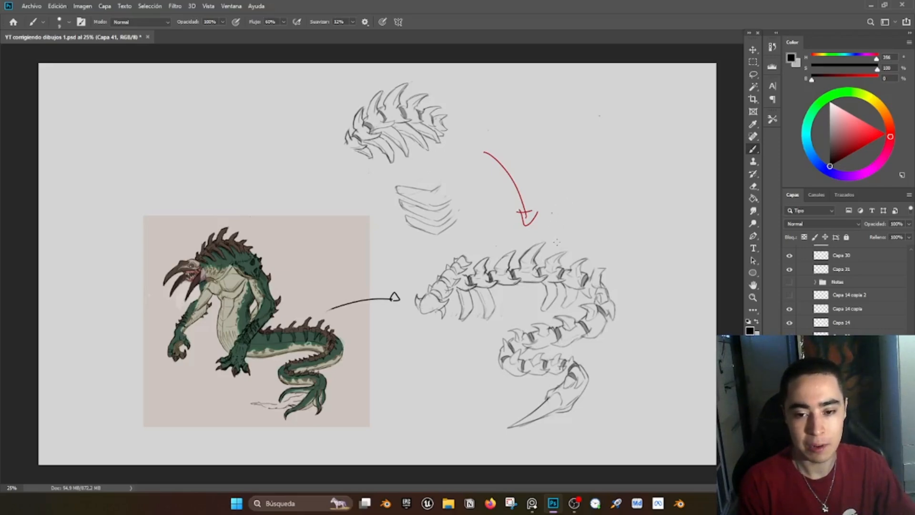
Step: Sketch two joined black cylinder segments above the tail vertebrae, each carrying a large curved spike
{"action": "mouse_move", "coordinate": [556, 213]}
{"action": "left_mouse_down"}
{"action": "mouse_move", "coordinate": [563, 237]}
{"action": "mouse_move", "coordinate": [558, 224]}
{"action": "mouse_move", "coordinate": [575, 203]}
{"action": "mouse_move", "coordinate": [587, 202]}
{"action": "mouse_move", "coordinate": [587, 222]}
{"action": "left_mouse_up"}
{"action": "key", "text": "ctrl+z"}
{"action": "key", "text": "ctrl+z"}
{"action": "key", "text": "ctrl+z"}
{"action": "mouse_move", "coordinate": [556, 228]}
{"action": "left_mouse_down"}
{"action": "mouse_move", "coordinate": [587, 217]}
{"action": "mouse_move", "coordinate": [562, 208]}
{"action": "left_mouse_up"}
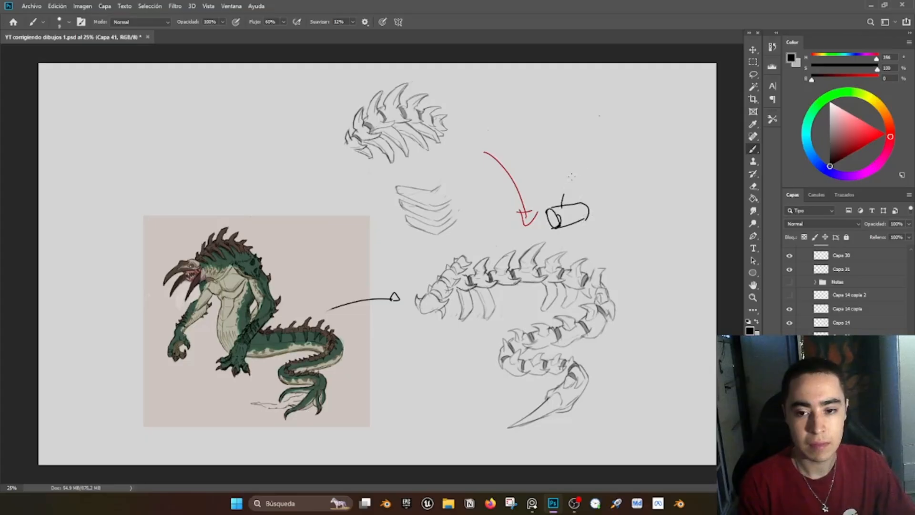
{"action": "mouse_move", "coordinate": [571, 176]}
{"action": "left_mouse_down"}
{"action": "mouse_move", "coordinate": [574, 207]}
{"action": "mouse_move", "coordinate": [613, 219]}
{"action": "mouse_move", "coordinate": [621, 210]}
{"action": "mouse_move", "coordinate": [587, 222]}
{"action": "mouse_move", "coordinate": [620, 227]}
{"action": "mouse_move", "coordinate": [635, 187]}
{"action": "mouse_move", "coordinate": [622, 216]}
{"action": "left_mouse_up"}
{"action": "key", "text": "ctrl+z"}
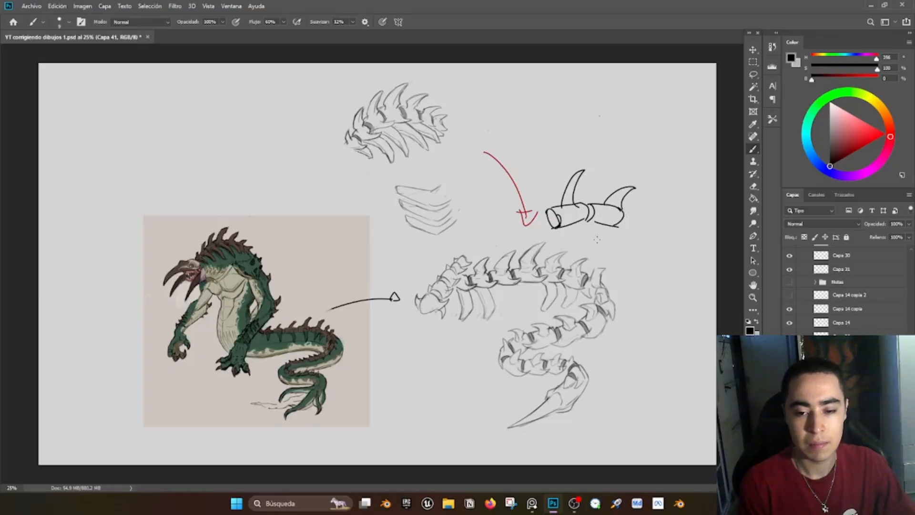
Step: Add a third black cylinder segment bending downward from the second one and erase the overlapping lines at their joint
{"action": "left_click_drag", "start_coordinate": [588, 248], "coordinate": [611, 251]}
{"action": "mouse_move", "coordinate": [592, 237]}
{"action": "left_mouse_down"}
{"action": "mouse_move", "coordinate": [610, 213]}
{"action": "mouse_move", "coordinate": [625, 222]}
{"action": "mouse_move", "coordinate": [612, 252]}
{"action": "left_mouse_up"}
{"action": "key", "text": "e"}
{"action": "mouse_move", "coordinate": [601, 215]}
{"action": "left_mouse_down"}
{"action": "mouse_move", "coordinate": [619, 235]}
{"action": "mouse_move", "coordinate": [603, 220]}
{"action": "left_mouse_up"}
{"action": "key", "text": "bracketleft"}
{"action": "key", "text": "bracketleft"}
{"action": "key", "text": "bracketleft"}
{"action": "key", "text": "b"}
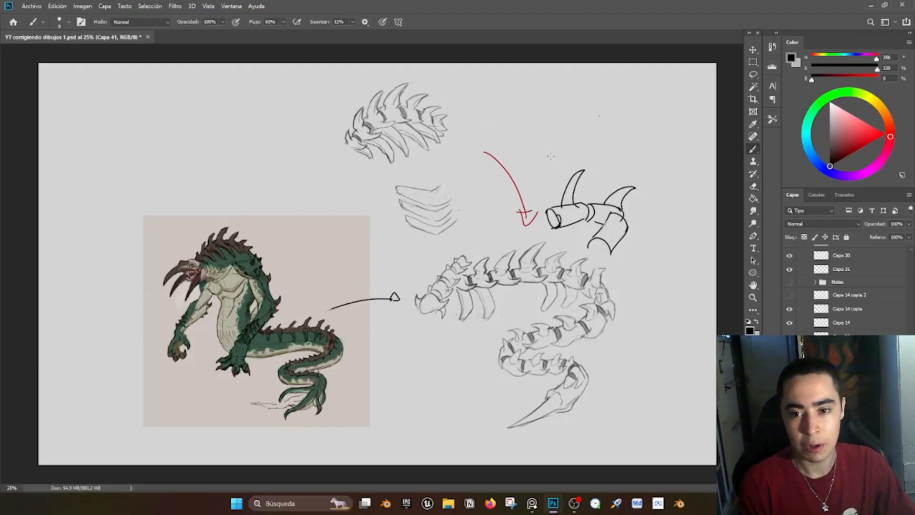
Step: Sketch a straight row of three black cylinder segments with small spikes above the bent cylinder example
{"action": "left_click_drag", "start_coordinate": [516, 113], "coordinate": [557, 154]}
{"action": "key", "text": "ctrl+z"}
{"action": "left_click_drag", "start_coordinate": [529, 117], "coordinate": [568, 175]}
{"action": "key", "text": "ctrl+z"}
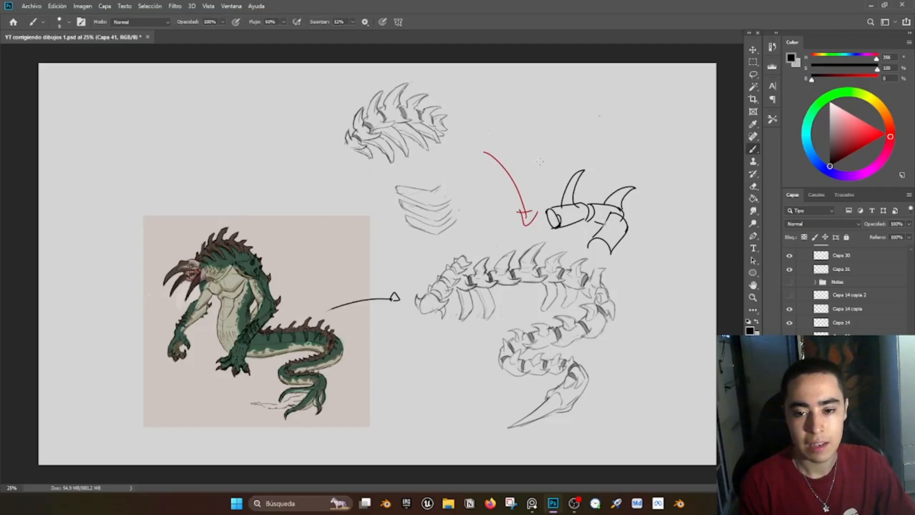
{"action": "mouse_move", "coordinate": [520, 139]}
{"action": "left_mouse_down"}
{"action": "mouse_move", "coordinate": [532, 154]}
{"action": "mouse_move", "coordinate": [555, 132]}
{"action": "mouse_move", "coordinate": [562, 150]}
{"action": "mouse_move", "coordinate": [535, 158]}
{"action": "mouse_move", "coordinate": [578, 144]}
{"action": "mouse_move", "coordinate": [585, 127]}
{"action": "mouse_move", "coordinate": [584, 146]}
{"action": "mouse_move", "coordinate": [610, 123]}
{"action": "mouse_move", "coordinate": [613, 142]}
{"action": "mouse_move", "coordinate": [599, 115]}
{"action": "mouse_move", "coordinate": [605, 129]}
{"action": "mouse_move", "coordinate": [553, 130]}
{"action": "left_mouse_up"}
{"action": "key", "text": "ctrl+z"}
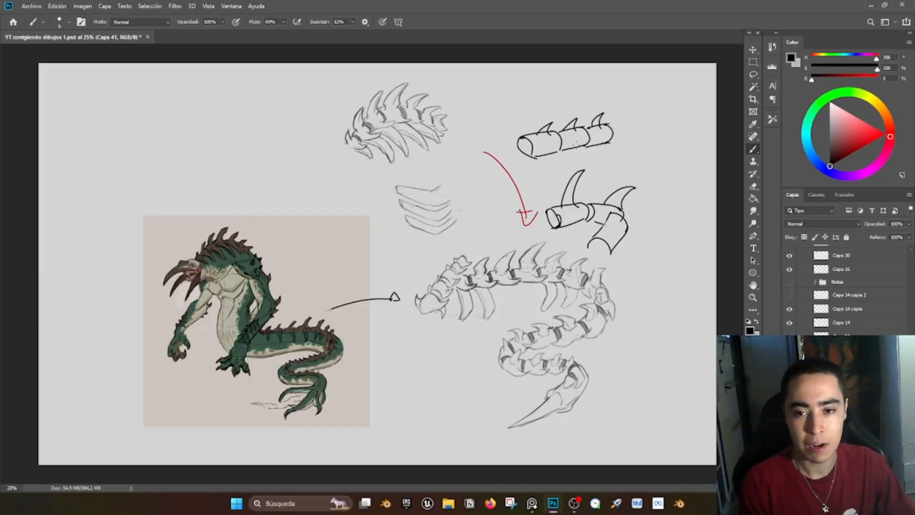
Step: Duplicate the row of three spiked cylinders twice and place the copies end to end to extend the straight chain
{"action": "key", "text": "l"}
{"action": "mouse_move", "coordinate": [561, 98]}
{"action": "left_mouse_down"}
{"action": "mouse_move", "coordinate": [567, 165]}
{"action": "mouse_move", "coordinate": [646, 128]}
{"action": "left_mouse_up"}
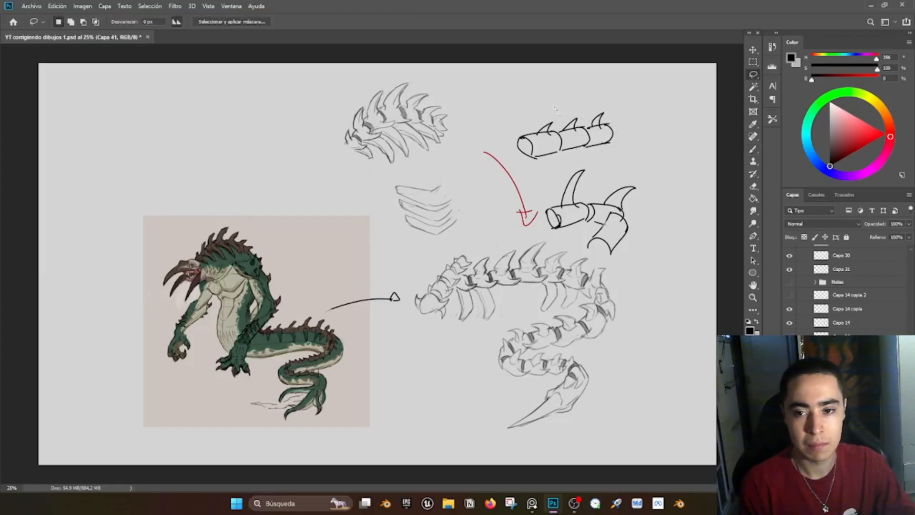
{"action": "key", "text": "ctrl+j"}
{"action": "key", "text": "ctrl+t"}
{"action": "mouse_move", "coordinate": [577, 149]}
{"action": "left_mouse_down"}
{"action": "mouse_move", "coordinate": [499, 148]}
{"action": "mouse_move", "coordinate": [492, 166]}
{"action": "left_mouse_up"}
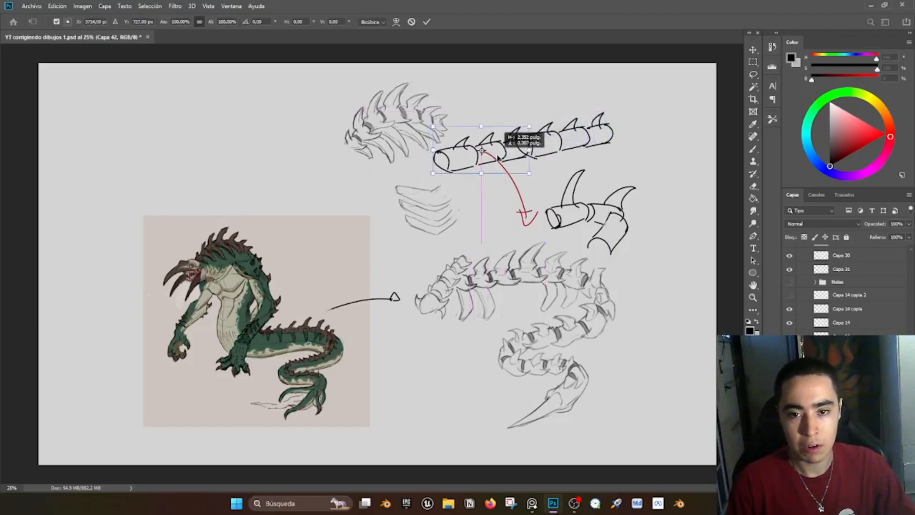
{"action": "left_click", "coordinate": [426, 22]}
{"action": "key", "text": "ctrl+j"}
{"action": "key", "text": "ctrl+t"}
{"action": "left_click_drag", "start_coordinate": [522, 156], "coordinate": [429, 172]}
{"action": "left_click", "coordinate": [427, 22]}
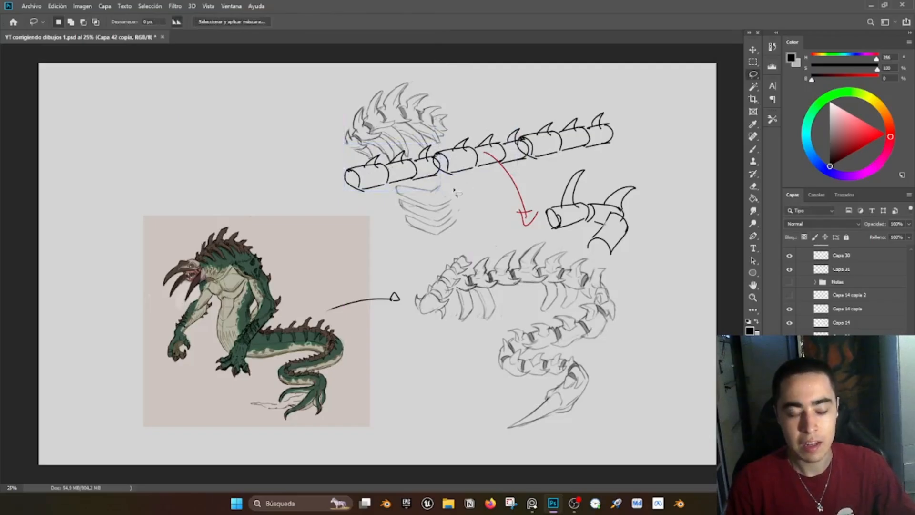
Step: Move the last cylinder copy away from the chain to above the creature painting and flip it horizontally
{"action": "key", "text": "ctrl+t"}
{"action": "left_click_drag", "start_coordinate": [452, 193], "coordinate": [374, 199]}
{"action": "right_click", "coordinate": [346, 190]}
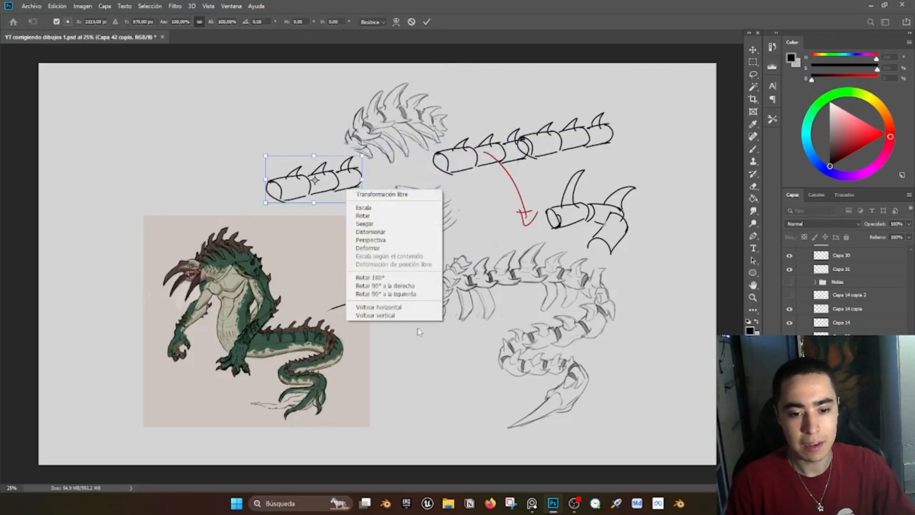
{"action": "left_click", "coordinate": [404, 308]}
{"action": "left_click", "coordinate": [427, 22]}
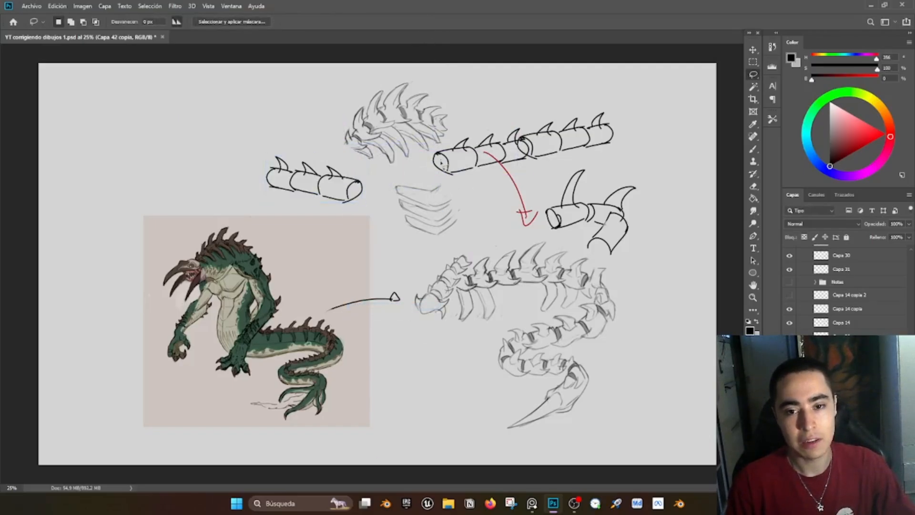
{"action": "key", "text": "b"}
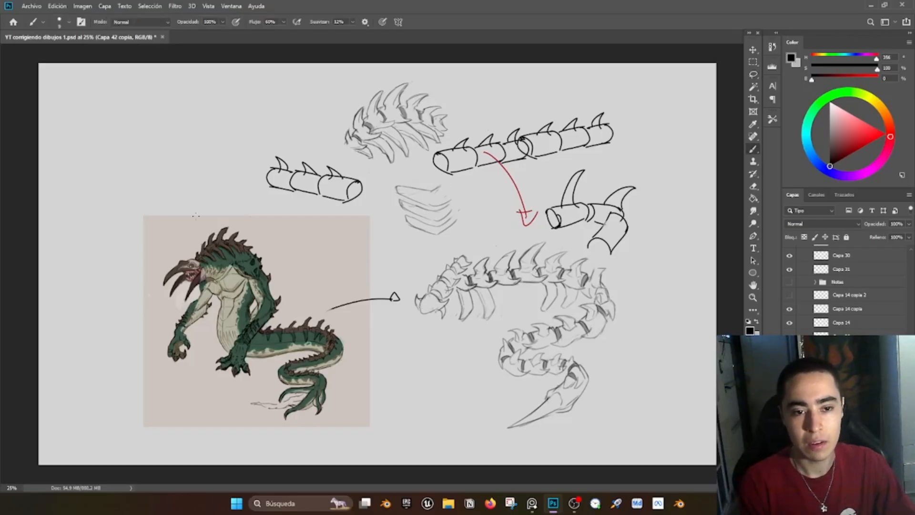
{"action": "mouse_move", "coordinate": [231, 144]}
{"action": "left_mouse_down"}
{"action": "mouse_move", "coordinate": [237, 165]}
{"action": "mouse_move", "coordinate": [265, 173]}
{"action": "mouse_move", "coordinate": [220, 159]}
{"action": "left_mouse_up"}
{"action": "key", "text": "ctrl+z"}
{"action": "left_click_drag", "start_coordinate": [227, 174], "coordinate": [264, 180]}
{"action": "key", "text": "ctrl+z"}
{"action": "key", "text": "ctrl+z"}
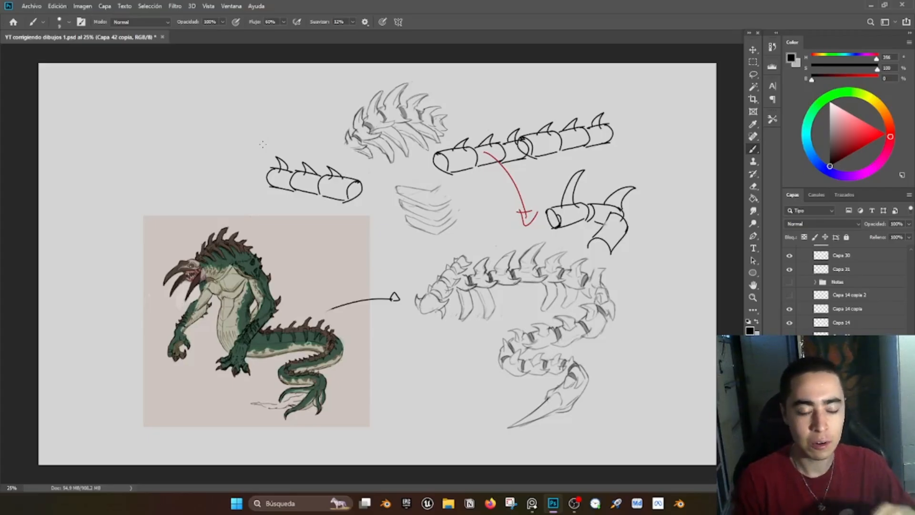
Step: Draw a short curved black arrow pointing down at the head of the creature painting
{"action": "left_click_drag", "start_coordinate": [154, 194], "coordinate": [175, 257]}
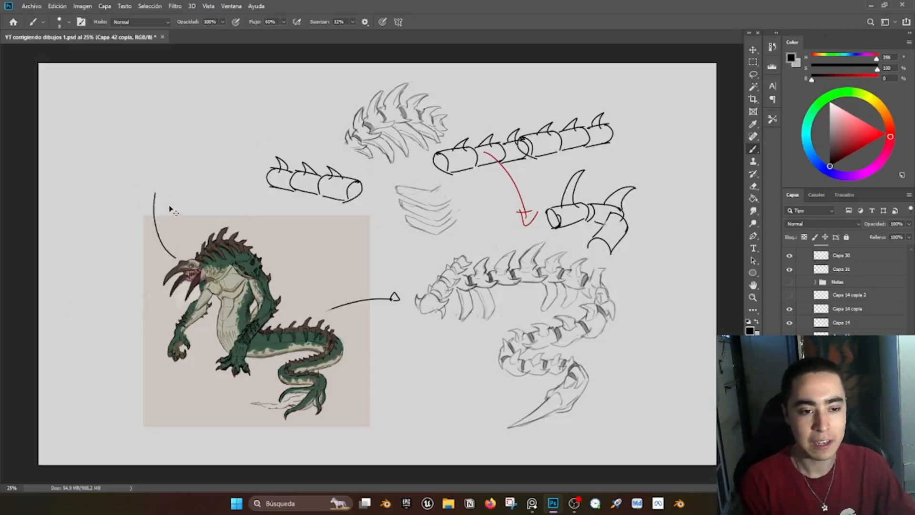
{"action": "key", "text": "ctrl+z"}
{"action": "left_click_drag", "start_coordinate": [170, 198], "coordinate": [175, 247]}
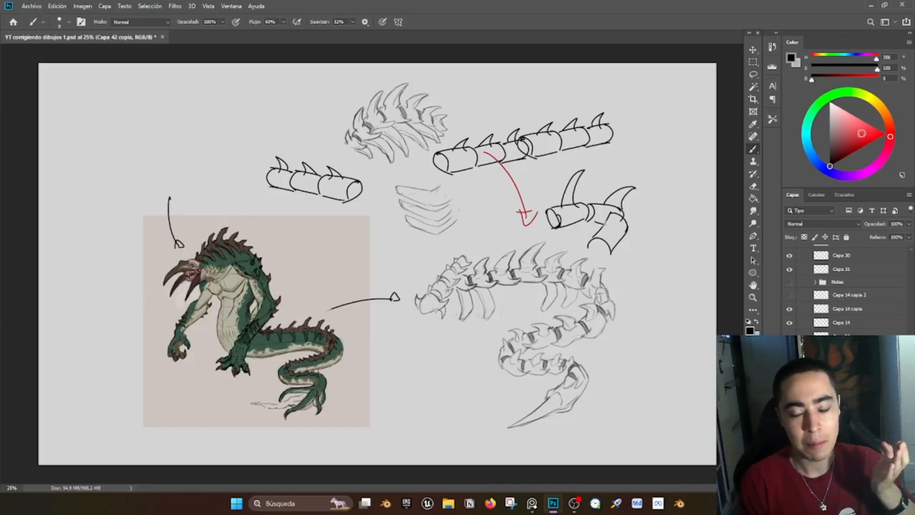
Step: Draw a loop of curved red arrows from the painted back to the tail sketch, on to the painted tail, and up to the back
{"action": "left_click", "coordinate": [861, 133]}
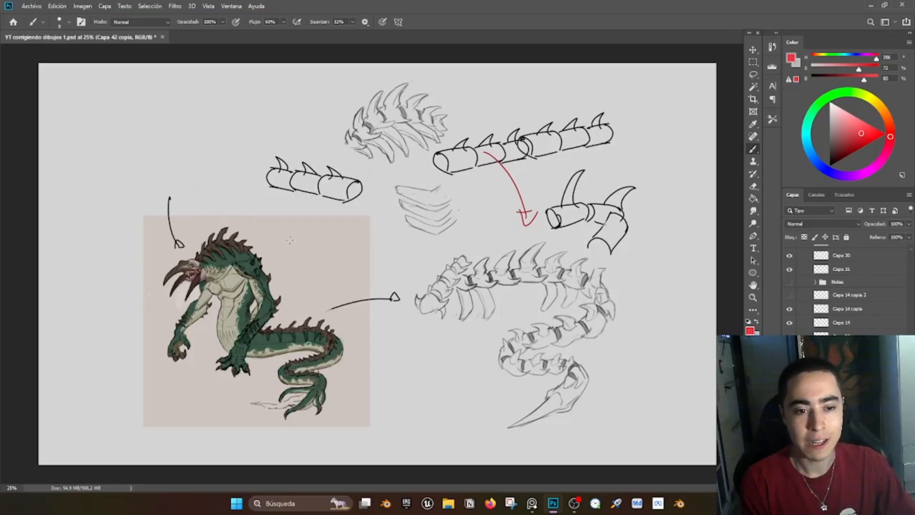
{"action": "left_click_drag", "start_coordinate": [268, 244], "coordinate": [430, 257]}
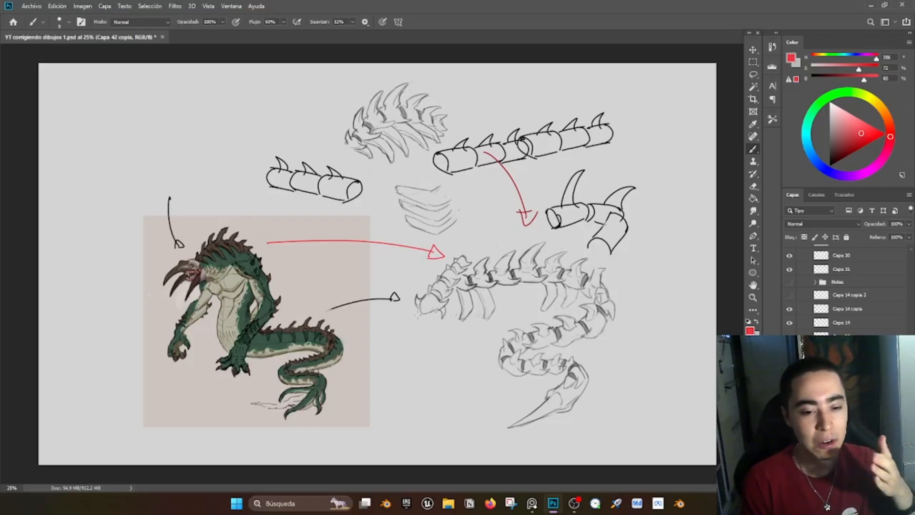
{"action": "left_click_drag", "start_coordinate": [514, 294], "coordinate": [422, 355]}
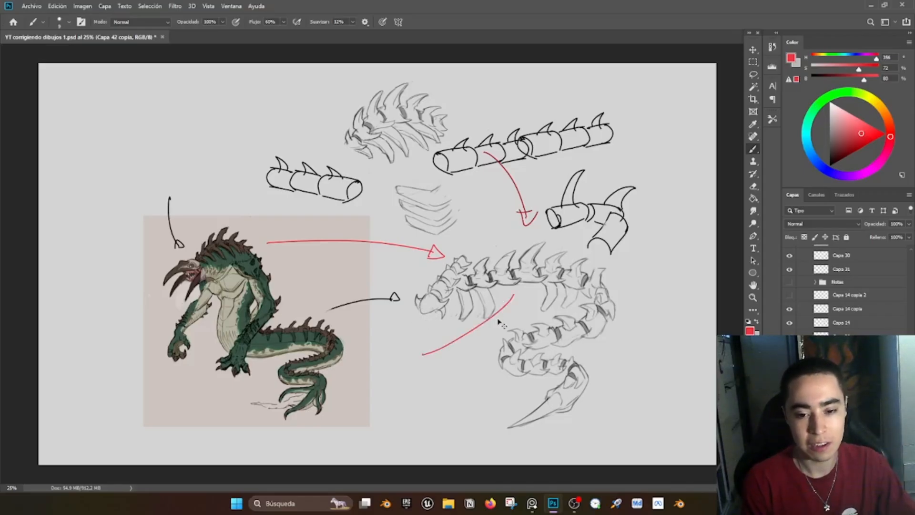
{"action": "key", "text": "ctrl+z"}
{"action": "mouse_move", "coordinate": [514, 299]}
{"action": "left_mouse_down"}
{"action": "mouse_move", "coordinate": [347, 362]}
{"action": "mouse_move", "coordinate": [363, 370]}
{"action": "left_mouse_up"}
{"action": "key", "text": "ctrl+z"}
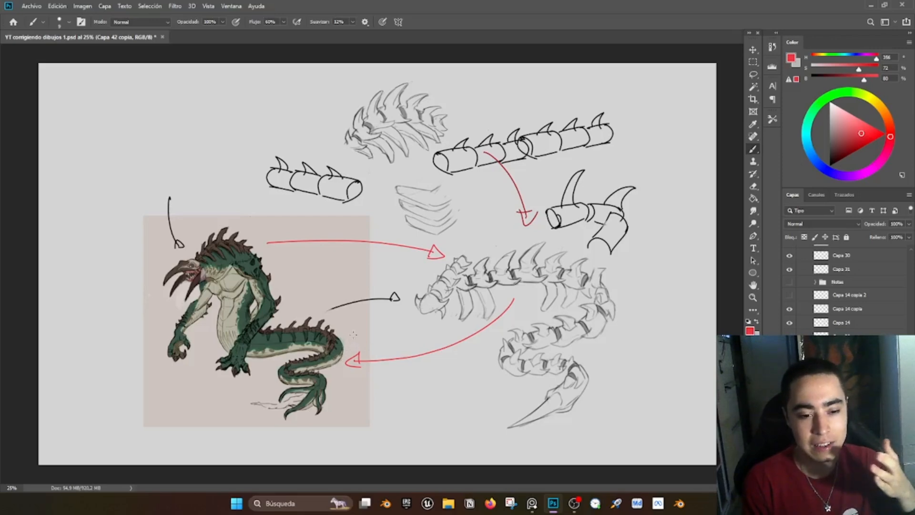
{"action": "mouse_move", "coordinate": [358, 339]}
{"action": "left_mouse_down"}
{"action": "mouse_move", "coordinate": [301, 280]}
{"action": "mouse_move", "coordinate": [288, 289]}
{"action": "mouse_move", "coordinate": [298, 297]}
{"action": "left_mouse_up"}
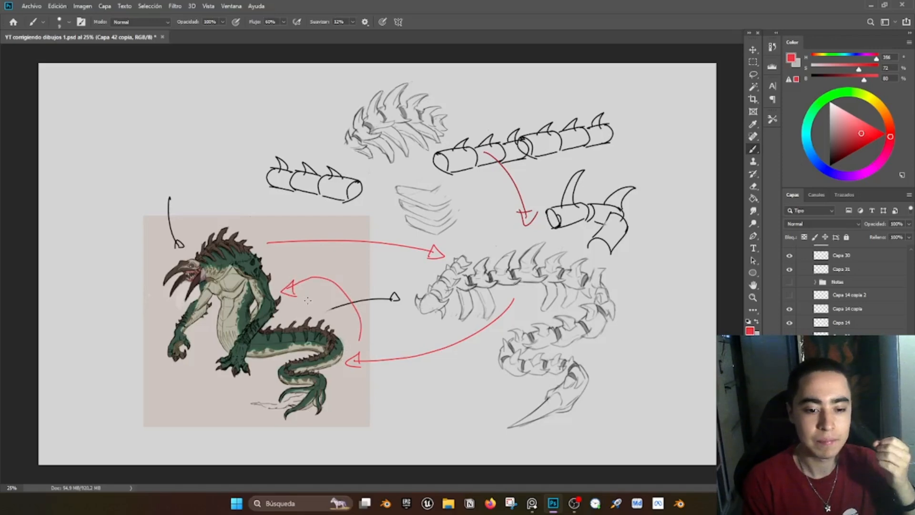